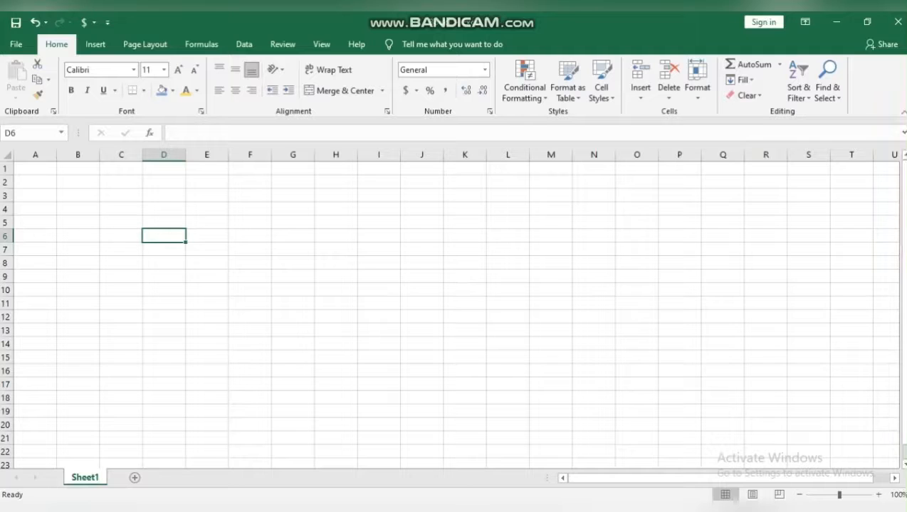
Enter a SUM formula in cell D2 that adds 4+4 inside its parentheses
click(164, 183)
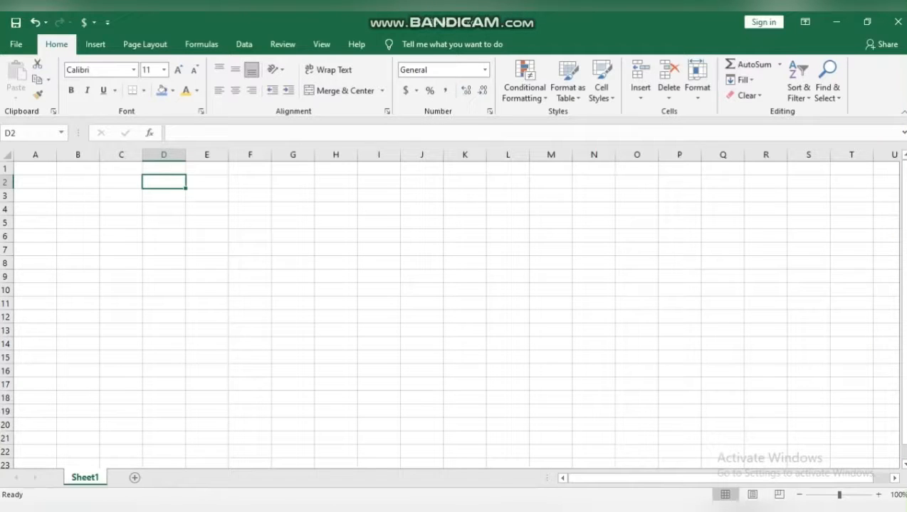
text(=sum)
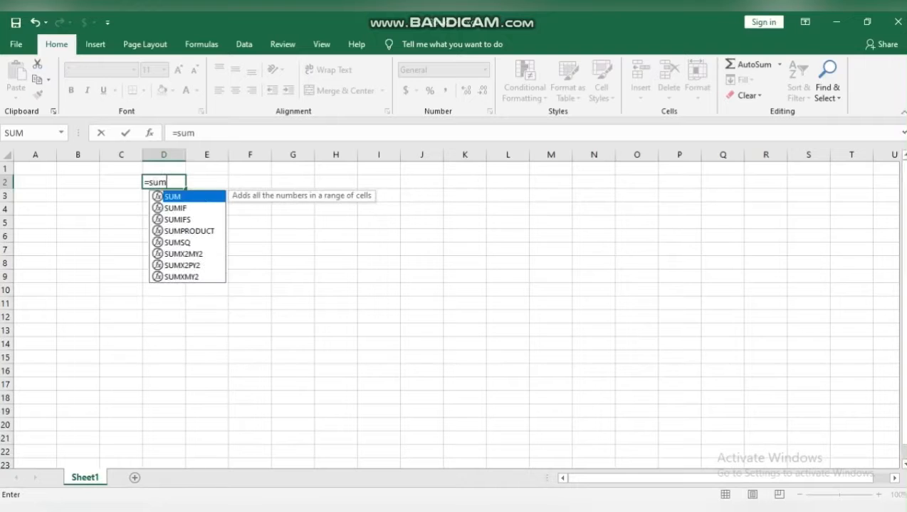
text(())
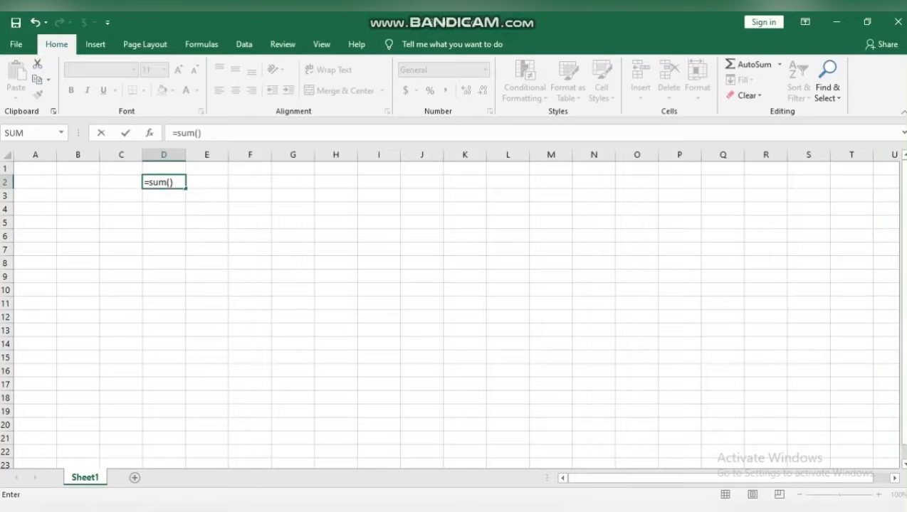
key(Return)
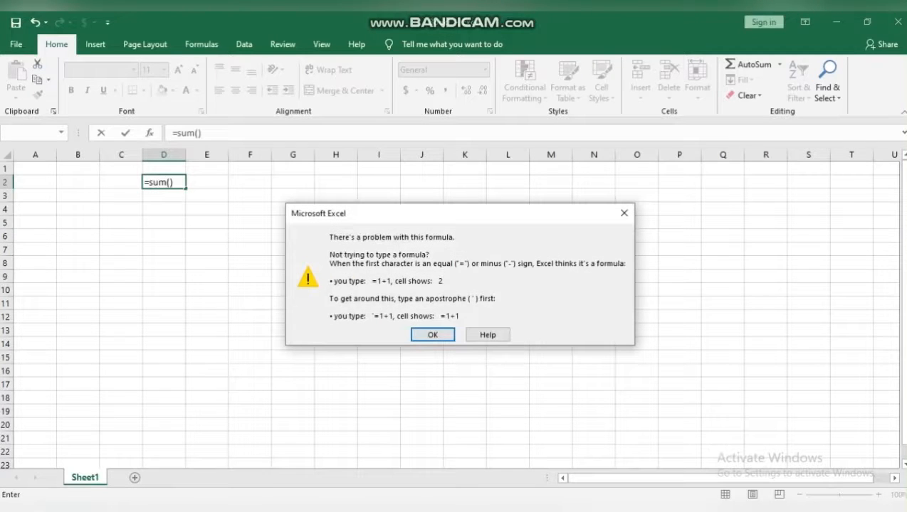
click(624, 212)
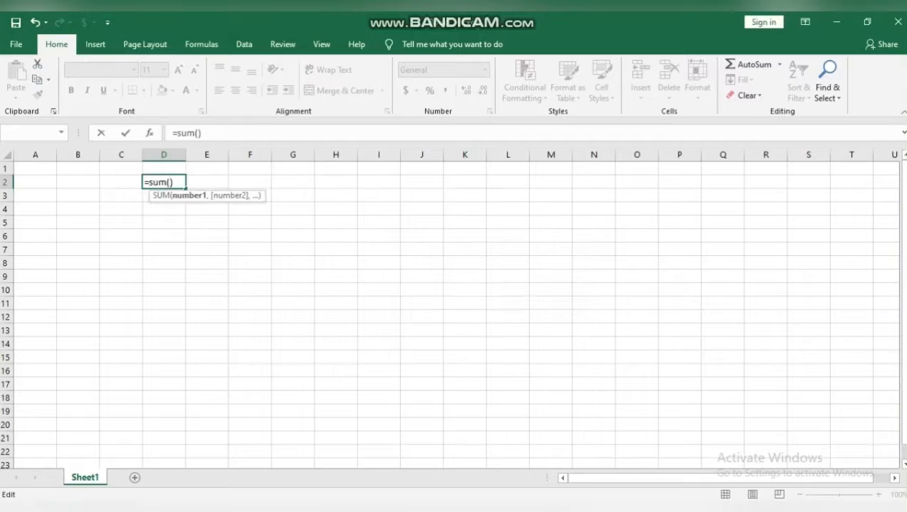
text(4+4)
key(Return)
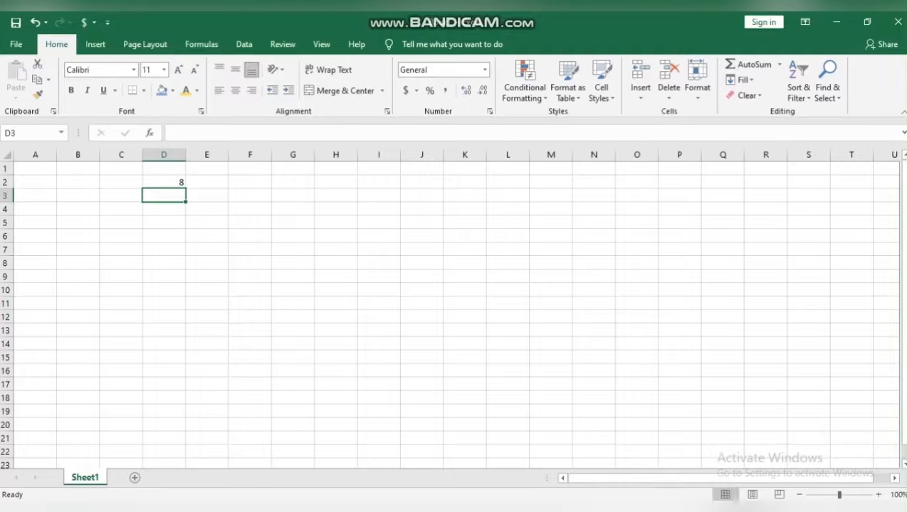
Enter the formula =sum(4,4) in cell D3, with the two numbers as comma-separated arguments
text(=)
text(=)
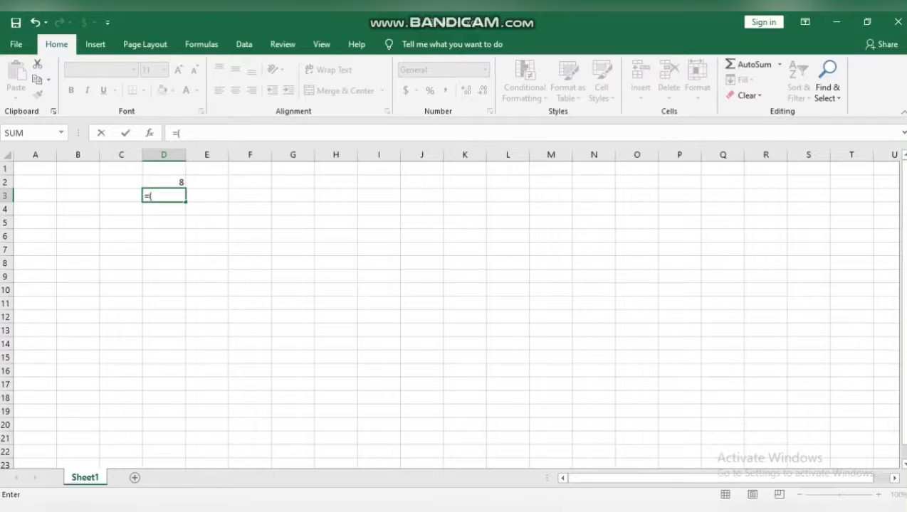
text(sum)
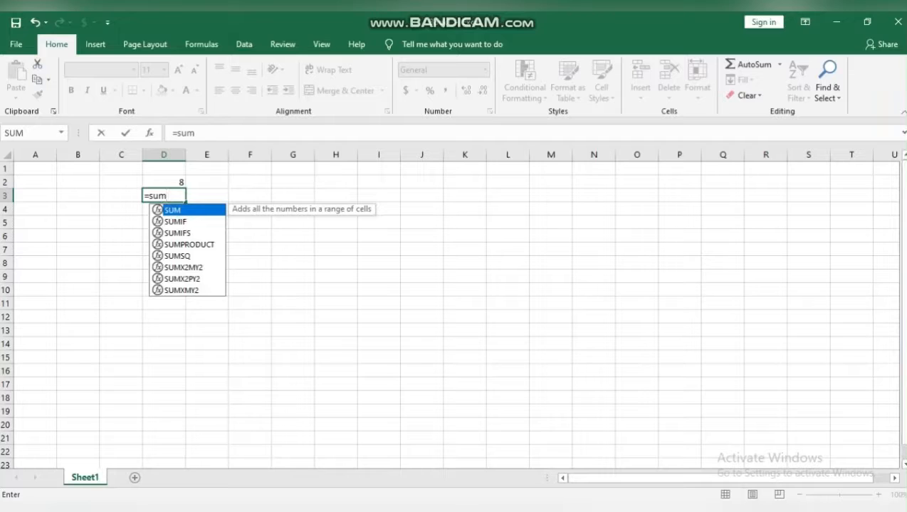
text((4)
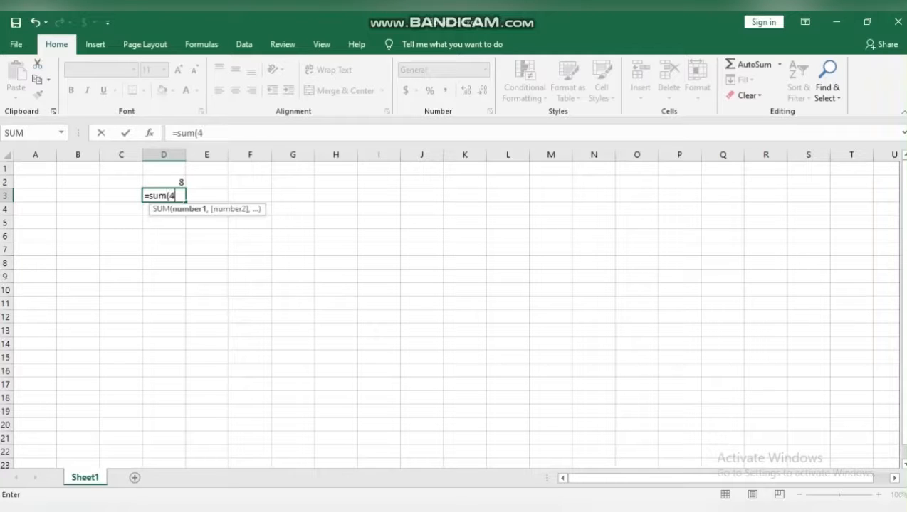
text(,4))
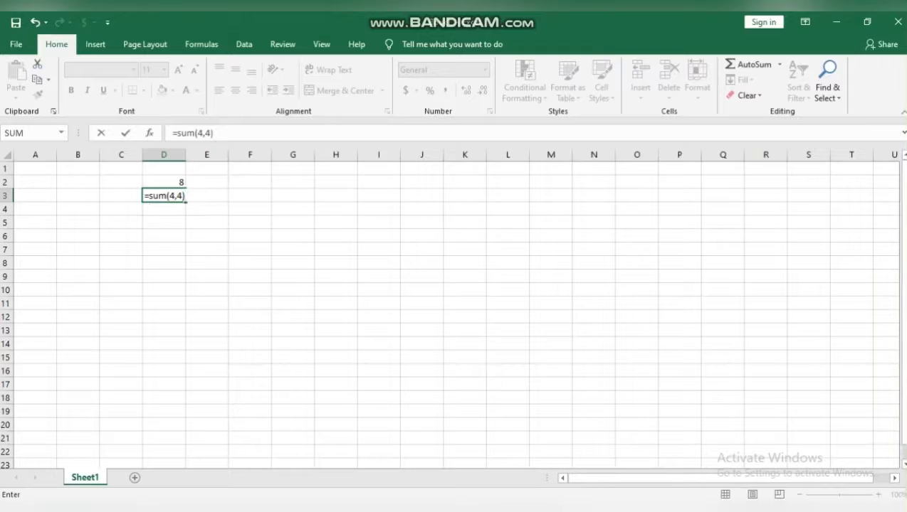
key(Return)
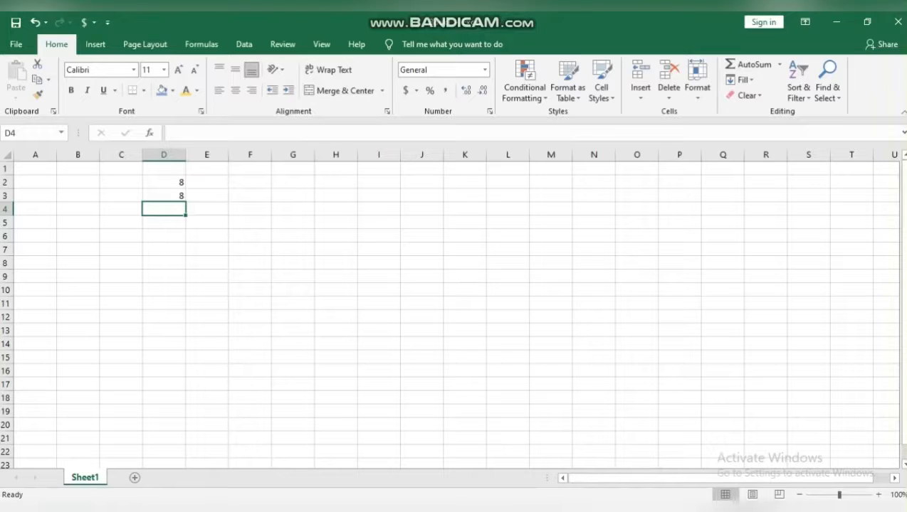
Enter the formula =sum(D2:D3) in cell D4 to add the two cells above it
text(=sum)
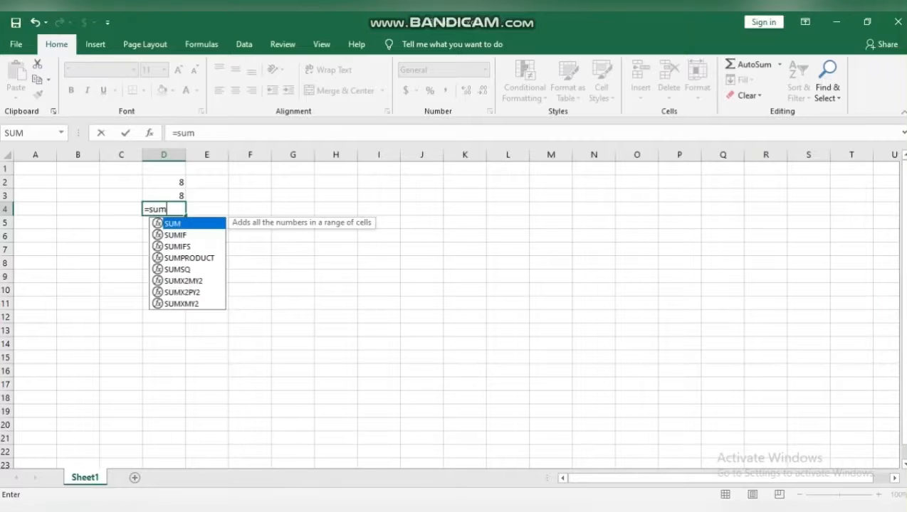
text(()
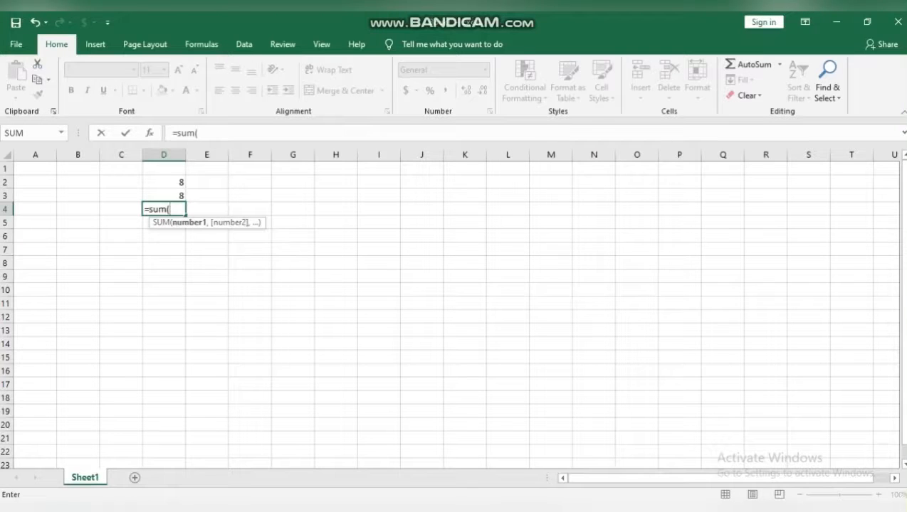
drag(170, 182, 193, 204)
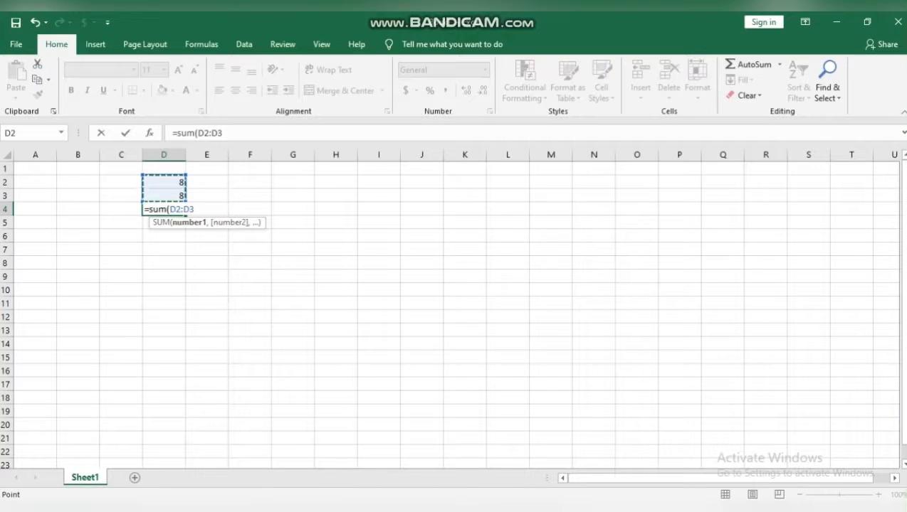
text())
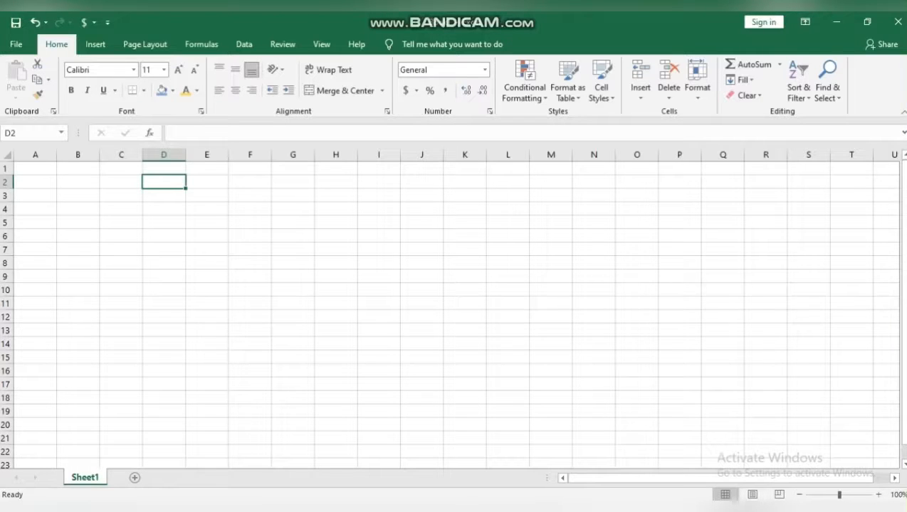
Enter the formula =min(2,3,4,2,3,4,5,6,7) in cell D2 and reselect the cell to show its formula
text(=min)
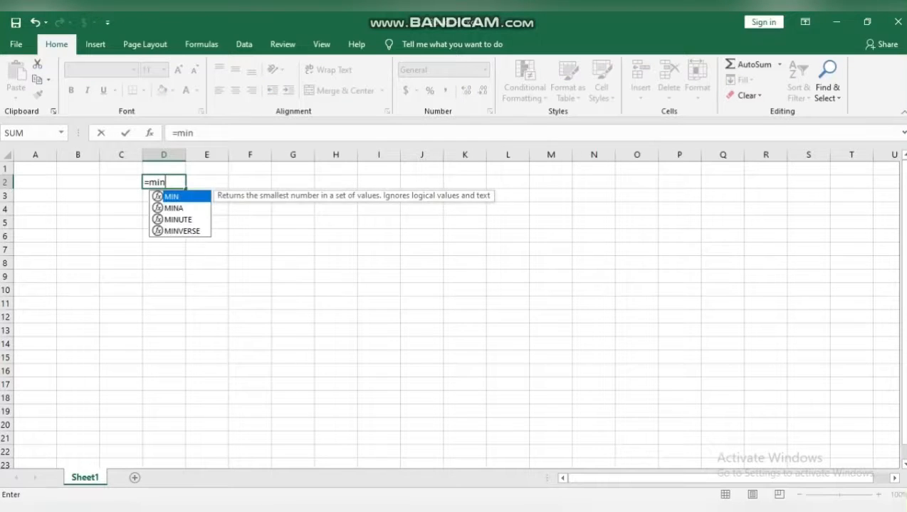
text((2,)
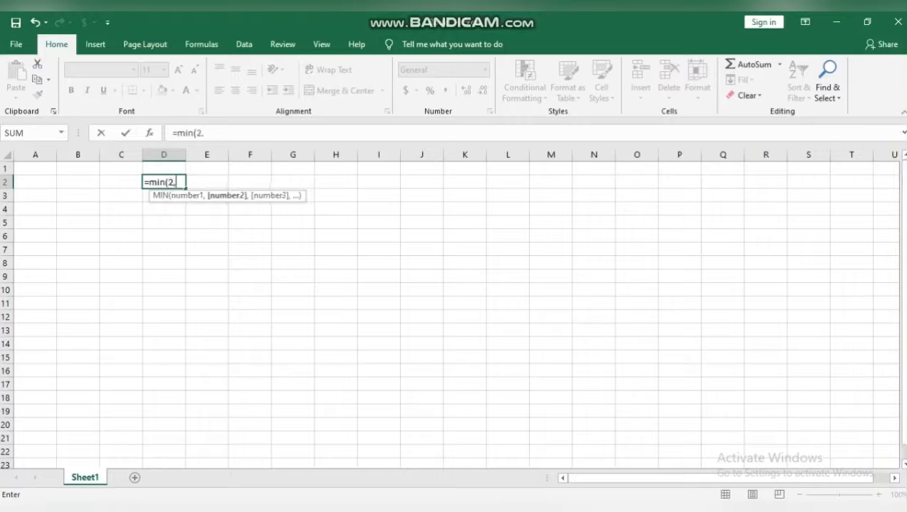
text(3,4,2)
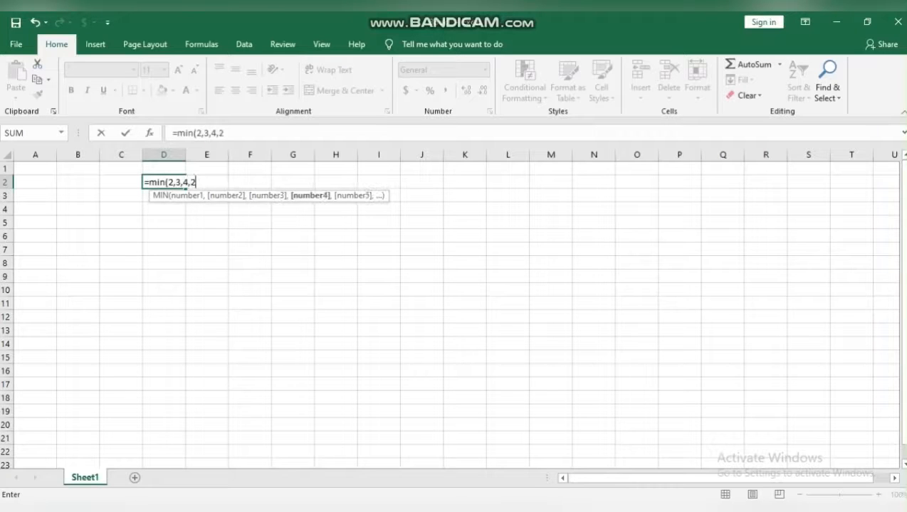
text(,3,4,)
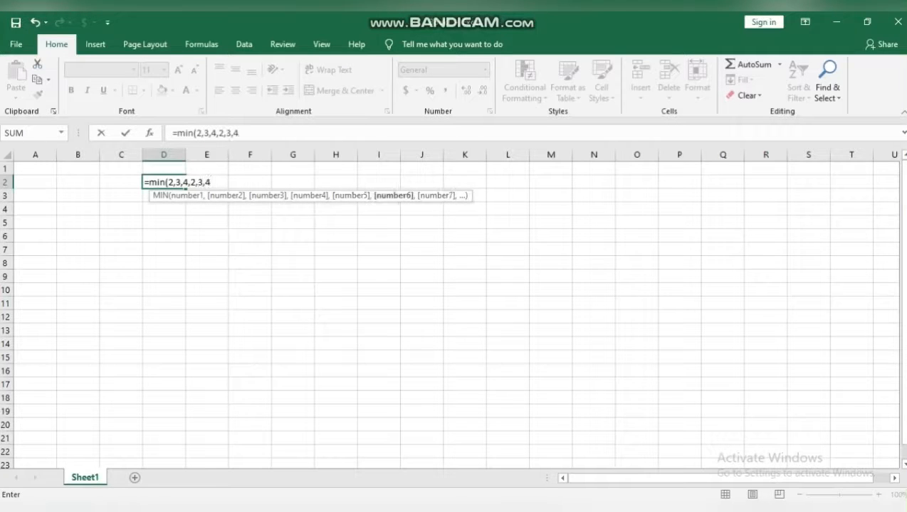
text(5,6)
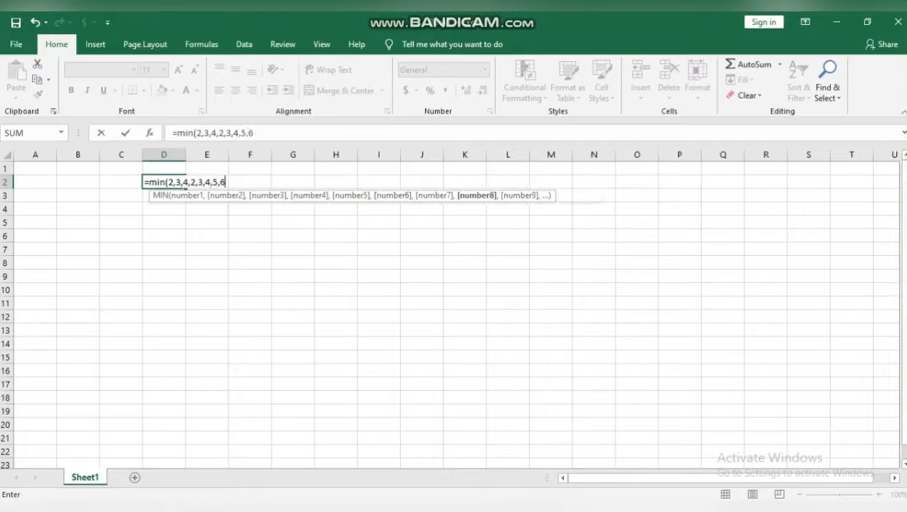
text(,7))
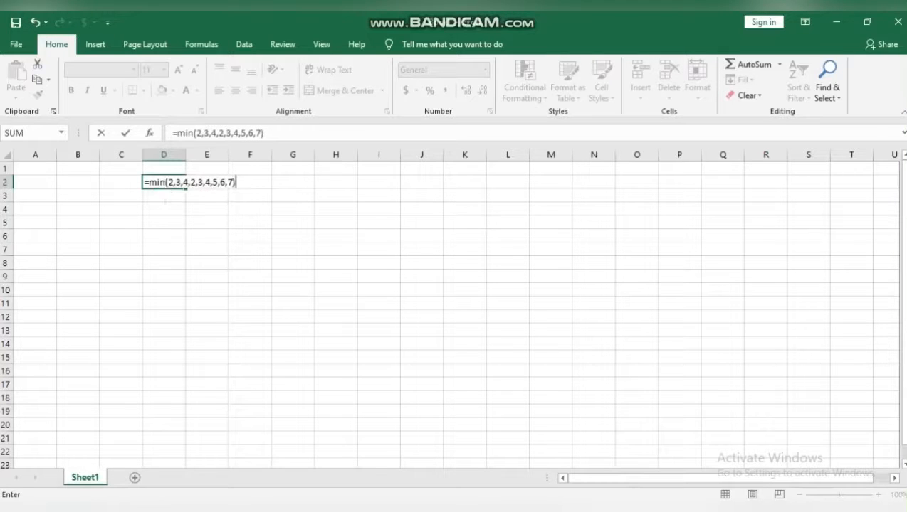
key(Return)
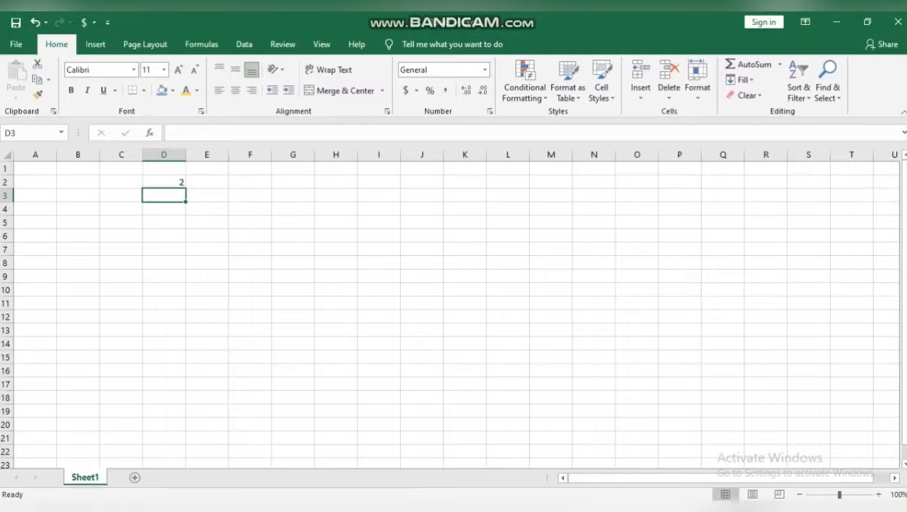
click(164, 183)
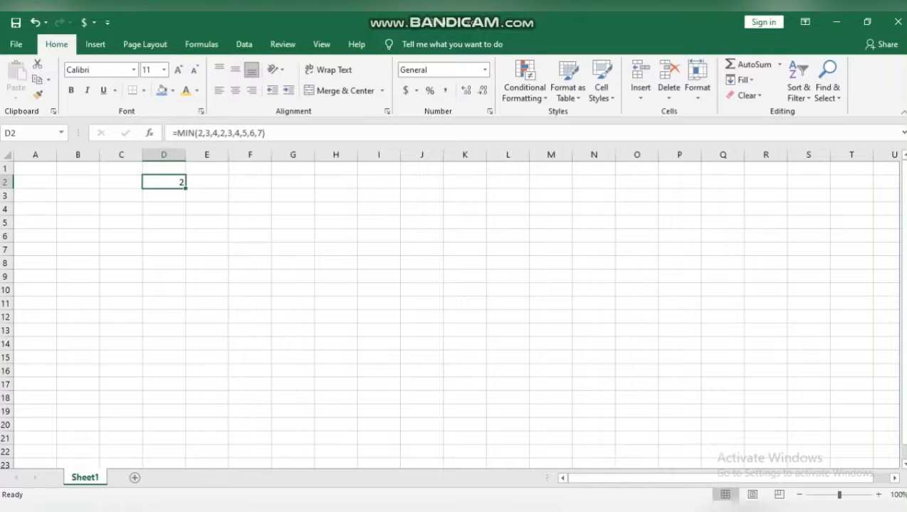
Fill cells D3 to D8 with the numbers 3, 4, 4, 5, 2 and 6
click(164, 196)
text(3)
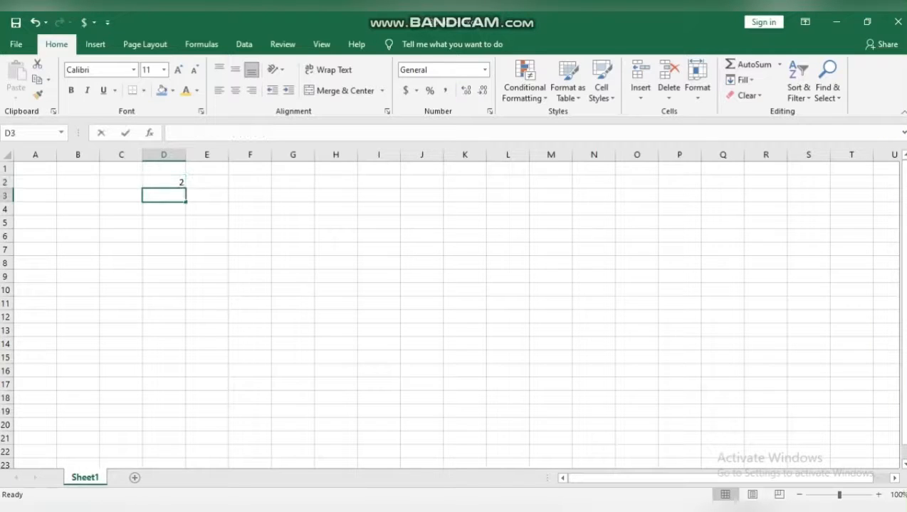
key(Return)
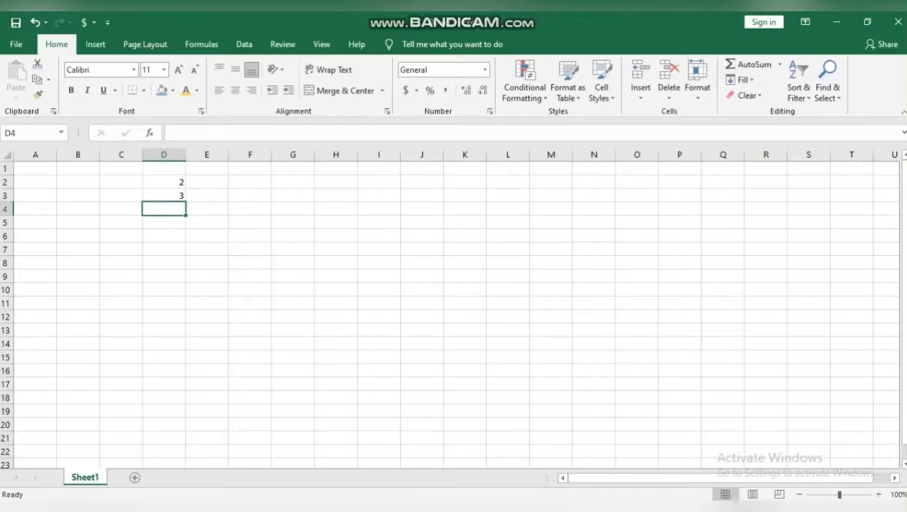
text(4)
key(Return)
text(4)
key(Return)
text(5)
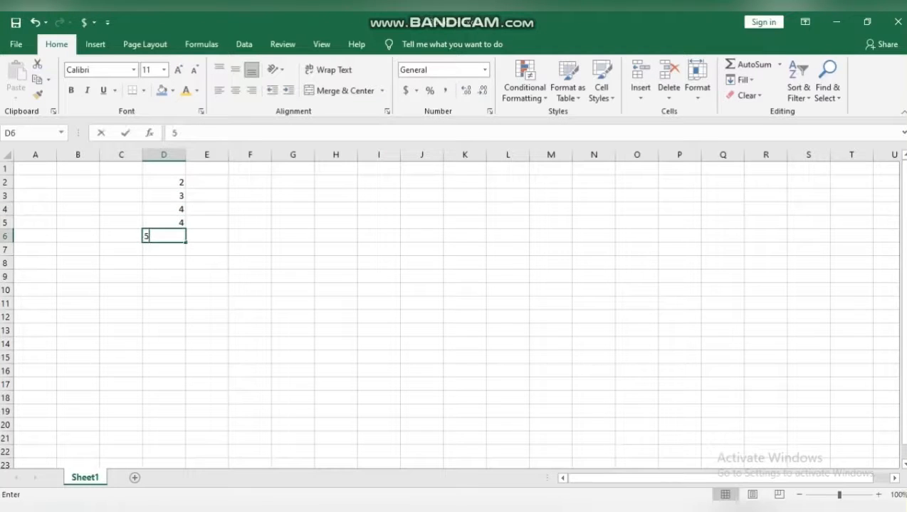
key(Return)
text(2)
key(Return)
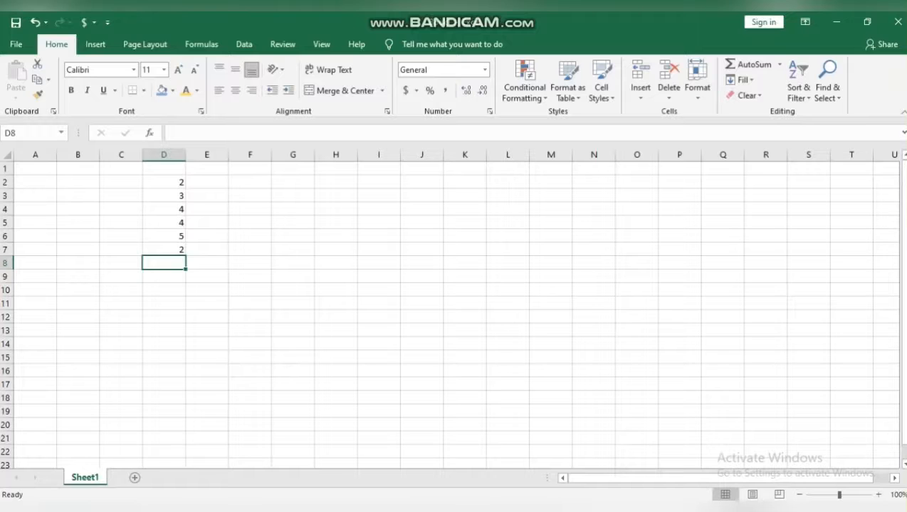
text(6)
key(Return)
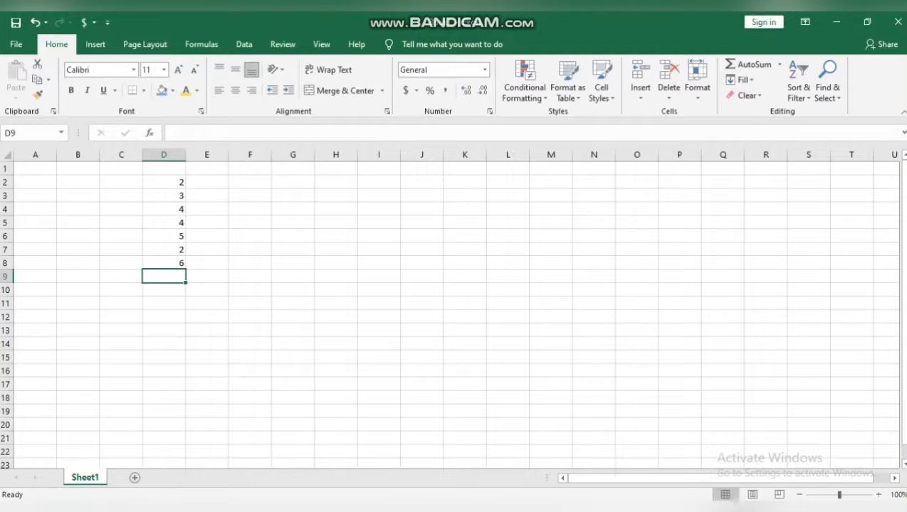
Enter the formula =min(D2:D8) in cell D9 and reselect the cell to show its formula
text(=)
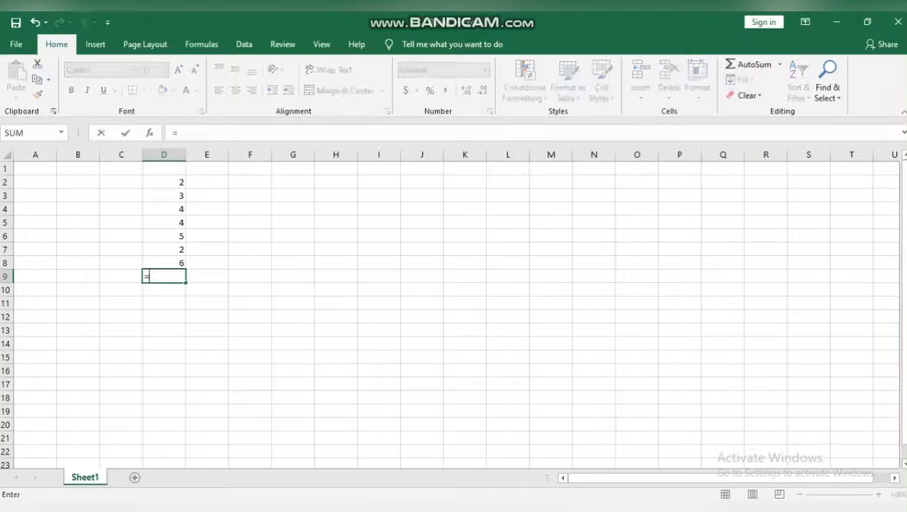
text(min()
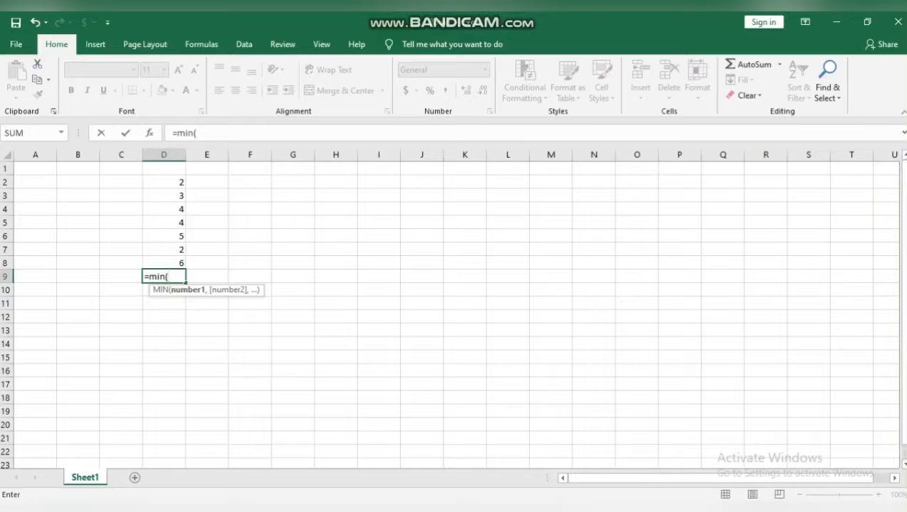
drag(167, 182, 182, 263)
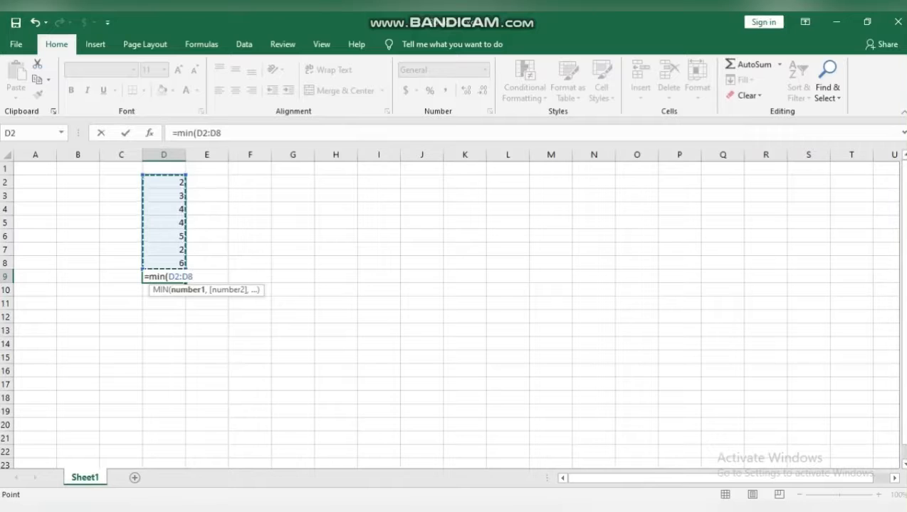
text())
key(Return)
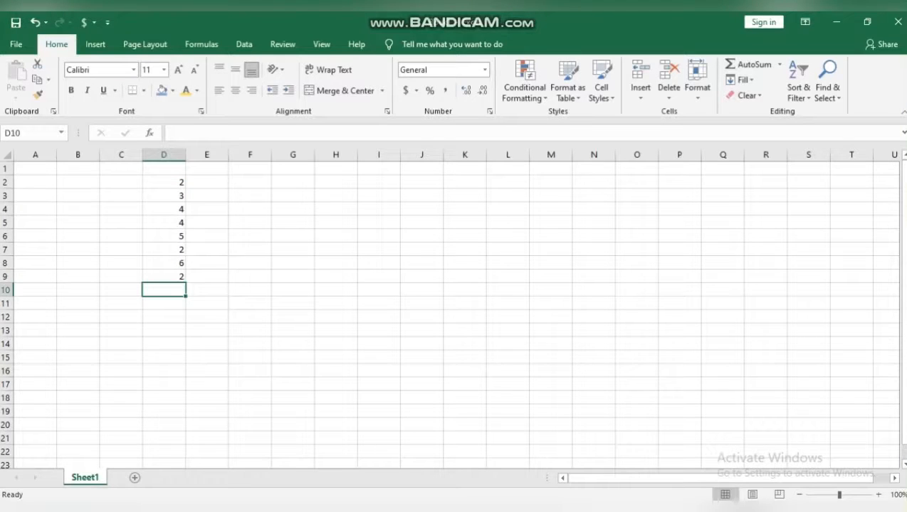
key(Up)
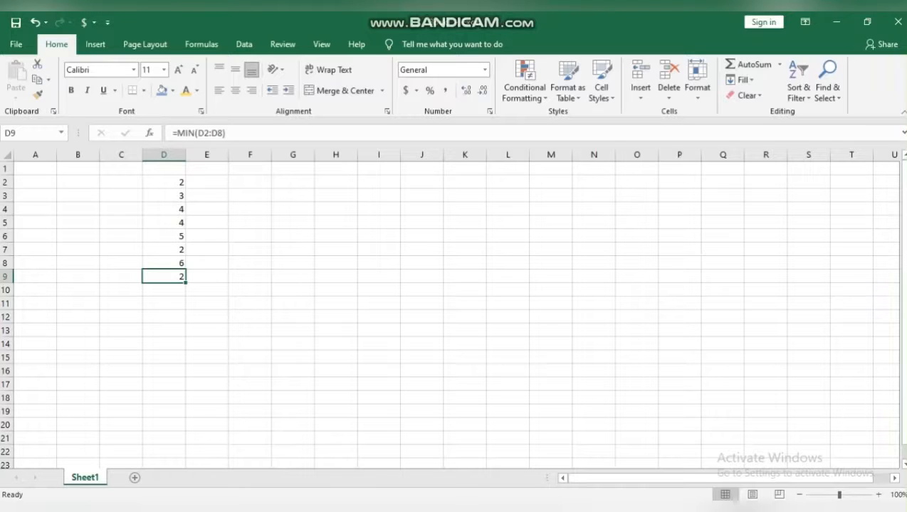
Clear the numbers and MIN formulas from cells D2 to D9, and select cell D3
drag(164, 196, 164, 263)
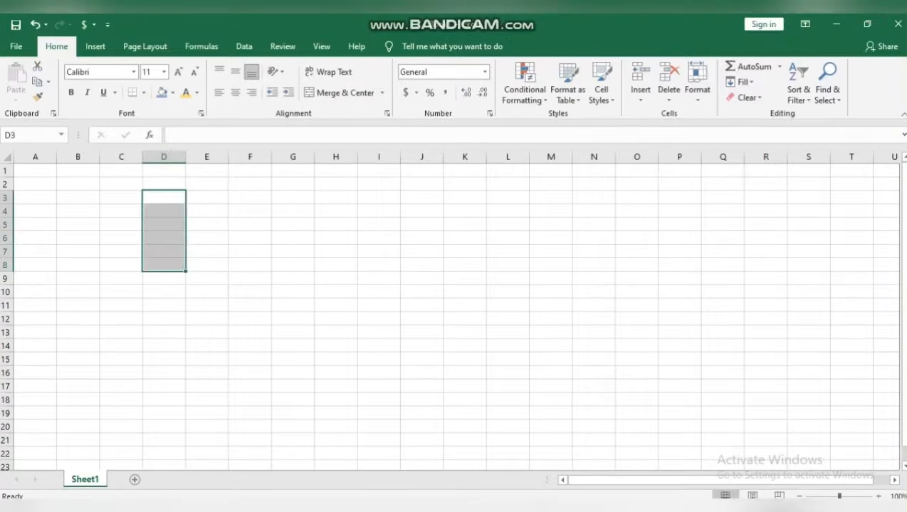
click(164, 197)
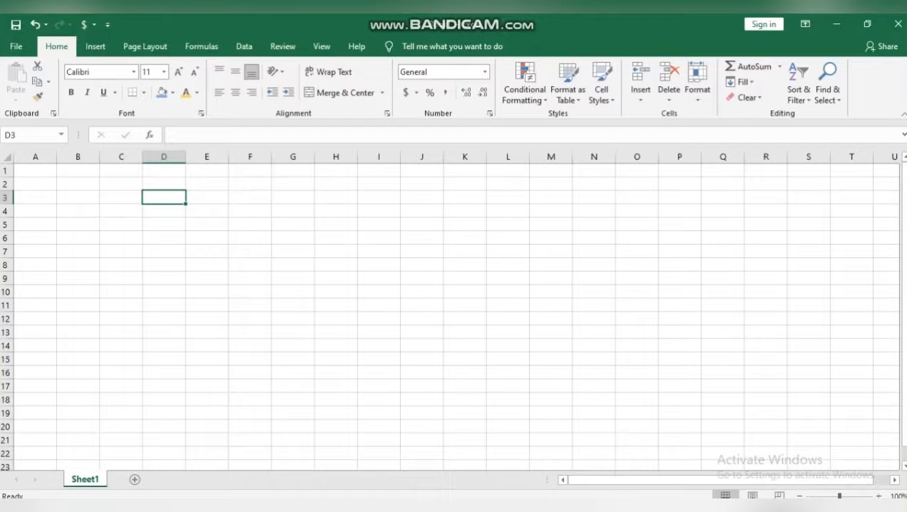
Enter the formula =max(2,3,4,8,9,7) in cell D3 and reselect the cell to show its formula
text(=ma)
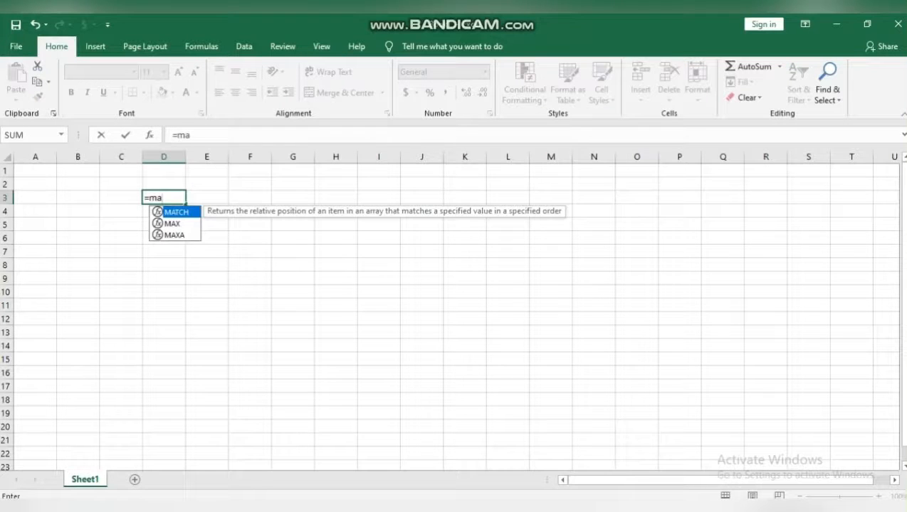
text(x()
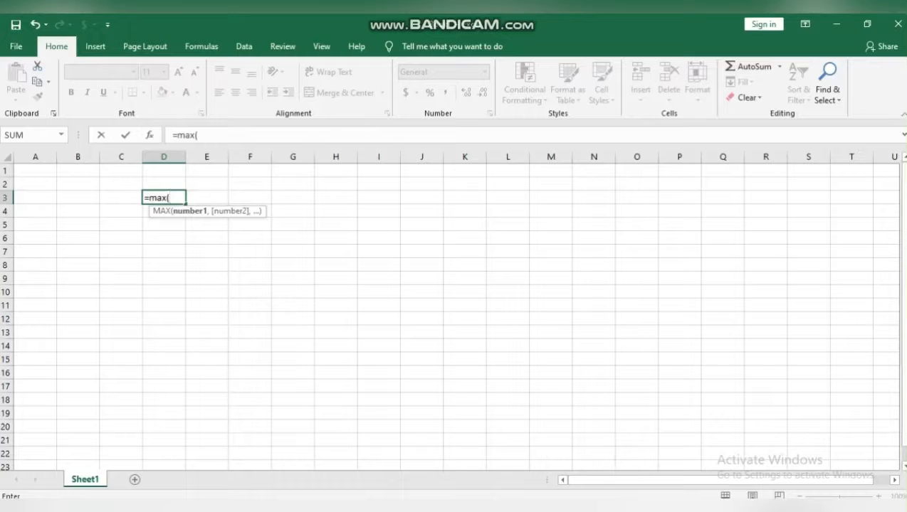
text(2,)
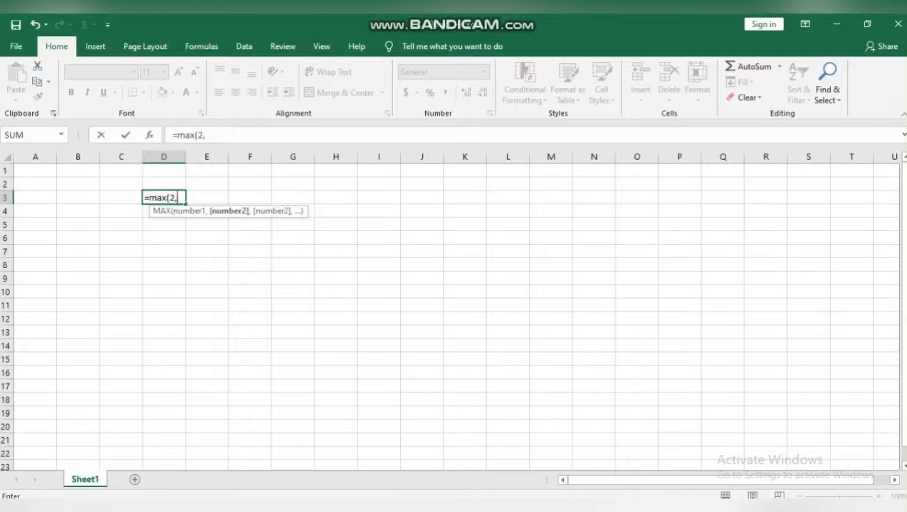
text(3,4,)
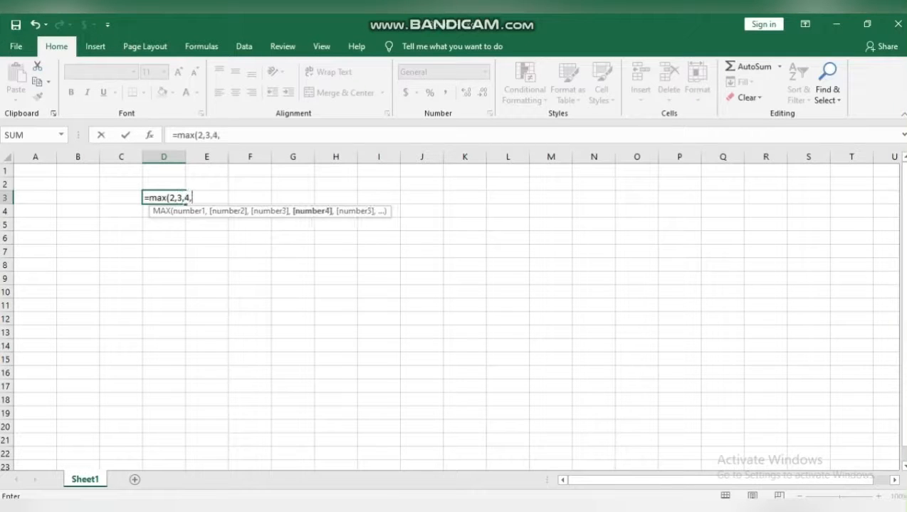
text(8,9)
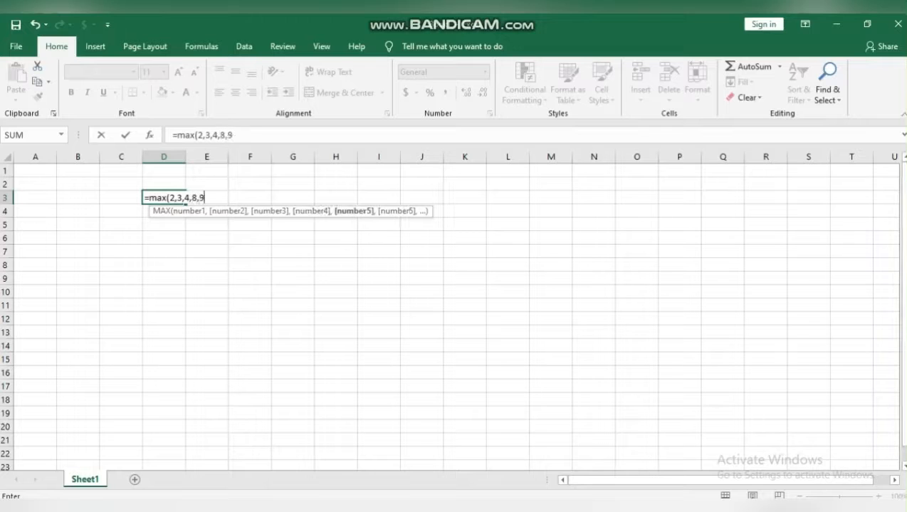
text(,7)
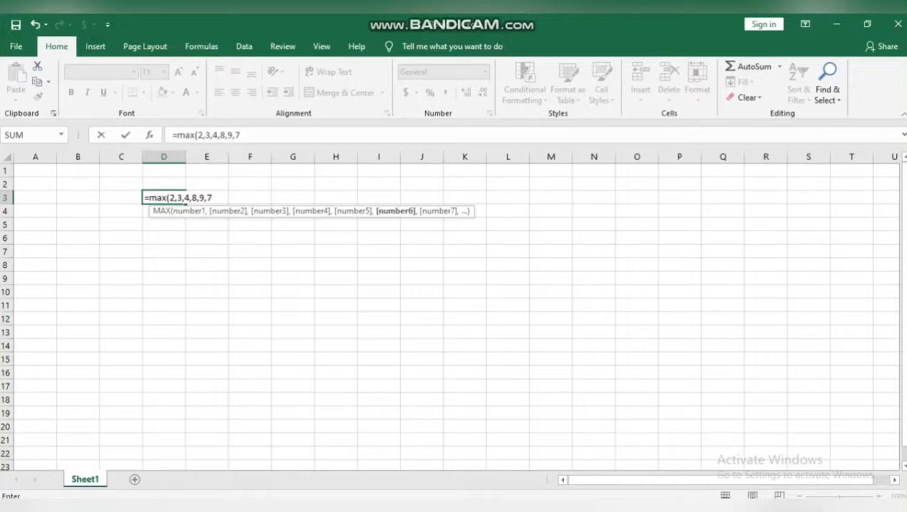
text())
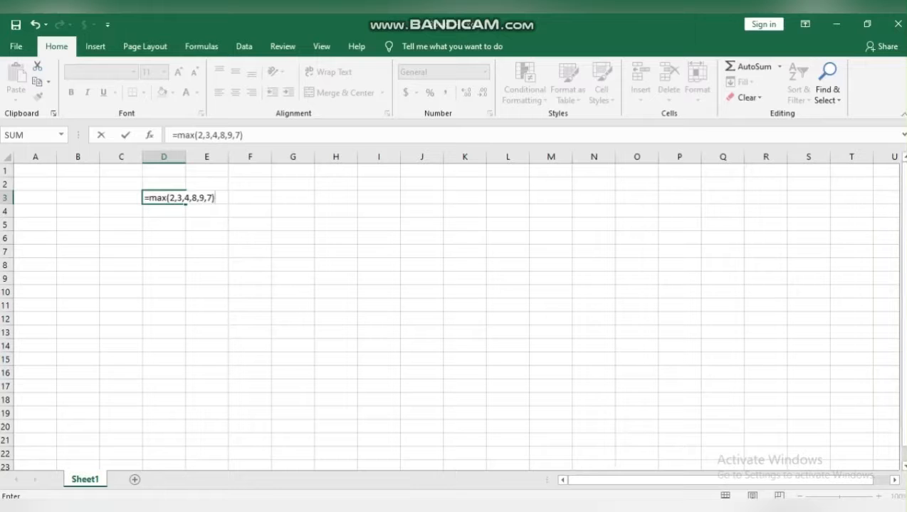
key(Return)
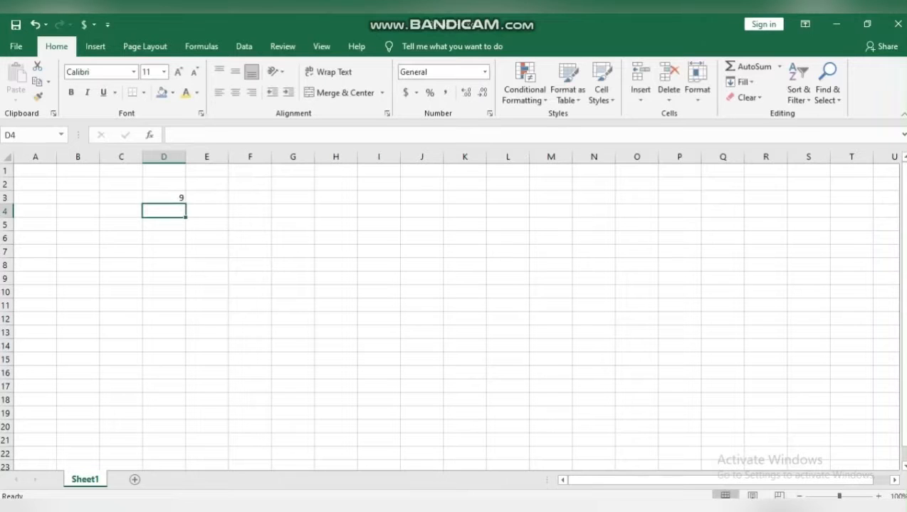
click(164, 198)
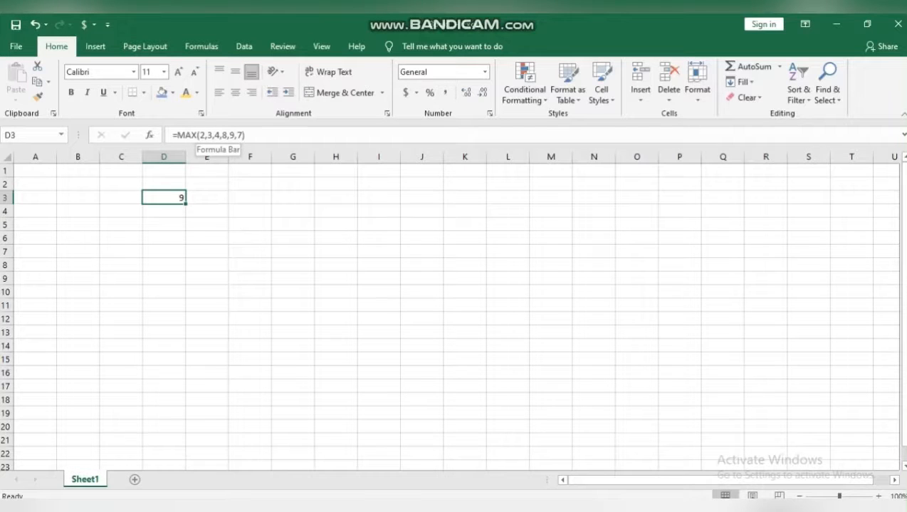
Replace the formula in D3 and fill cells D3 to D8 with the numbers 2, 3, 4, 7, 9 and 8
key(BackSpace)
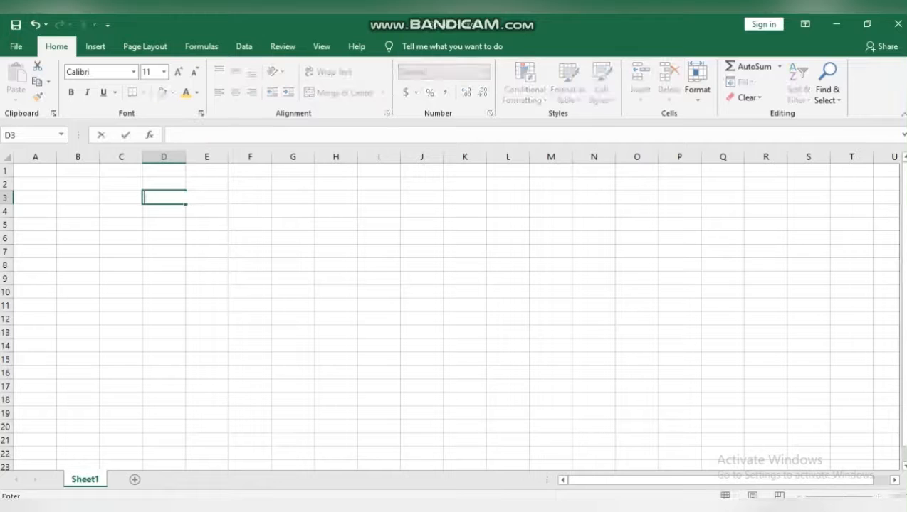
text(2)
key(Return)
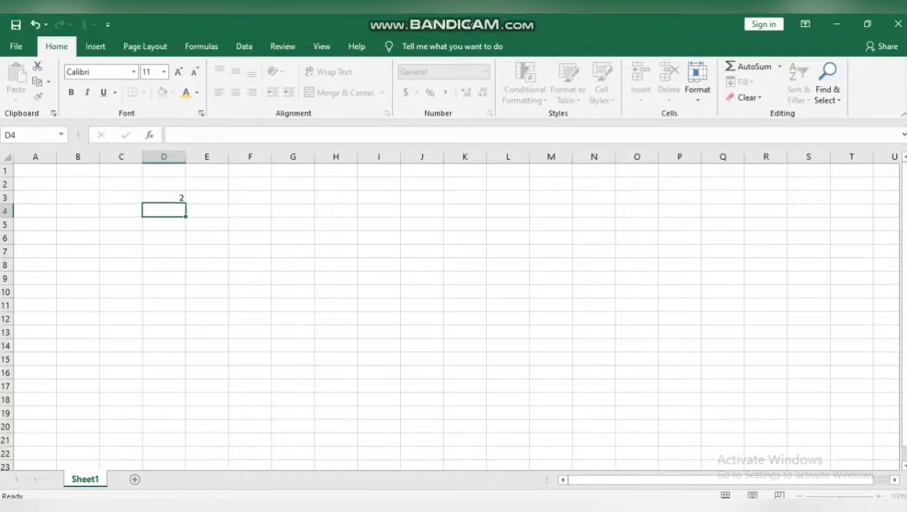
text(3)
key(Return)
text(4)
key(Return)
text(57)
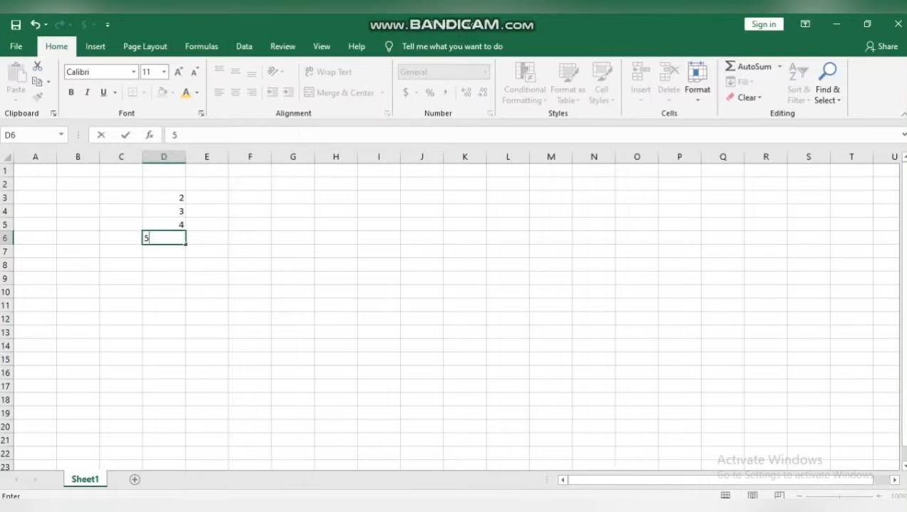
key(Return)
key(Up)
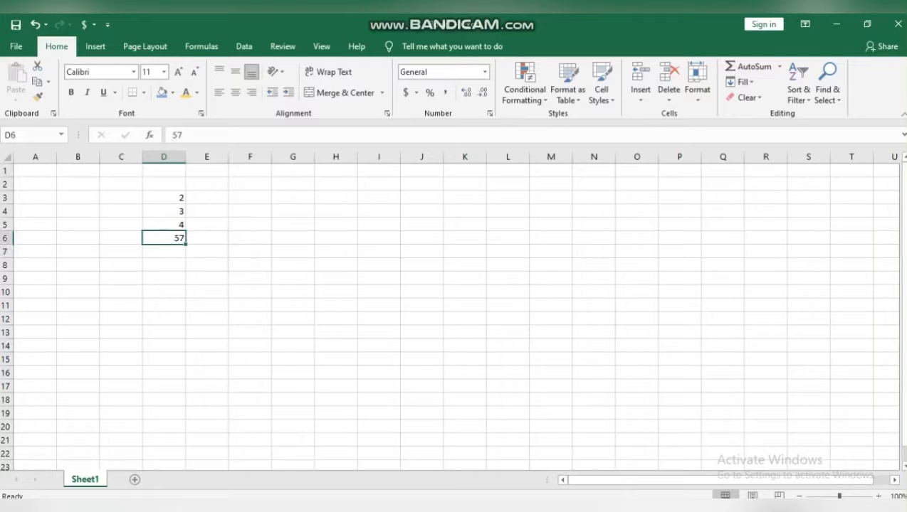
key(BackSpace)
text(7)
key(Return)
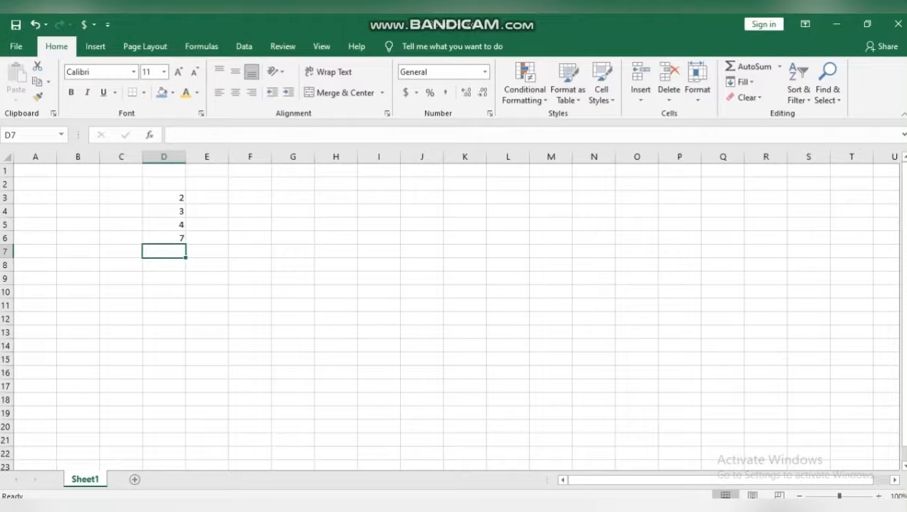
text(9)
key(Return)
text(8)
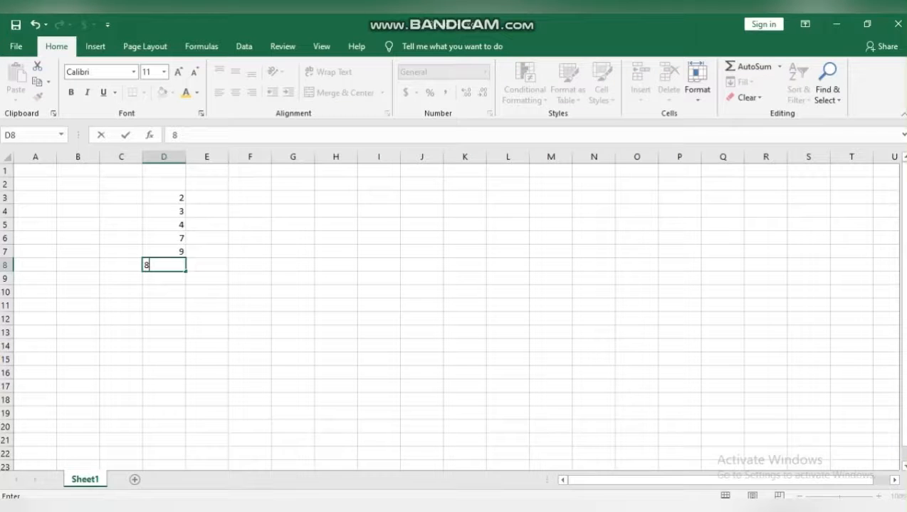
click(163, 292)
Enter the formula =max(D3:D8) in cell D9, picking the range of numbers above it
click(164, 278)
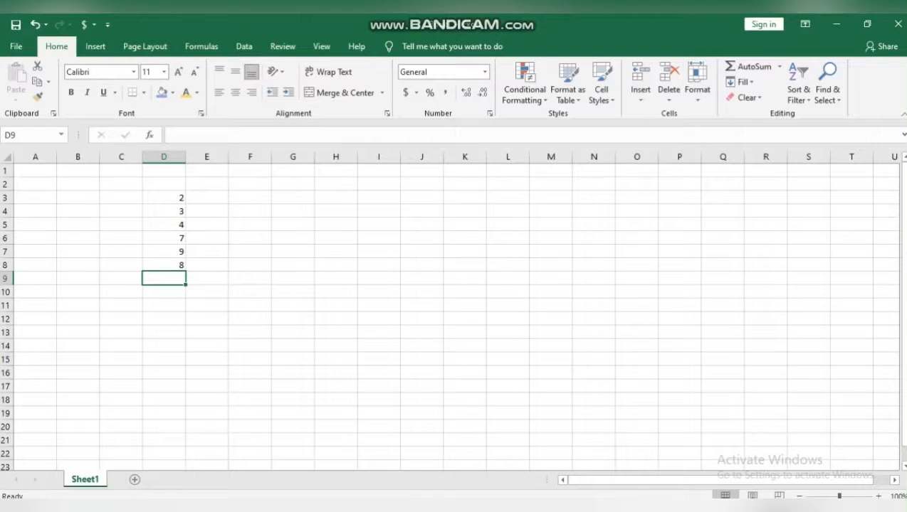
text(=)
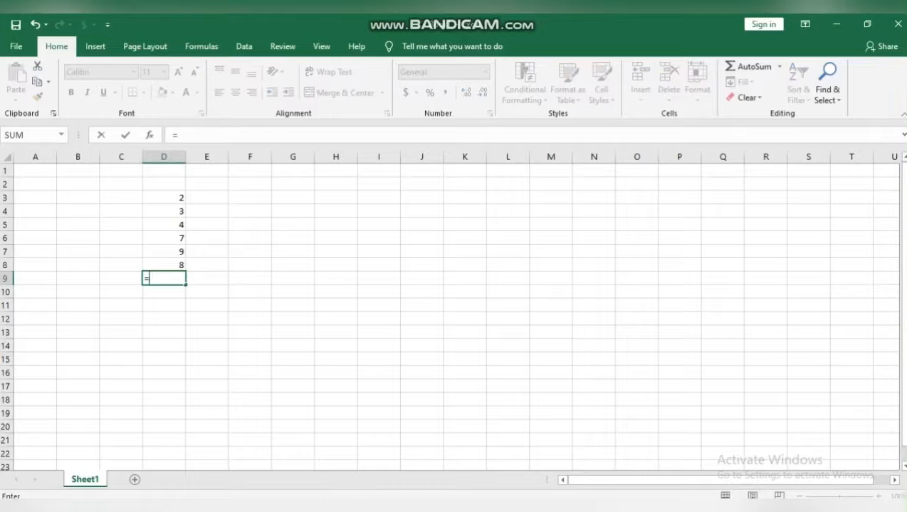
text(max)
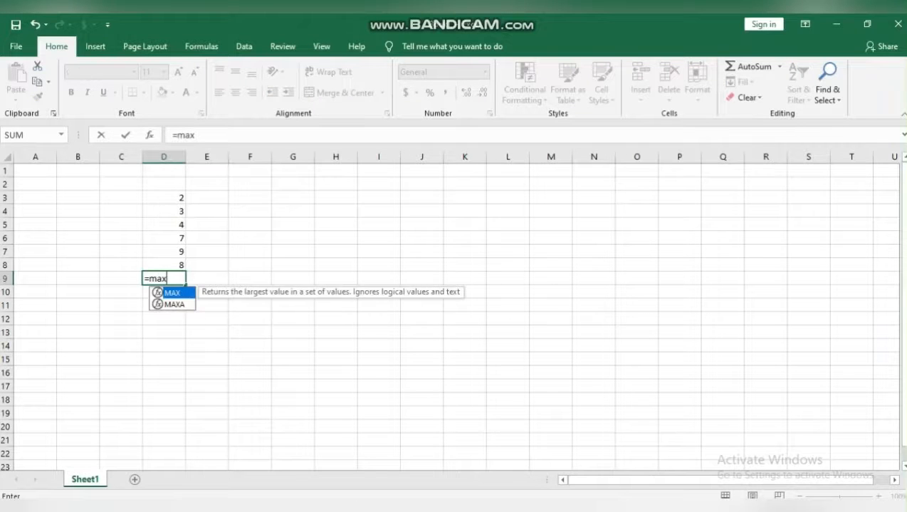
text(()
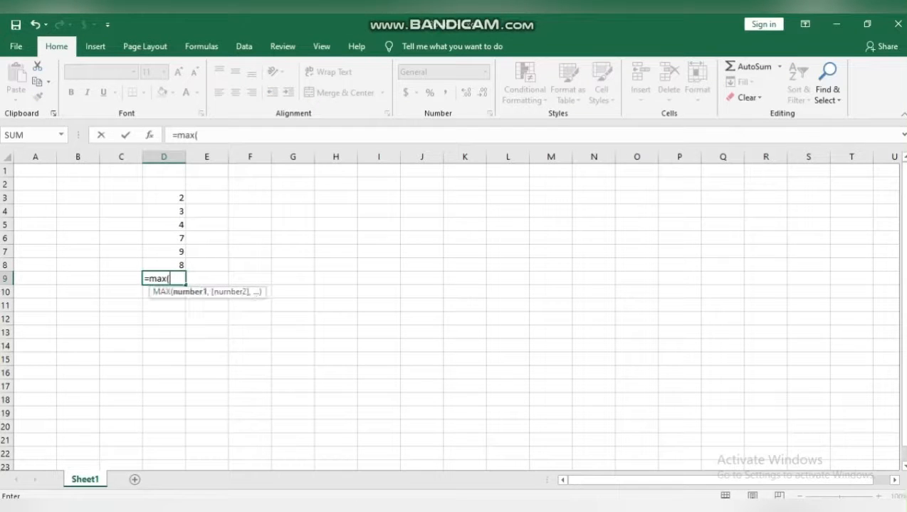
drag(164, 197, 171, 264)
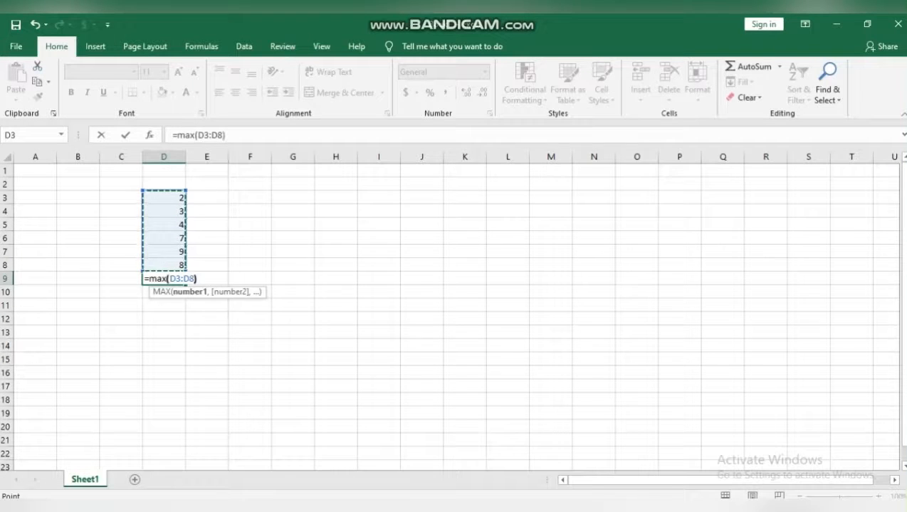
text())
key(Return)
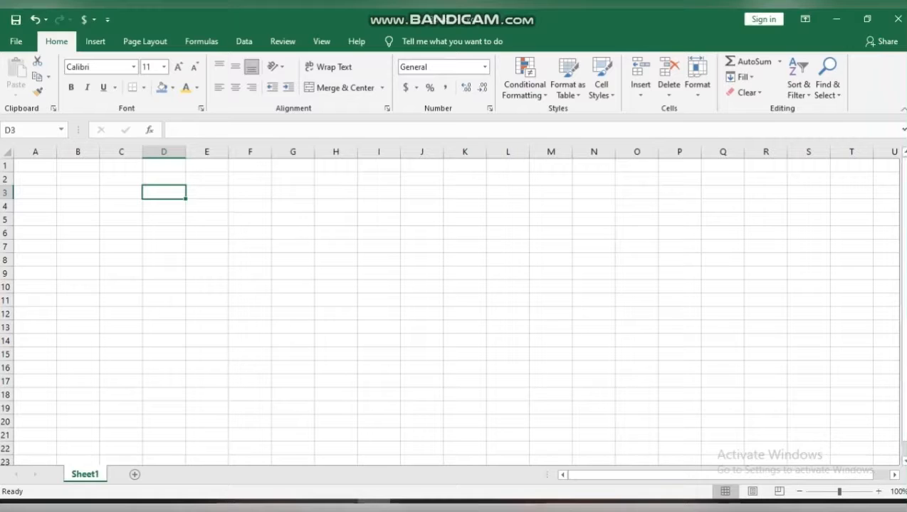
Enter the formula =average(2,4,5,6,7,2,3,6) in cell D3 and reselect the cell to show its formula
text(=)
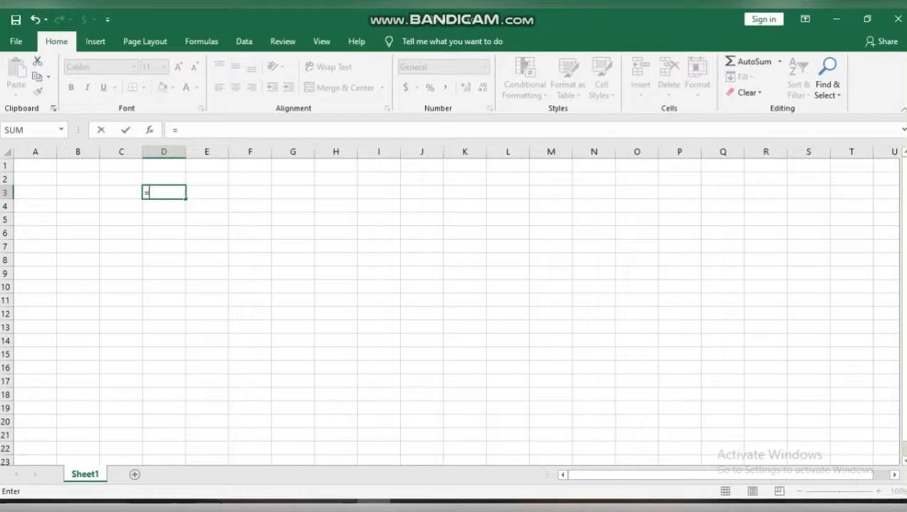
text(av)
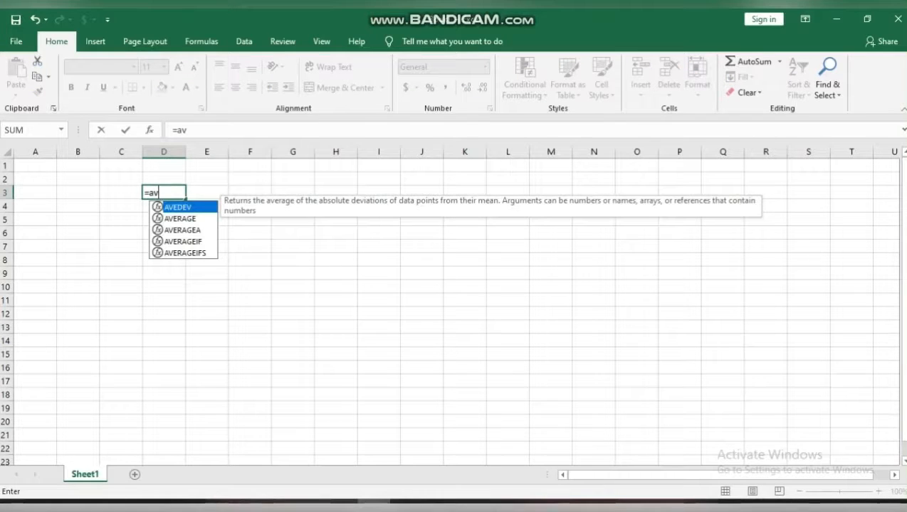
text(erage()
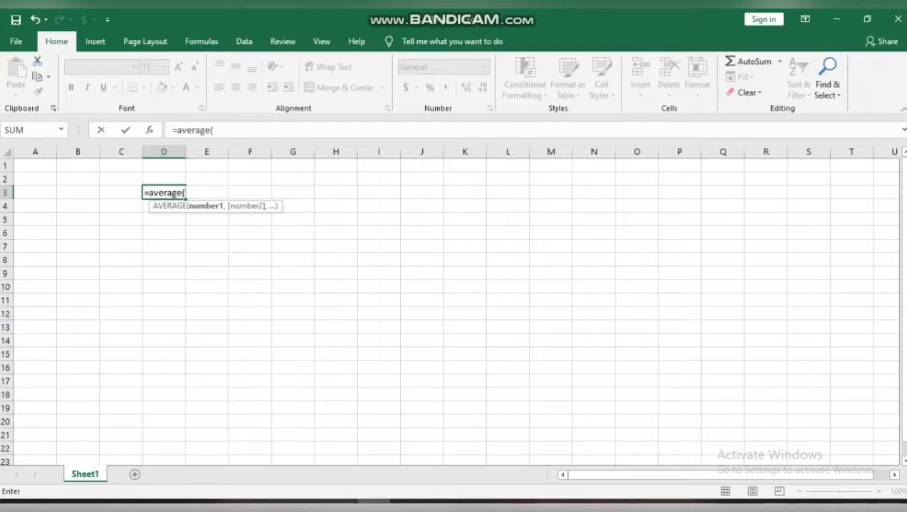
text(2)
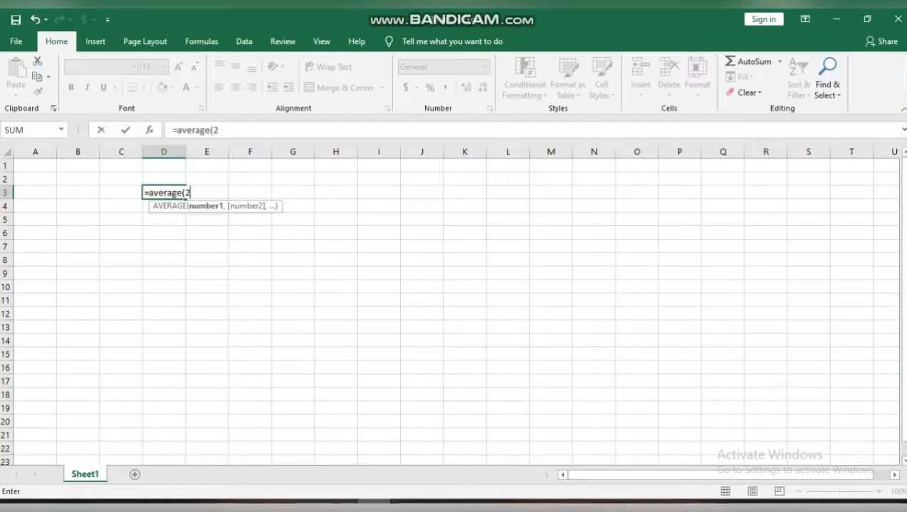
text(,)
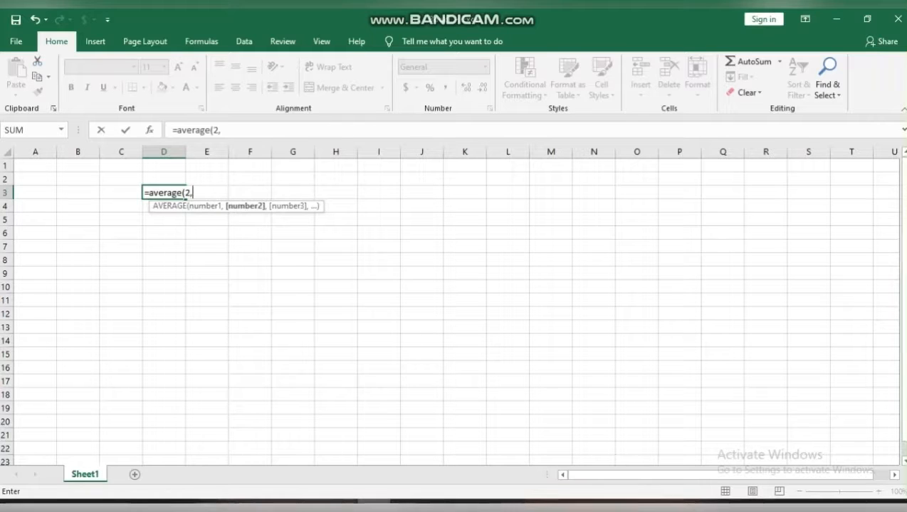
text(4,5,6,7,2,)
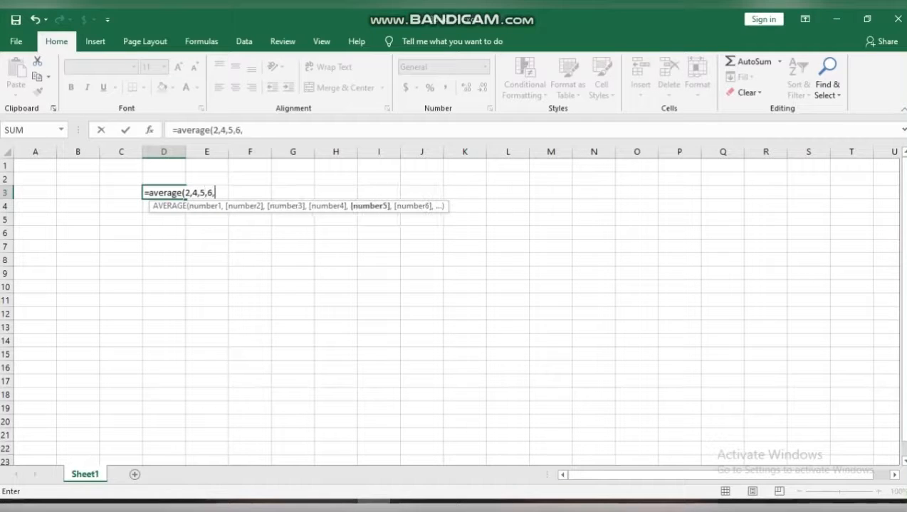
text(3,6)
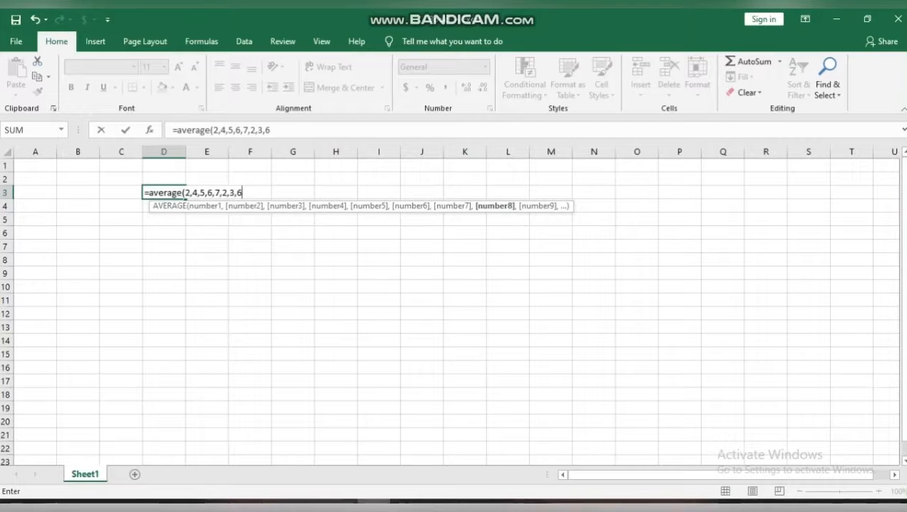
text())
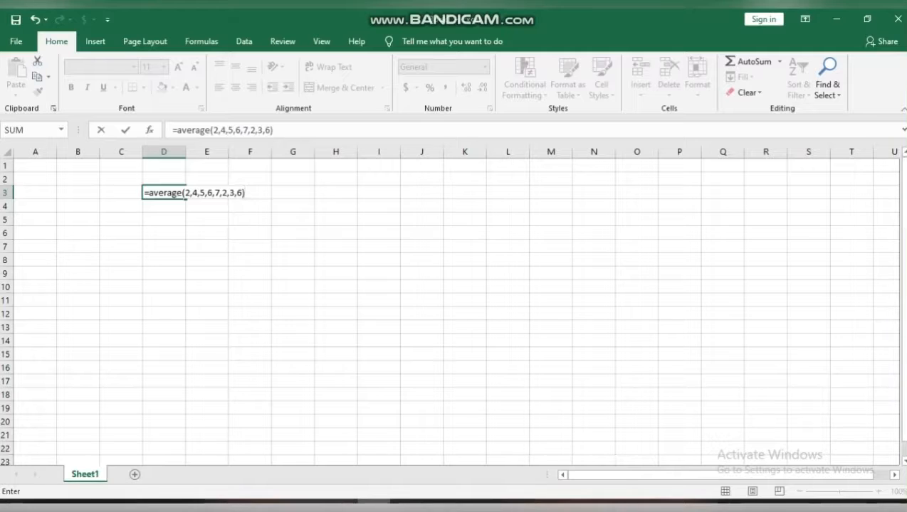
key(Return)
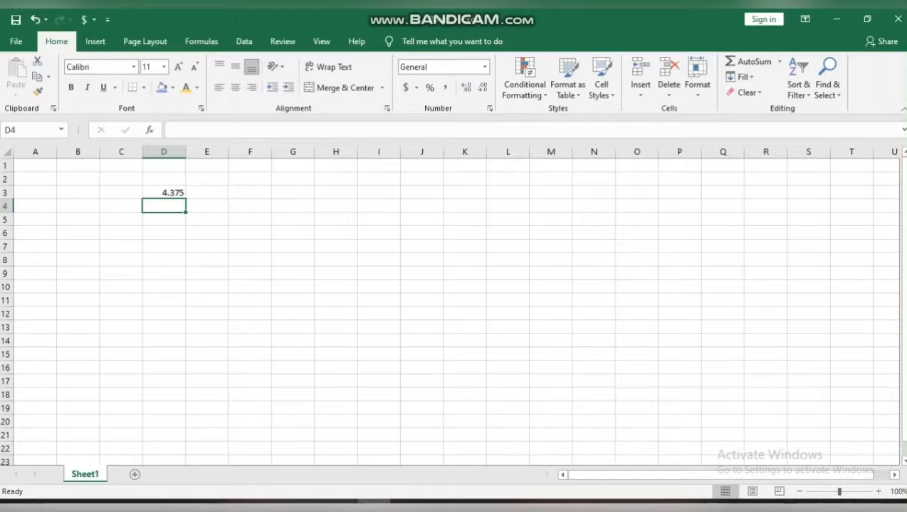
click(163, 193)
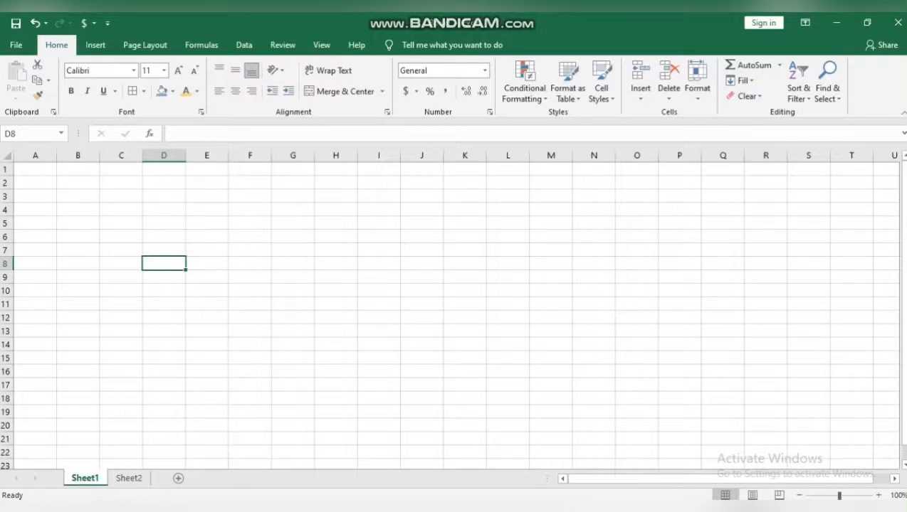
Enter the formula =IF(C2=1,"LAKI-LAKI","PEREMPUAN") in cell C3
click(121, 196)
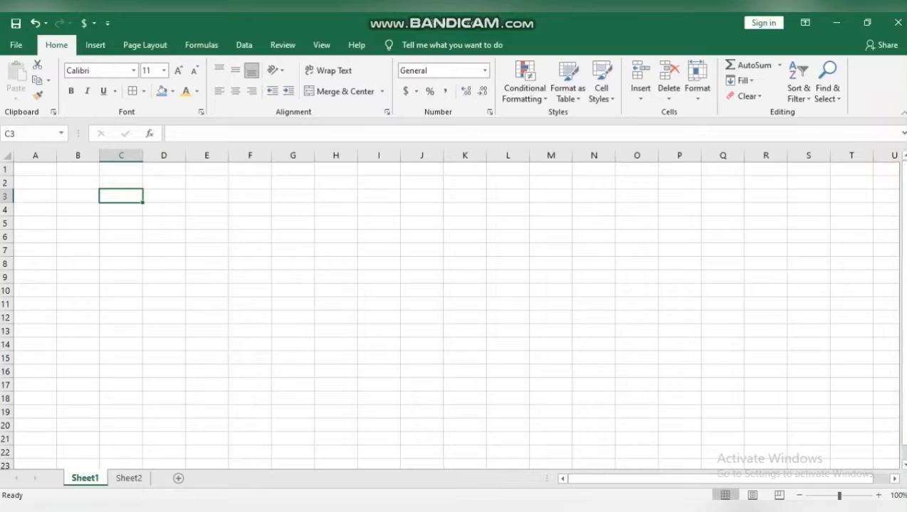
text(=)
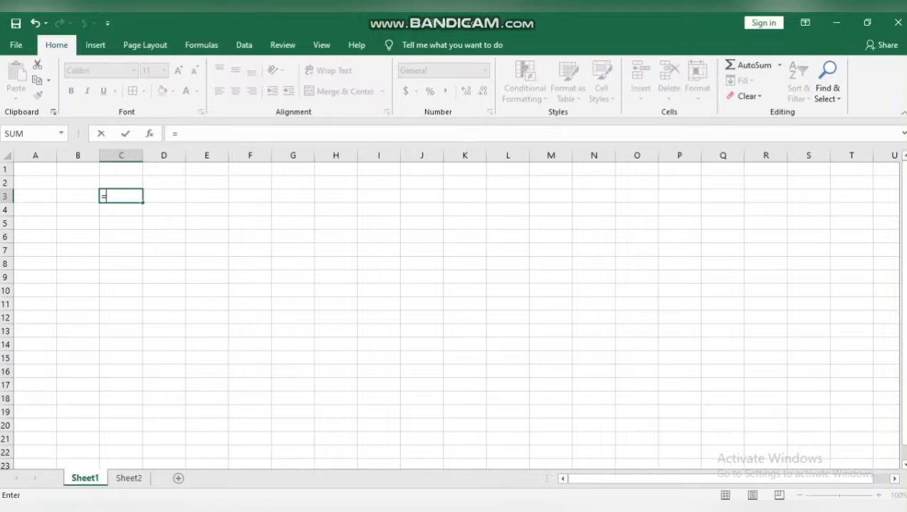
text(IF)
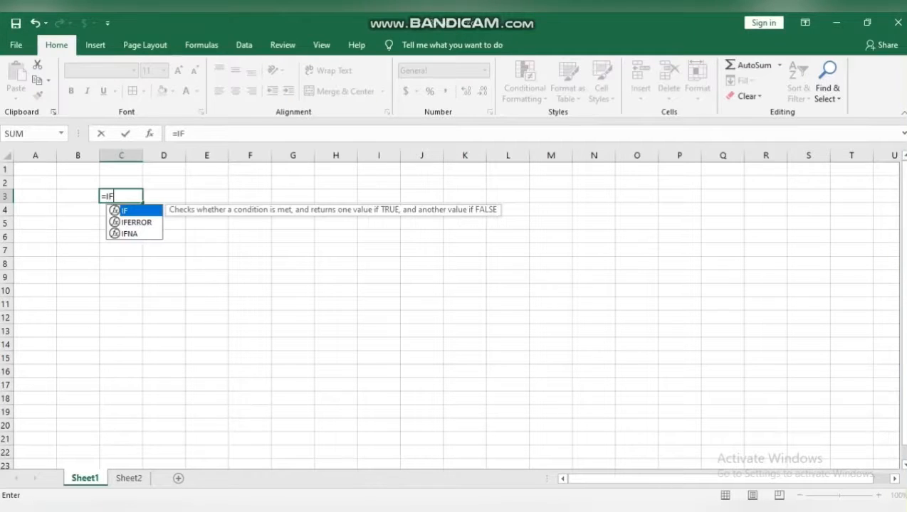
text(()
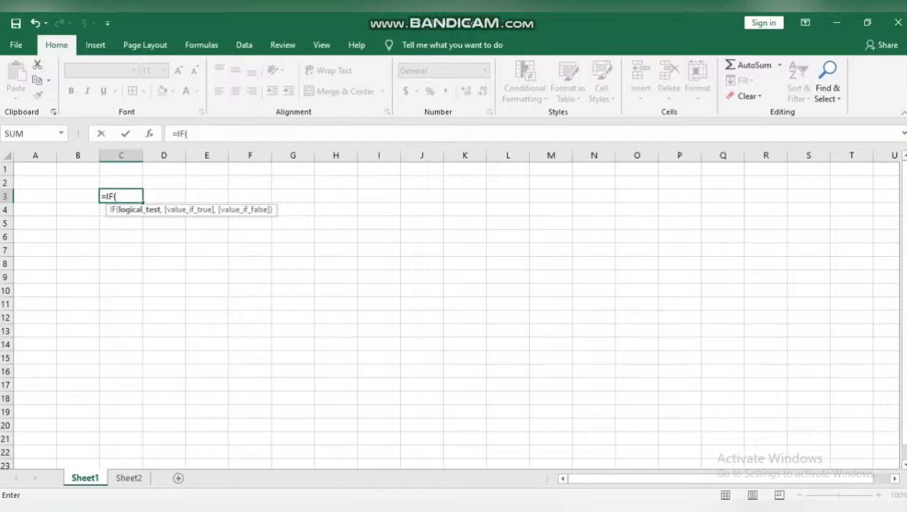
key(Up)
text(=1)
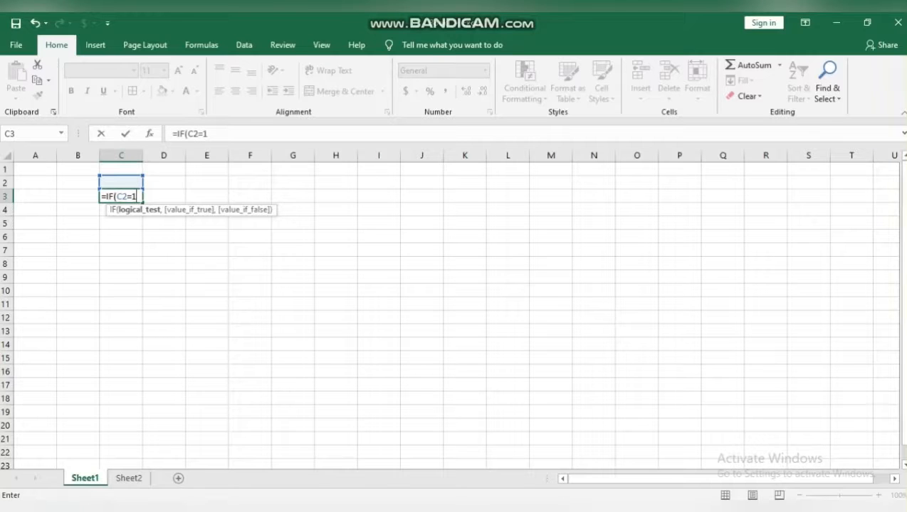
text(,)
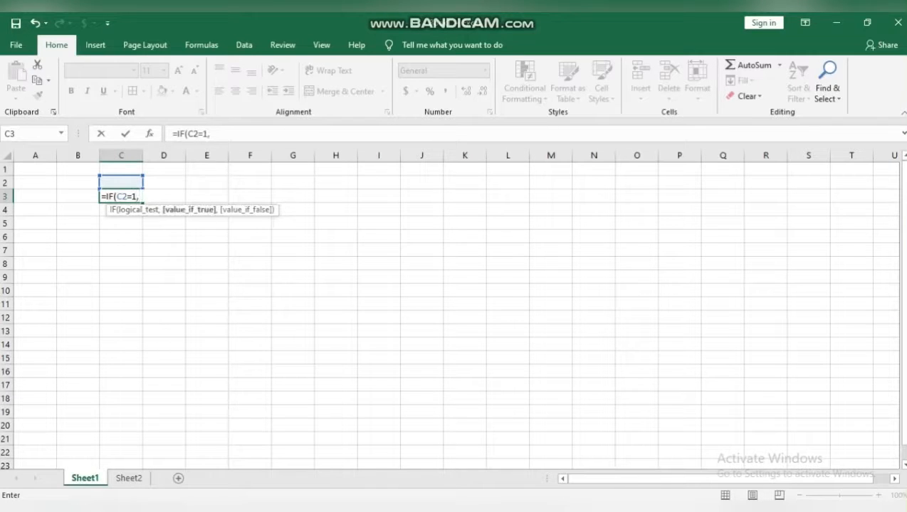
text("LAKI-LAKI")
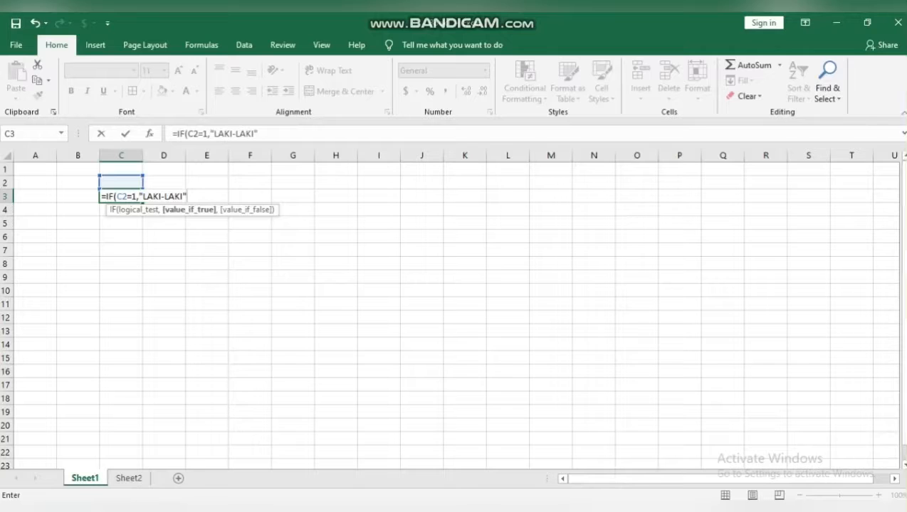
text(/)
key(BackSpace)
text(,")
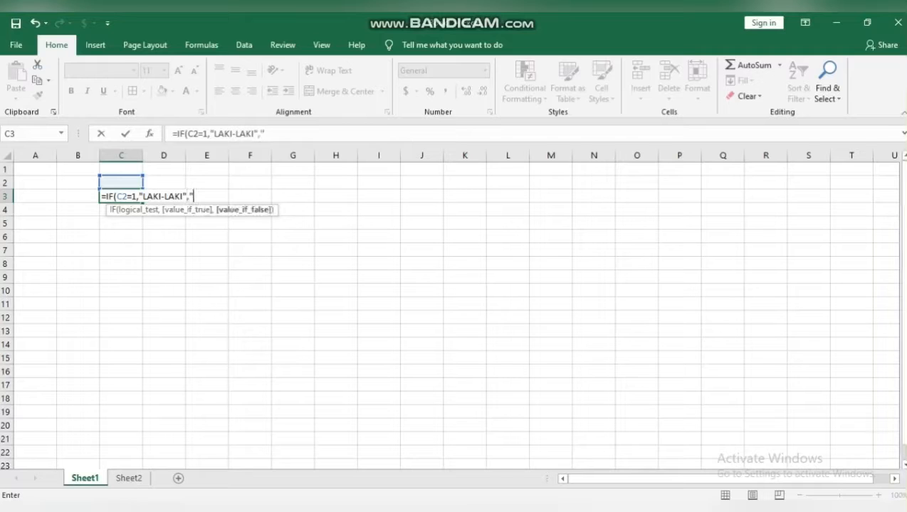
text(PEREMPU)
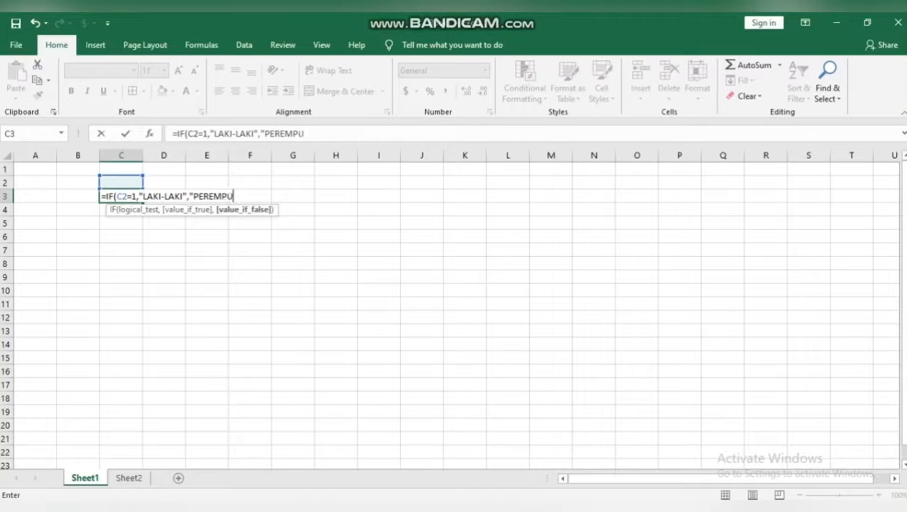
text(AN")
key(Return)
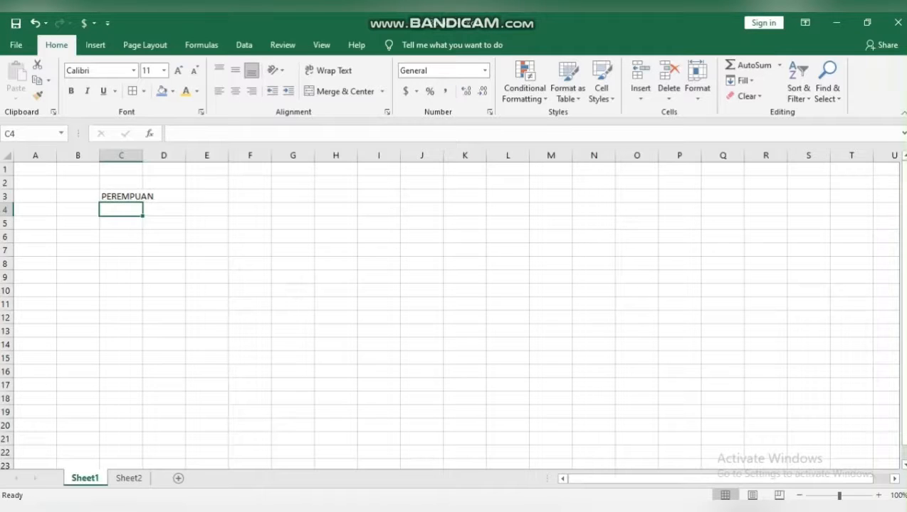
Enter the number 1 in cell C2 to test the IF formula's true condition
key(Up)
key(Up)
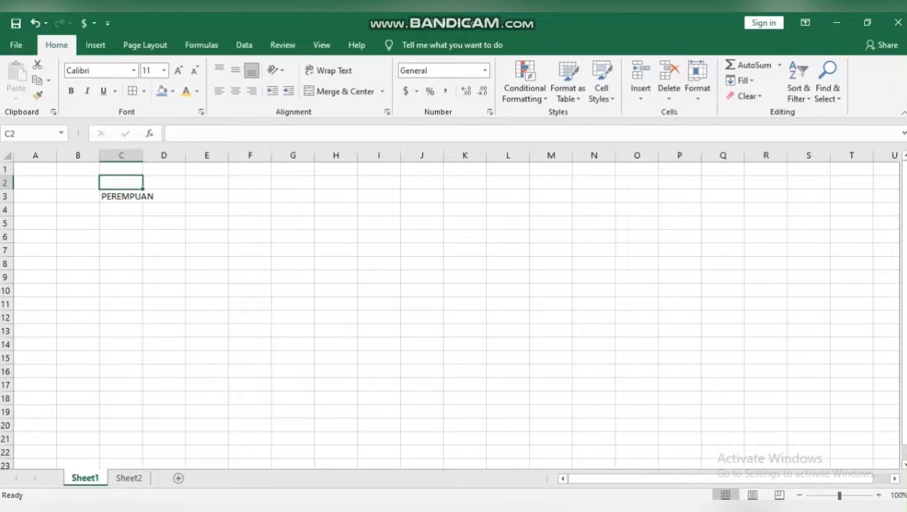
text(1)
key(Return)
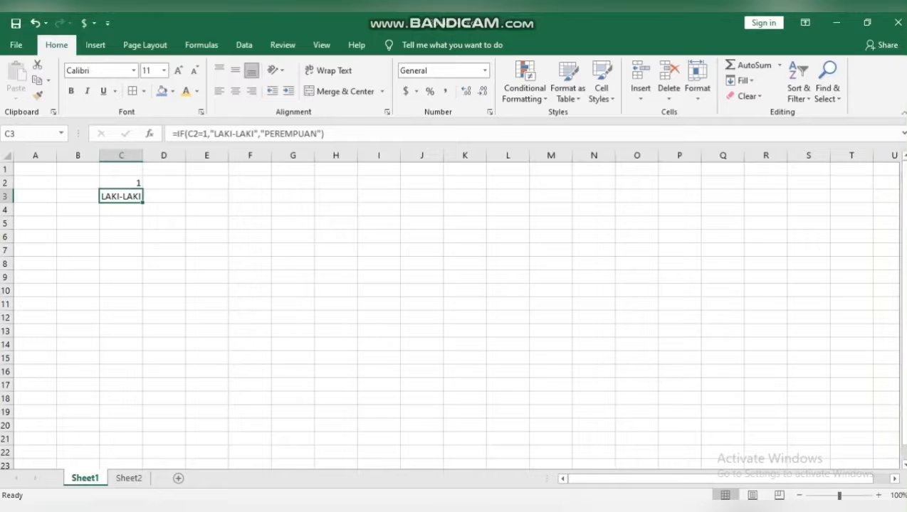
Edit the formula in C3 so its false argument starts a nested IF(C2=2,"PEREMPUAN"
key(F2)
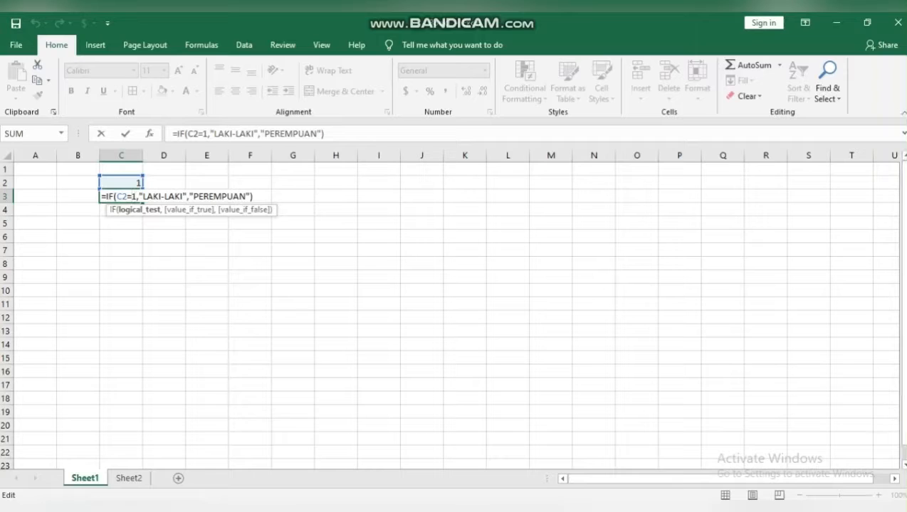
click(192, 197)
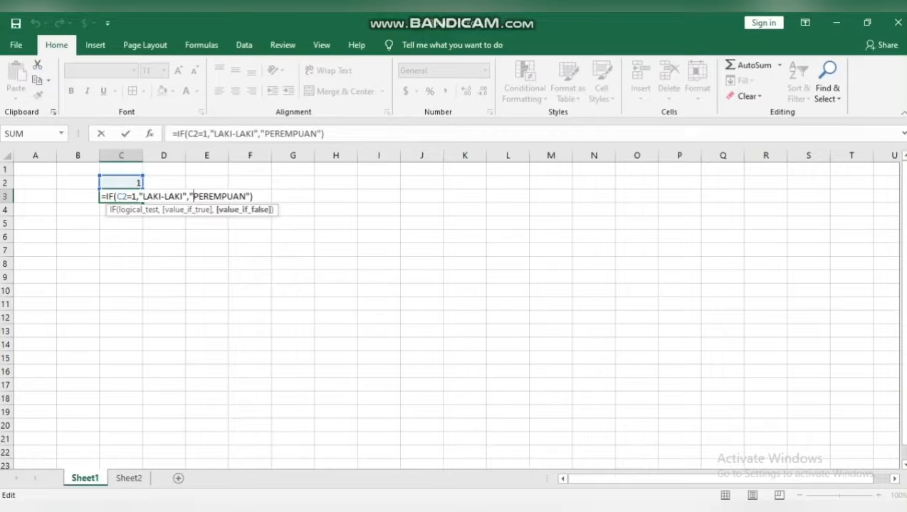
key(BackSpace)
text(IF)
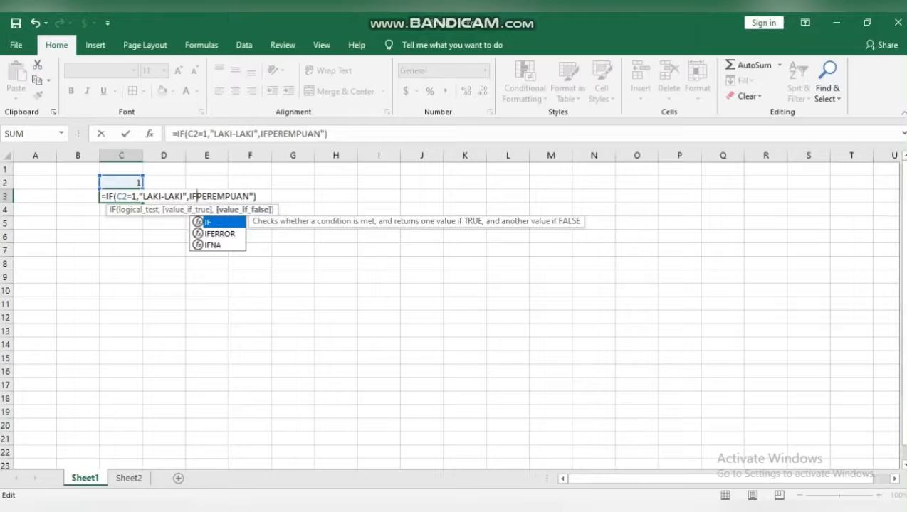
text(()
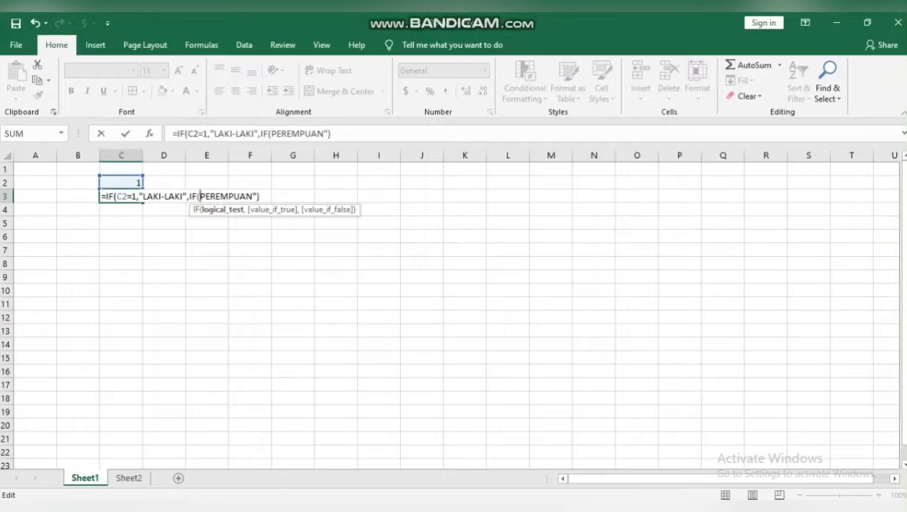
click(121, 182)
text(=2)
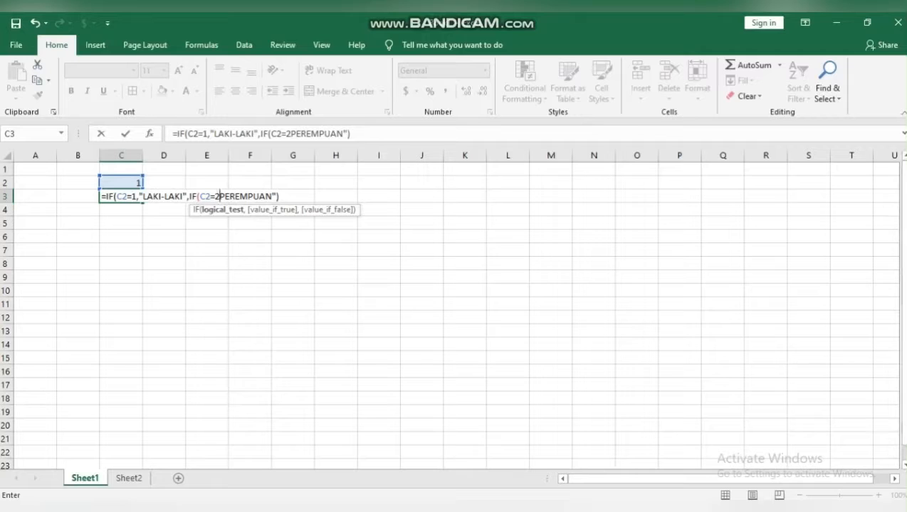
text(,)
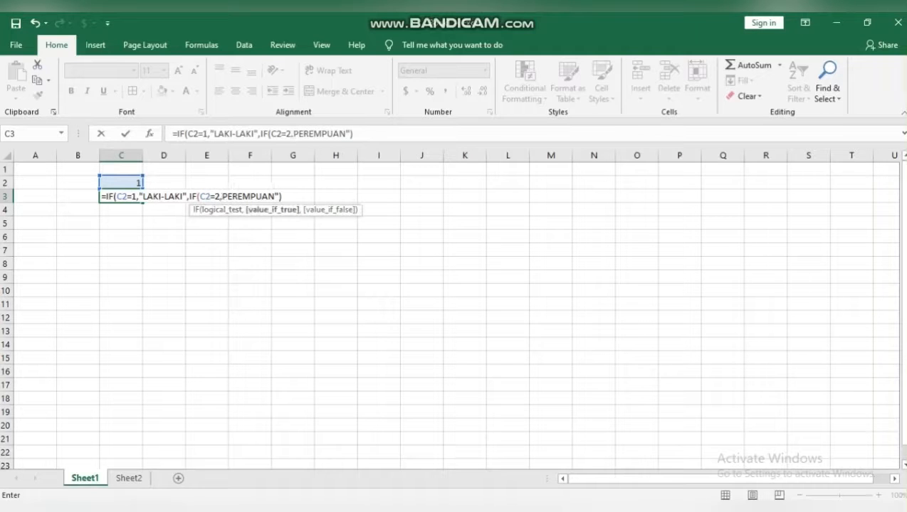
text(")
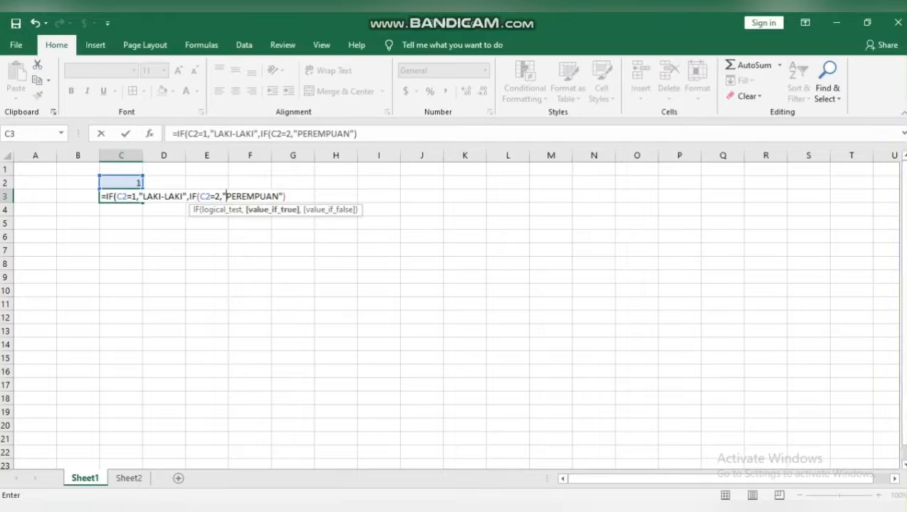
Complete the nested IF in C3 with an empty text "" as its false value and close both functions
click(279, 197)
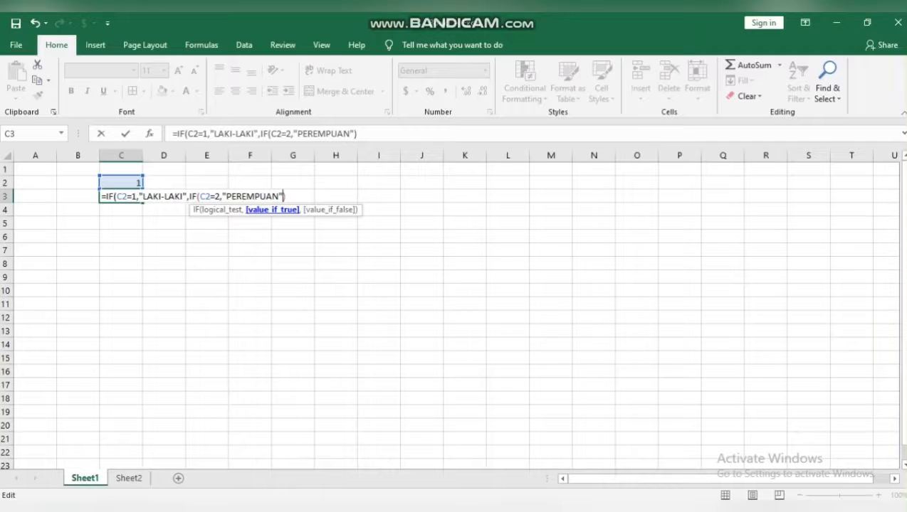
text(,"")
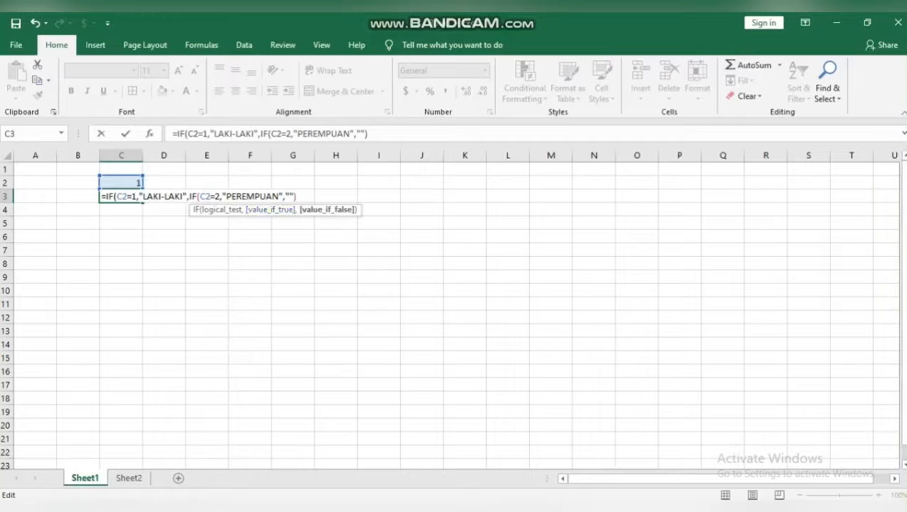
key(Right)
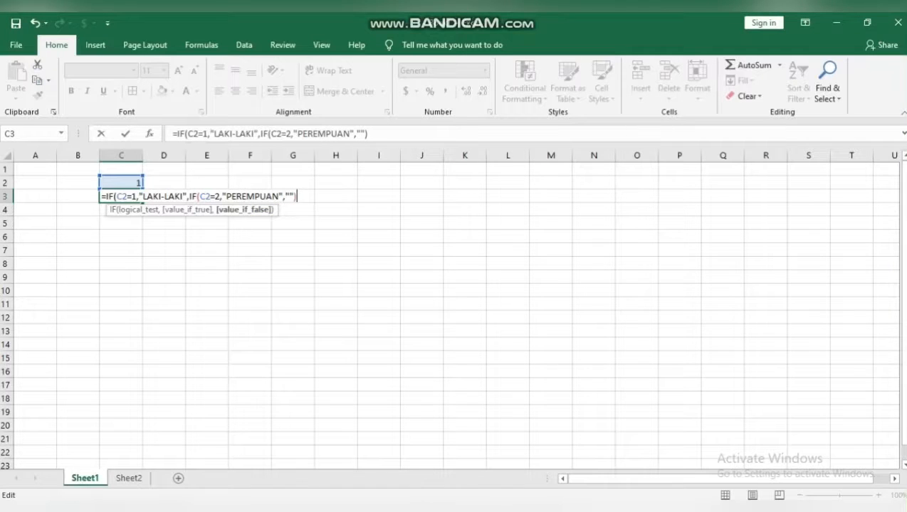
text())
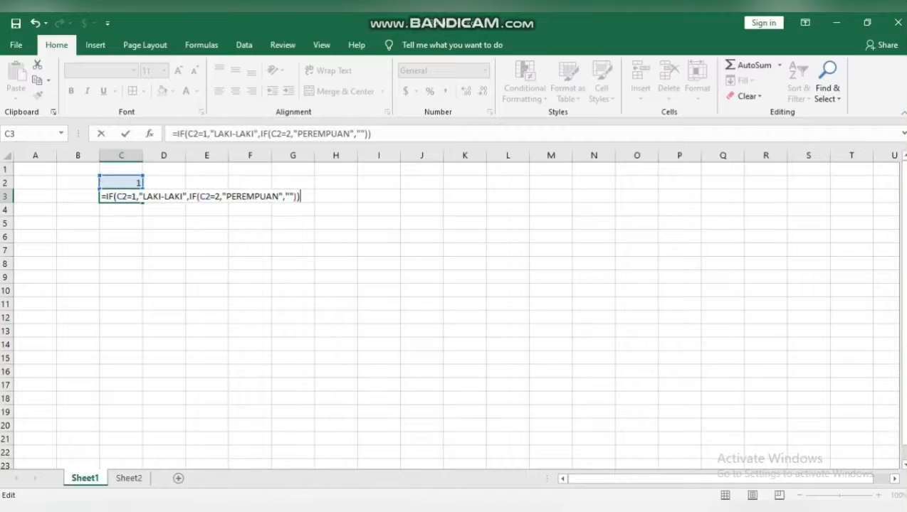
key(Return)
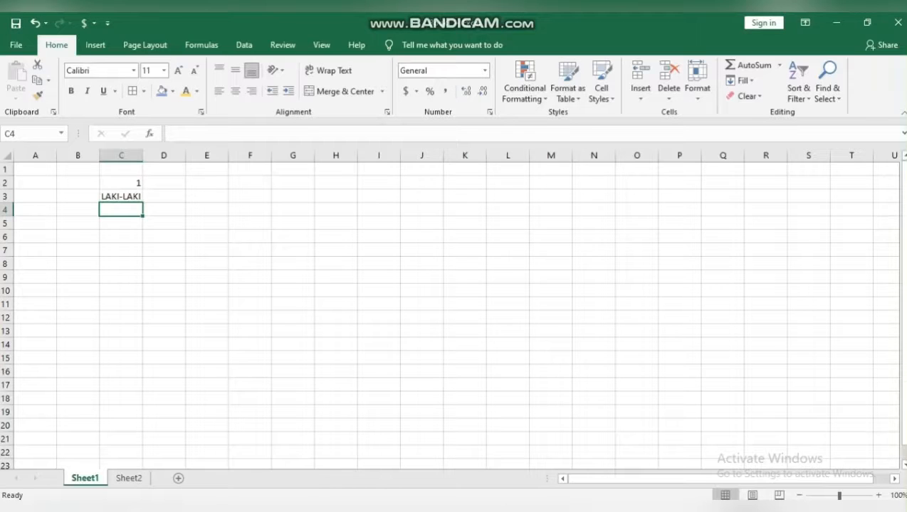
Test the nested IF formula by entering 2 and then 3 in cell C2
click(121, 182)
text(2)
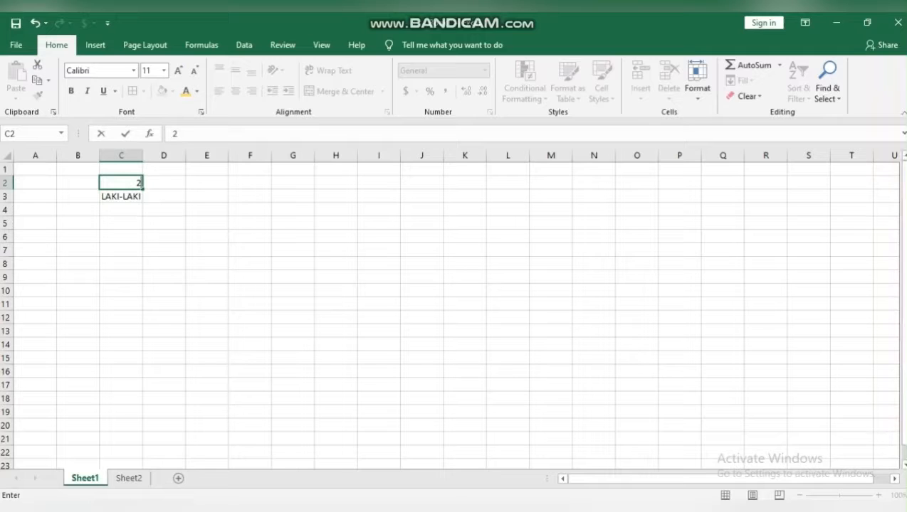
key(Return)
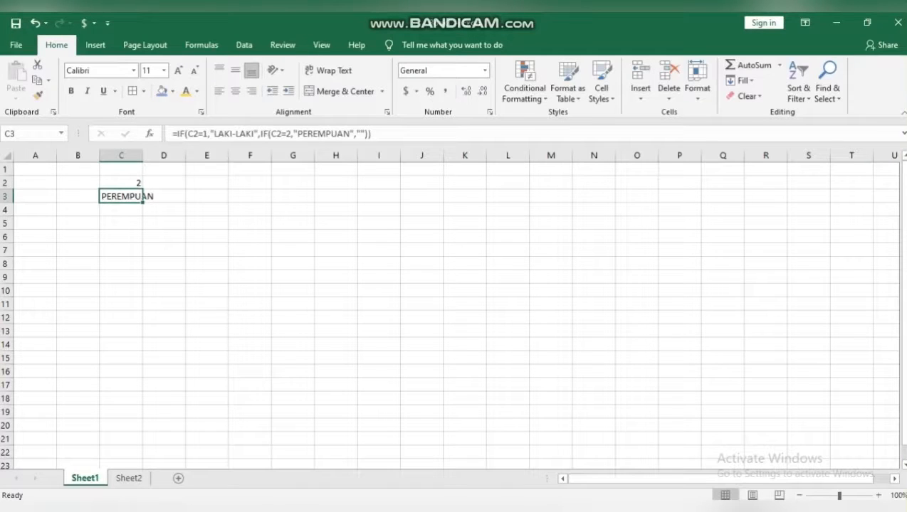
click(121, 183)
text(3)
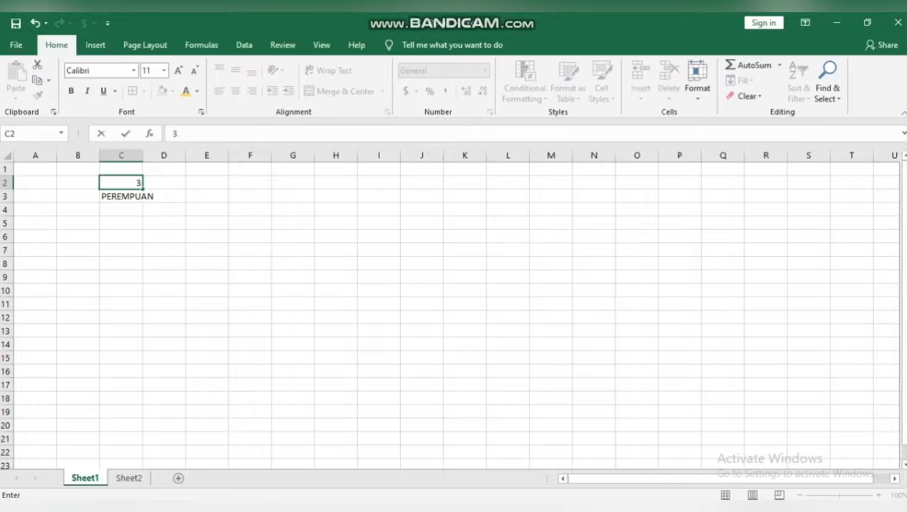
key(Return)
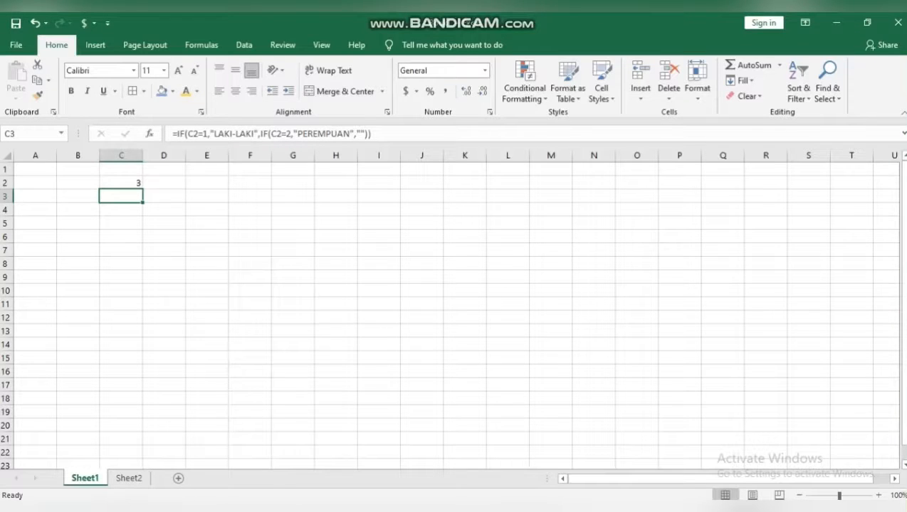
Clear the test number from cell C2
click(121, 182)
key(BackSpace)
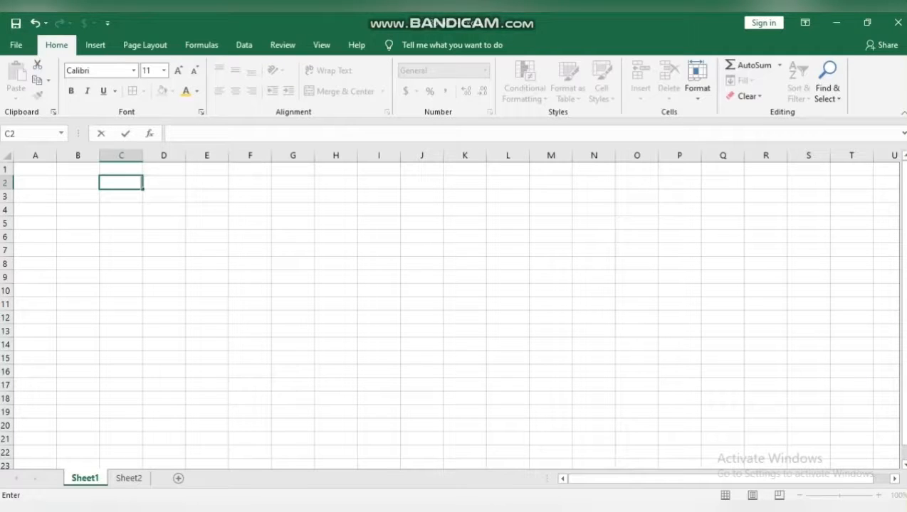
key(Escape)
Replace the formula in cell C3 with =COUNT(2,3,4,5,6,7,8)
click(121, 196)
text(=)
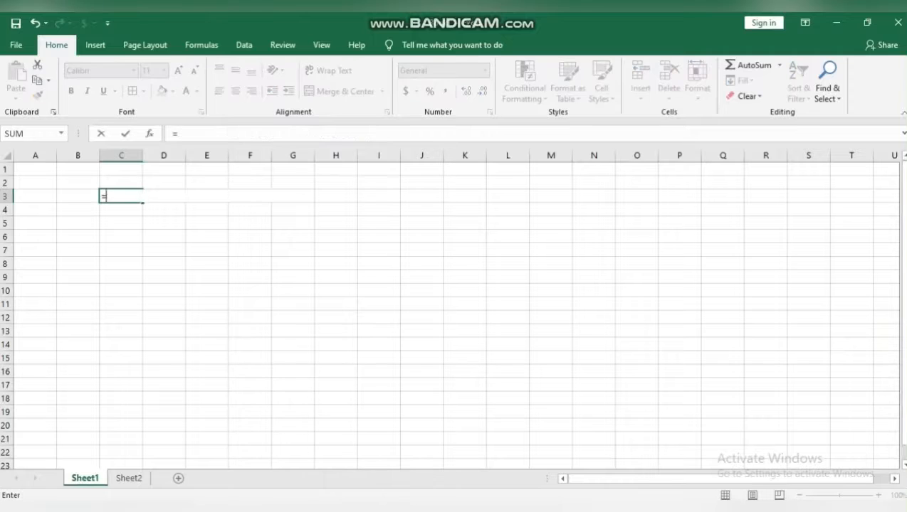
text(COU)
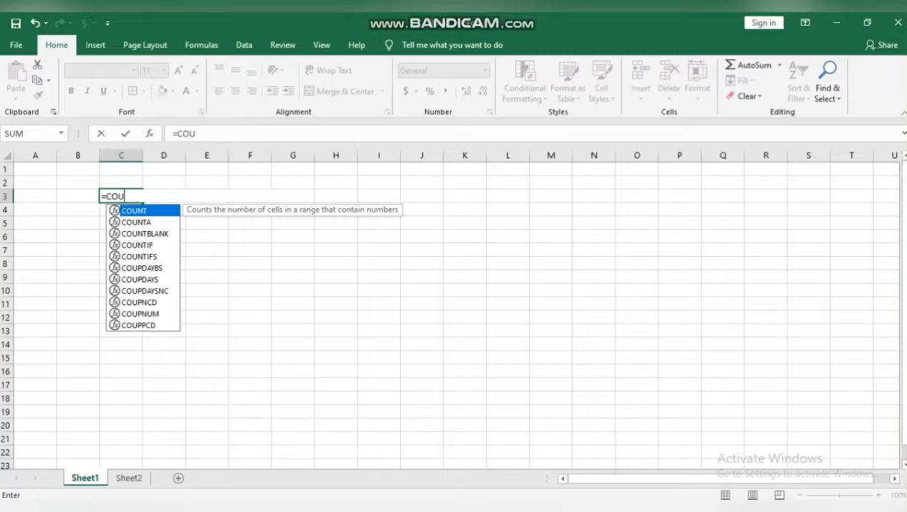
key(Tab)
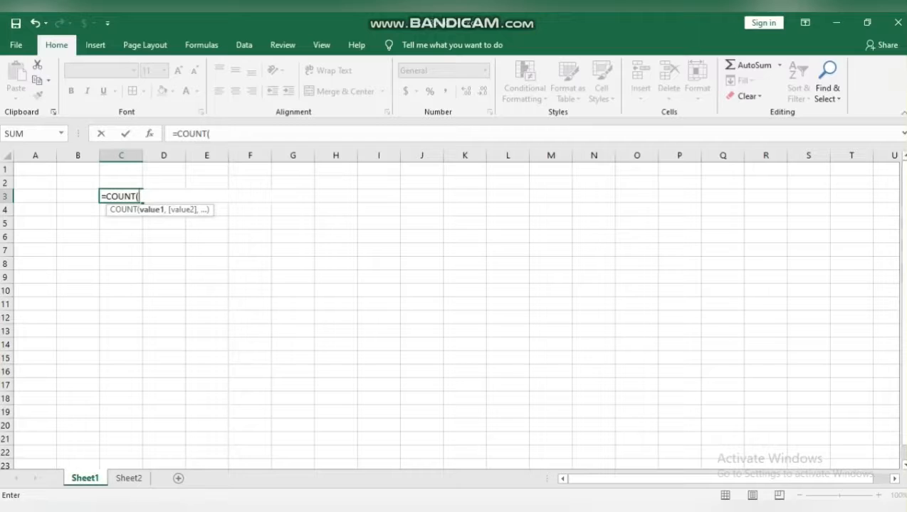
text(2,3,4,5,6,7,8,)
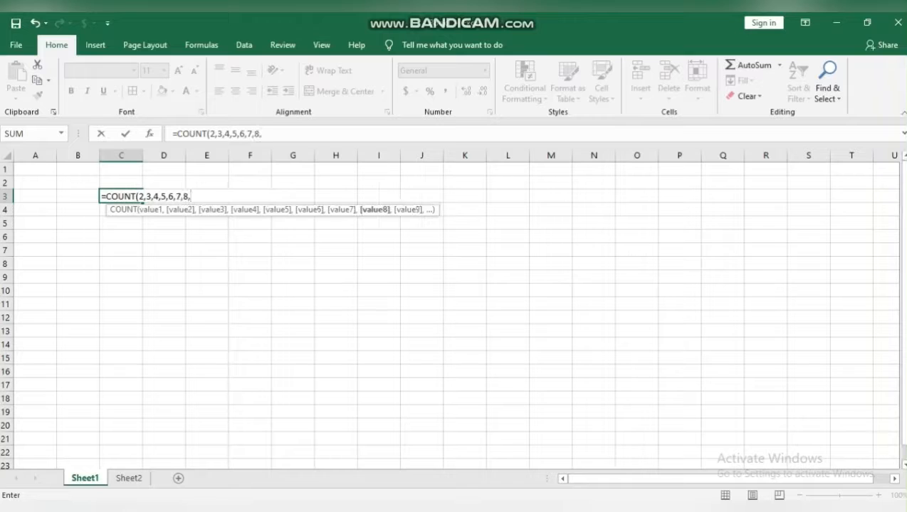
key(BackSpace)
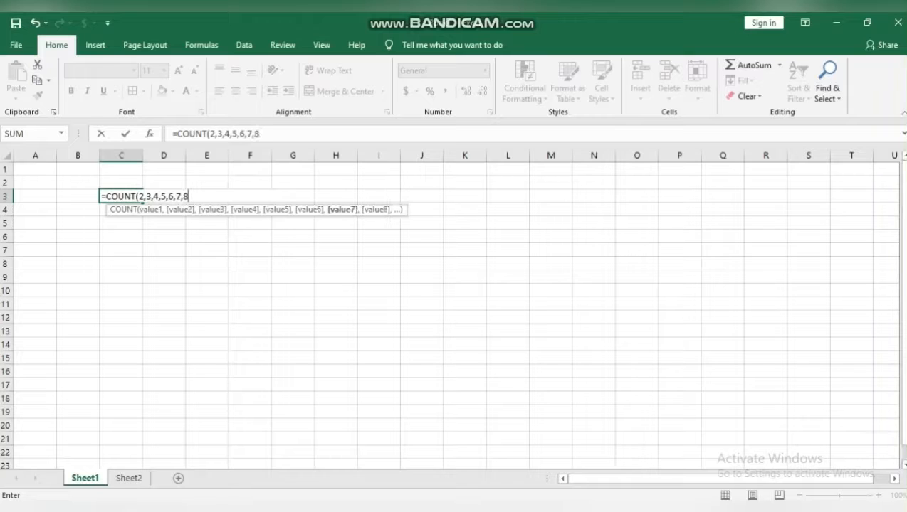
text())
key(Return)
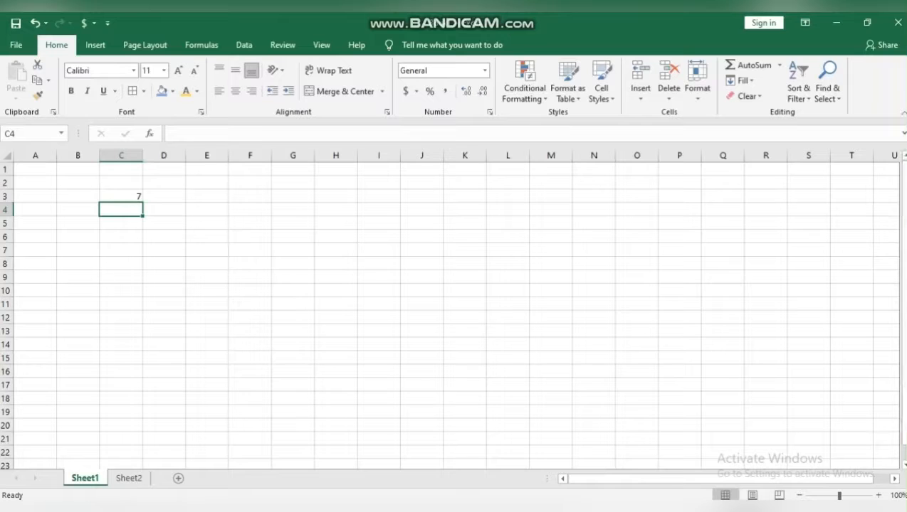
Replace the COUNT formula in cell C3 with the number 2
click(121, 196)
key(BackSpace)
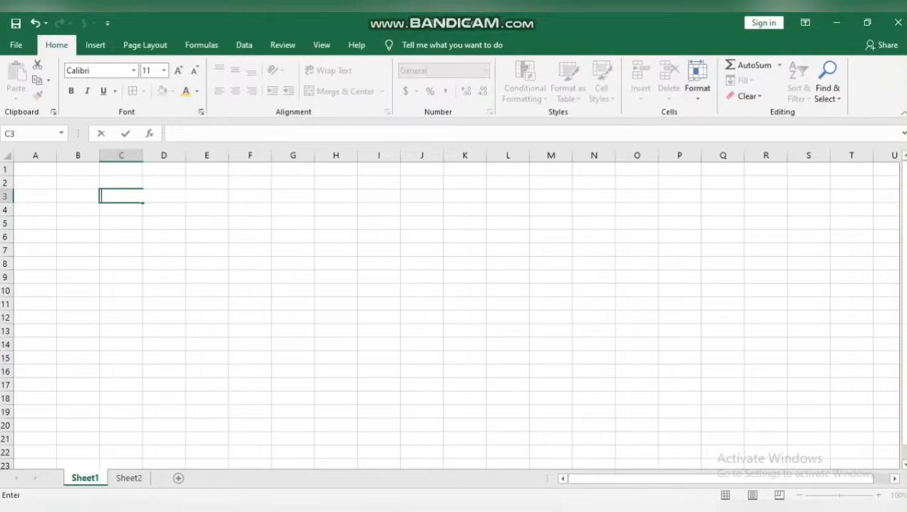
text(2)
key(Left)
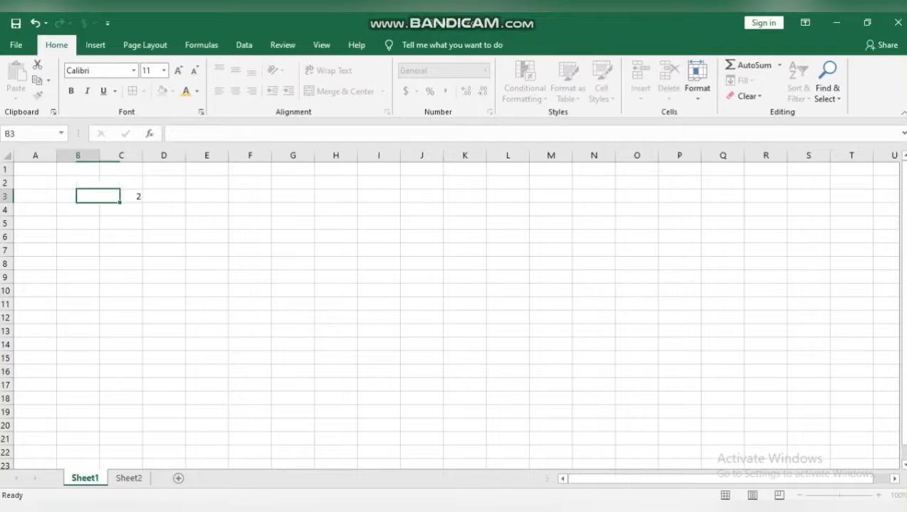
key(Right)
key(Down)
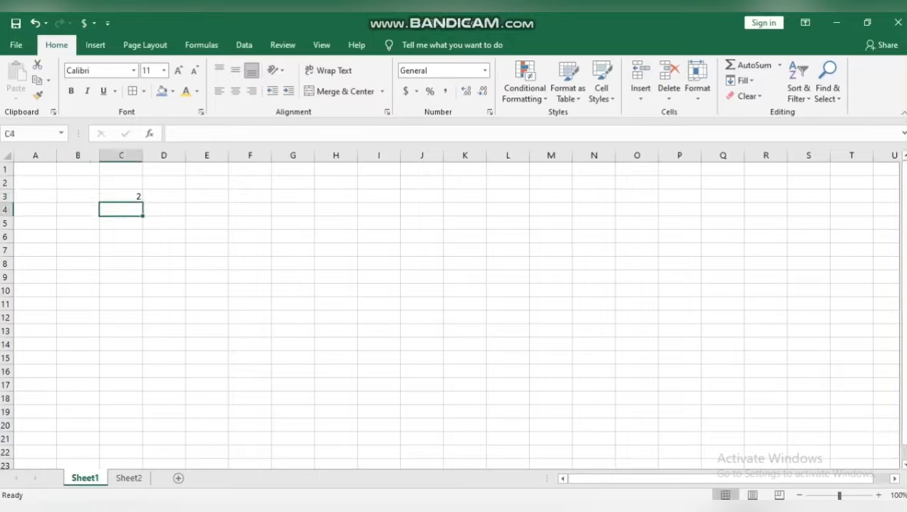
Enter the numbers 3, 4, 5, 6, 7 and 8 in cells C4 through C9
text(3)
key(Return)
text(4)
key(Return)
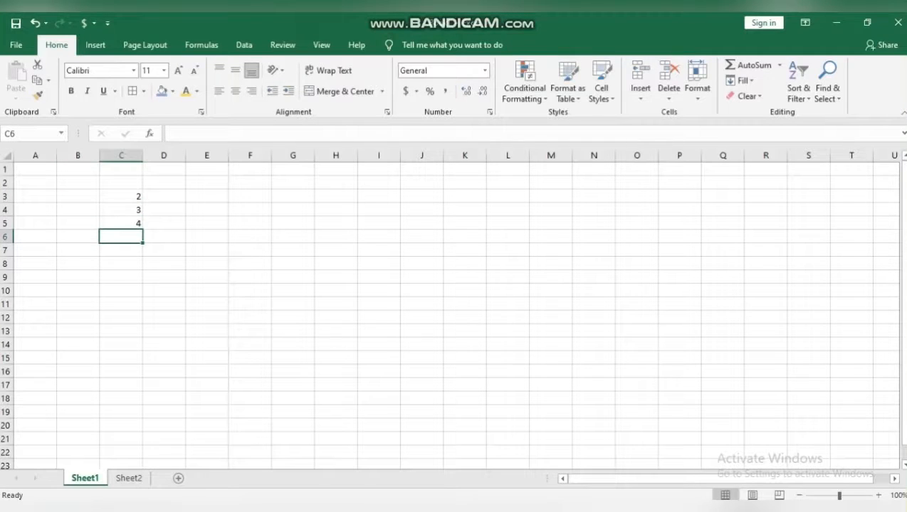
text(5)
key(Return)
text(6)
key(Return)
text(7)
key(Return)
text(8)
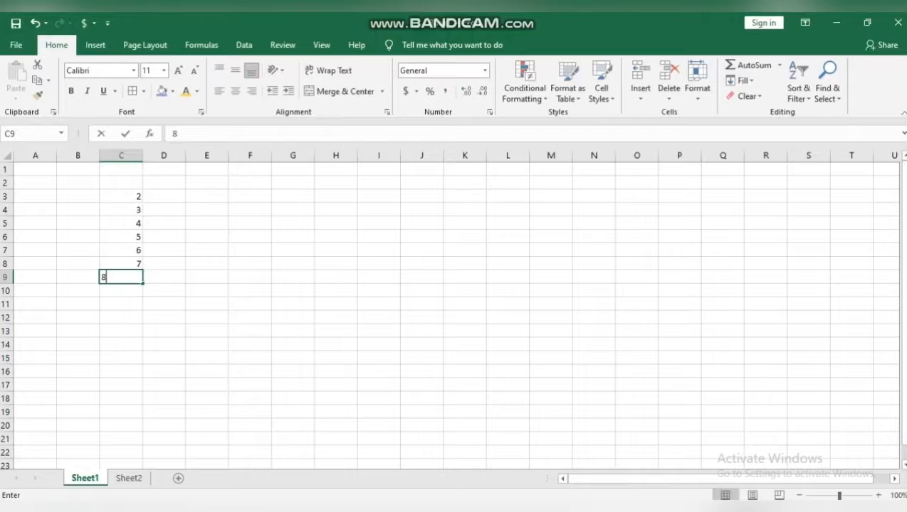
key(Return)
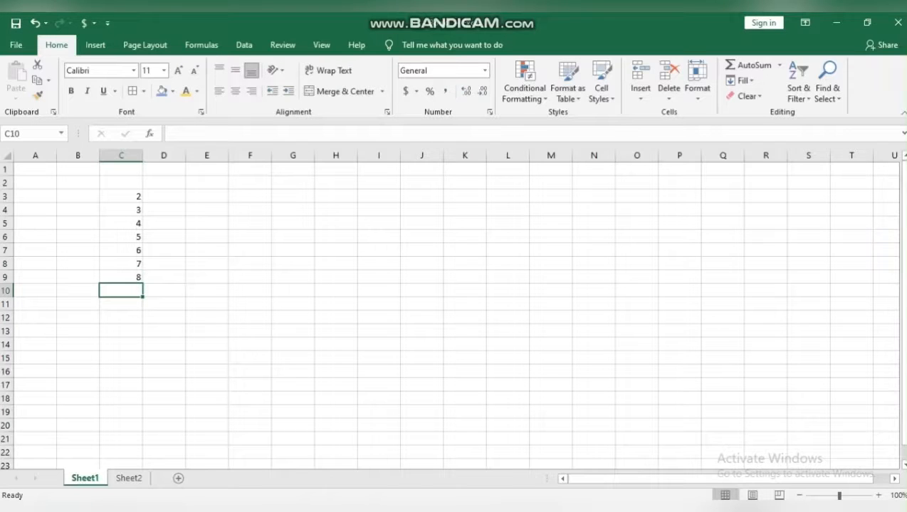
Count the numbers in cells C3 through C9 with a COUNT formula in cell C10
text(=C)
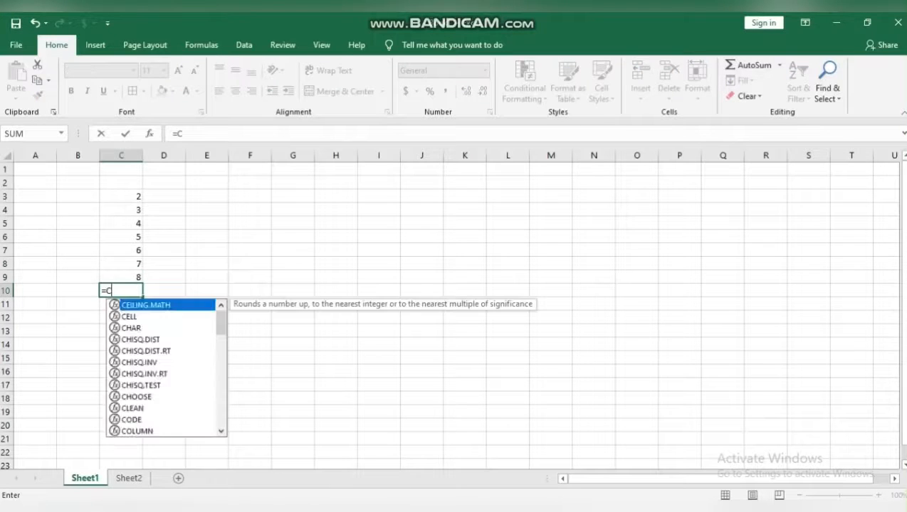
text(OU)
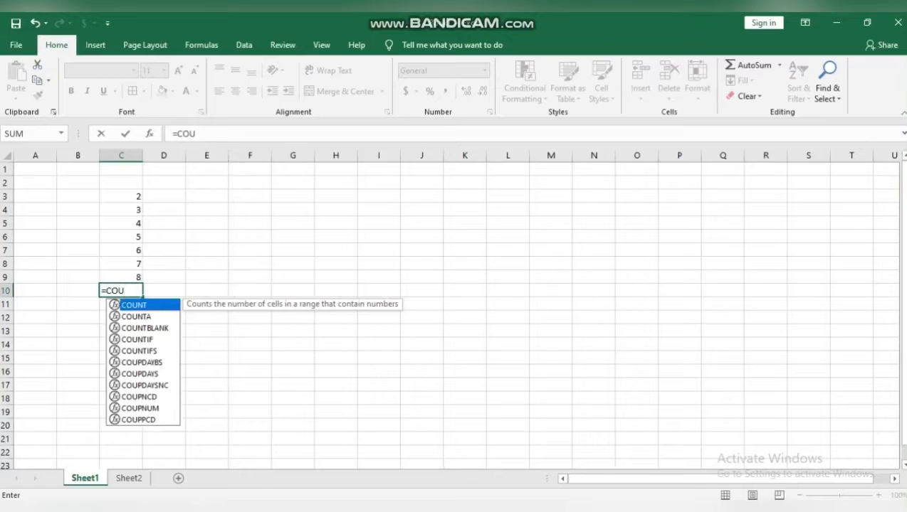
key(Tab)
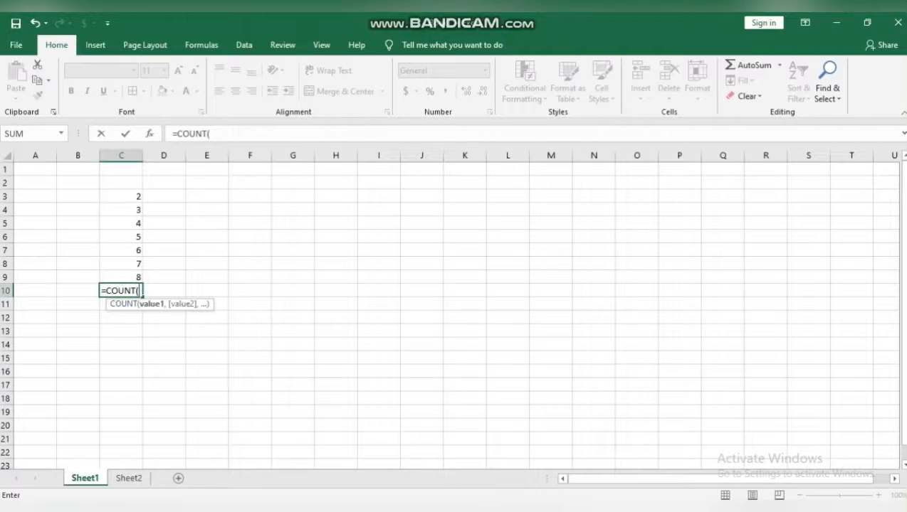
drag(121, 196, 121, 263)
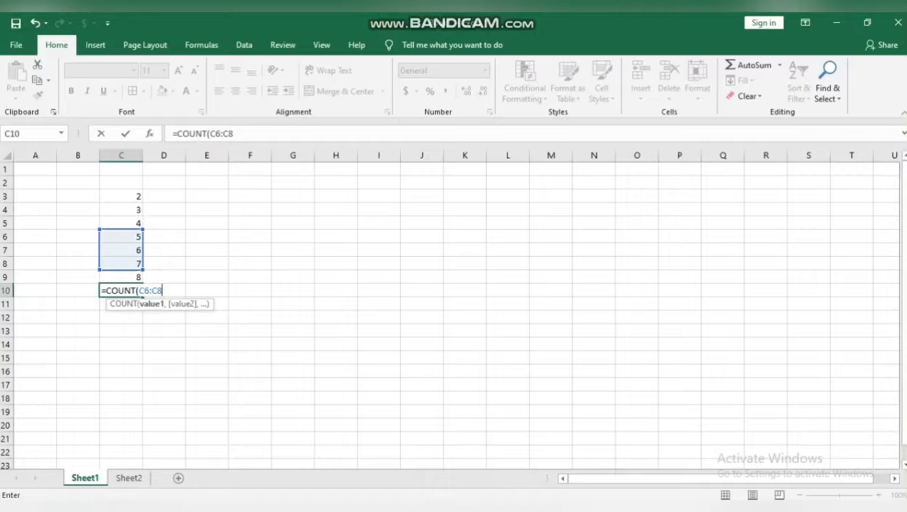
key(Return)
click(121, 196)
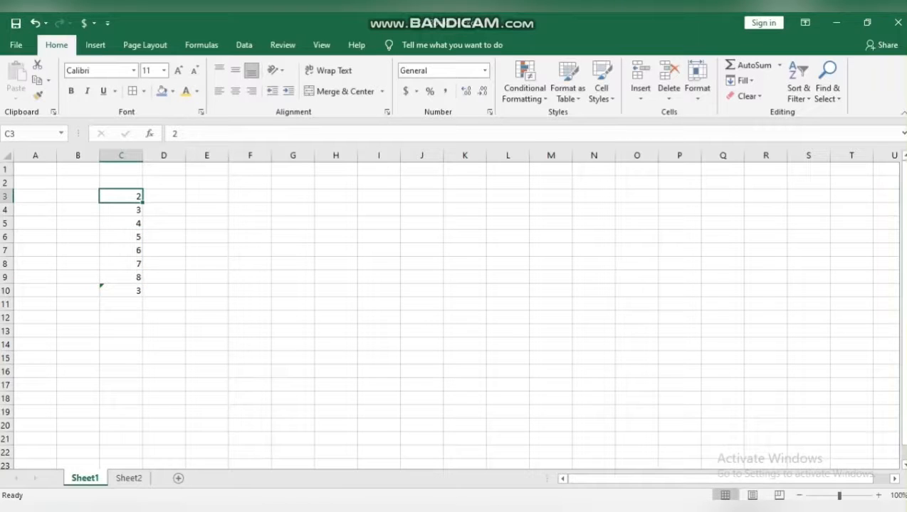
click(121, 291)
double_click(121, 291)
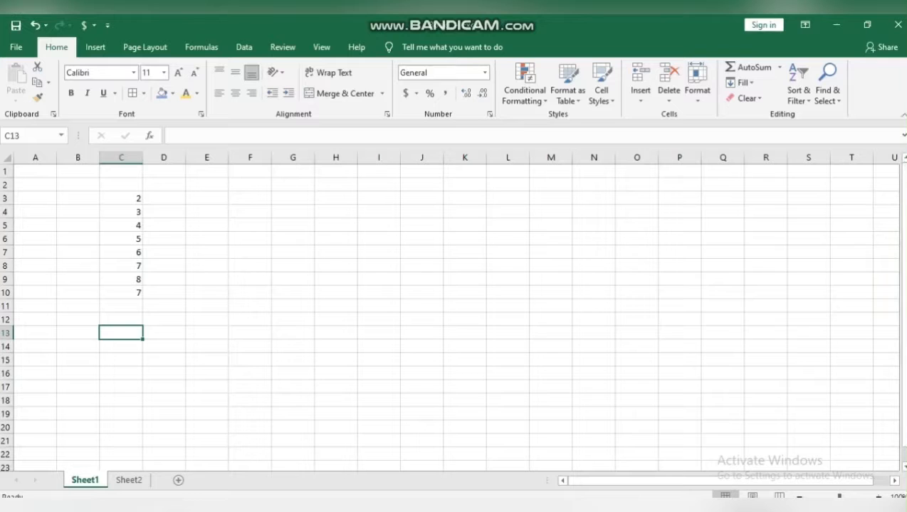
Clear the numbers and the COUNT formula from cells C3 through C10
drag(122, 199, 94, 280)
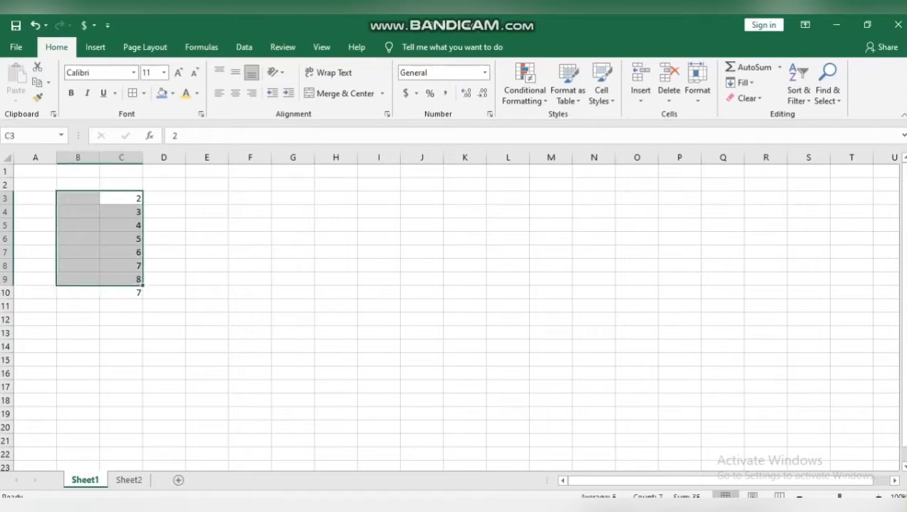
click(122, 293)
drag(121, 199, 121, 279)
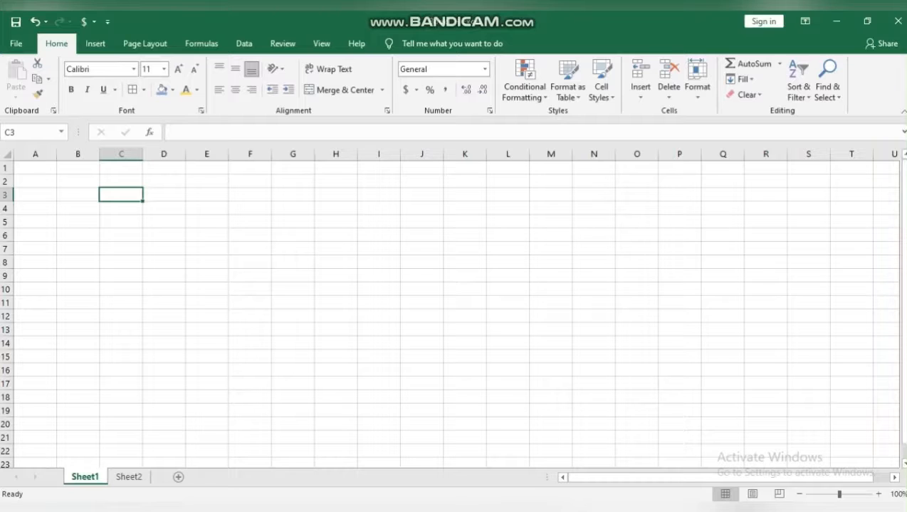
Enter the numbers 1, 2, 3 and 4 in cells C3 through C6
text(1)
key(Return)
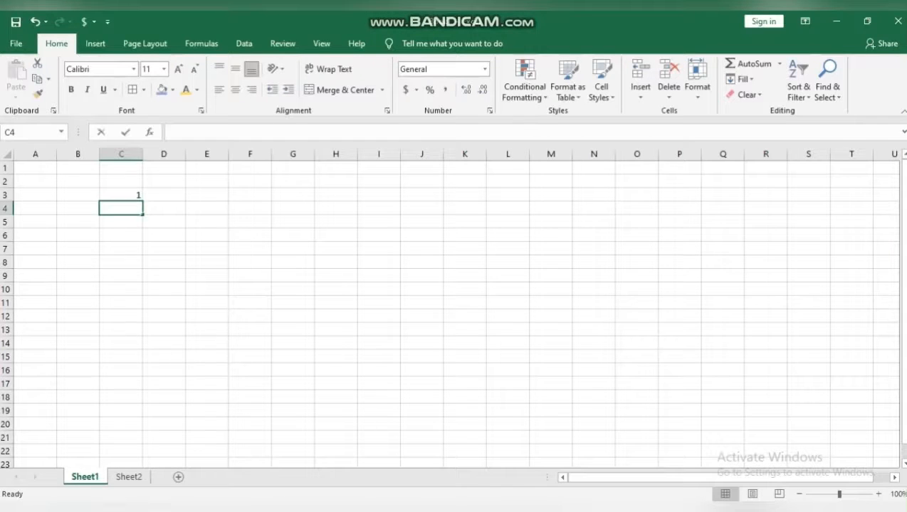
text(2)
key(Return)
text(3)
key(Return)
text(4)
key(Return)
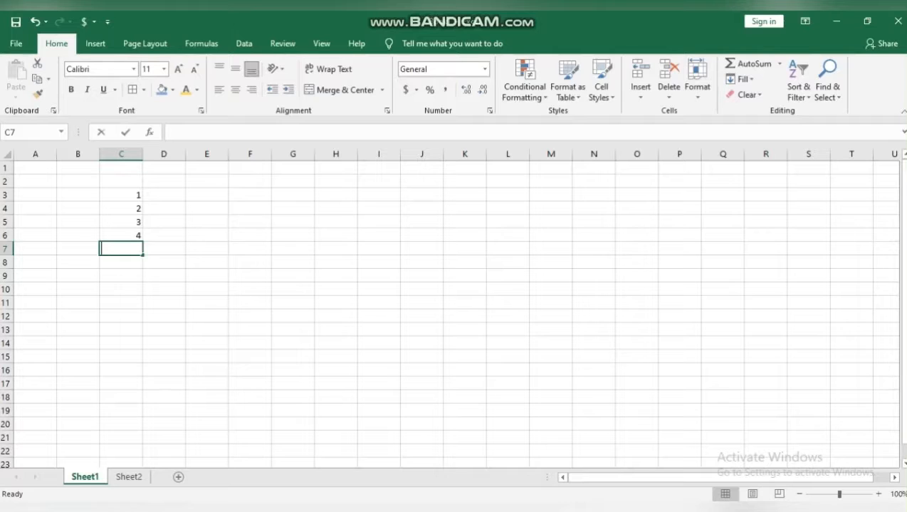
Enter the letters A, S, H and K in cells C7 through C10
text(A)
key(Return)
text(S)
key(Return)
text(H)
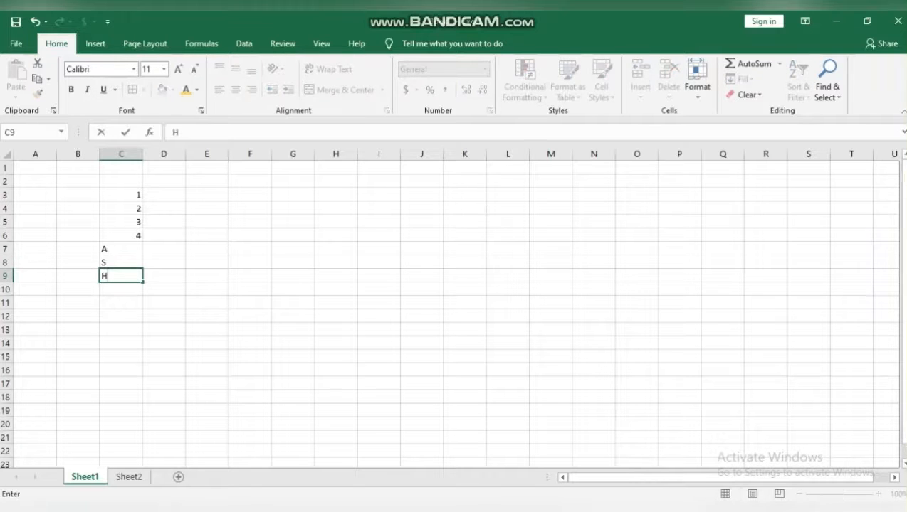
key(Return)
text(K)
key(Return)
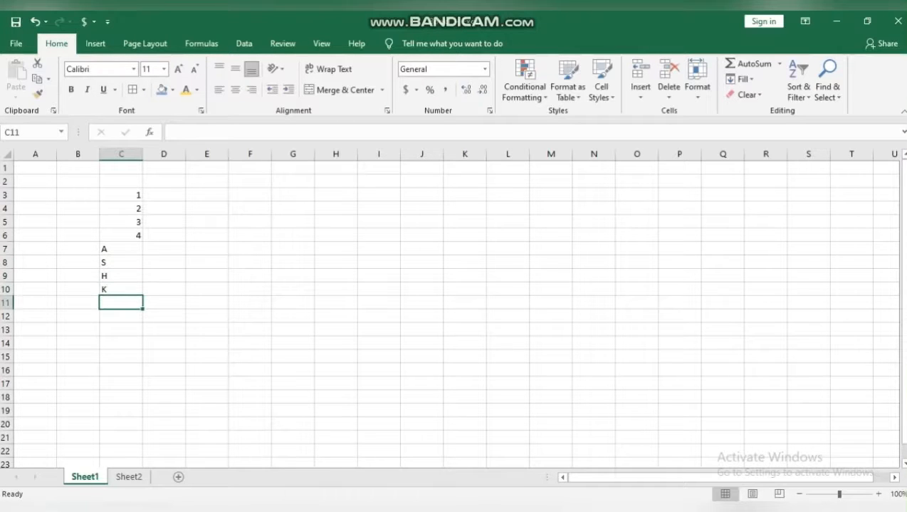
Enter the numbers 3, 4 and 6 in cells C11 through C13
text(3)
key(Return)
text(4)
key(Return)
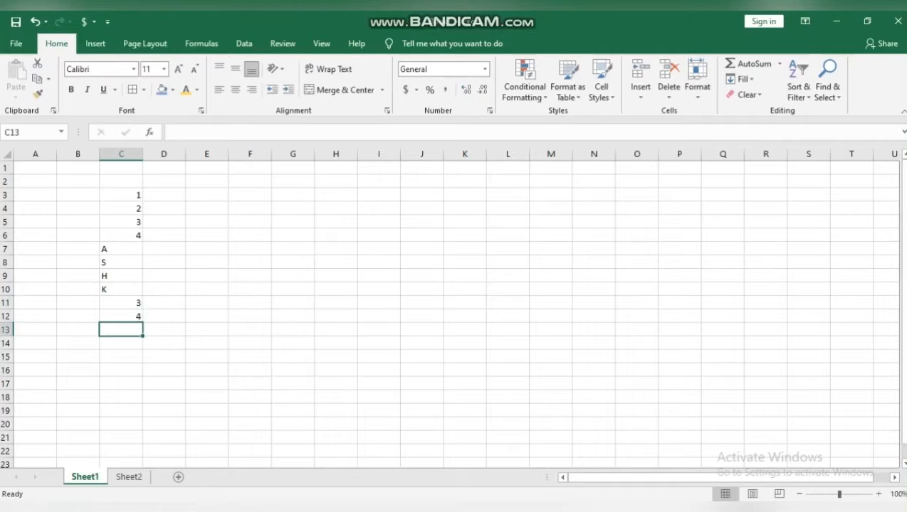
text(6)
key(Return)
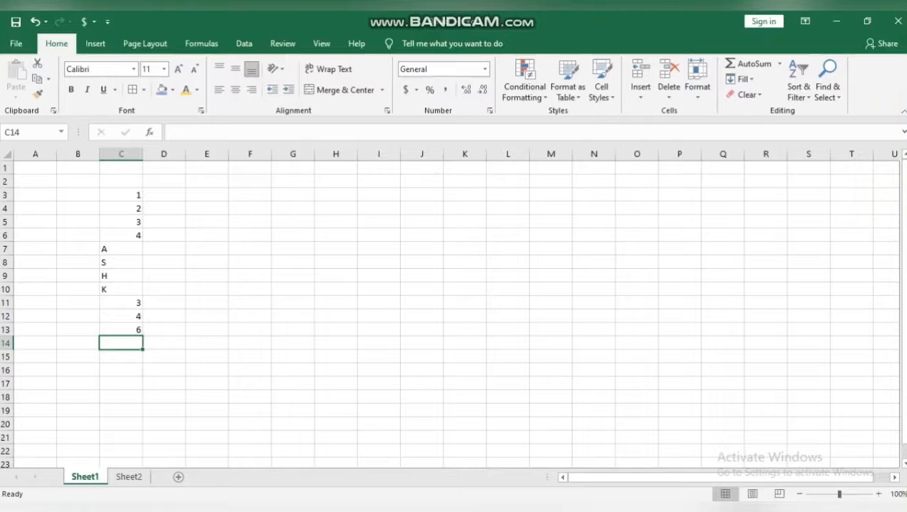
Start a COUNTA formula in cell C14 beneath the mixed numbers and letters
text(=CO)
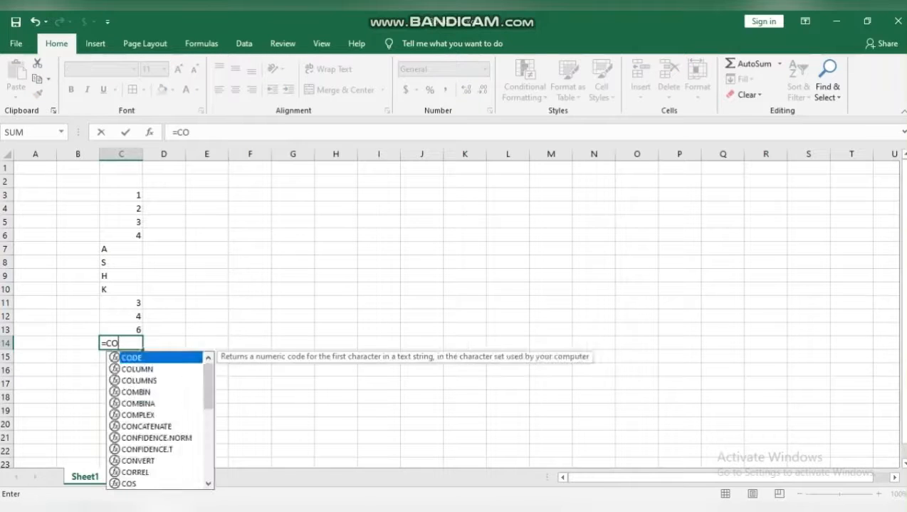
text(U)
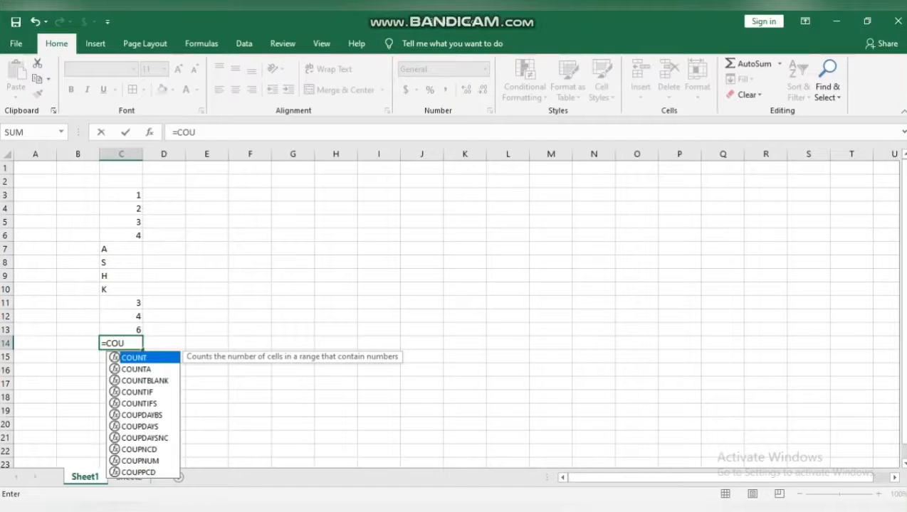
key(Down)
key(Tab)
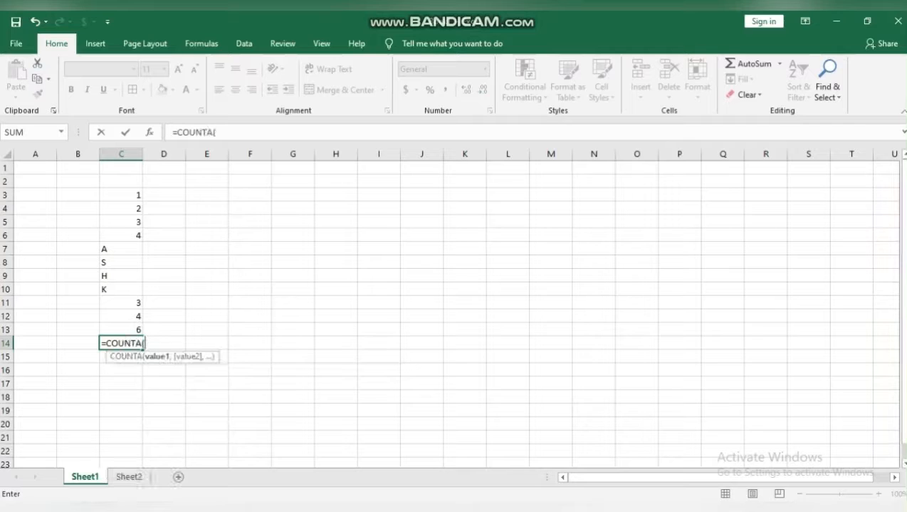
drag(121, 195, 121, 317)
click(121, 329)
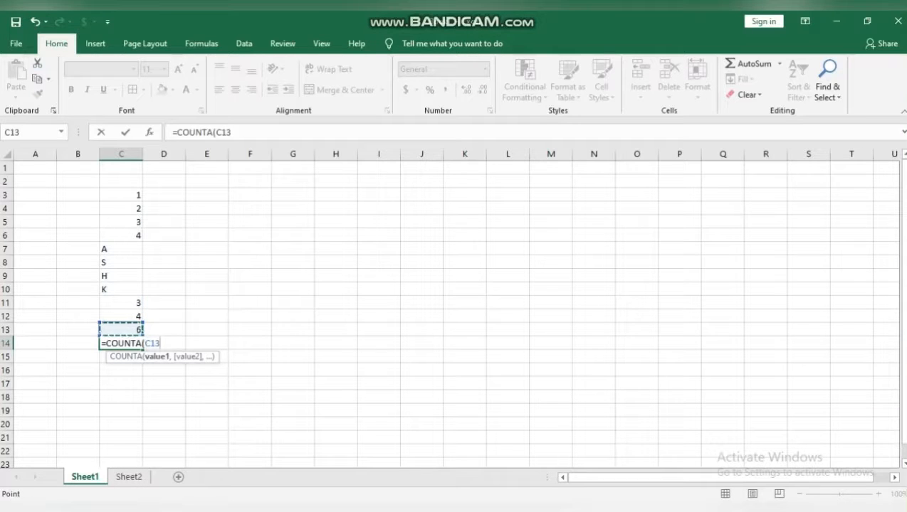
drag(121, 195, 121, 329)
click(121, 329)
drag(121, 195, 121, 329)
click(121, 329)
drag(121, 195, 121, 329)
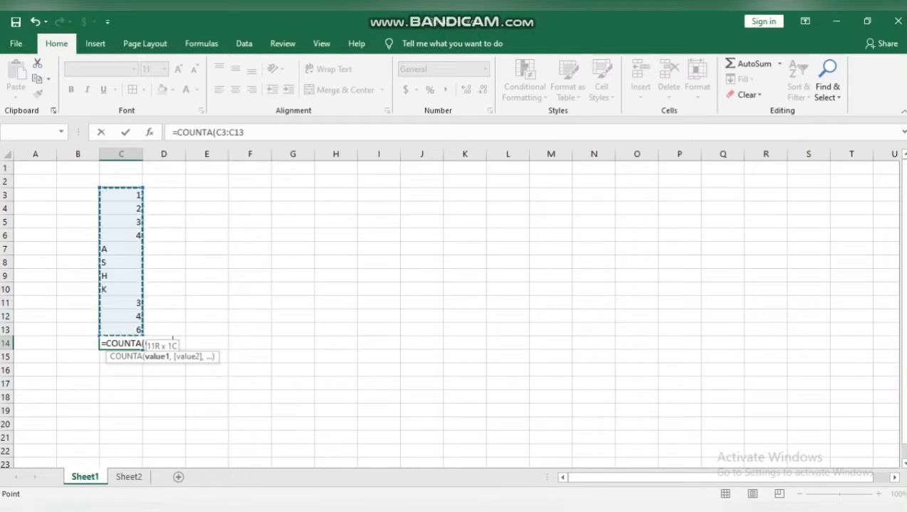
key(ctrl+shift+Down)
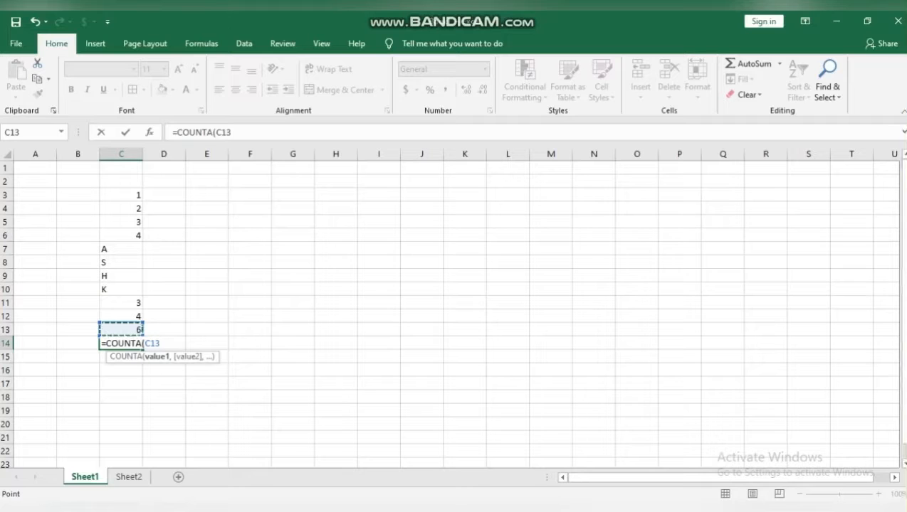
Complete the COUNTA formula in cell C14 with the range C3:C13
key(ctrl+Up)
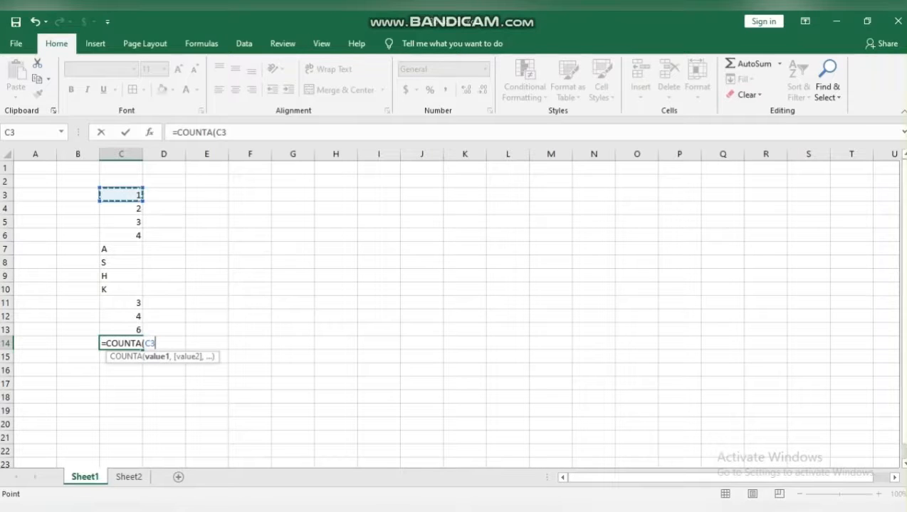
key(shift+Down)
key(shift+Down)
key(shift+Down)
key(shift+Down)
key(shift+Down)
key(shift+Down)
key(shift+Down)
key(shift+Down)
key(shift+Down)
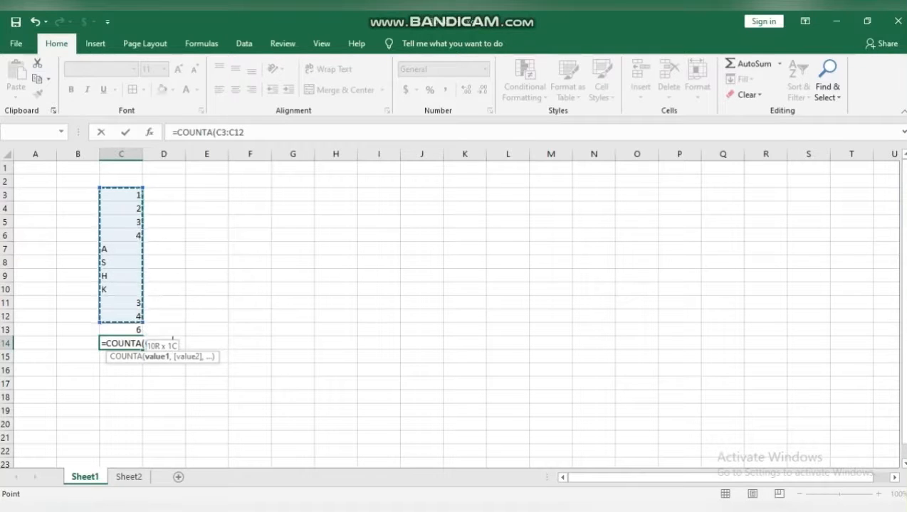
key(shift+Down)
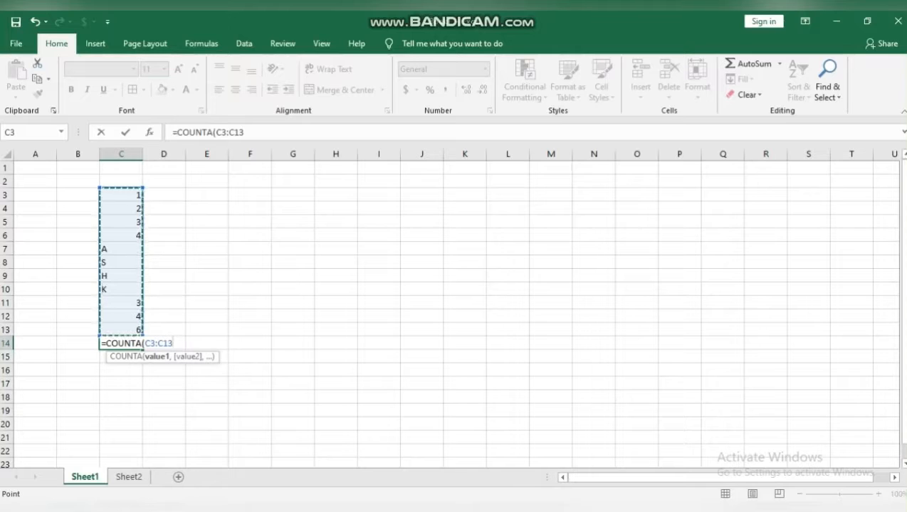
text())
key(Return)
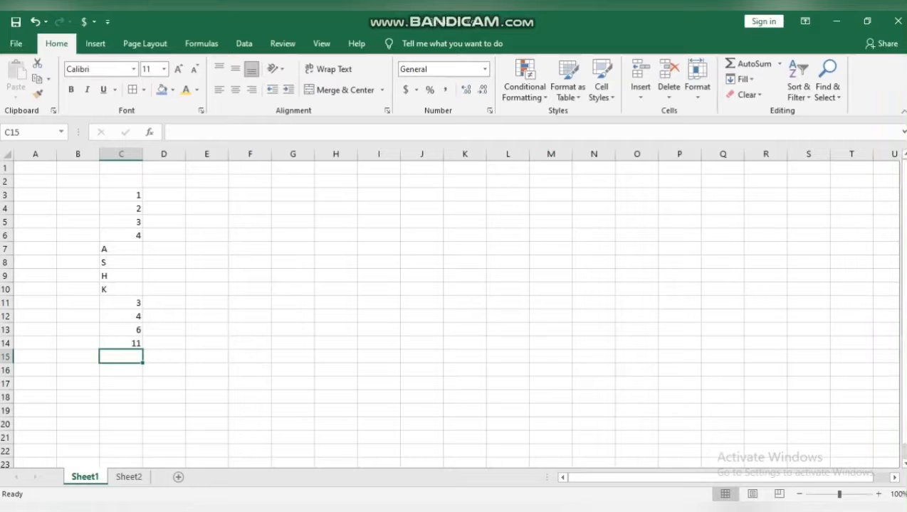
key(Up)
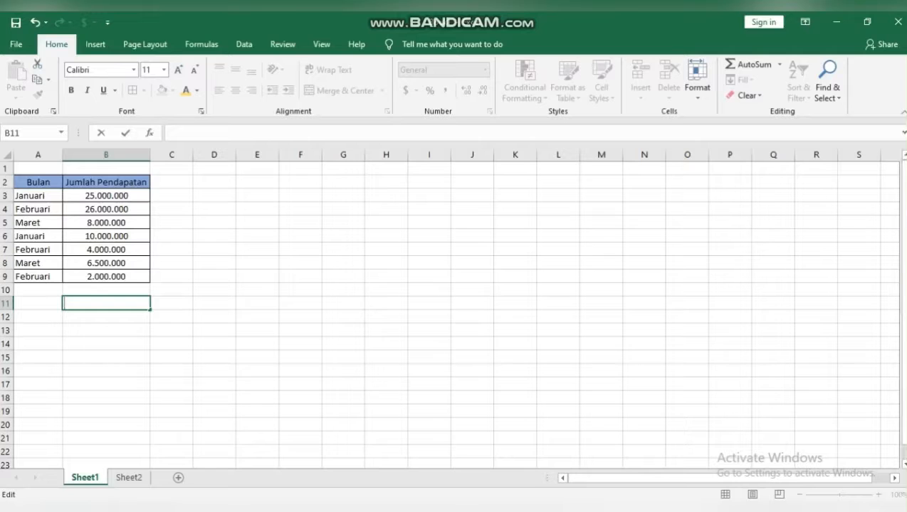
Enter a COUNTIF formula in cell B11 that counts "JANUARI" in the month range A3:A9
text(=)
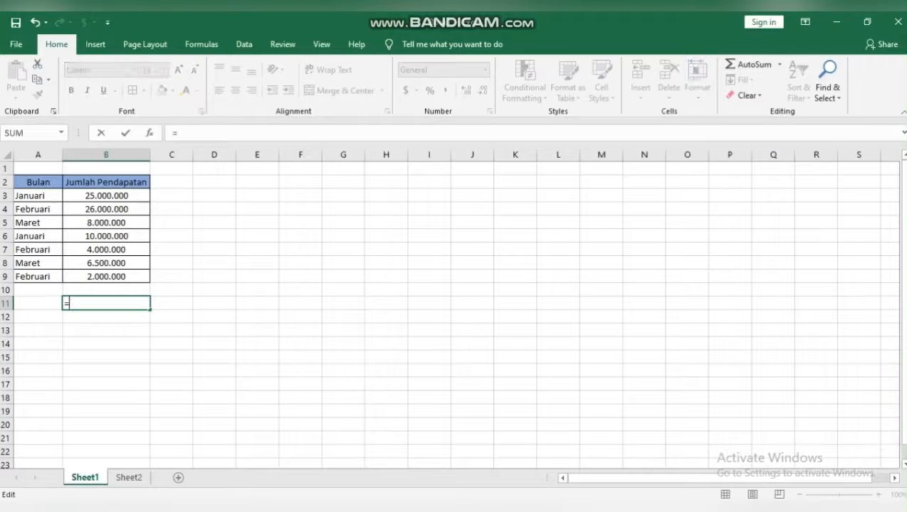
text(COU)
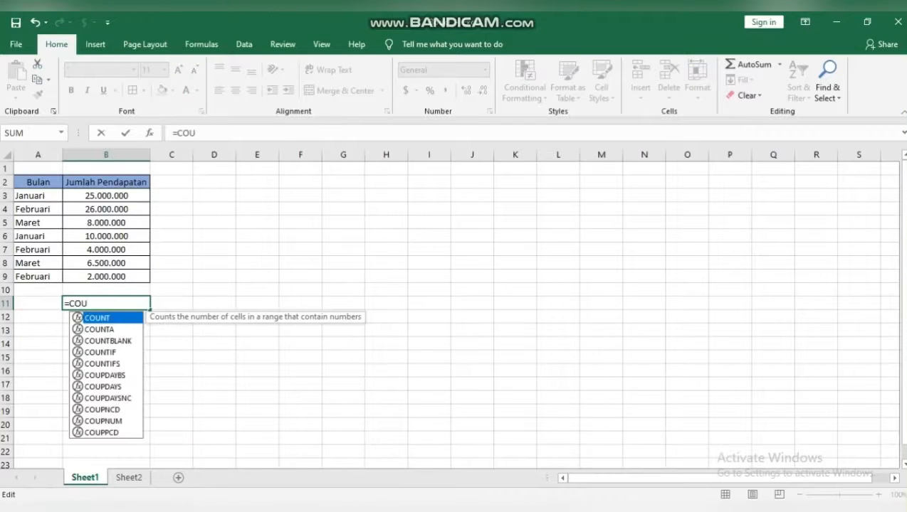
key(Down)
key(Down)
key(Down)
key(Tab)
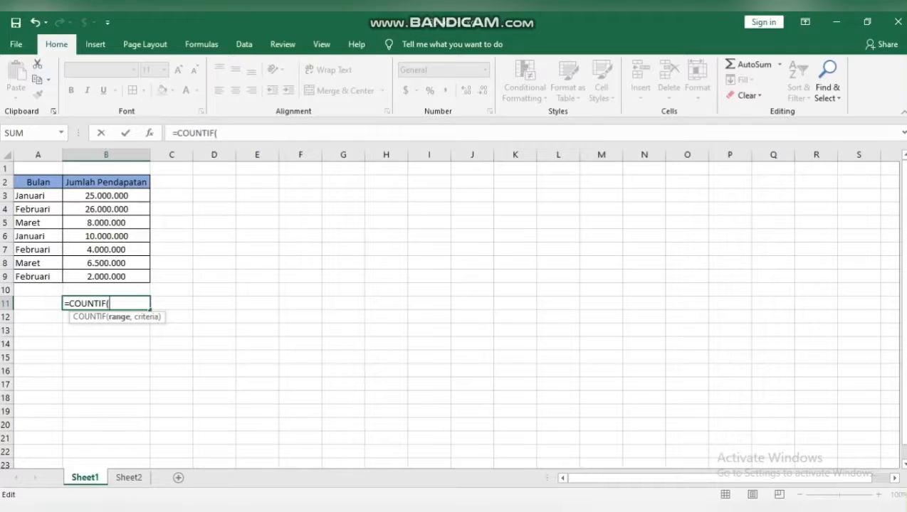
drag(36, 195, 35, 277)
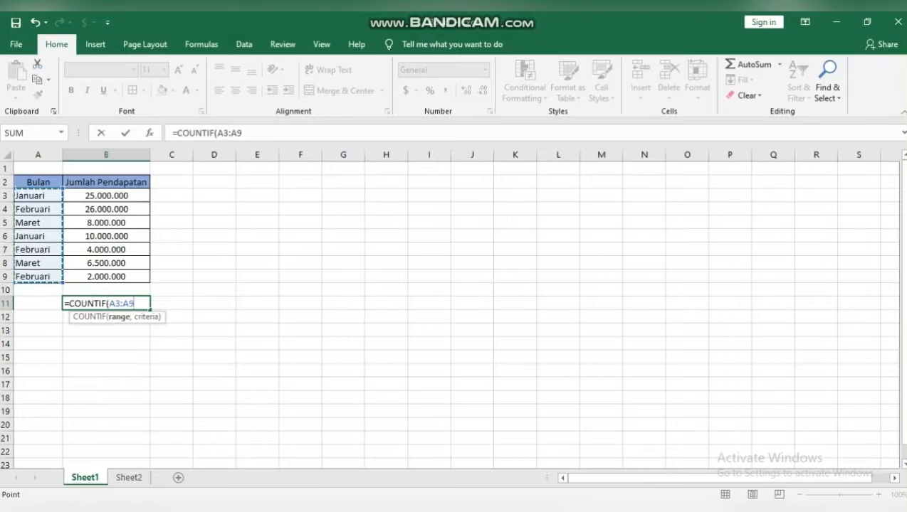
text(,)
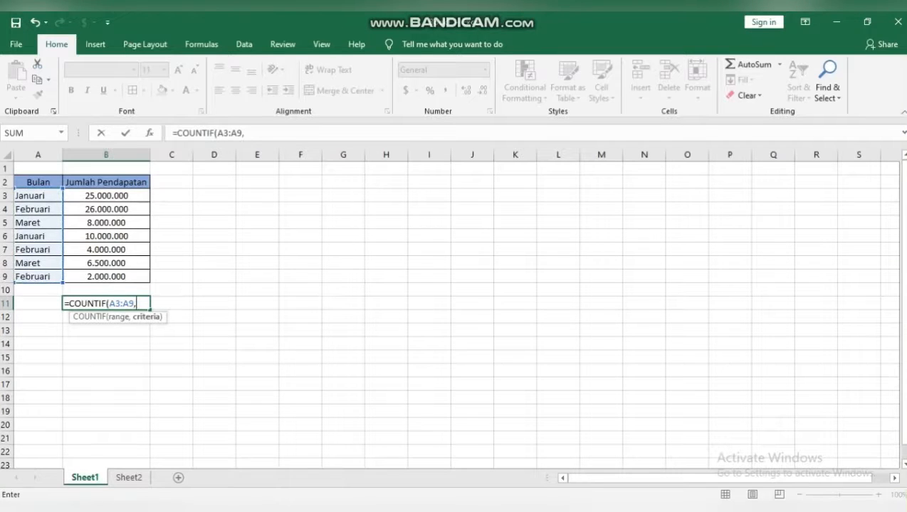
text("JANUARI)
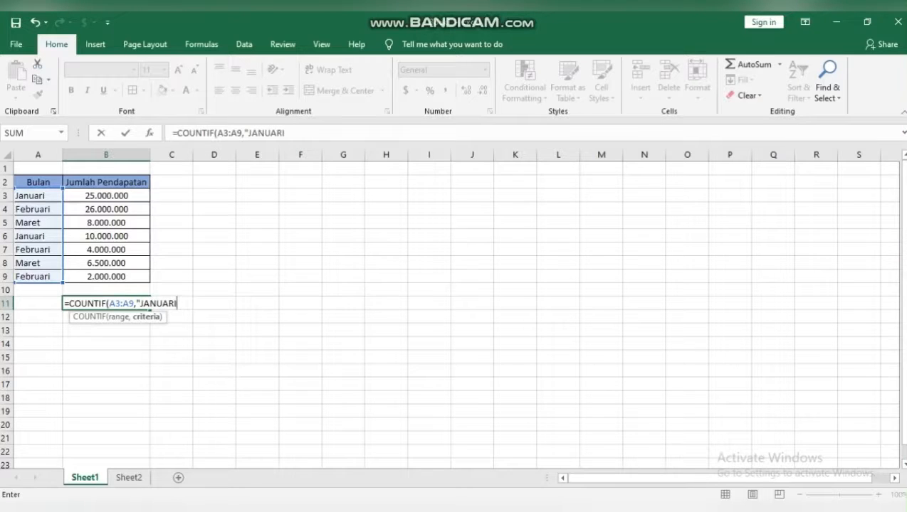
text("))
key(Return)
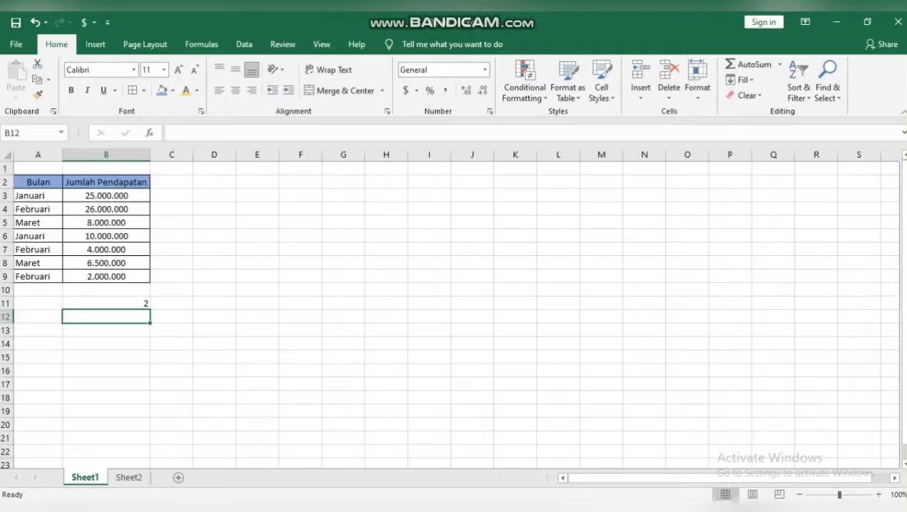
Enter a COUNTIF formula in cell B12 that counts "FEBRUARI" in the range A3:A9
text(=COU)
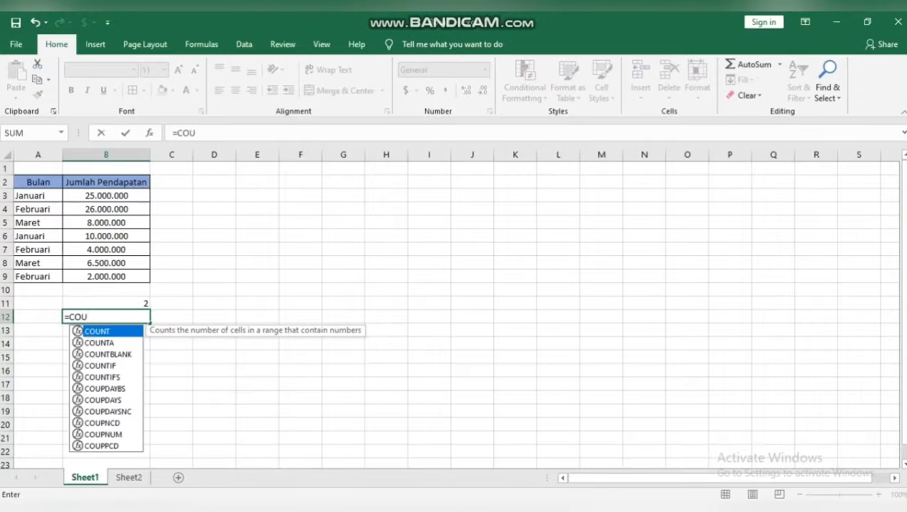
key(Down)
key(Down)
key(Down)
key(Tab)
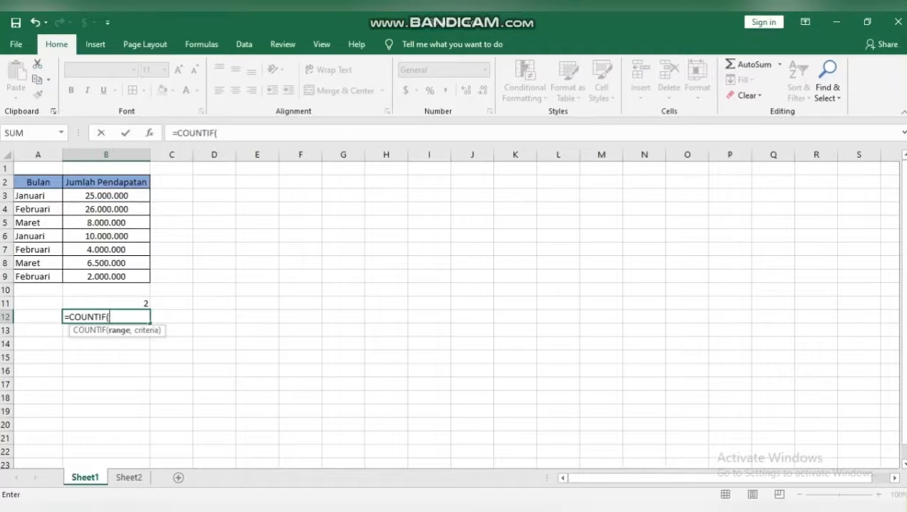
drag(39, 196, 50, 277)
text(,)
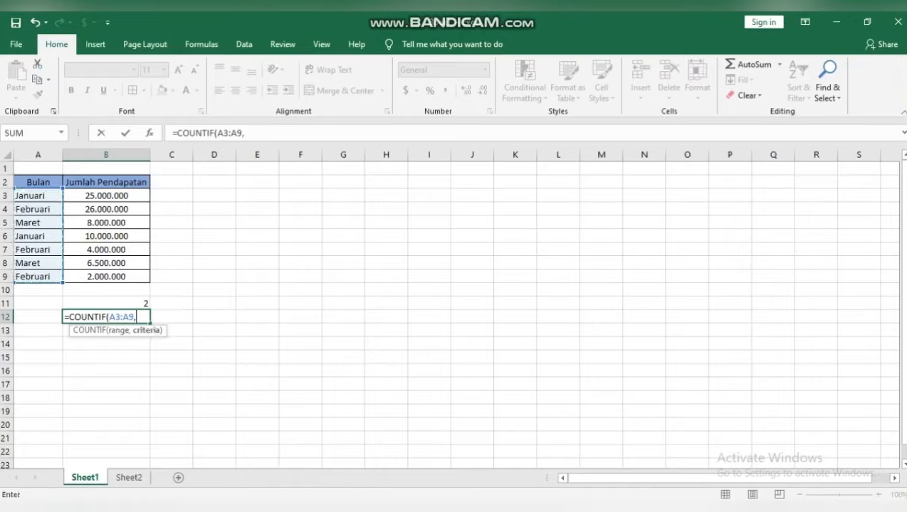
text("FEBRUARI")
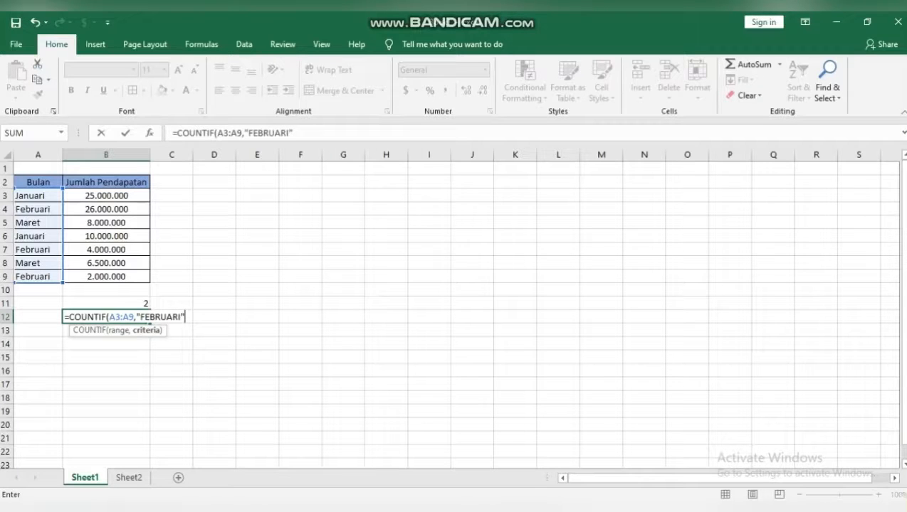
text())
key(Return)
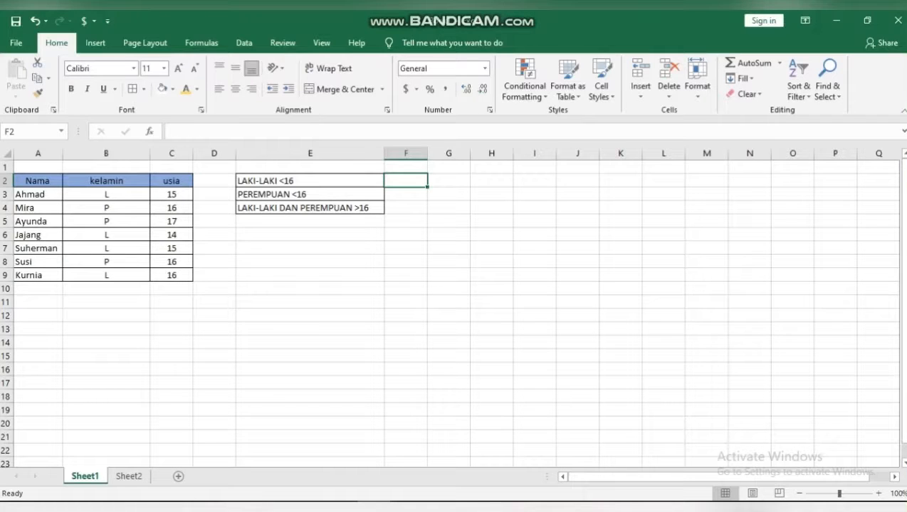
Start a COUNTIFS formula in cell F2 with the gender range B3:B9 and the criterion "L"
text(=)
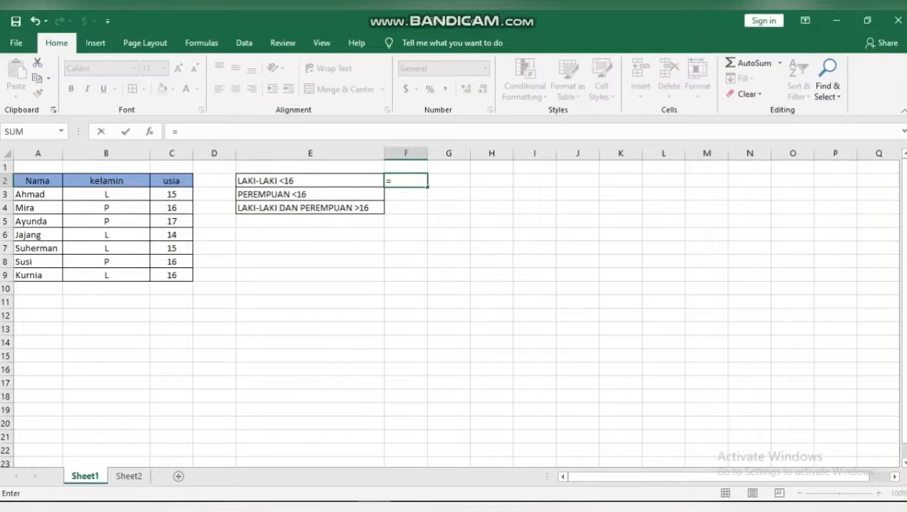
text(COU)
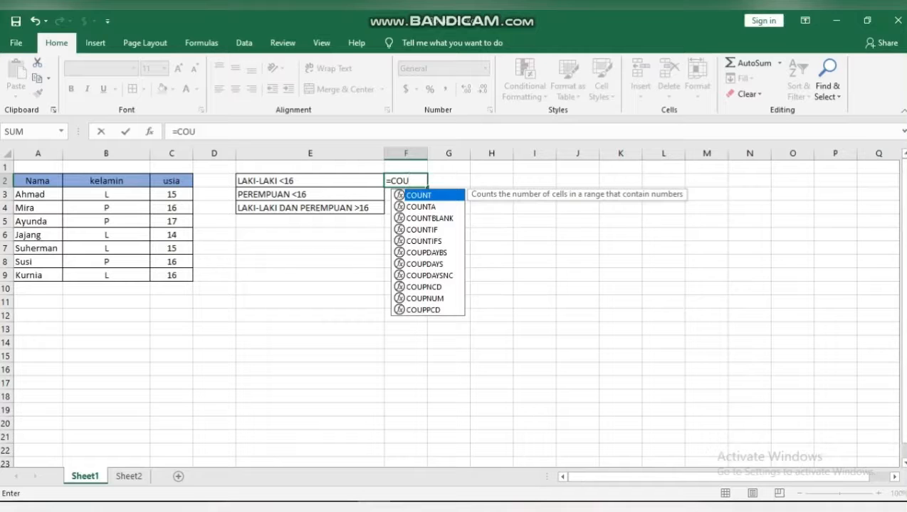
key(Down)
key(Down)
key(Down)
key(Down)
key(Tab)
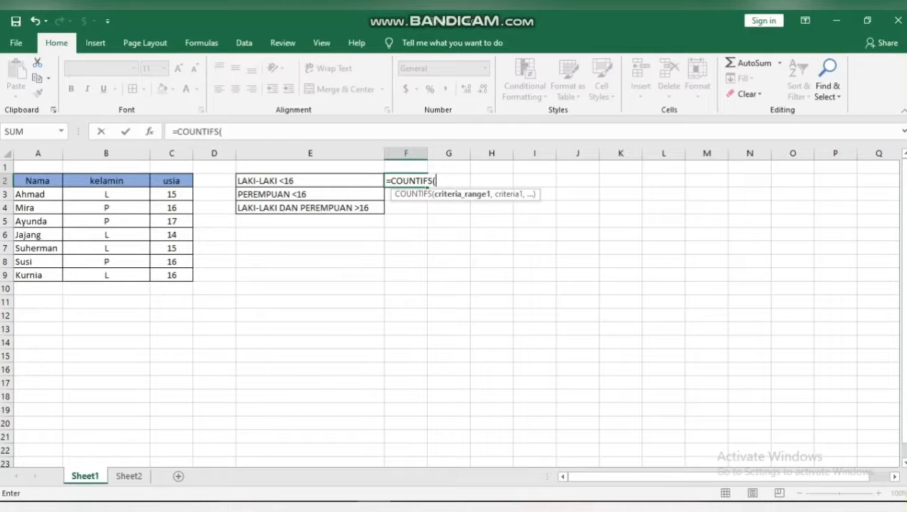
drag(106, 194, 106, 278)
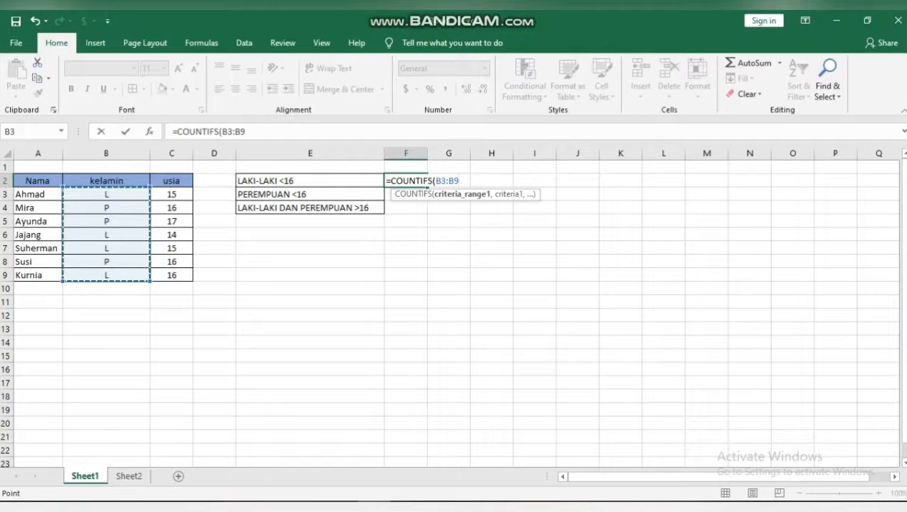
text(,)
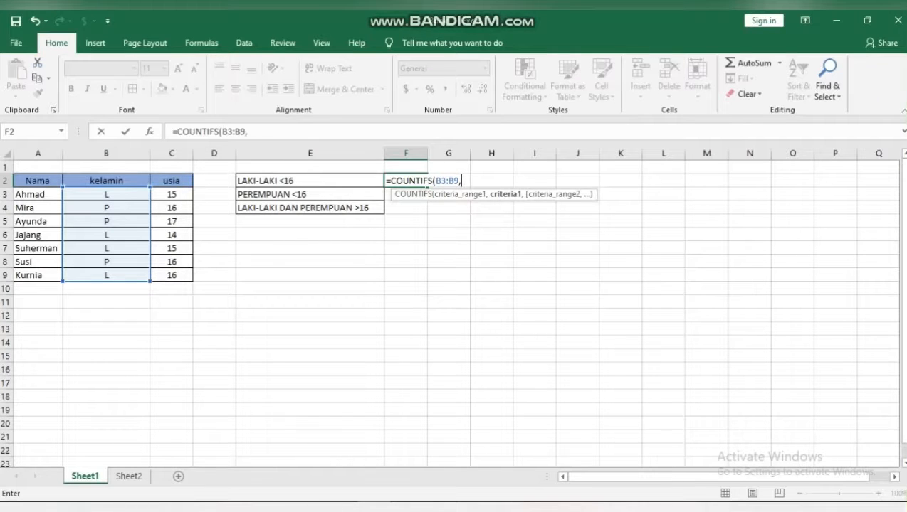
text("L",)
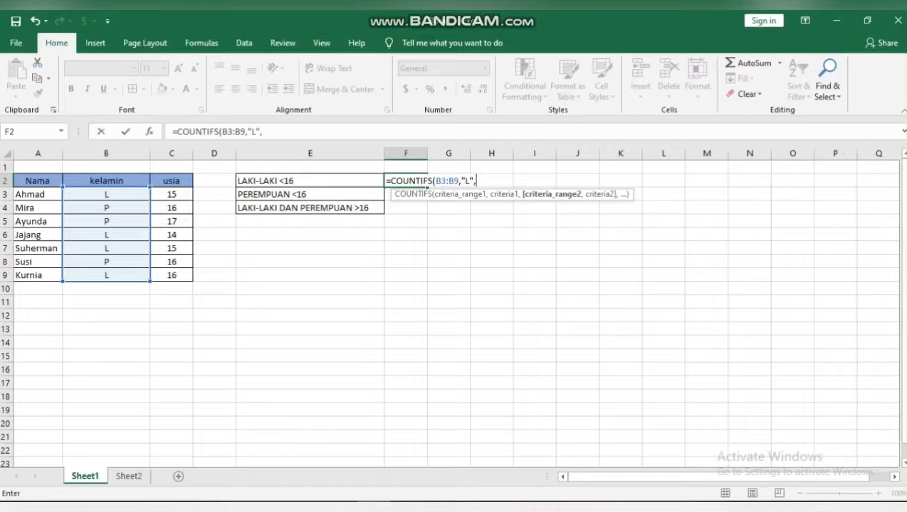
Complete the COUNTIFS formula in cell F2 with the age range C3:C9 and the criterion "<16"
click(172, 194)
drag(172, 195, 172, 276)
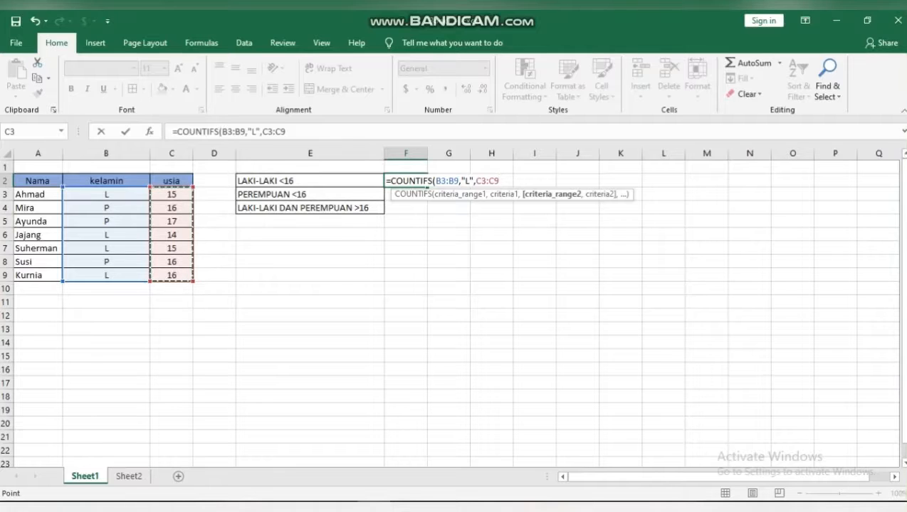
text(,)
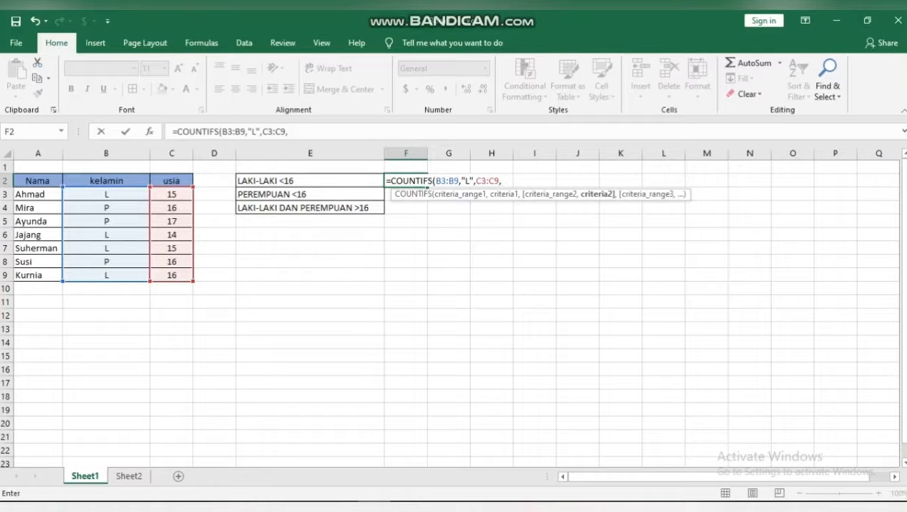
text("<16"))
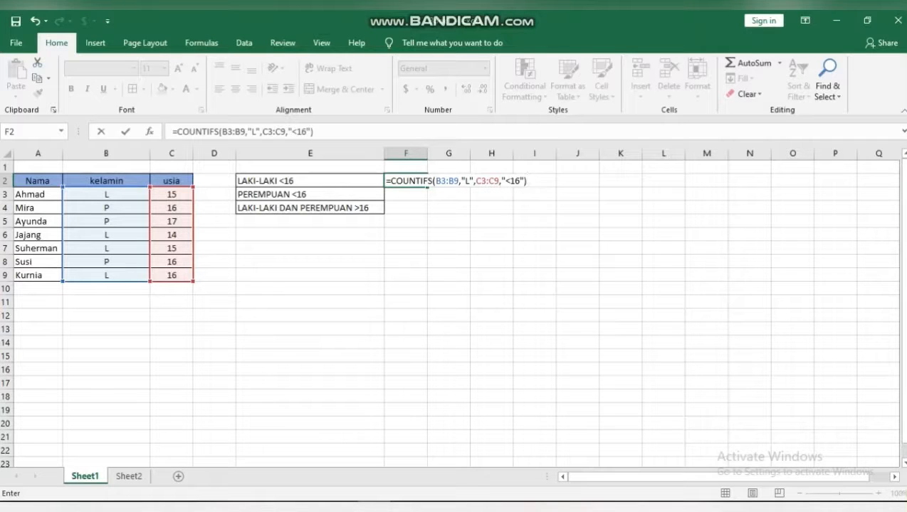
key(Return)
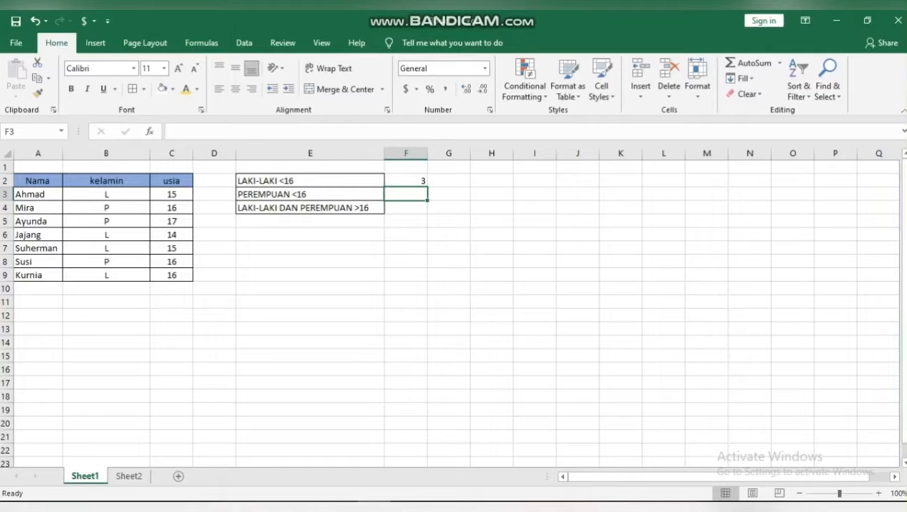
Start a COUNTIFS formula in cell F3 beside the PEREMPUAN <16 label, leaving its arguments empty
click(406, 181)
click(405, 194)
text(=)
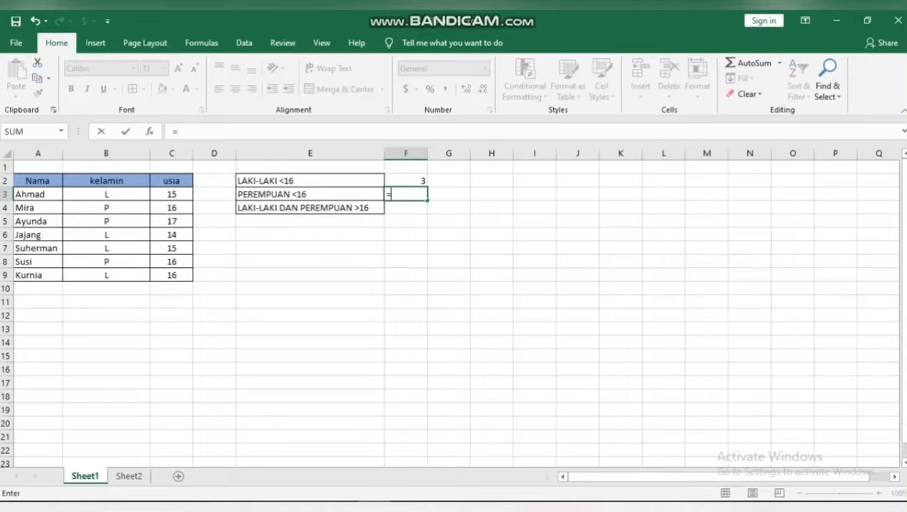
text(COU)
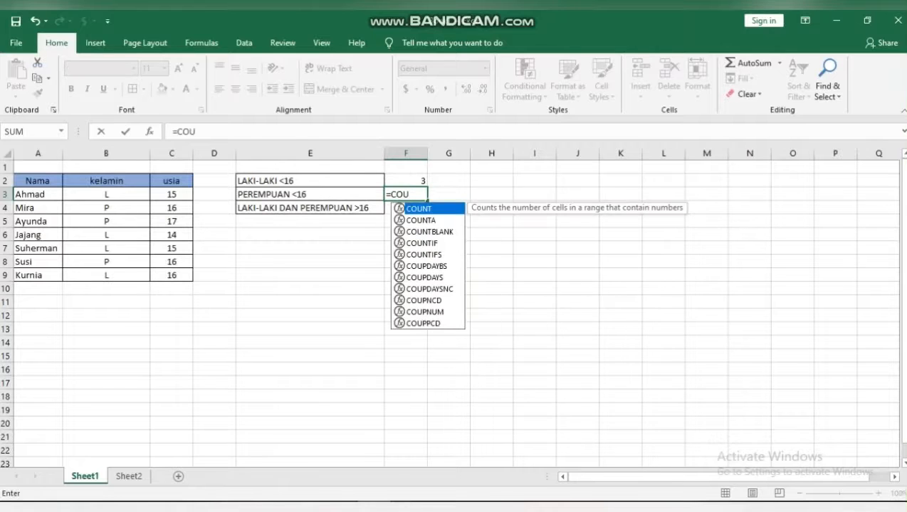
key(Down)
key(Down)
key(Down)
key(Down)
double_click(424, 253)
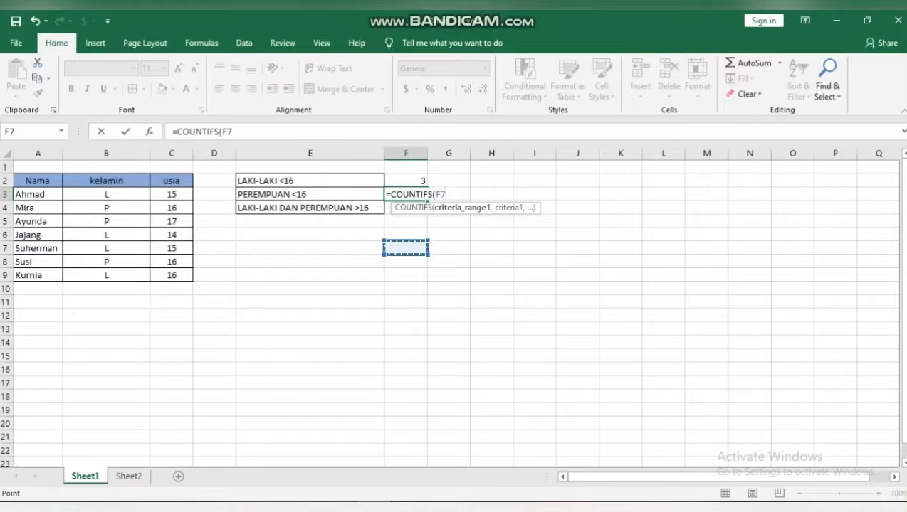
key(BackSpace)
key(BackSpace)
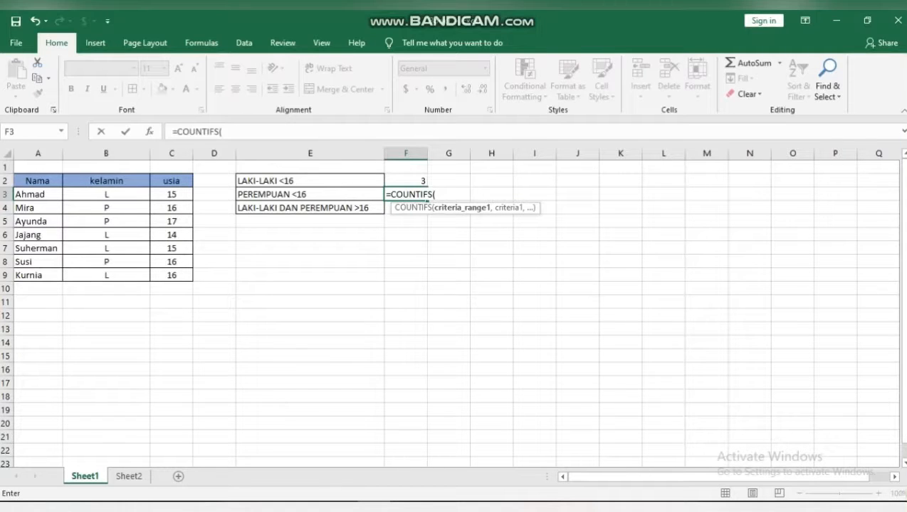
Give the COUNTIFS formula in cell F3 the gender range B3:B9 with the criterion "P"
drag(106, 194, 107, 275)
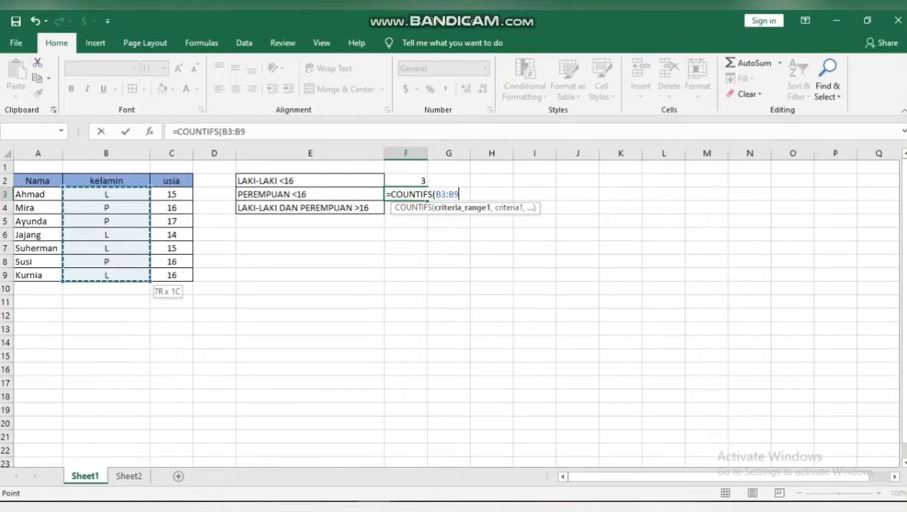
text(,)
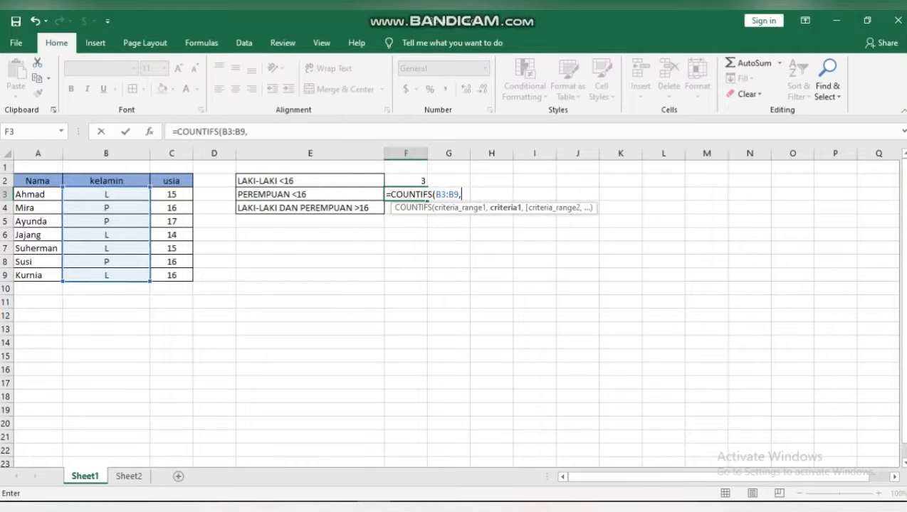
text("p)
key(BackSpace)
text(P",)
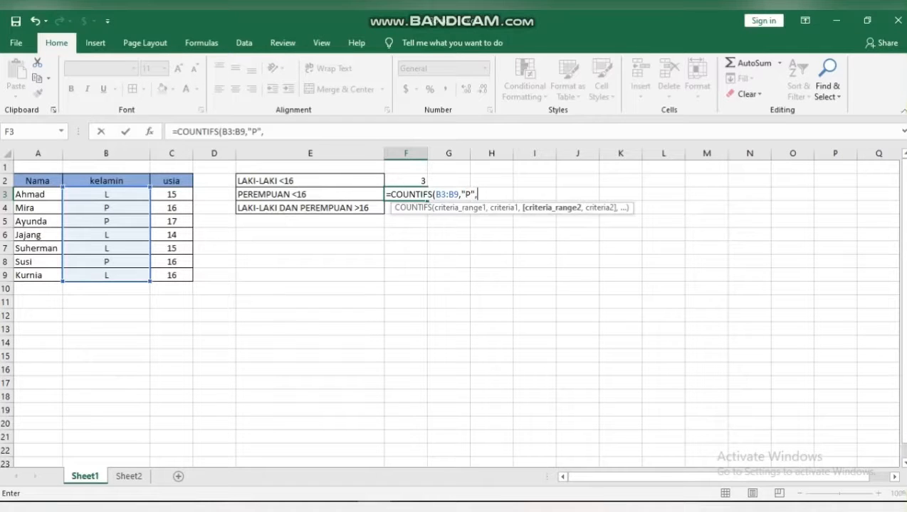
Add the age range C3:C9 to the COUNTIFS formula in cell F3 and try the unquoted criterion <16
drag(171, 194, 186, 279)
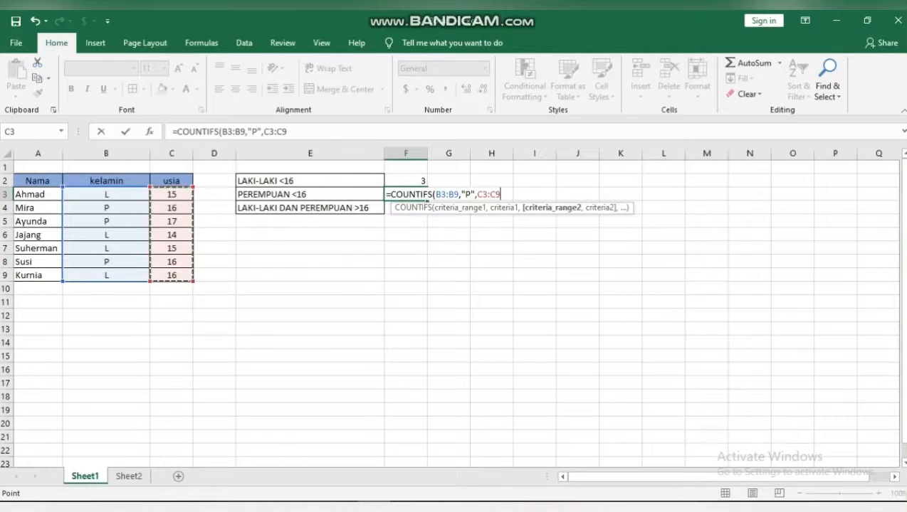
text(,)
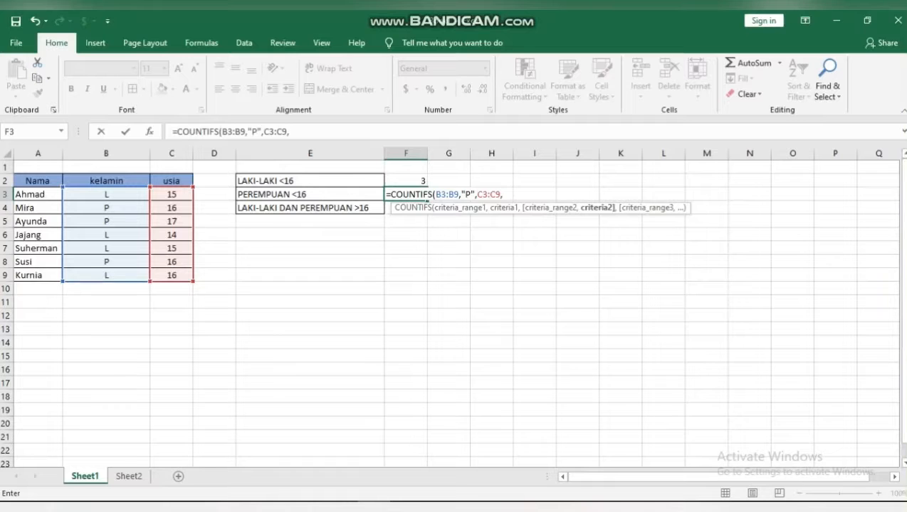
text(<16)
key(Return)
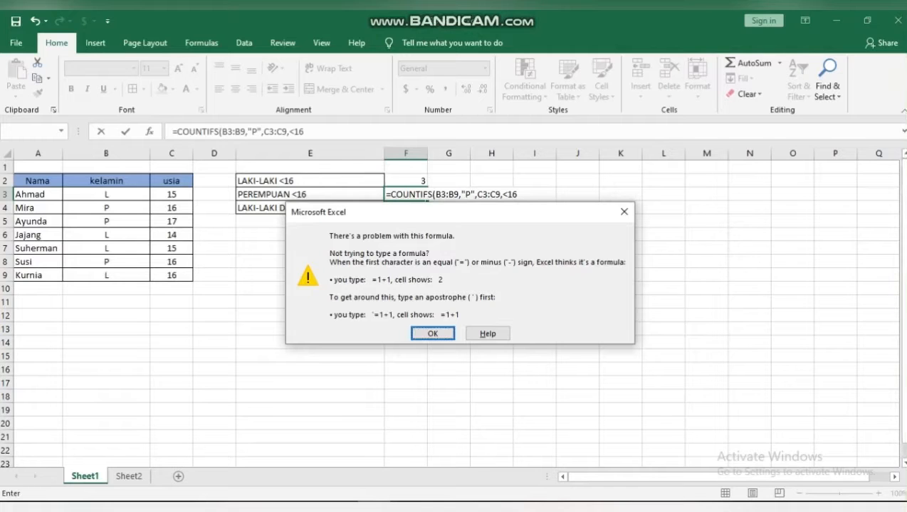
key(Return)
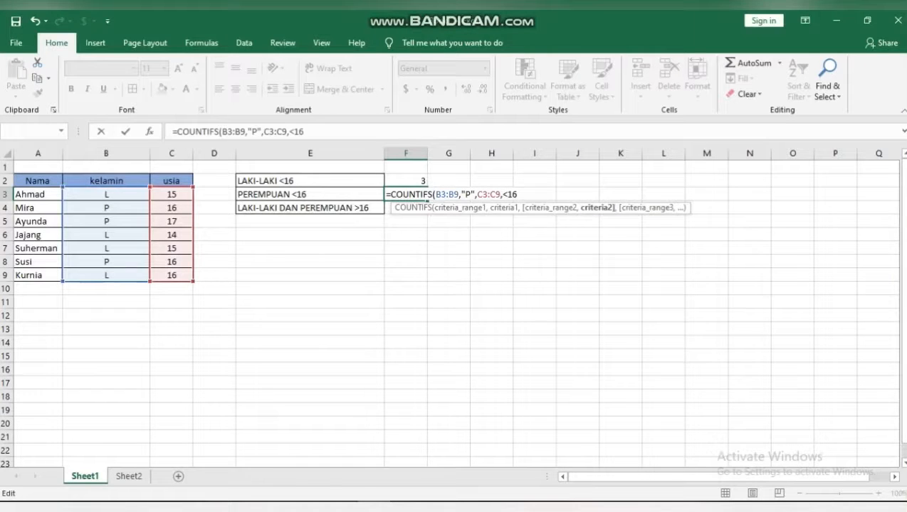
Enclose the <16 criterion of the COUNTIFS formula in cell F3 in quotation marks and add the closing parenthesis
text(")
click(309, 132)
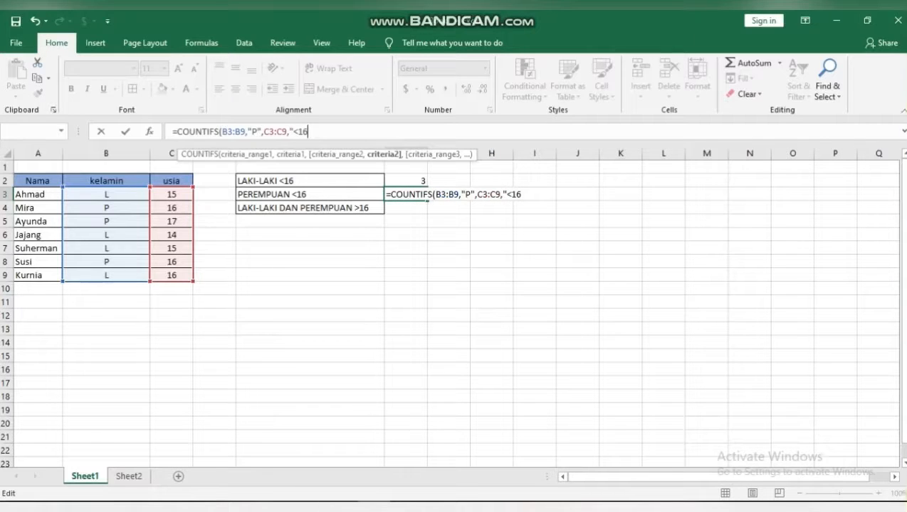
text("))
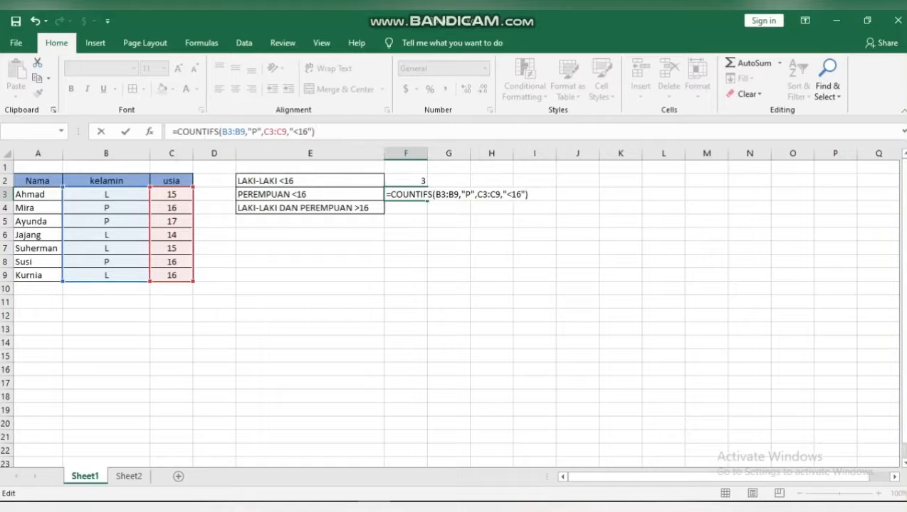
Commit the COUNTIFS formula in cell F3 and start another COUNTIFS formula in F4 beside the LAKI-LAKI DAN PEREMPUAN >16 label
key(Return)
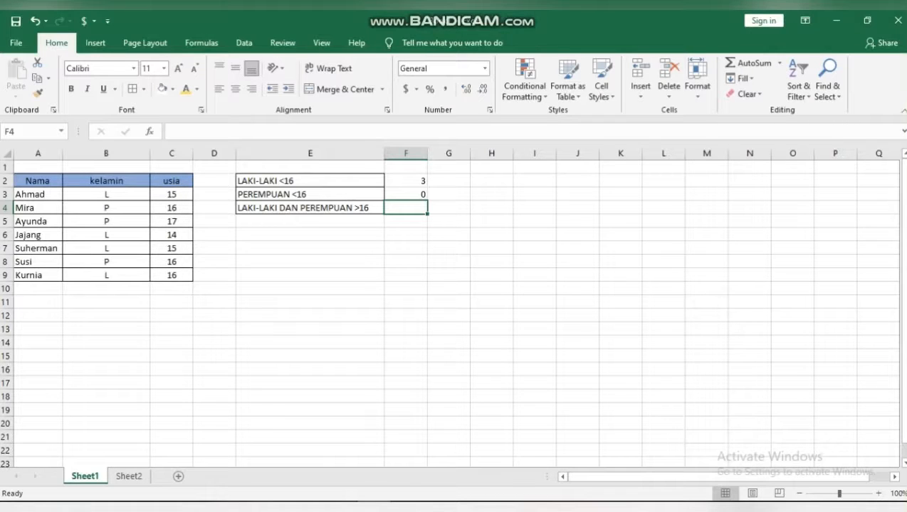
text(=)
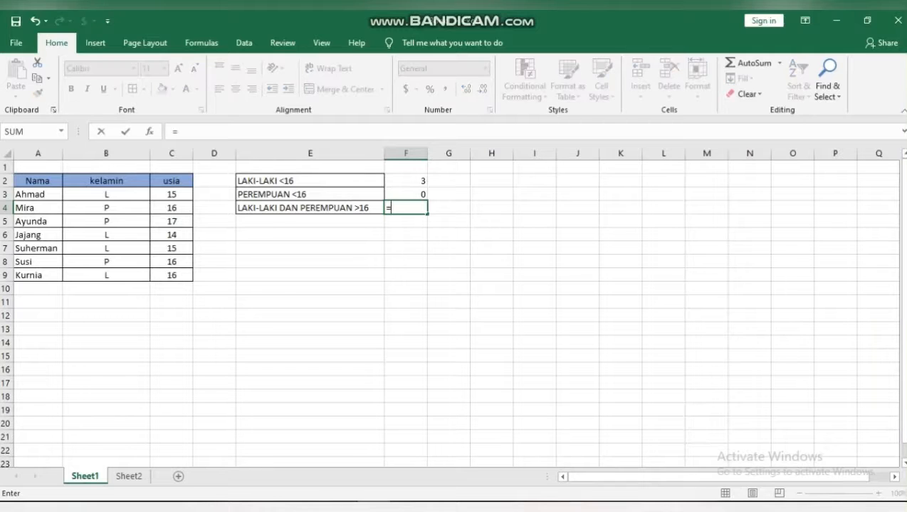
text(COU)
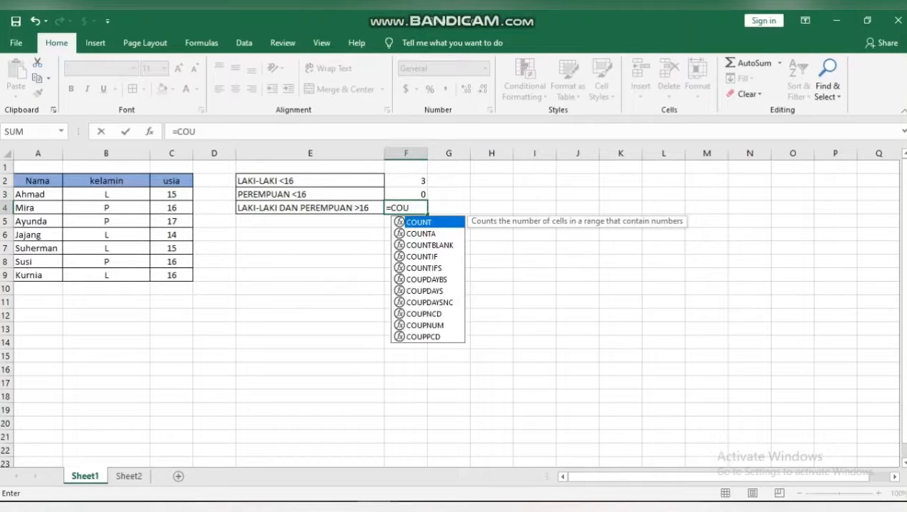
key(Down)
key(Down)
key(Down)
key(Down)
key(Tab)
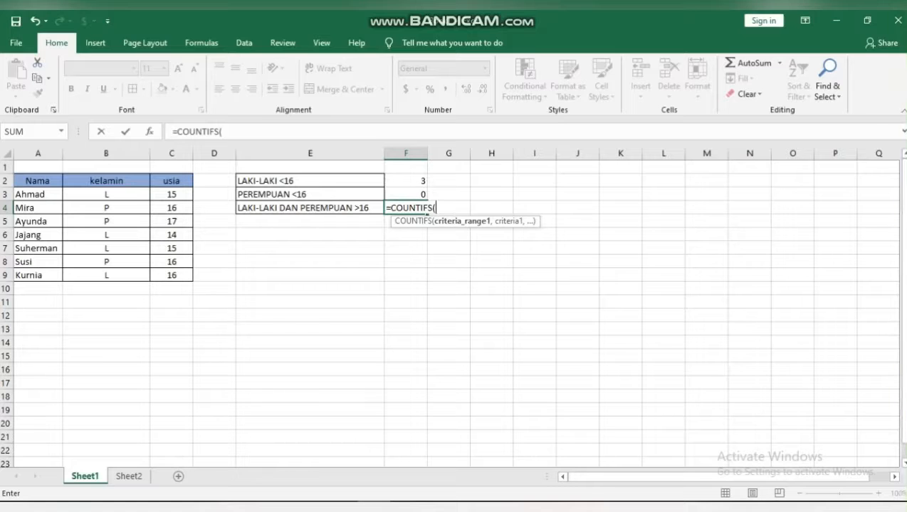
Give the COUNTIFS in cell F4 the range B3:B9 with criterion "L" and the range C3:C9 with the unquoted criterion >16
drag(106, 194, 106, 275)
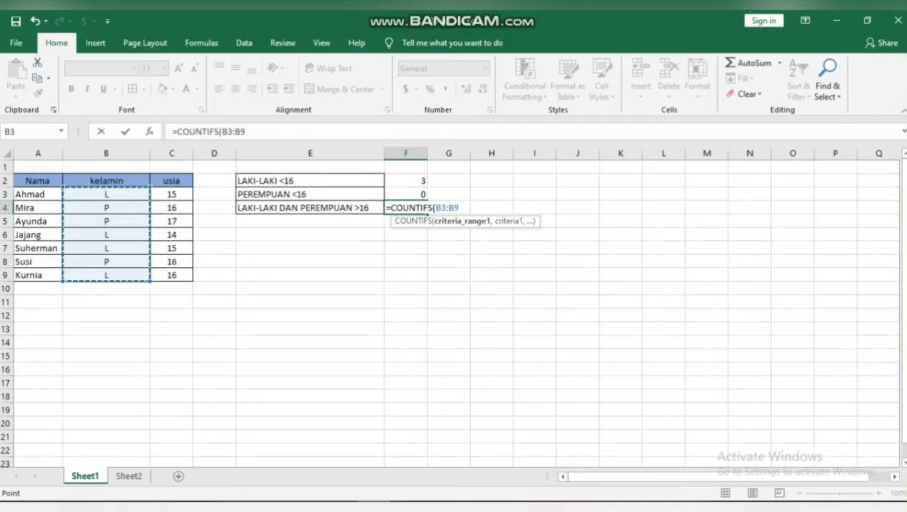
text(,")
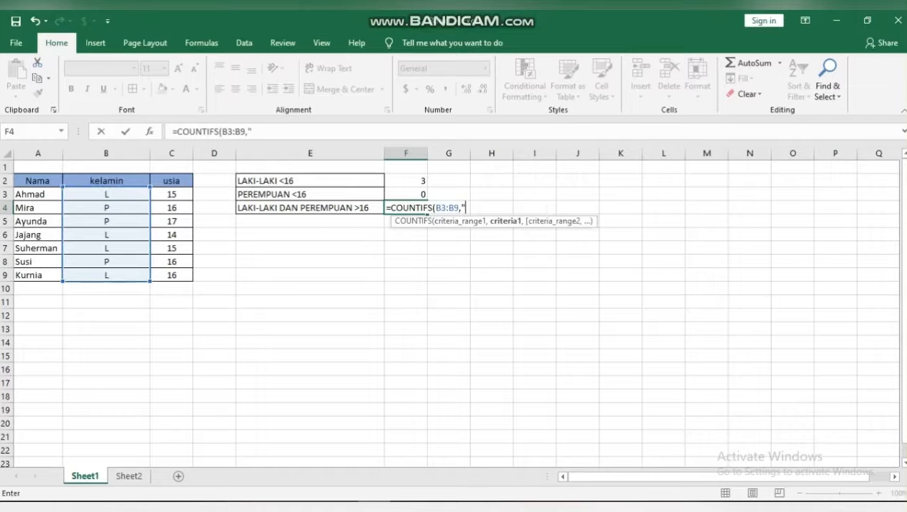
text(L",)
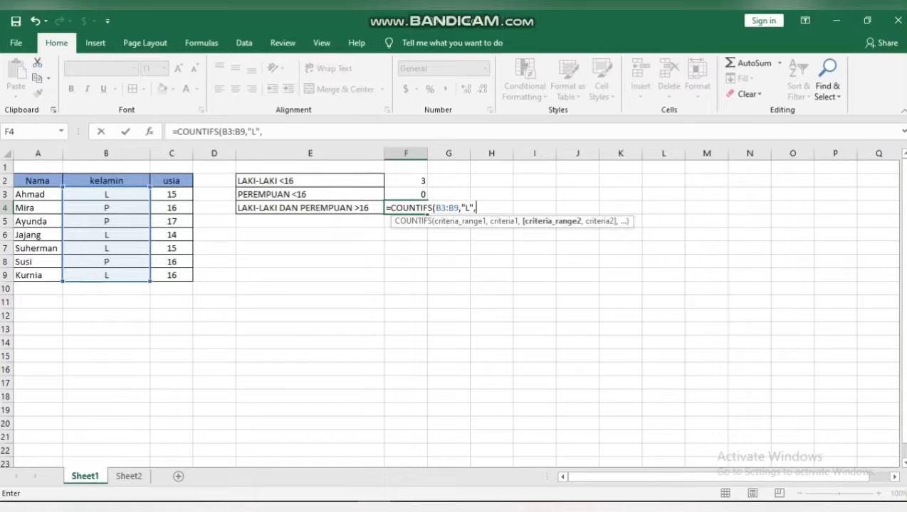
text(U)
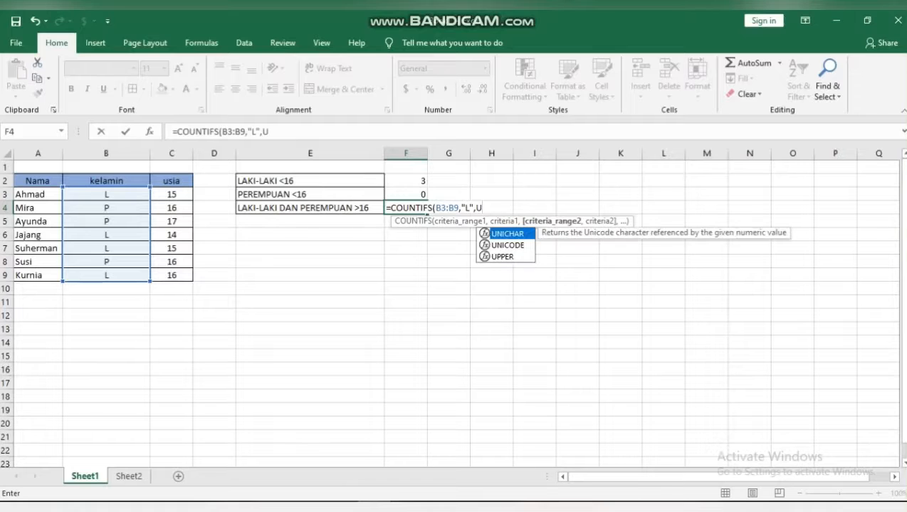
key(BackSpace)
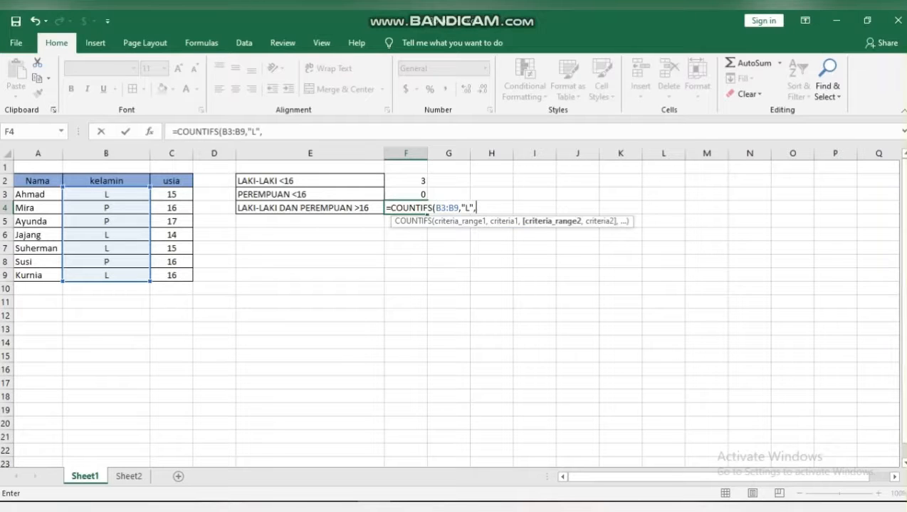
drag(172, 195, 172, 275)
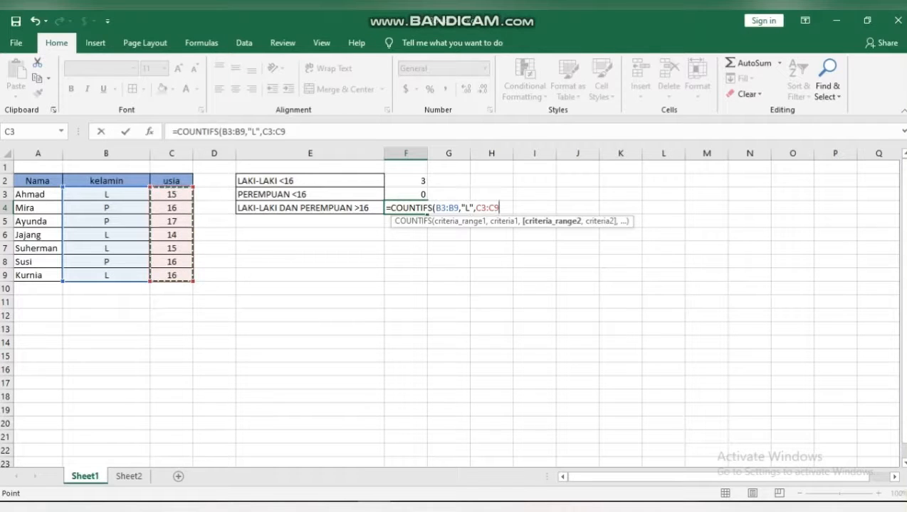
text(,>)
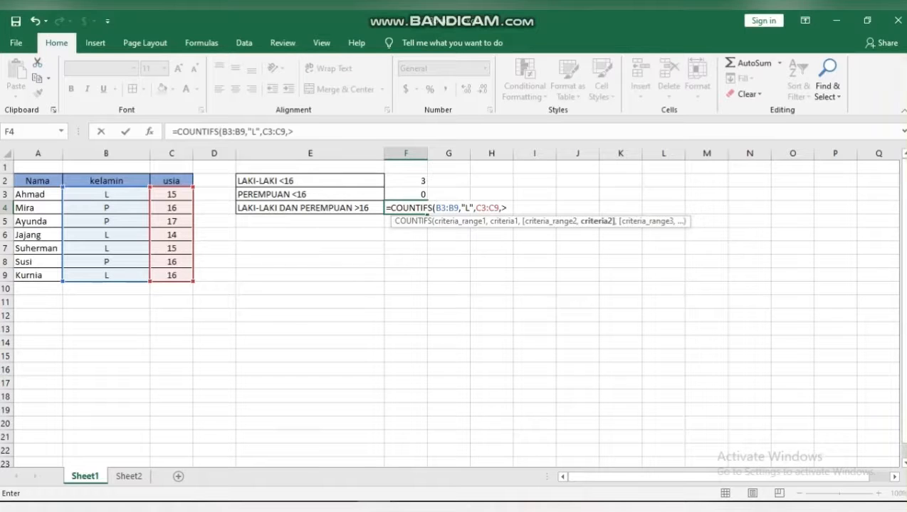
text(16))
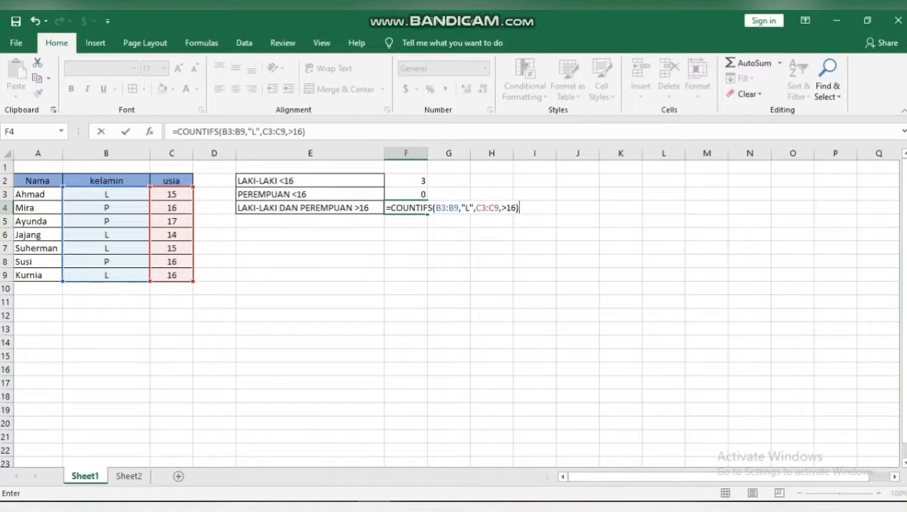
Add a second COUNTIFS to the formula in cell F4 with the gender range B3:B9 and the criterion "P"
text(+C)
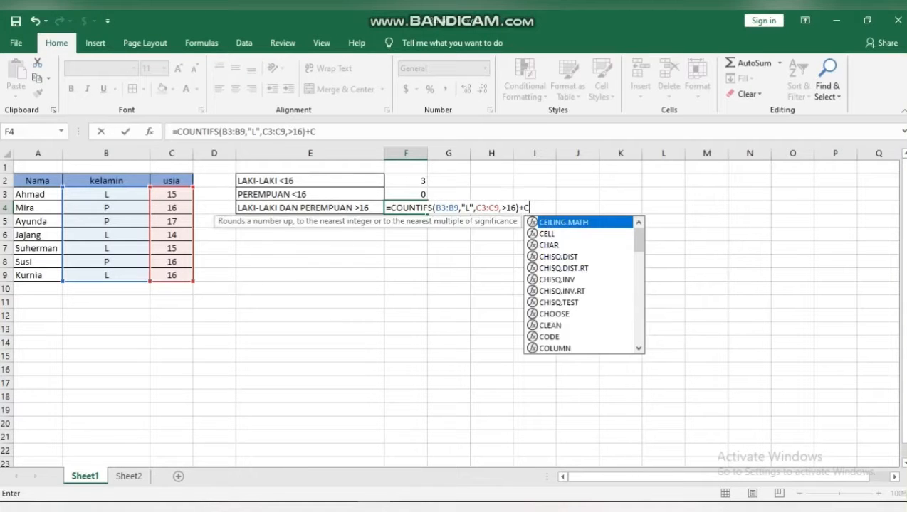
text(OU)
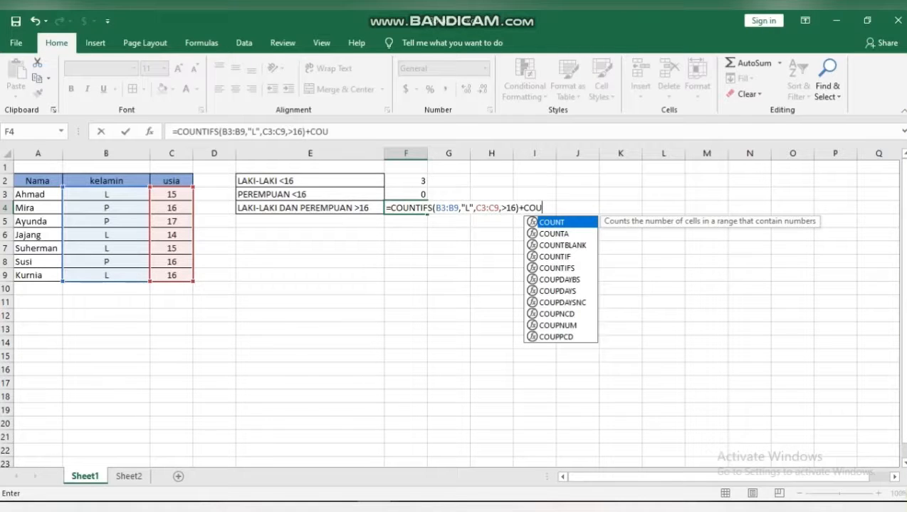
text(NTIFS()
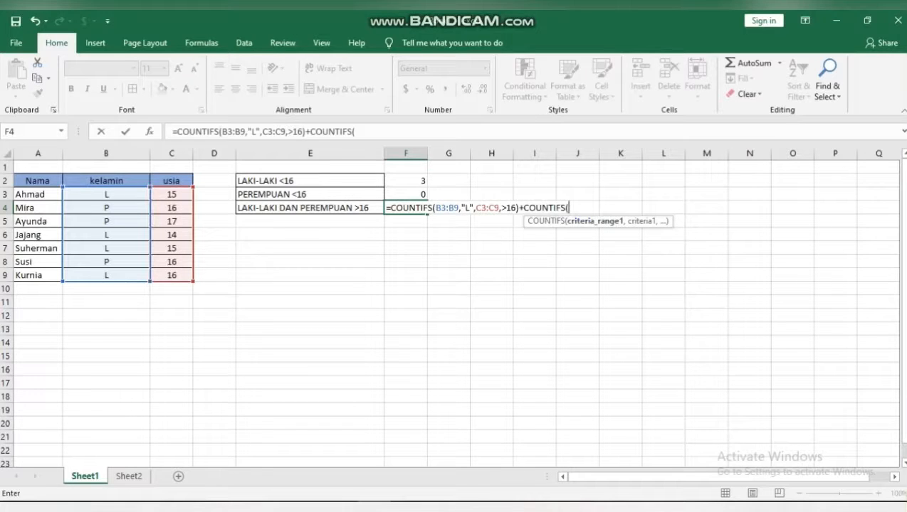
drag(107, 194, 142, 277)
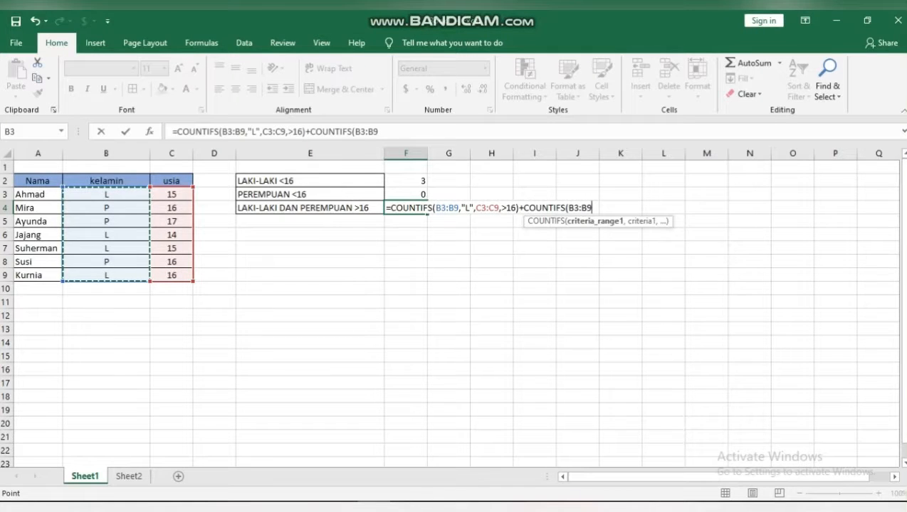
text(,)
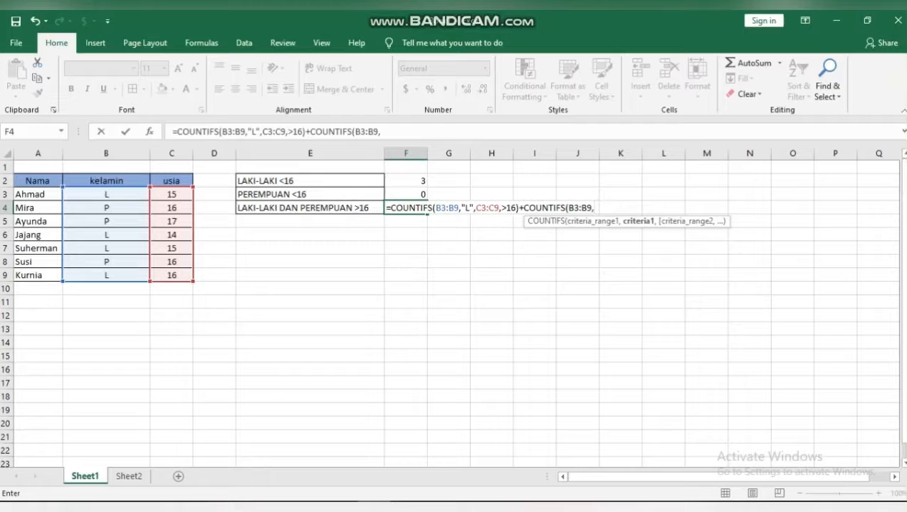
text("P",)
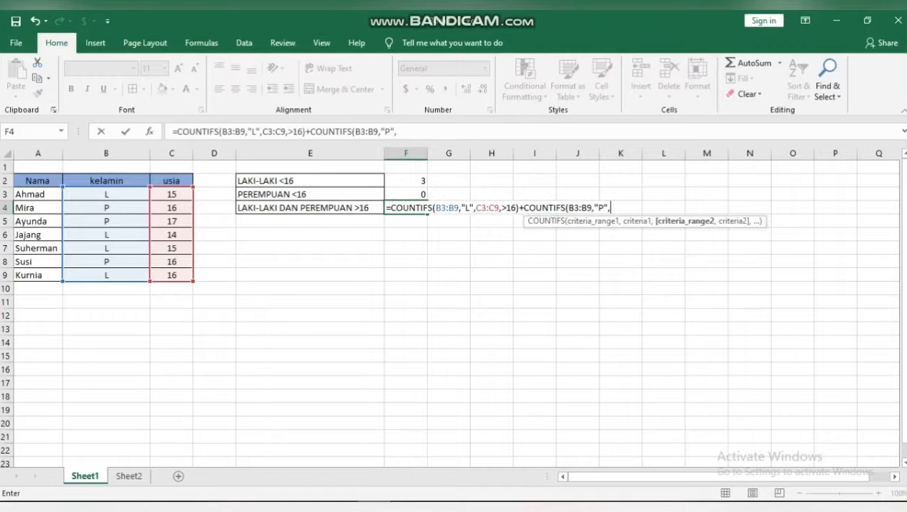
Complete the second COUNTIFS in cell F4 with the range C3:C9 and criterion ">16", and try to commit the formula
drag(171, 194, 178, 276)
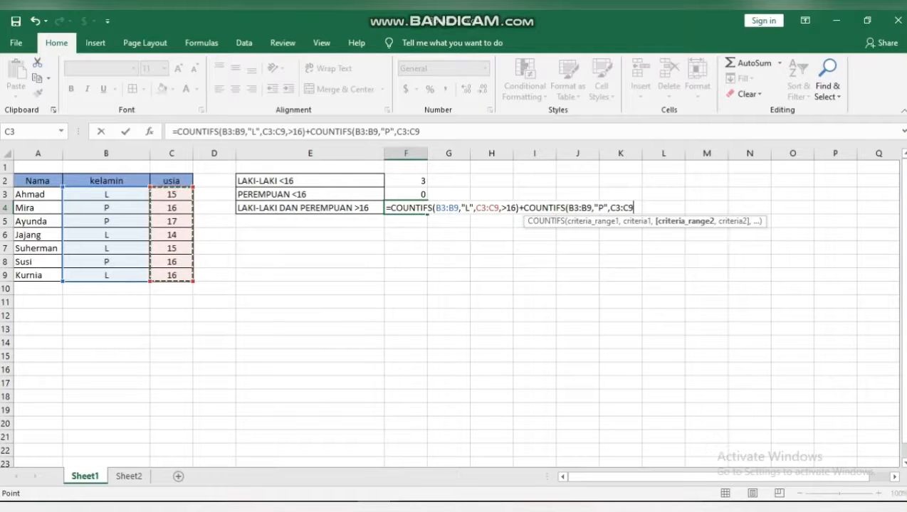
text(,)
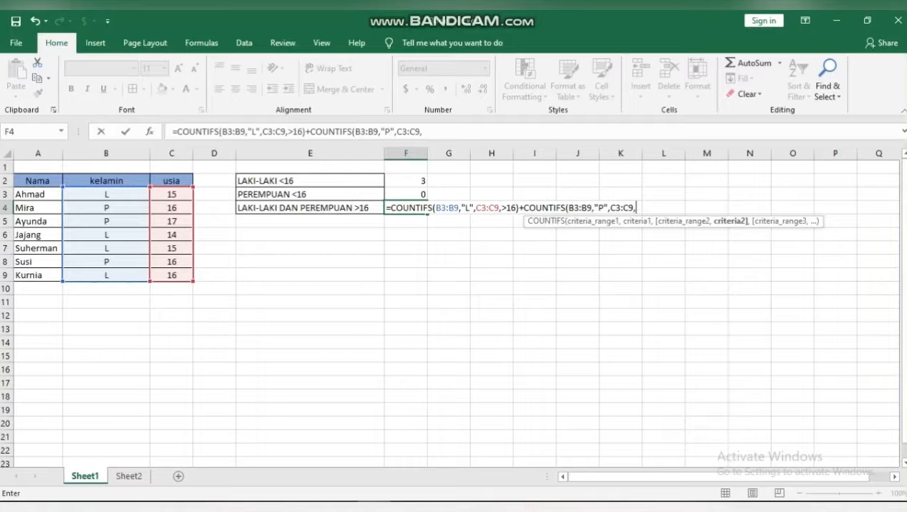
text(">16"))
key(Return)
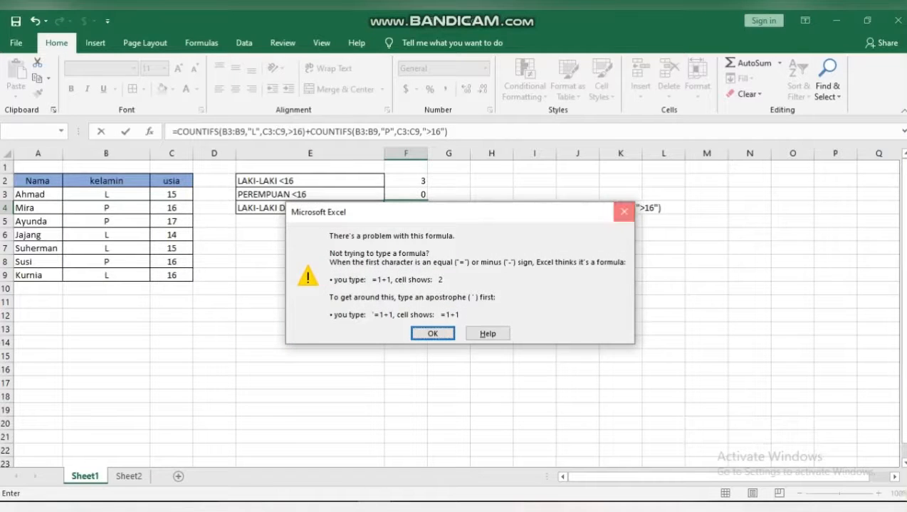
key(Return)
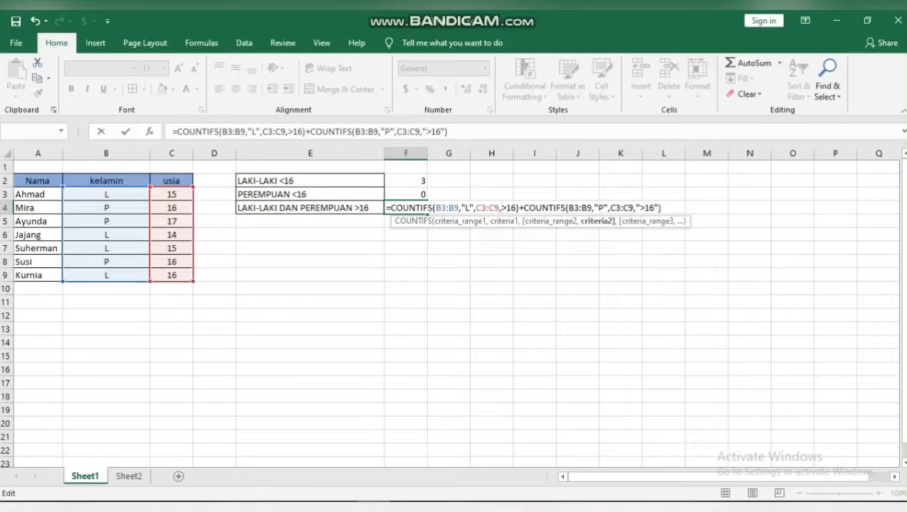
Enclose the >16 criterion of the first COUNTIFS in cell F4 in quotation marks and commit the formula
text(")
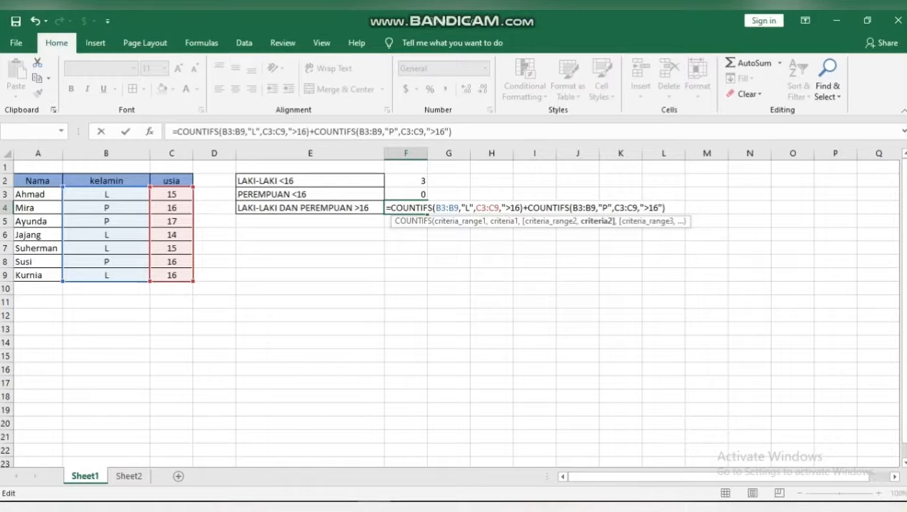
click(520, 208)
text(")
key(Return)
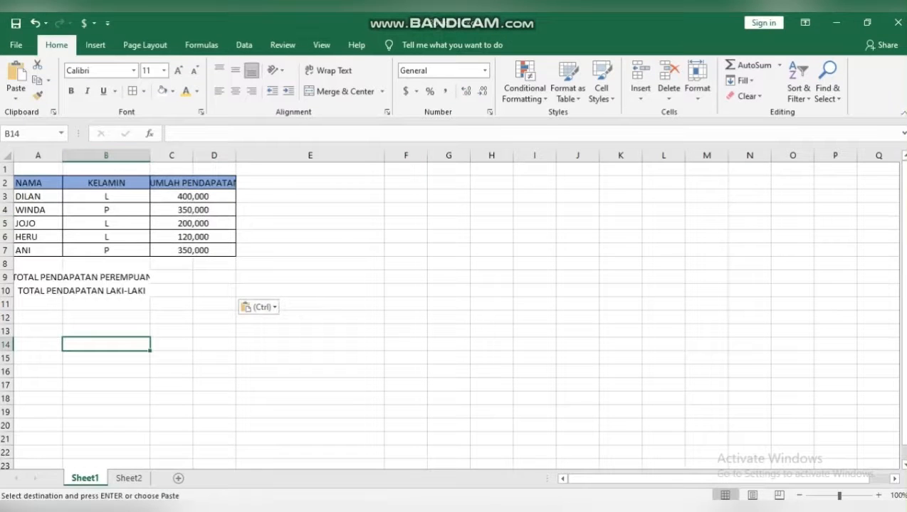
Widen column B to fit its labels and start a SUMIF formula in cell D9 for TOTAL PENDAPATAN PEREMPUAN
drag(148, 155, 156, 155)
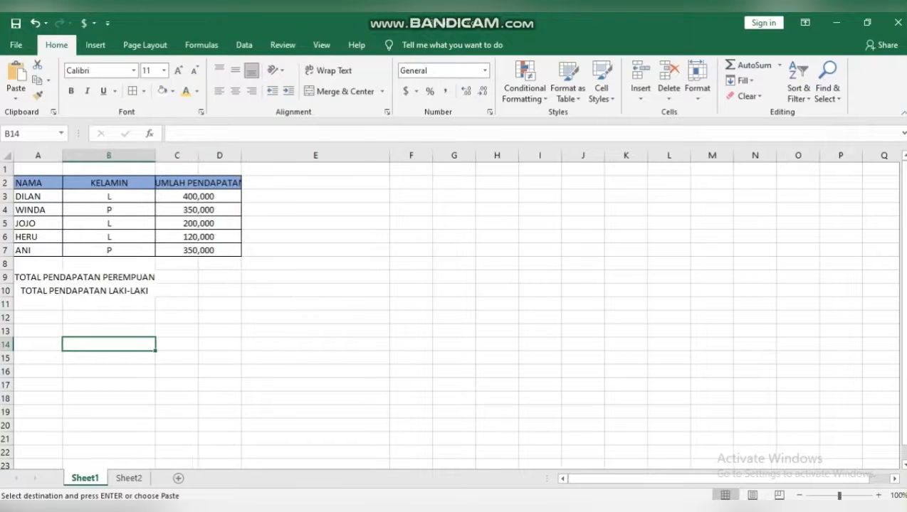
click(219, 278)
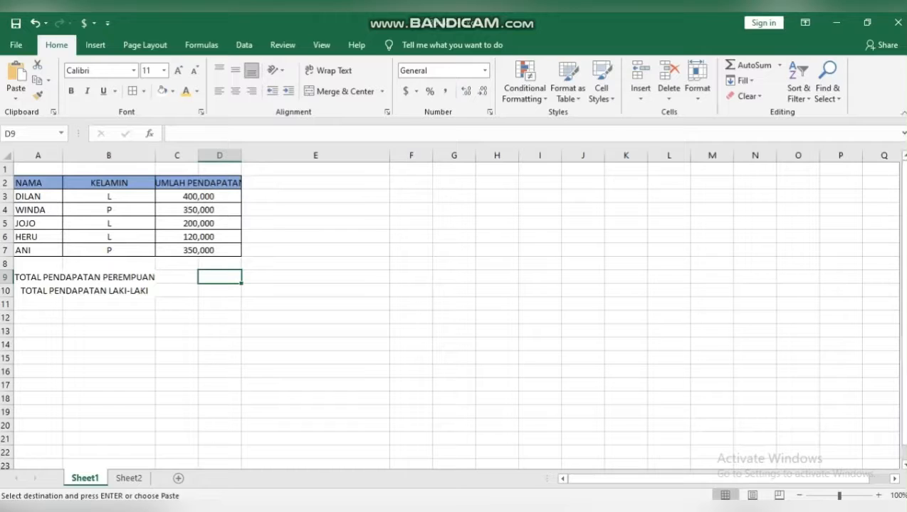
text(=)
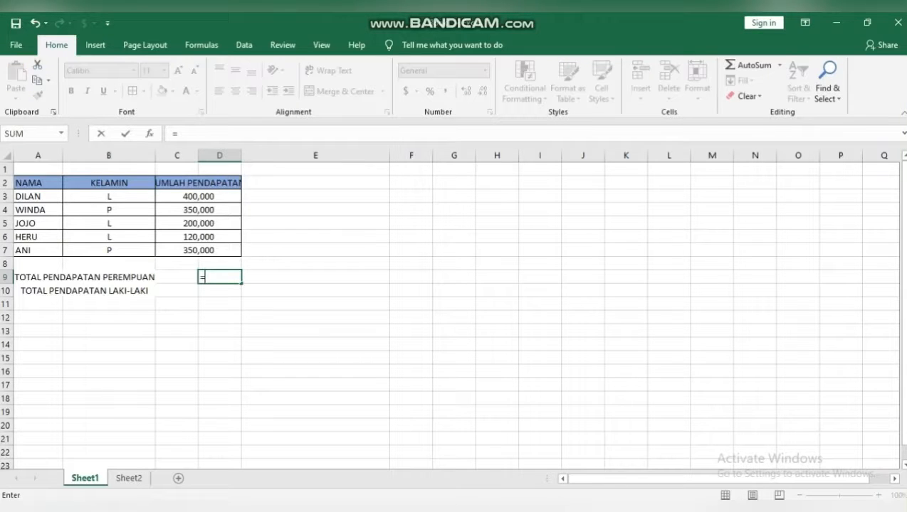
text(SUM)
key(Down)
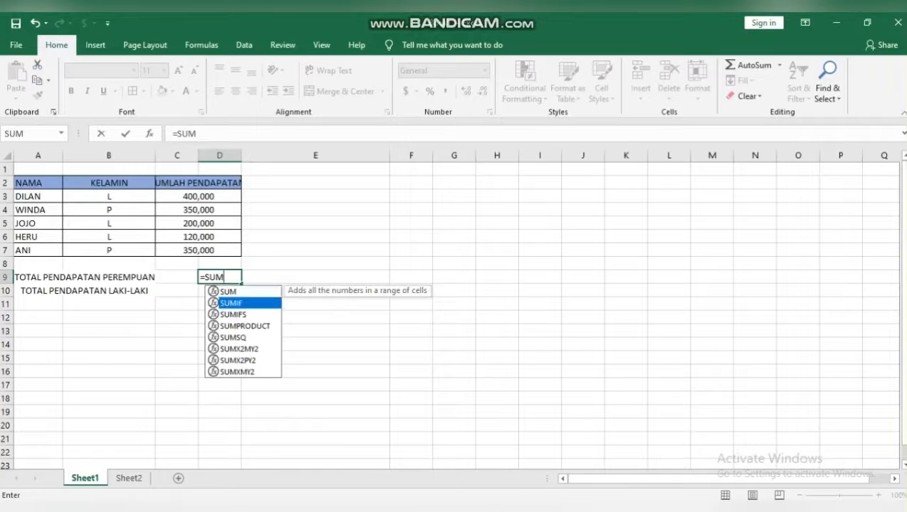
key(Tab)
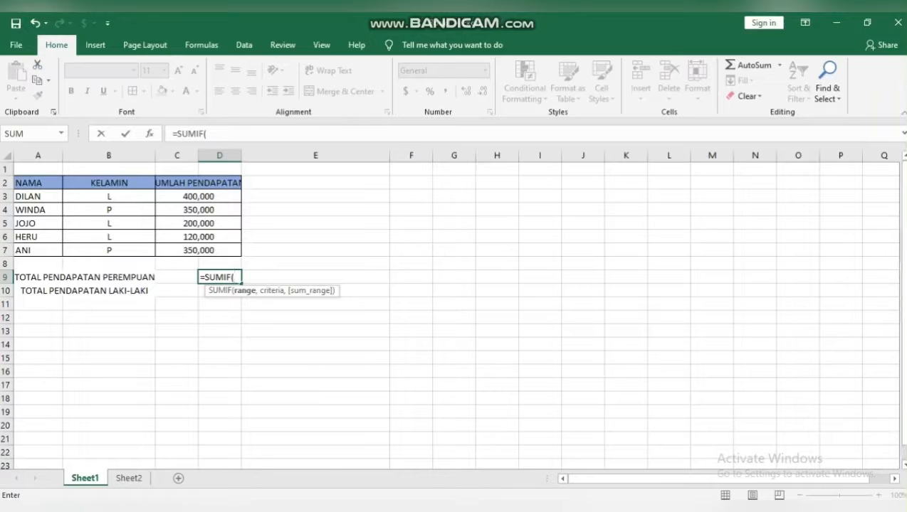
Complete the SUMIF formula in cell D9 with the range B3:D7, the criterion "L" and the sum range C3:D7
drag(107, 197, 239, 251)
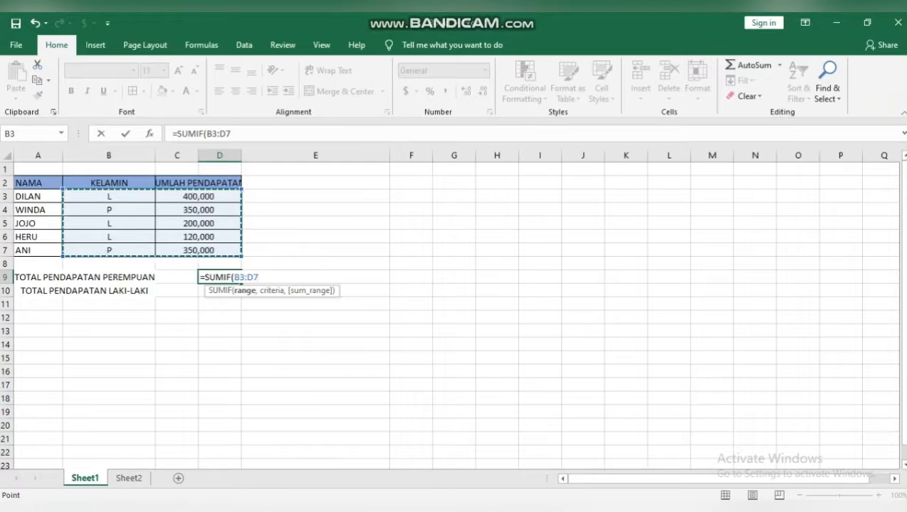
text(,"L)
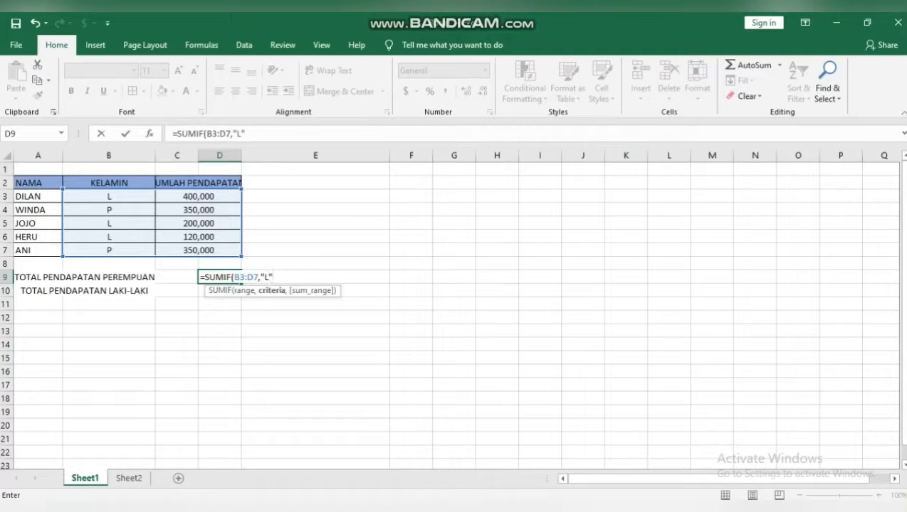
text(",)
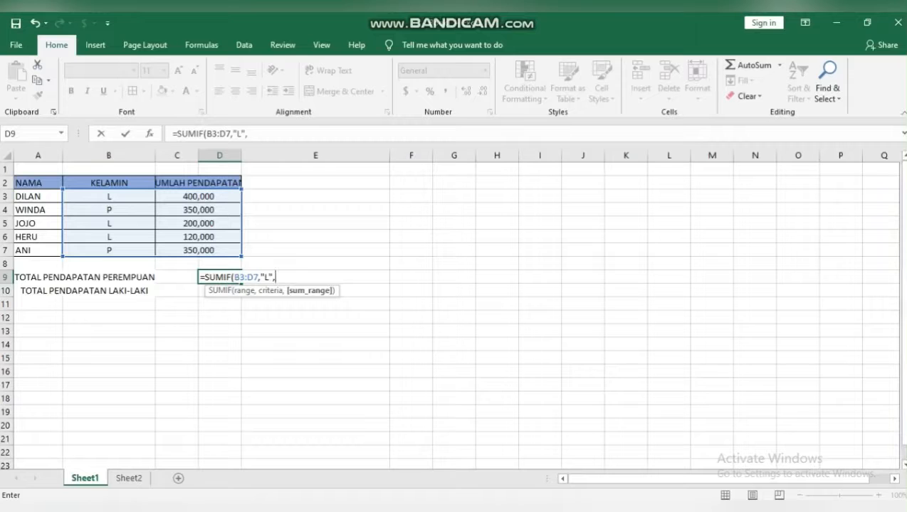
drag(178, 196, 226, 252)
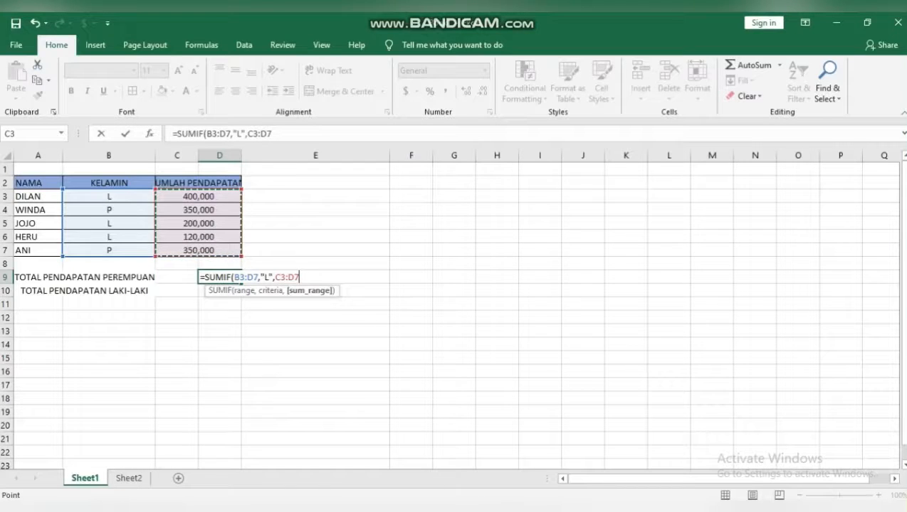
text())
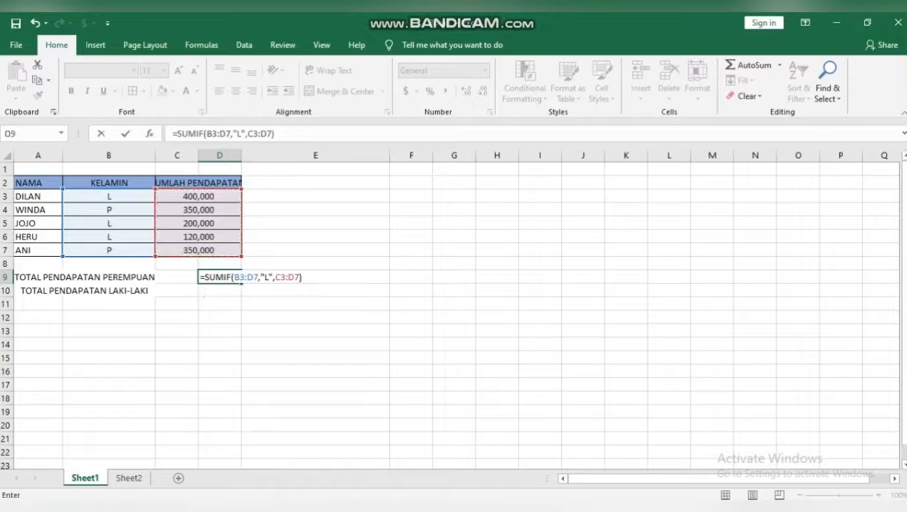
key(Return)
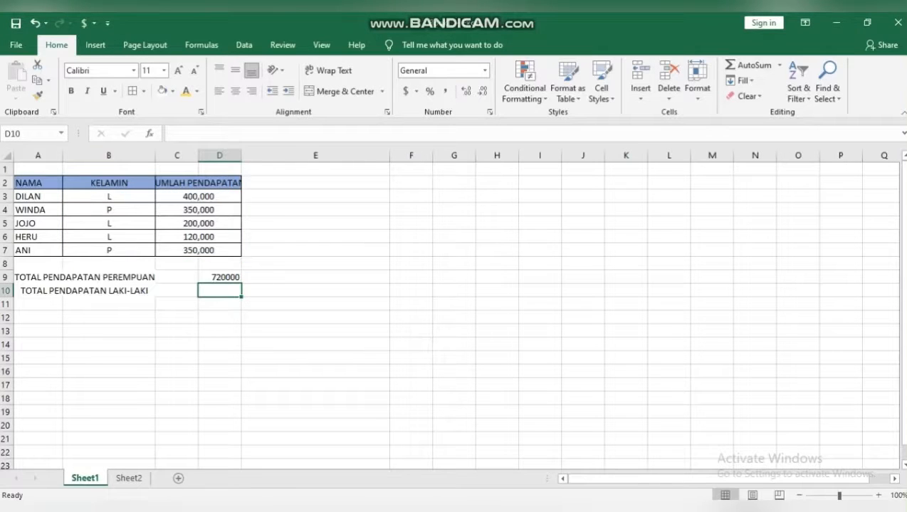
Check the SUMIF formula in cell D9 and start a SUMIF formula in cell D10 for TOTAL PENDAPATAN LAKI-LAKI
click(219, 277)
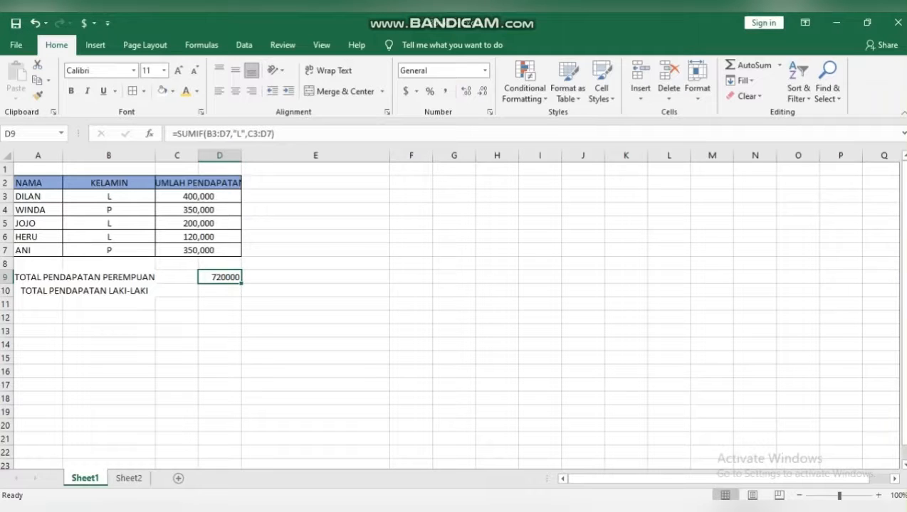
click(219, 290)
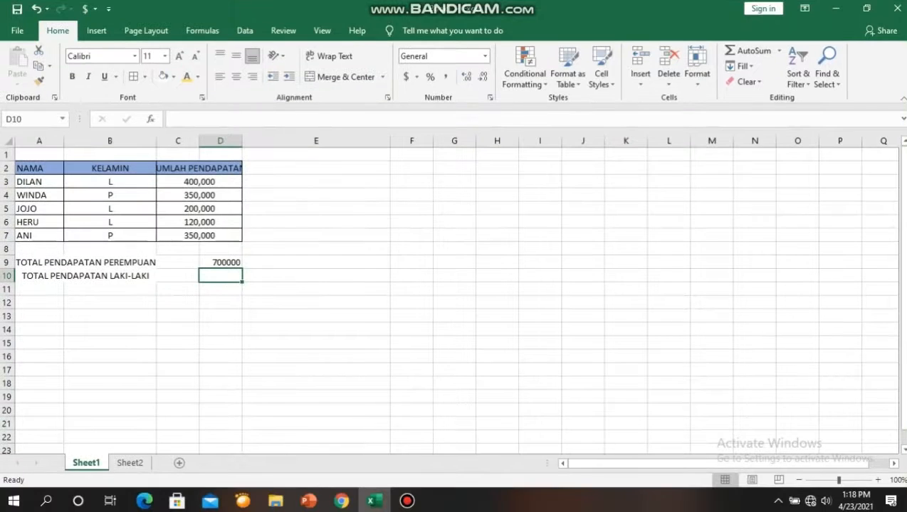
text(=SU)
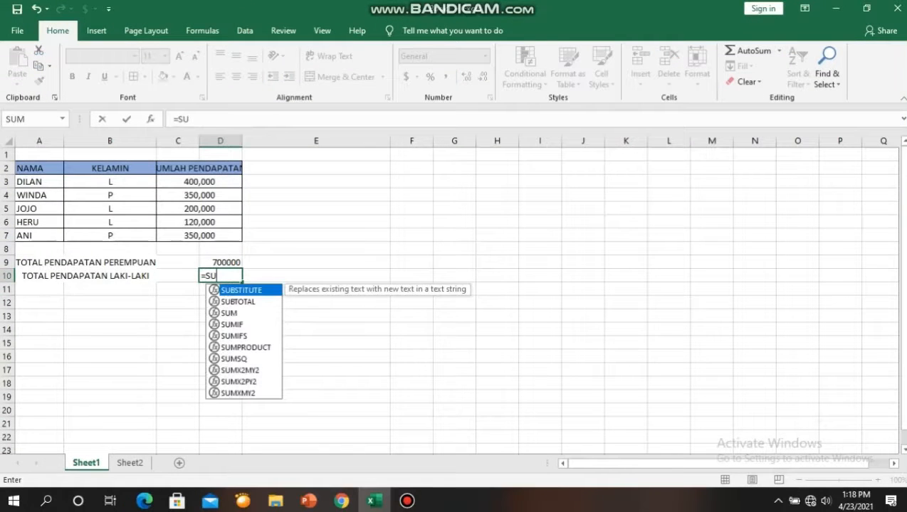
key(Down)
key(Down)
key(Down)
key(Tab)
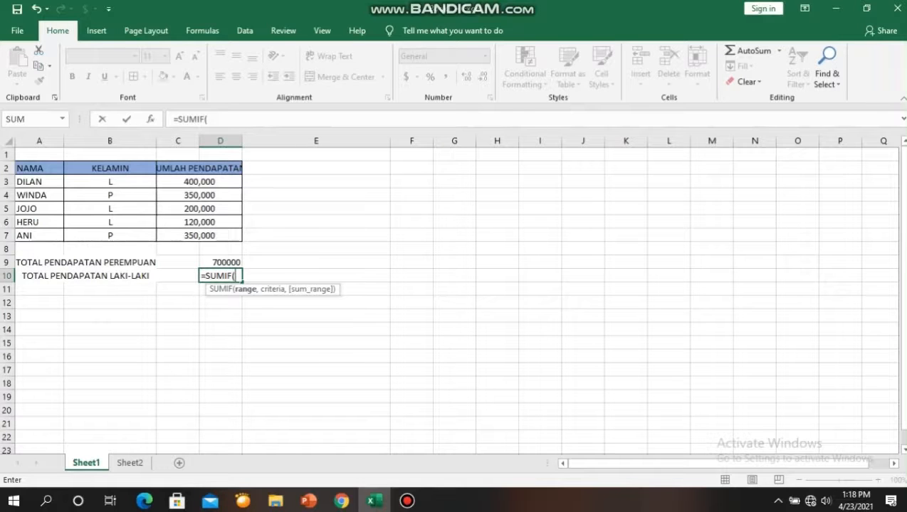
Complete the SUMIF formula in cell D10 with the range B3:D7, the criterion "L" and the sum range C3:D7
drag(111, 182, 224, 235)
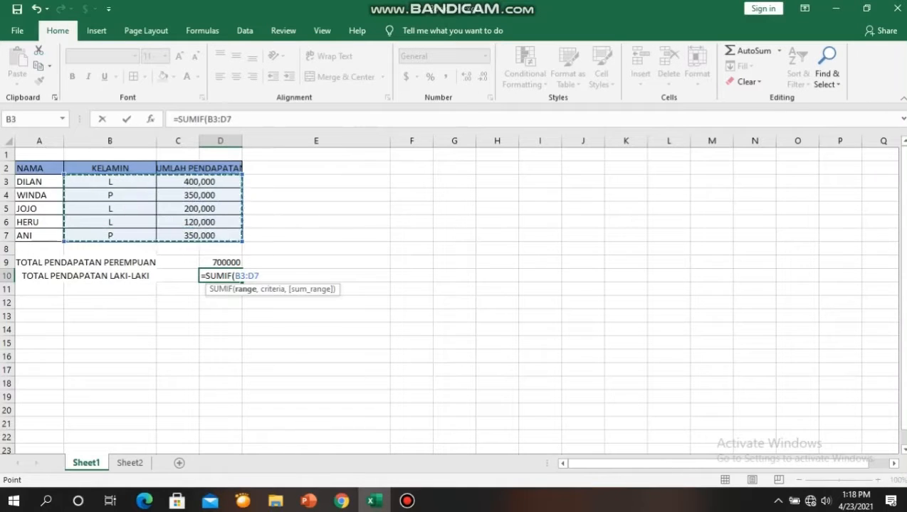
text(,"L)
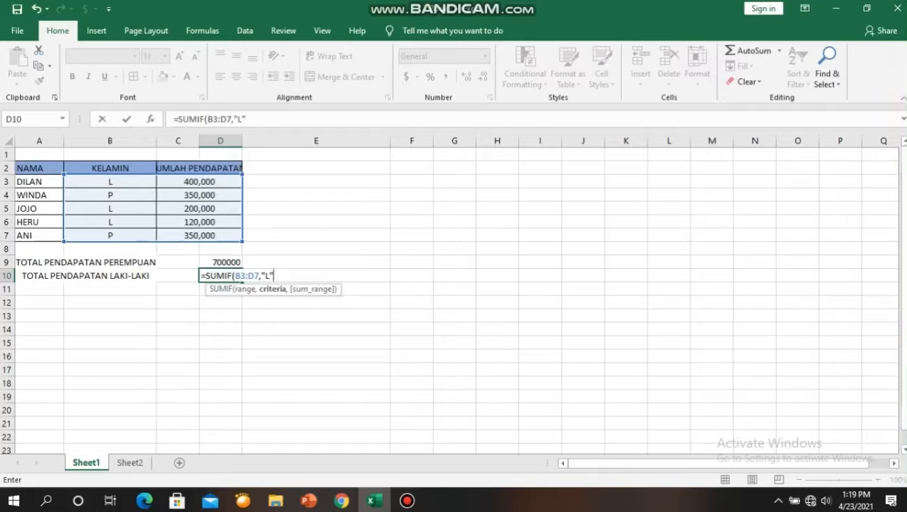
text(,)
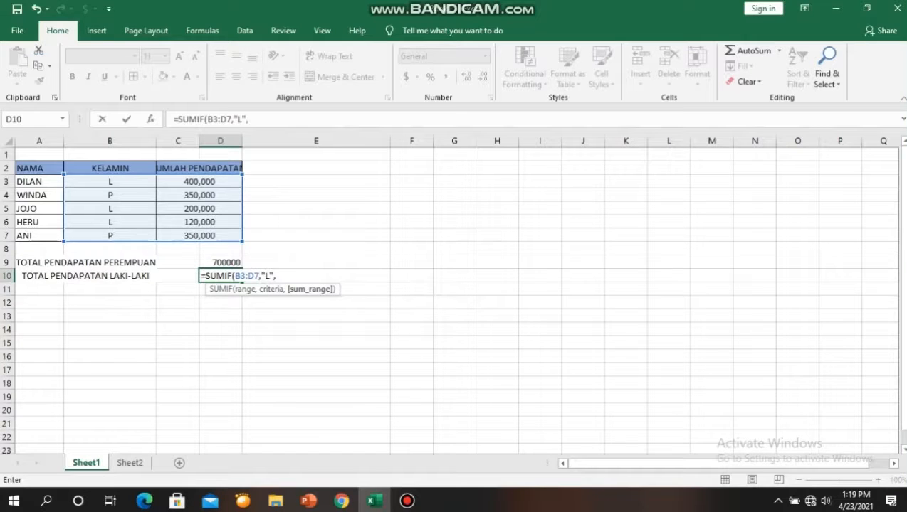
drag(182, 183, 220, 237)
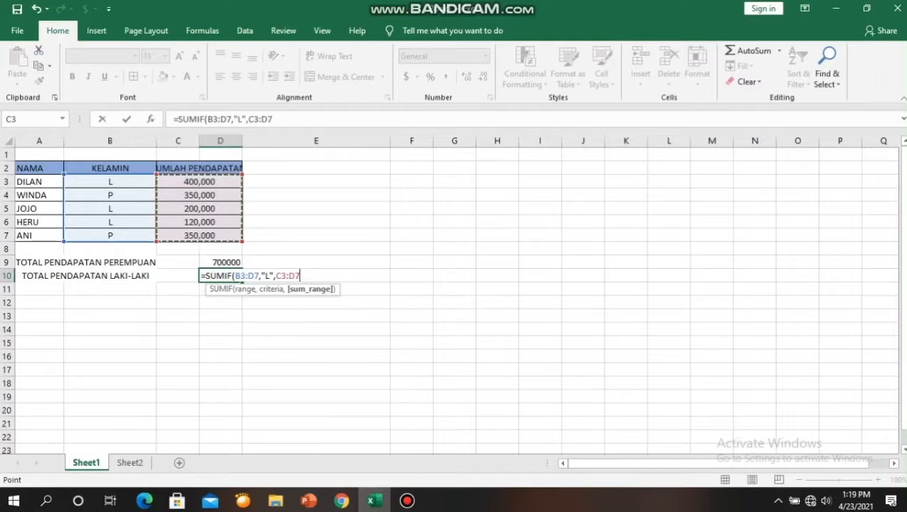
text())
key(Return)
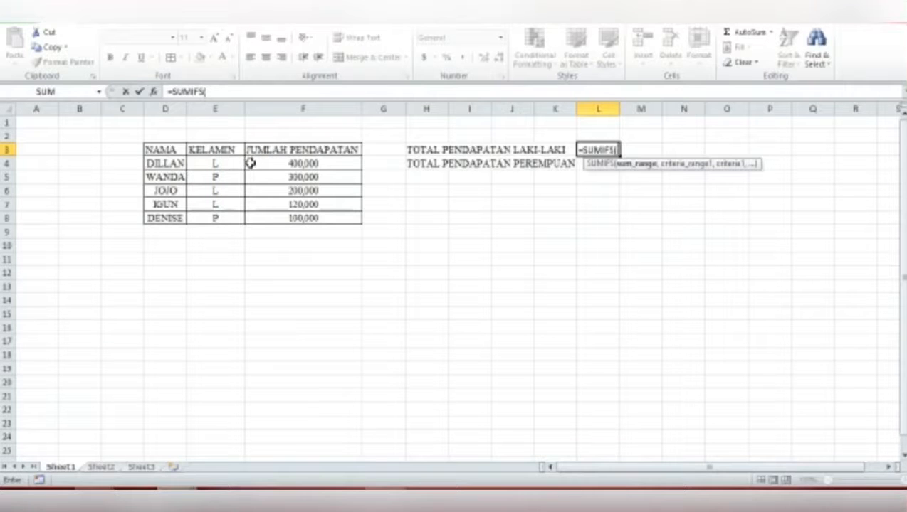
Give the SUMIFS formula in cell L3 the sum range F4:F8 and the first criteria range E4:E8 with criterion "L"
drag(252, 164, 301, 216)
text(,)
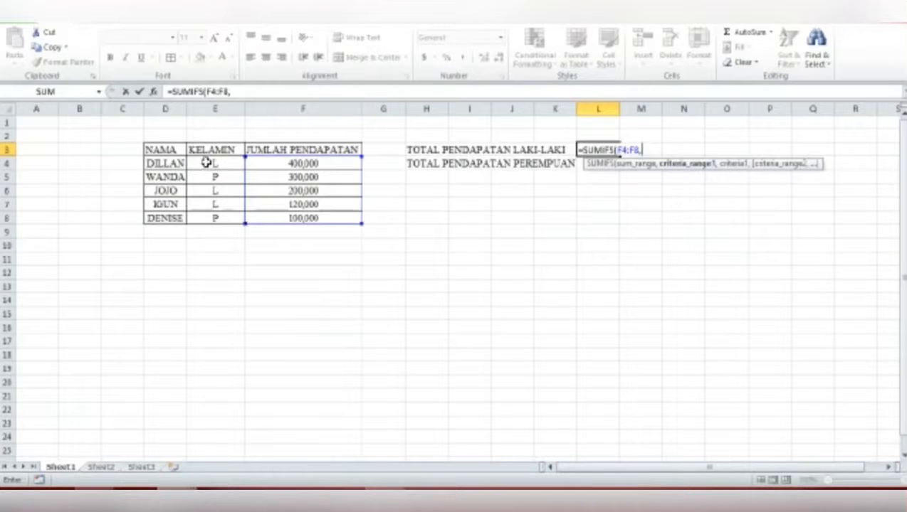
drag(206, 164, 215, 217)
text(,)
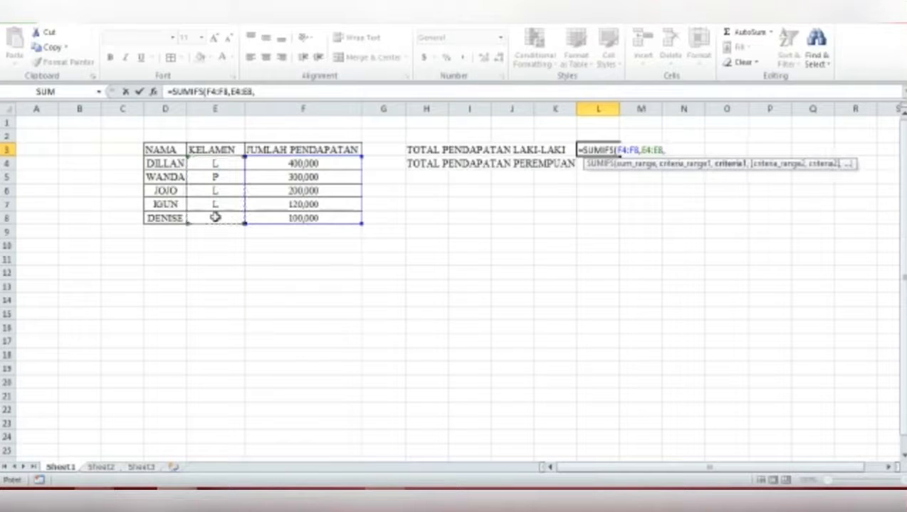
text("L",)
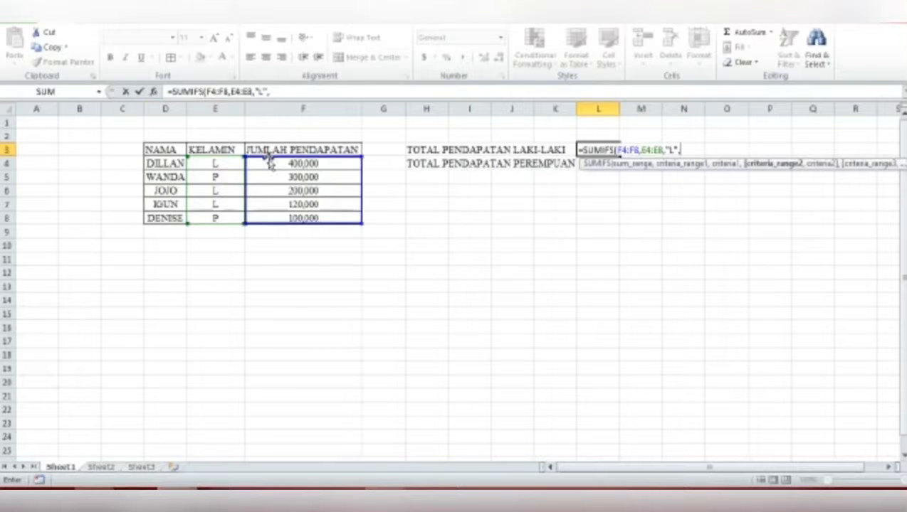
Add the second criteria range F4:F8 with criterion ">=100000" to the SUMIFS in cell L3 and commit the formula
drag(266, 163, 302, 220)
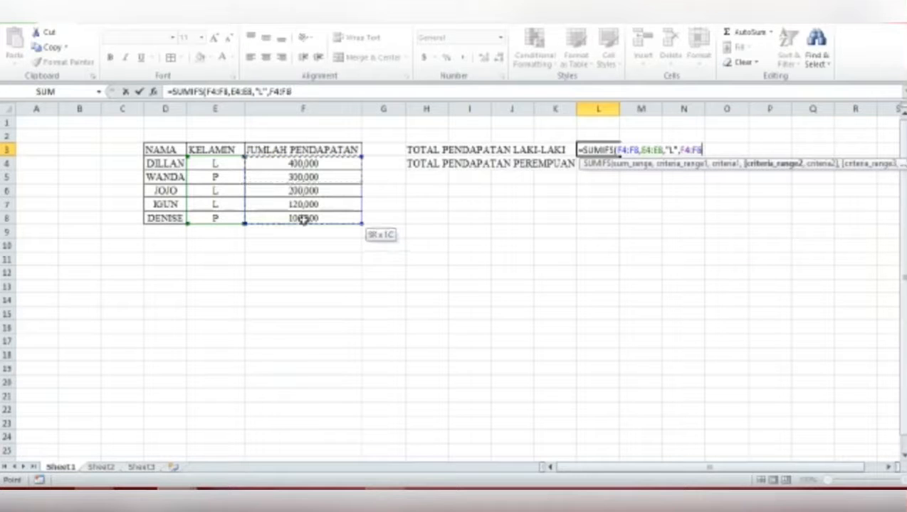
text(,)
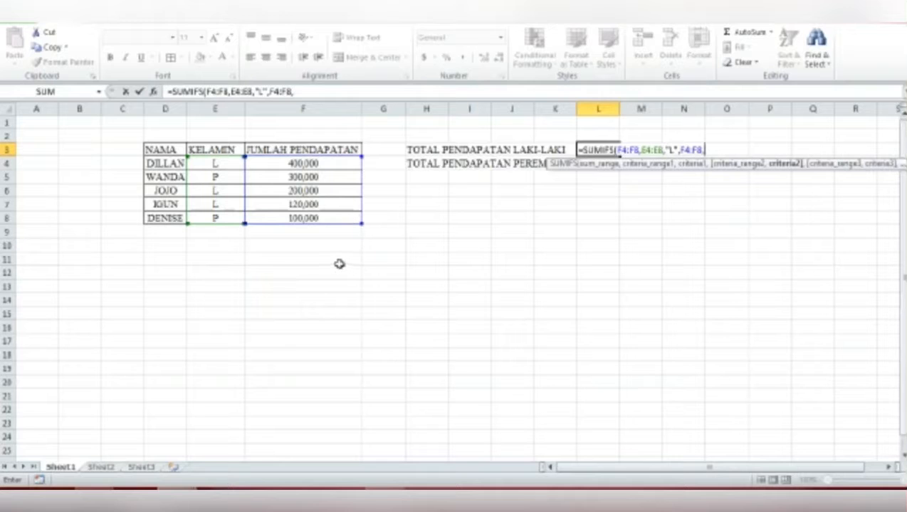
text(">=100000)
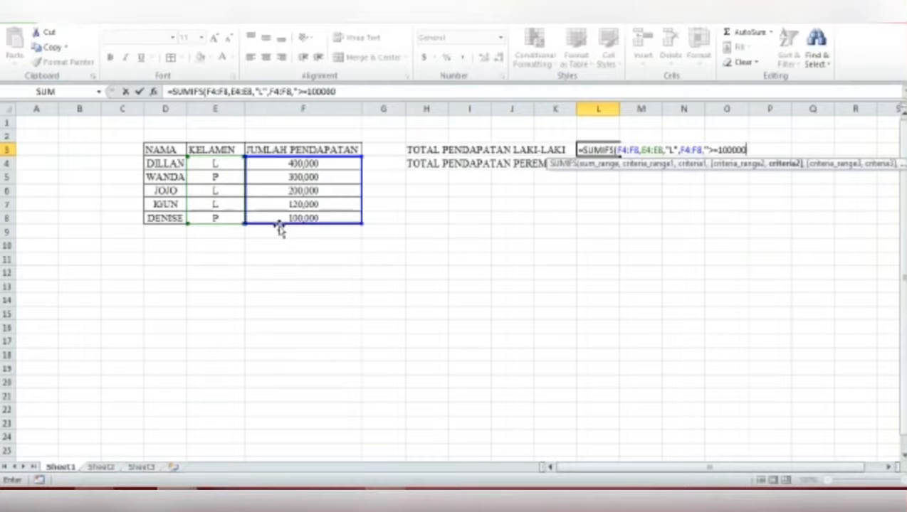
text("))
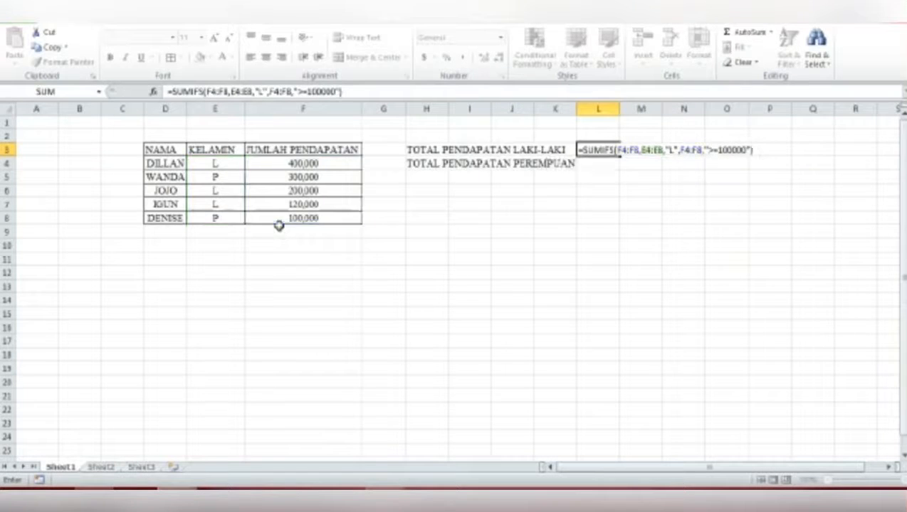
key(Return)
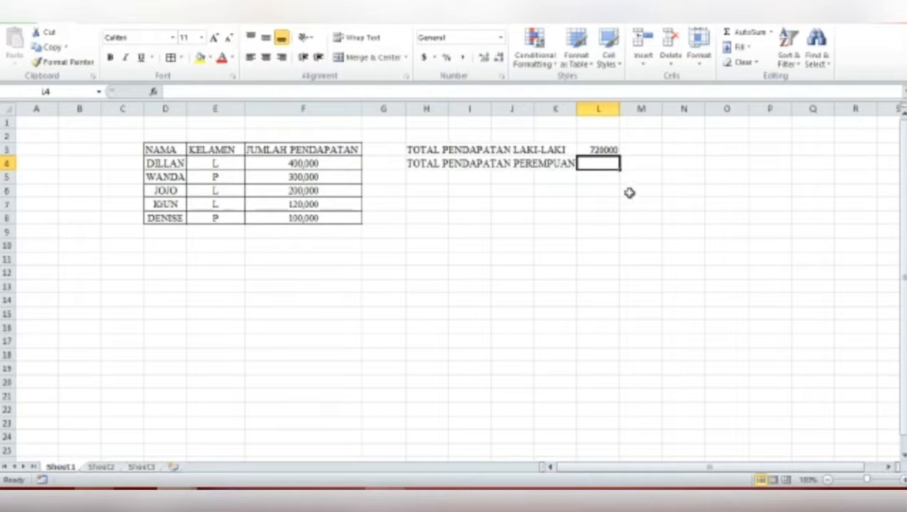
click(567, 164)
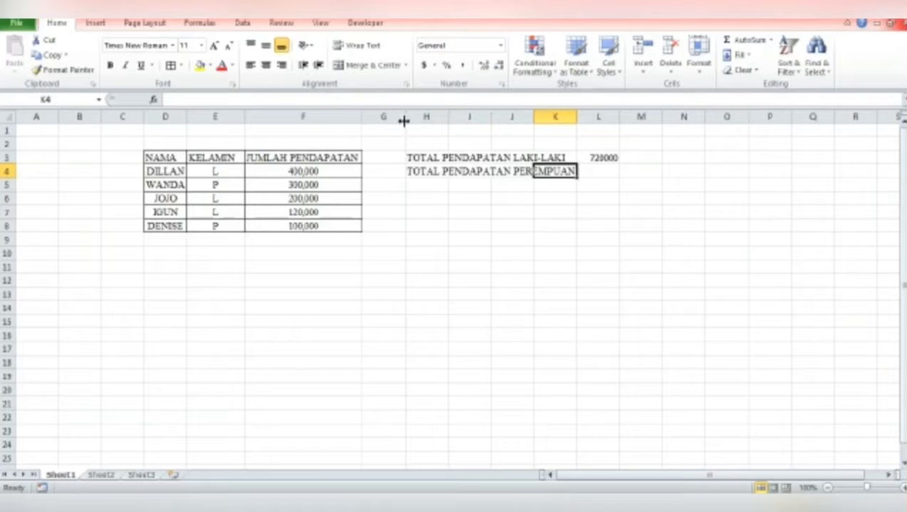
Total the women's income in L4 with =SUMIFS(F4:F8,E4:E8,"P",F4:F8,">=200000")
click(590, 172)
text(=S)
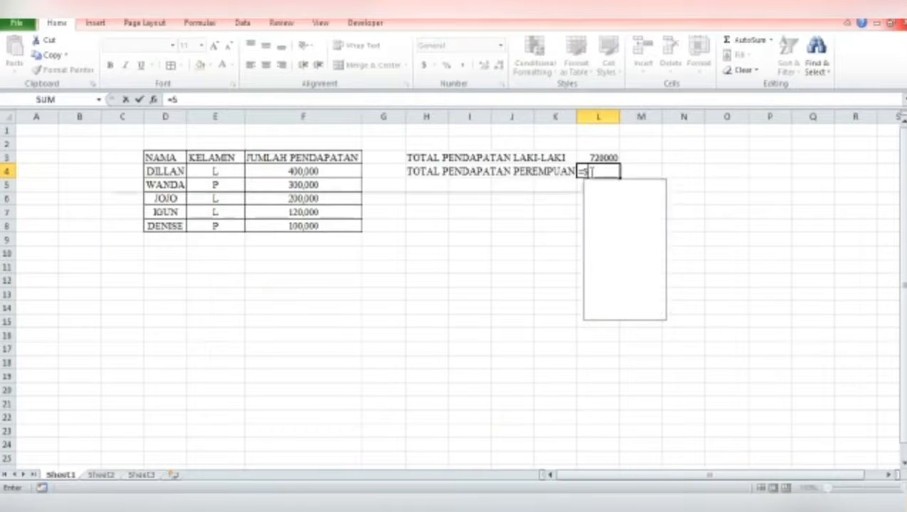
text(UMIFS()
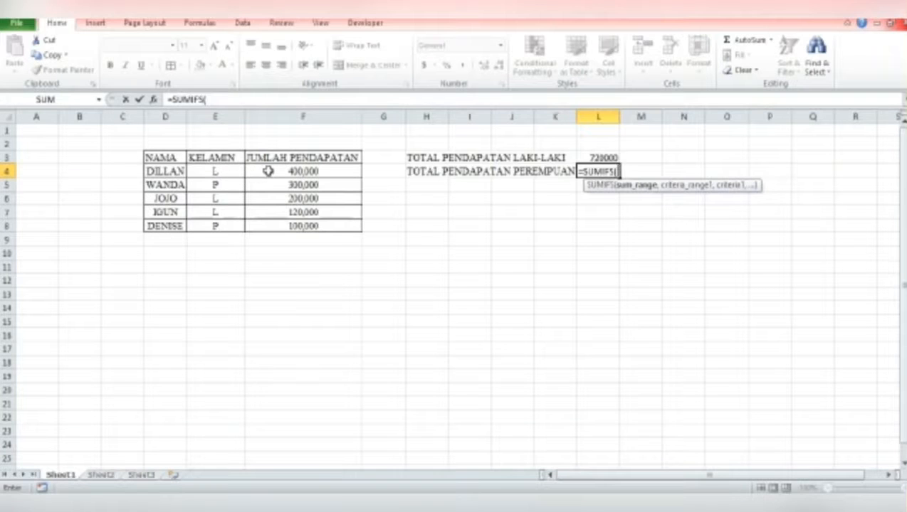
drag(265, 171, 311, 225)
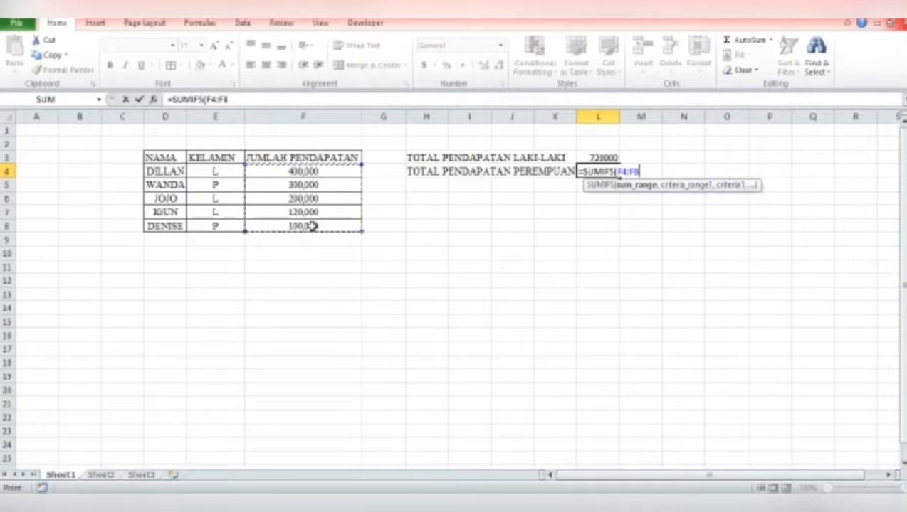
text(,)
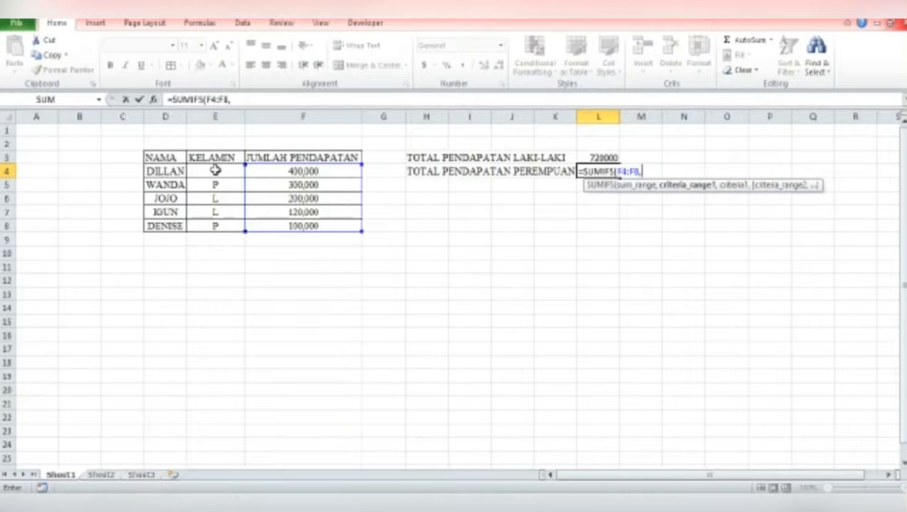
drag(214, 171, 219, 225)
text(,)
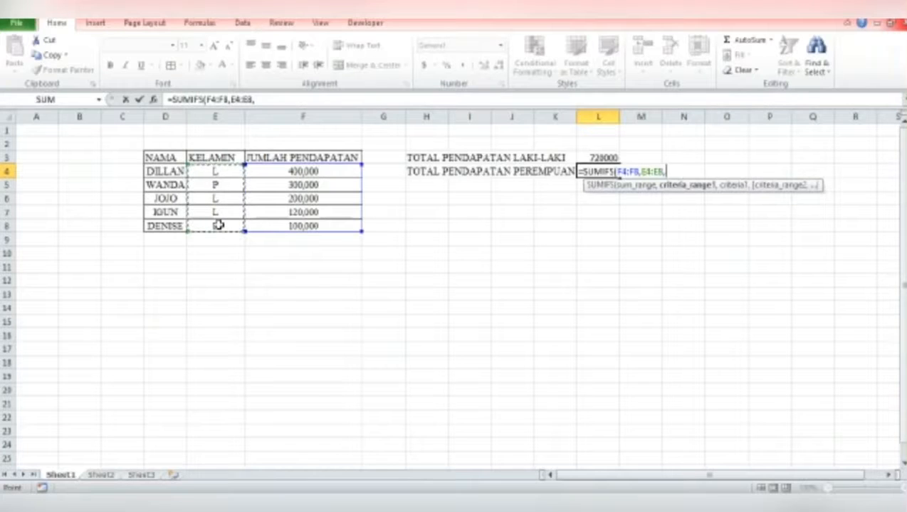
text("P",)
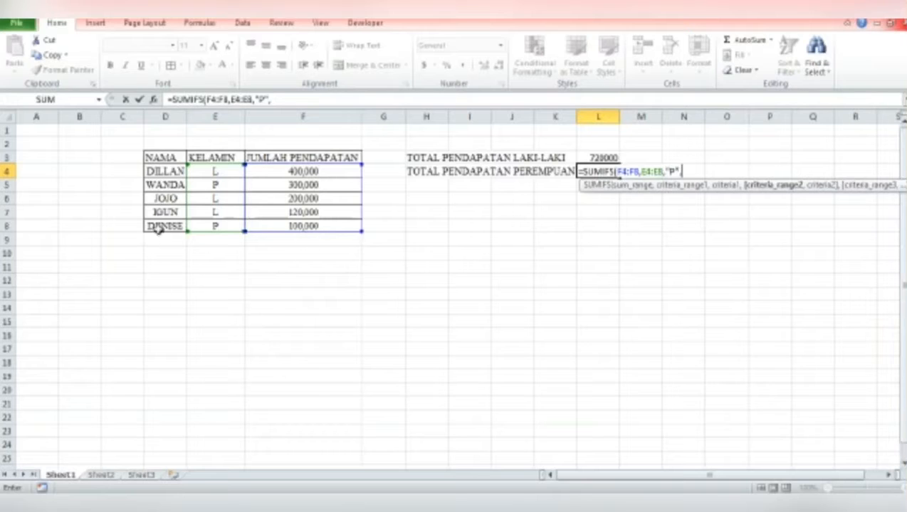
click(263, 172)
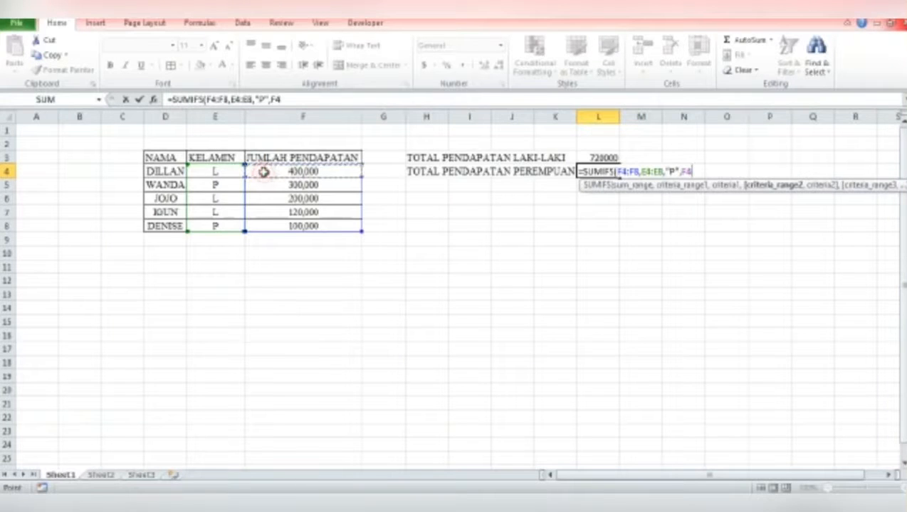
drag(271, 178, 285, 224)
text(,")
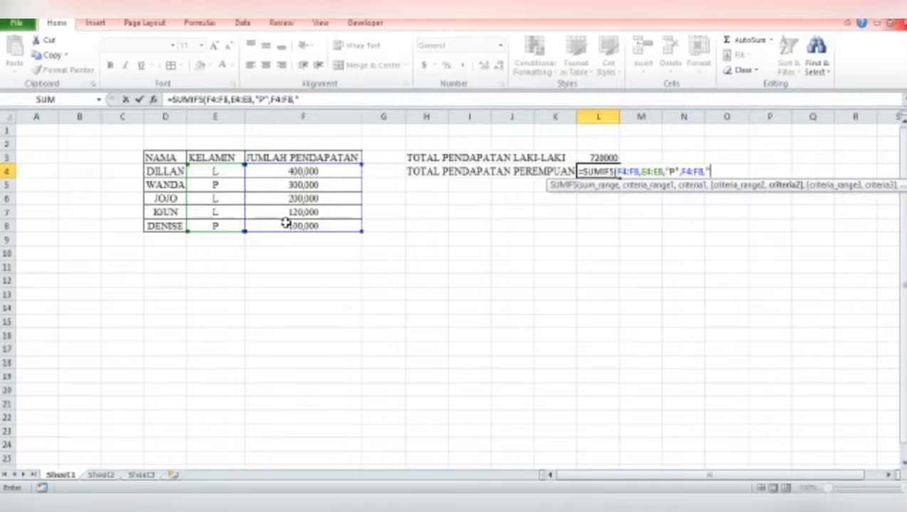
text(>=200)
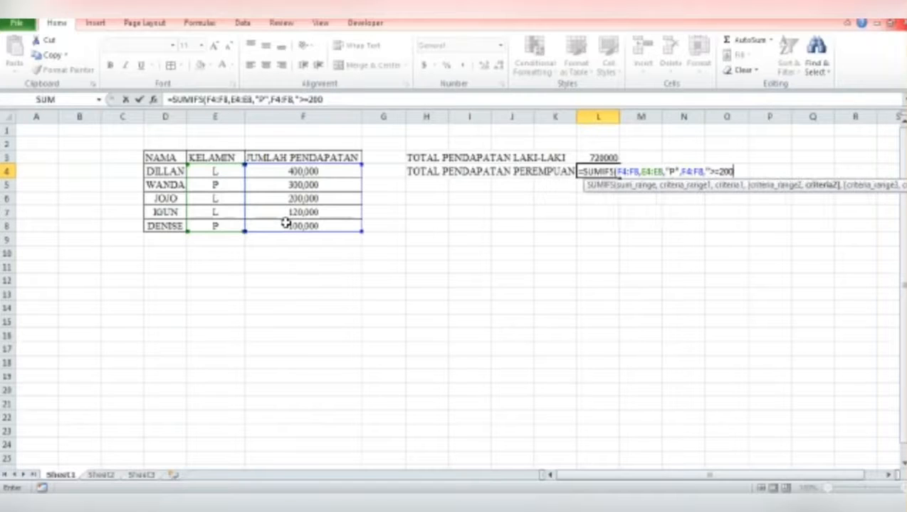
text(000"))
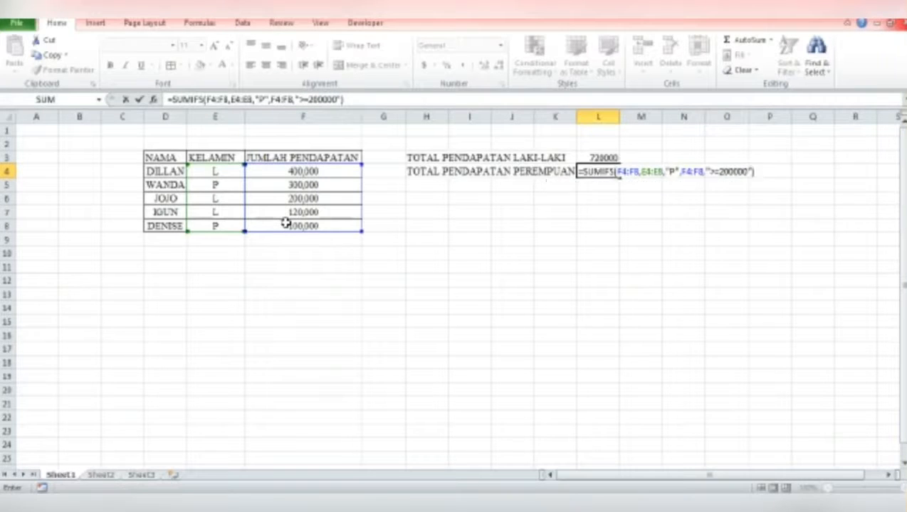
key(Return)
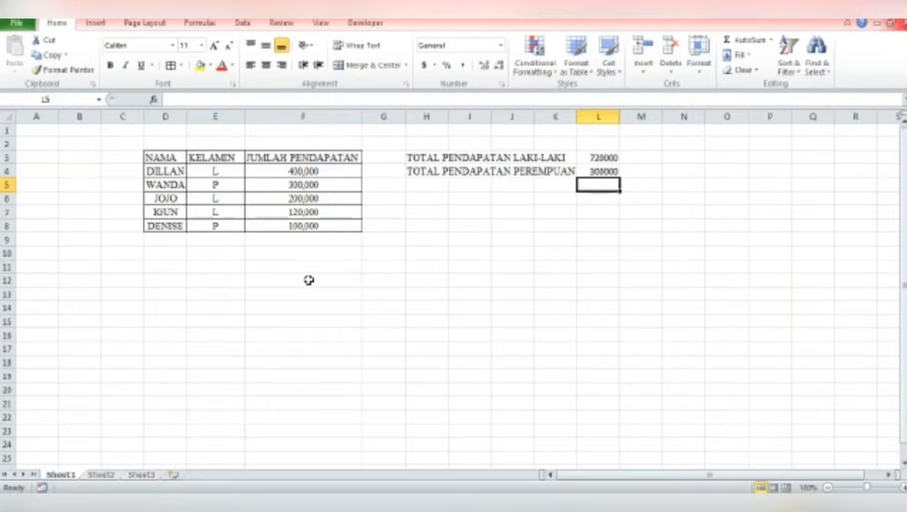
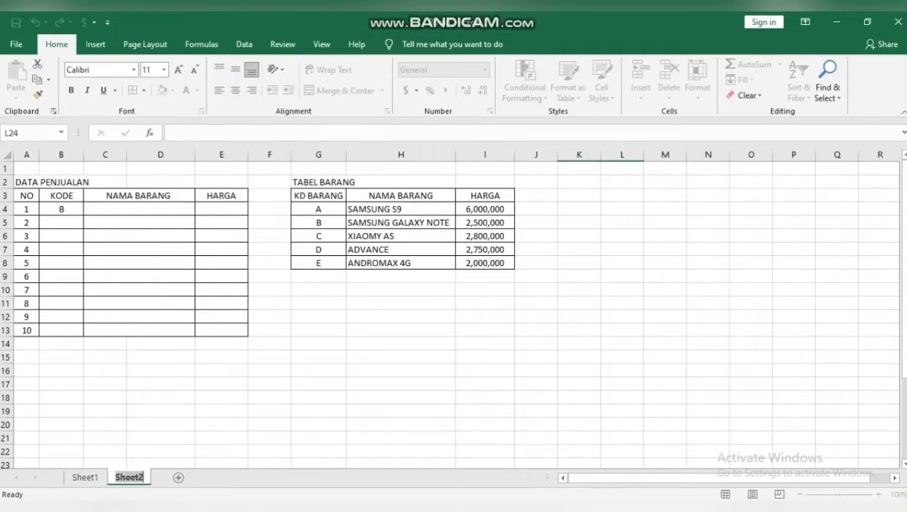
Look up the first sale's item name in C4 of Sheet2 with =VLOOKUP(B4,G4:I8,2,FALSE)
click(139, 209)
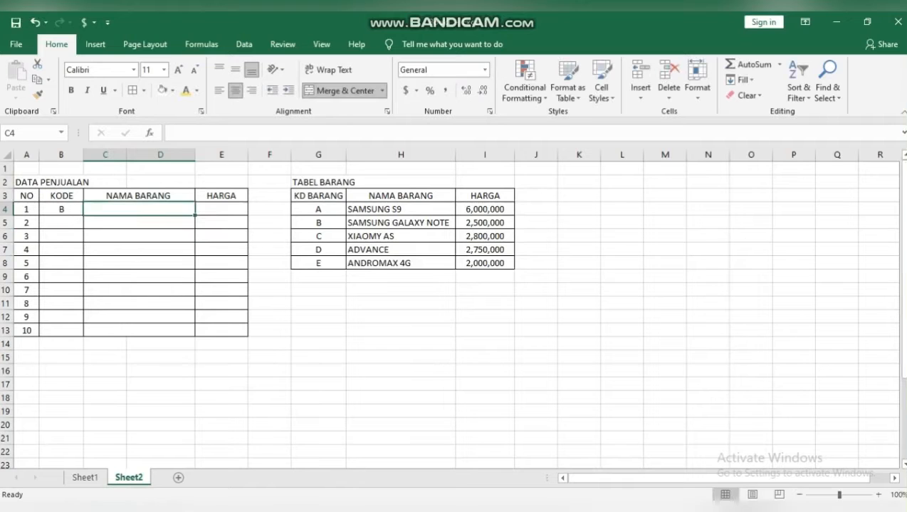
text(=)
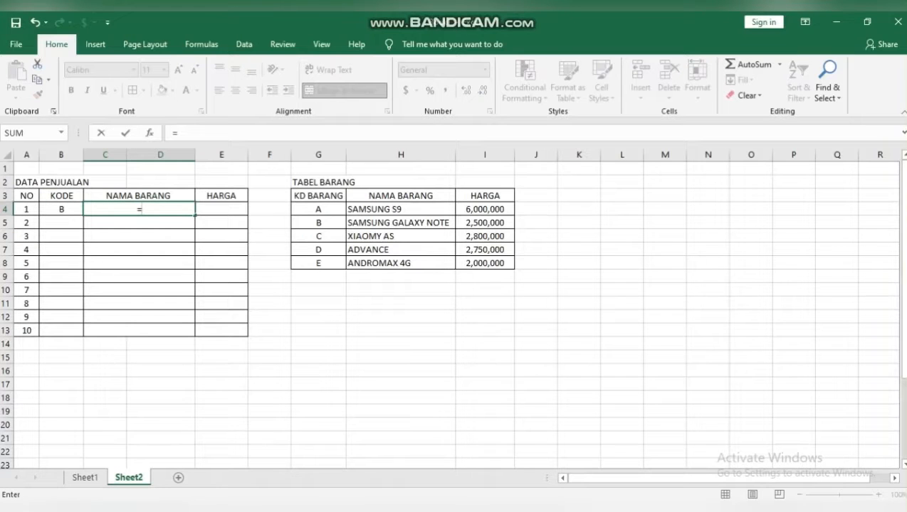
text(VLO)
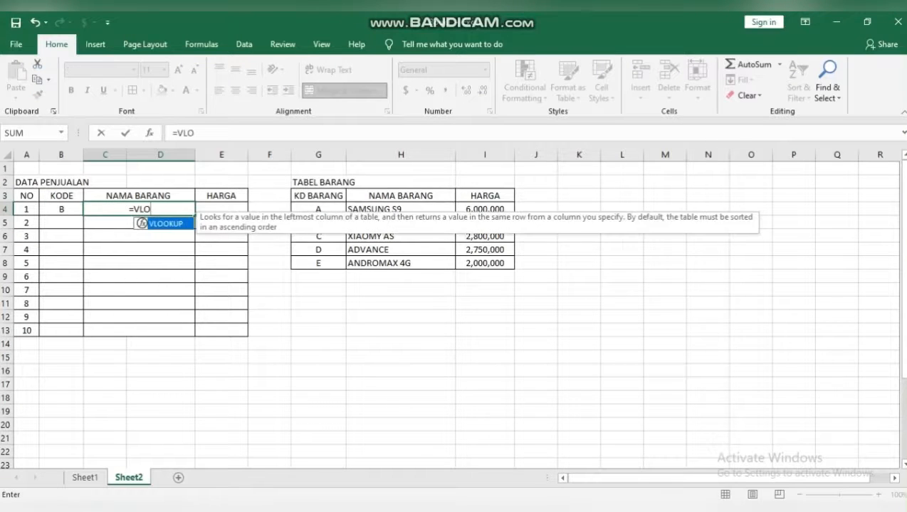
key(Tab)
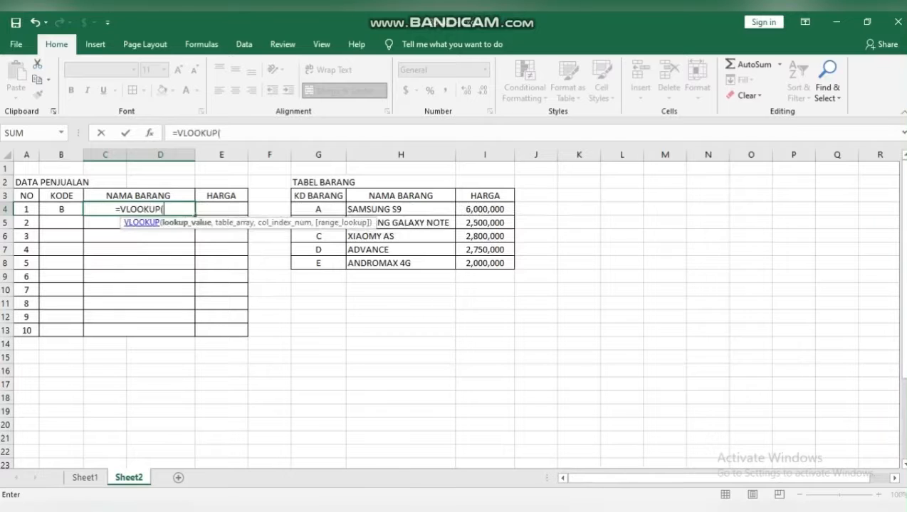
click(61, 209)
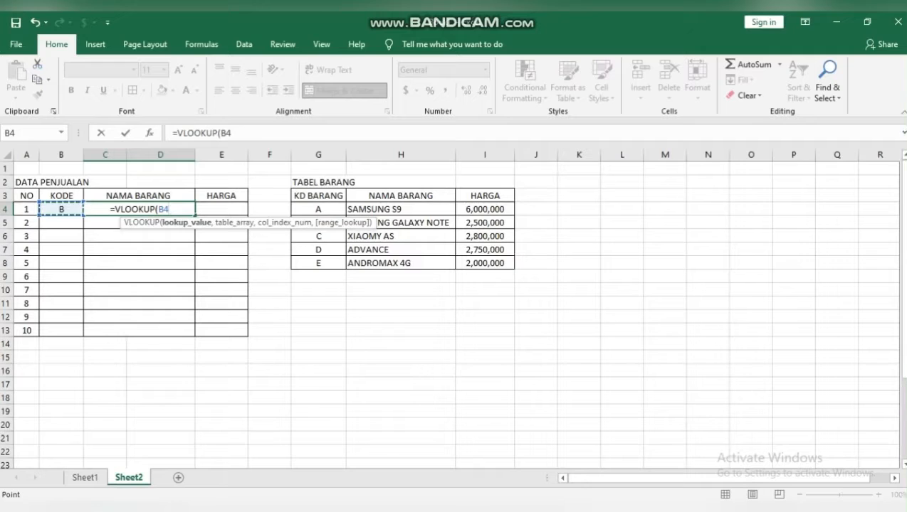
text(,)
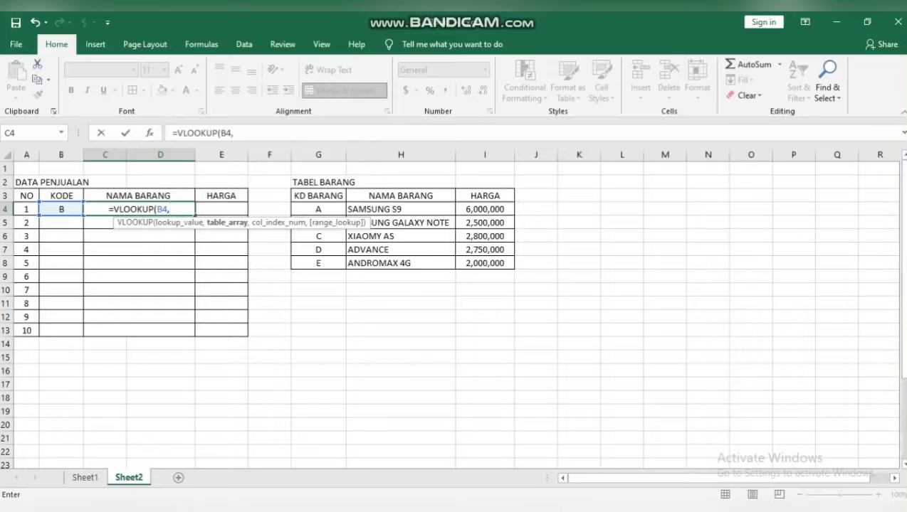
drag(318, 209, 504, 262)
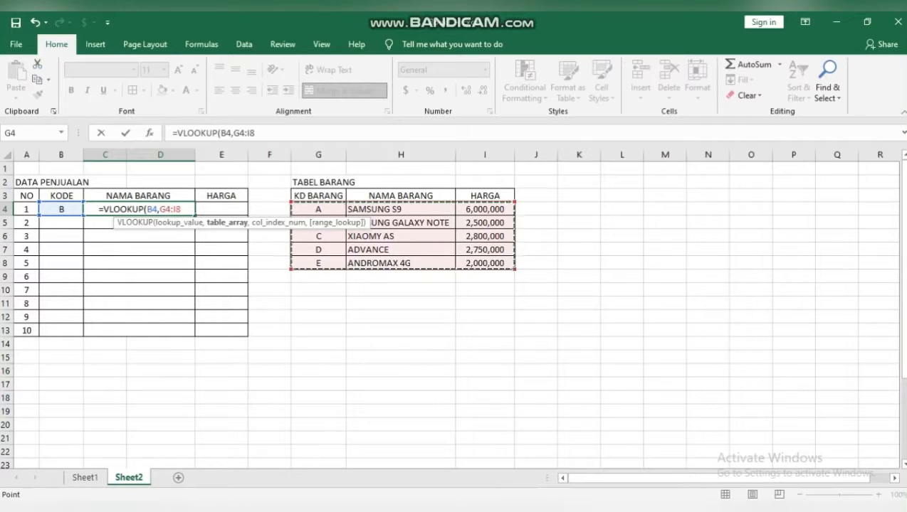
text(,)
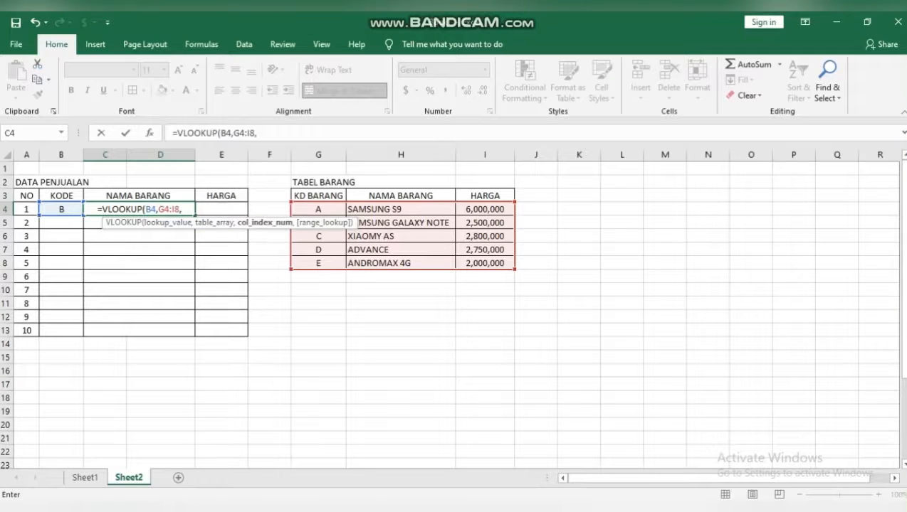
text(2)
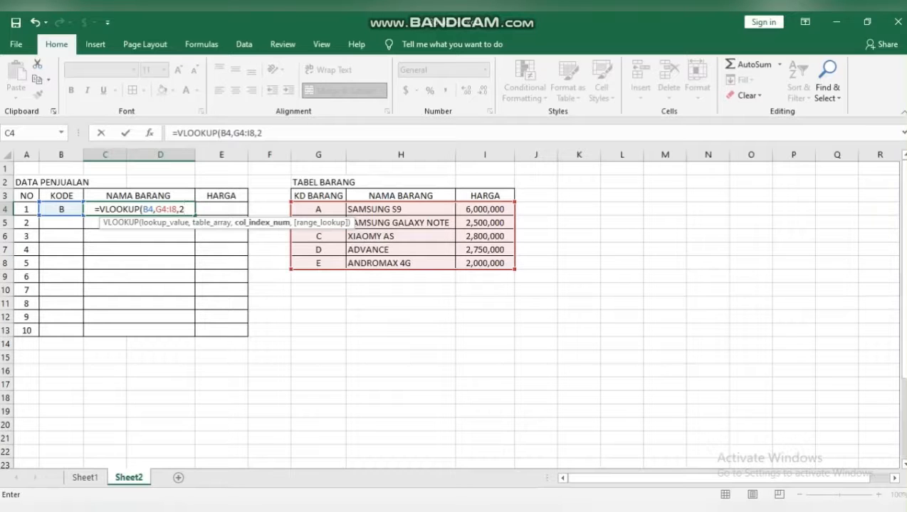
text(,)
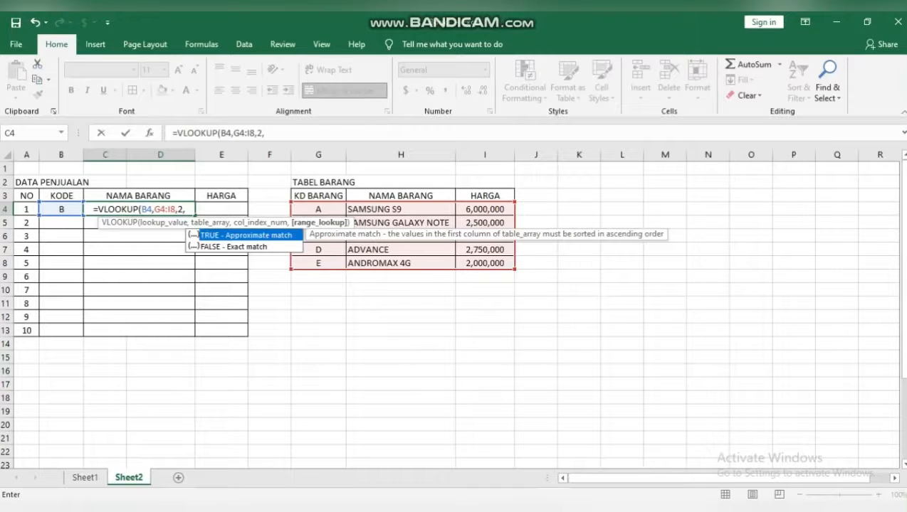
key(Down)
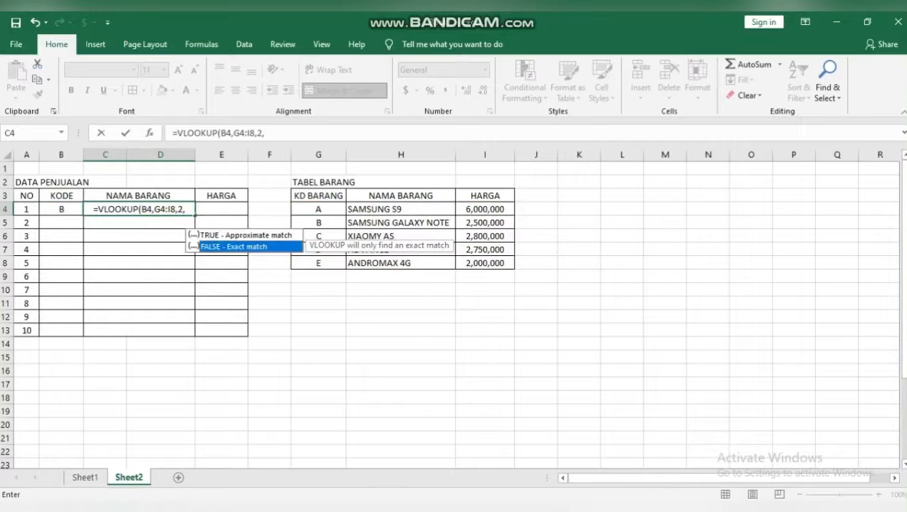
key(Tab)
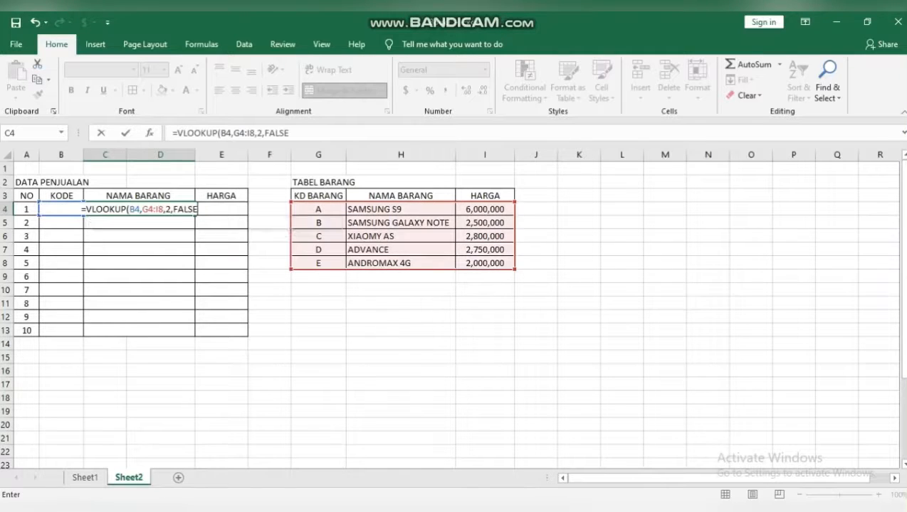
key(Return)
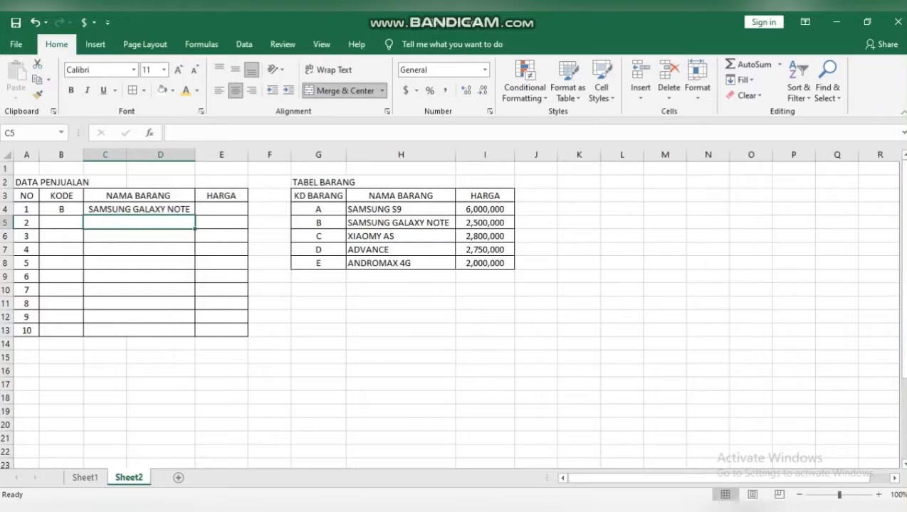
click(139, 209)
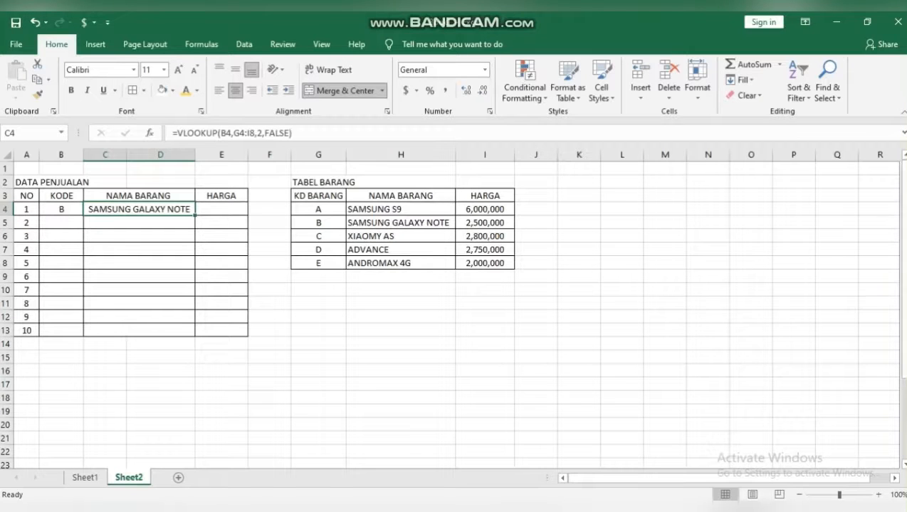
Fill the KODE cells B5 to B13 with the item codes A, C, C, D, E, D, A, C and E
click(61, 223)
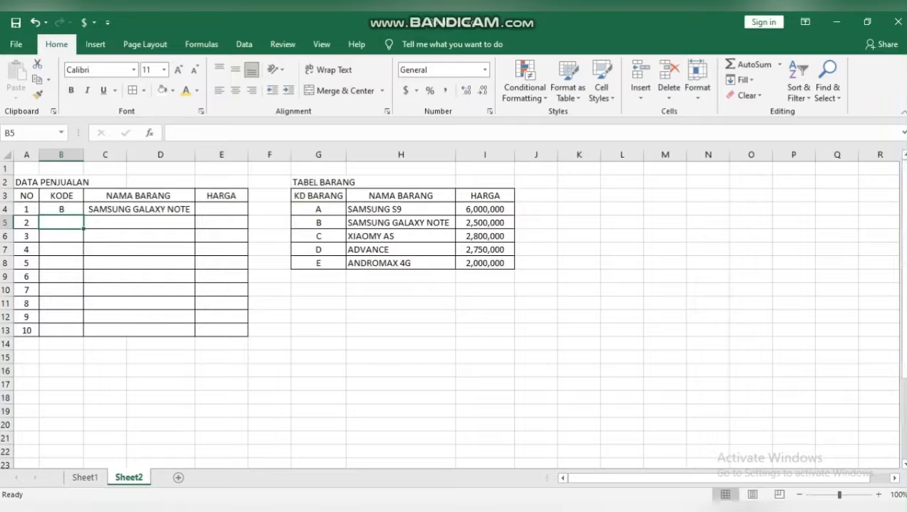
text(A)
key(Return)
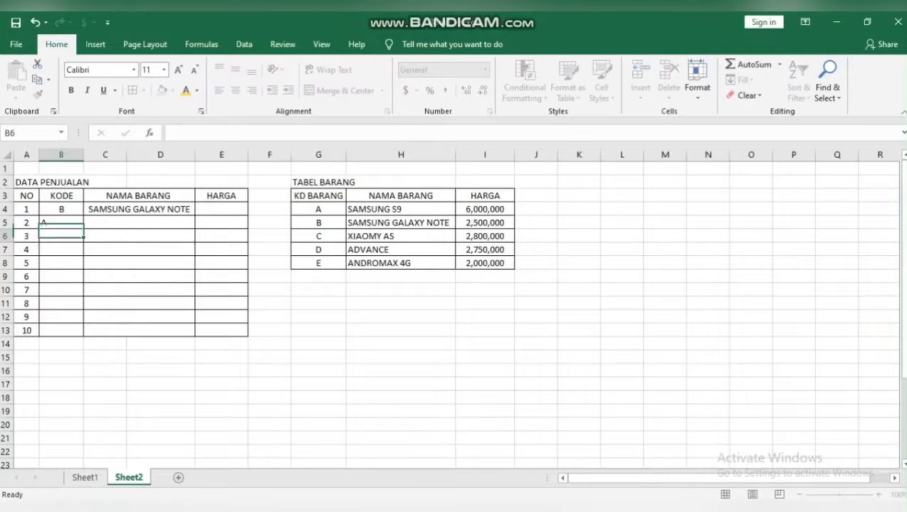
text(CC)
key(Return)
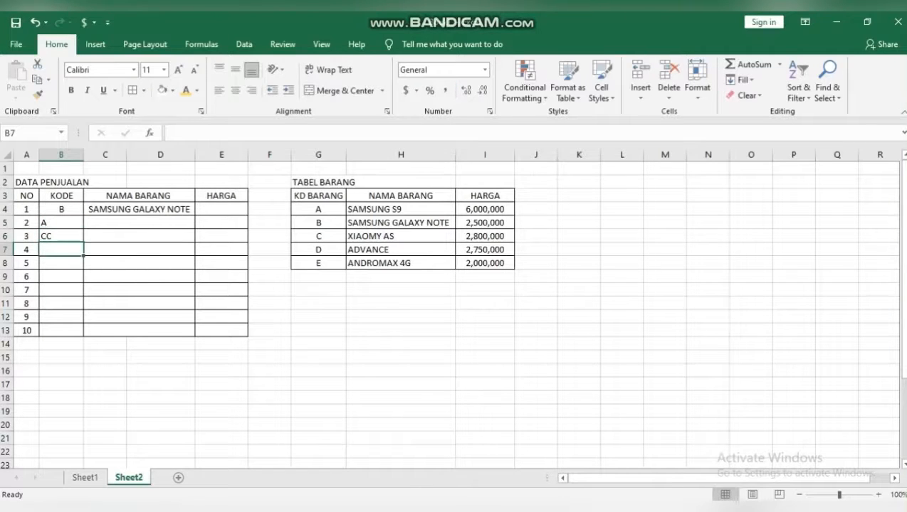
key(Up)
key(BackSpace)
text(C)
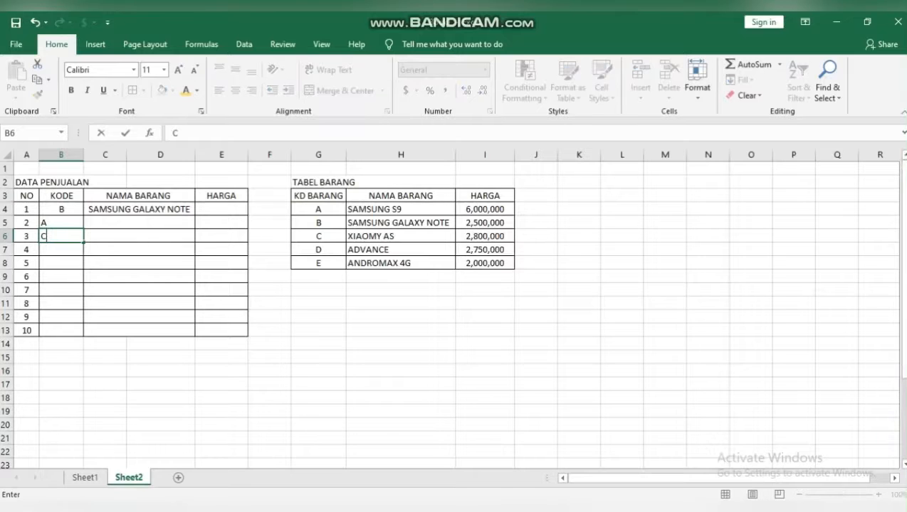
key(Return)
text(C)
key(Return)
text(D)
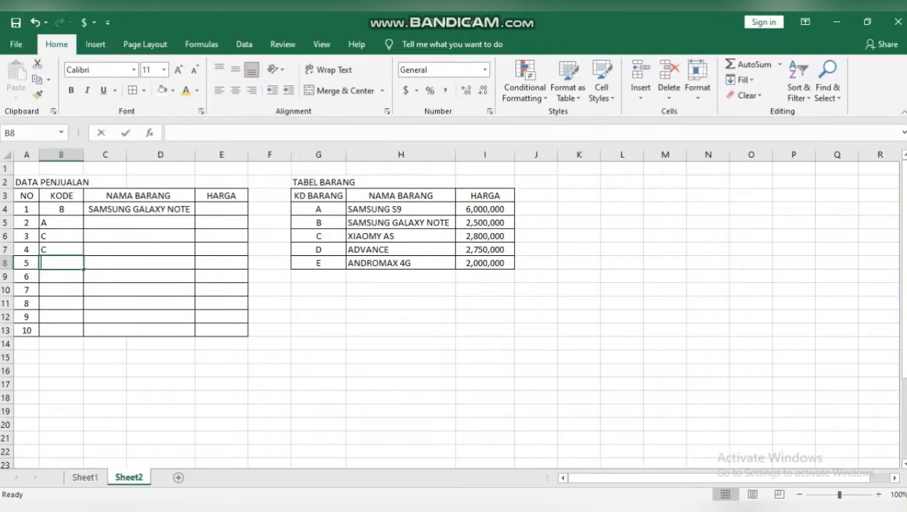
key(Return)
text(E)
key(Return)
text(D)
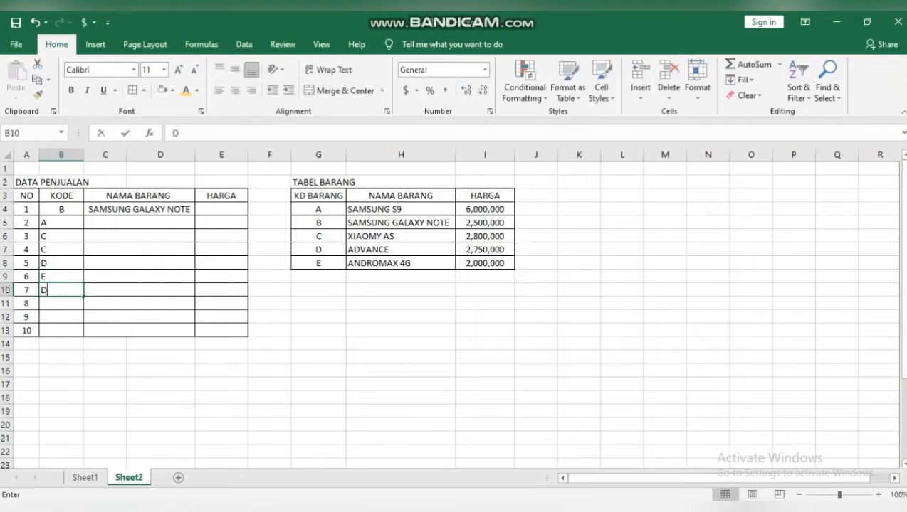
key(Return)
text(A)
key(Return)
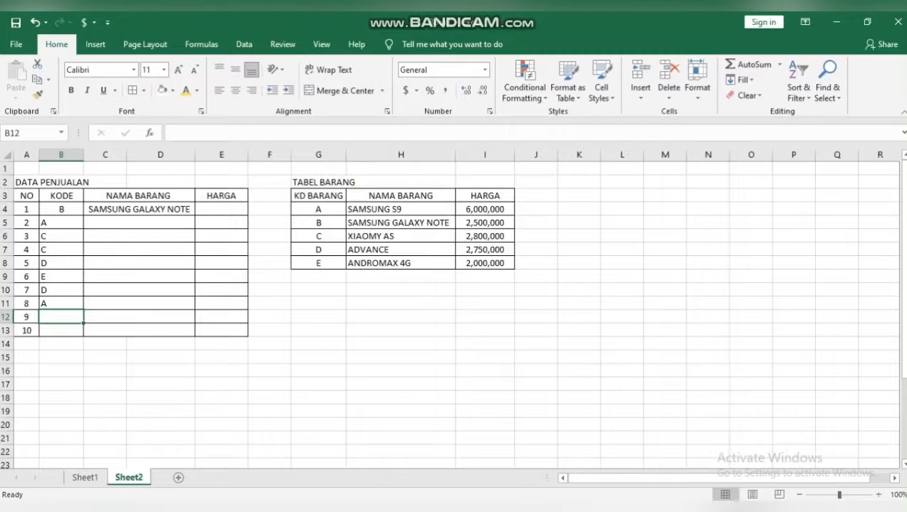
text(C)
key(Return)
text(E)
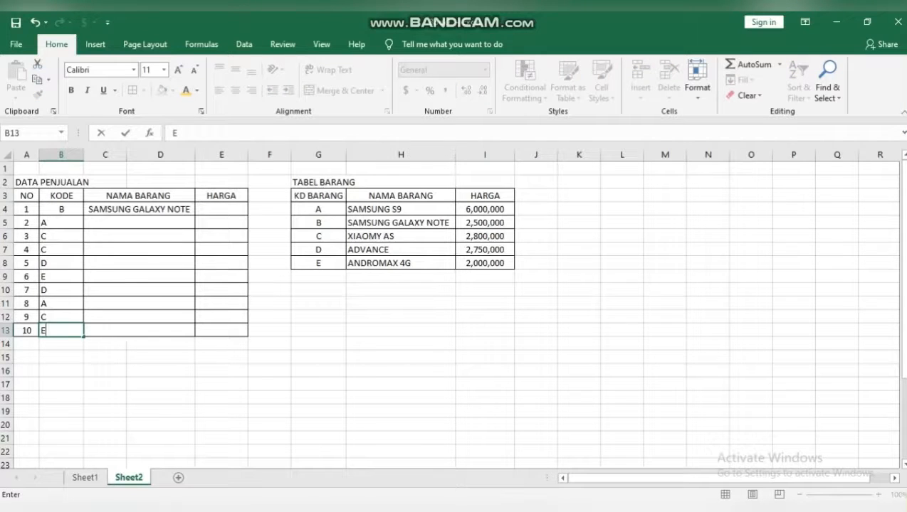
click(139, 209)
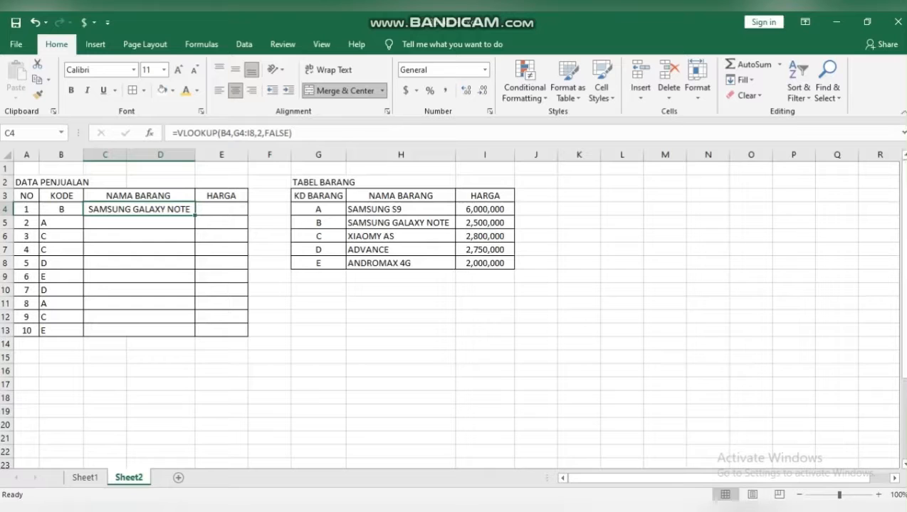
Try filling the C4 item-name lookup down to C13, and make its table range absolute as $G$4:$I$8
drag(194, 215, 194, 334)
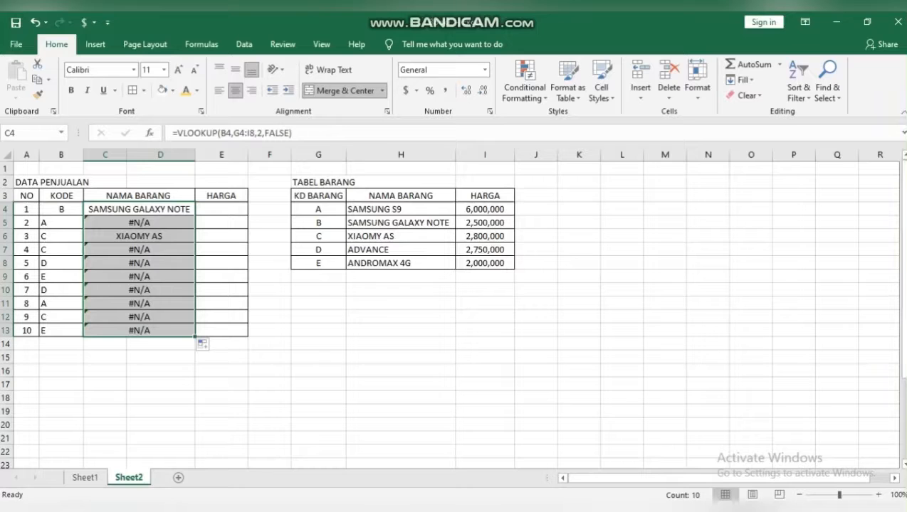
click(139, 209)
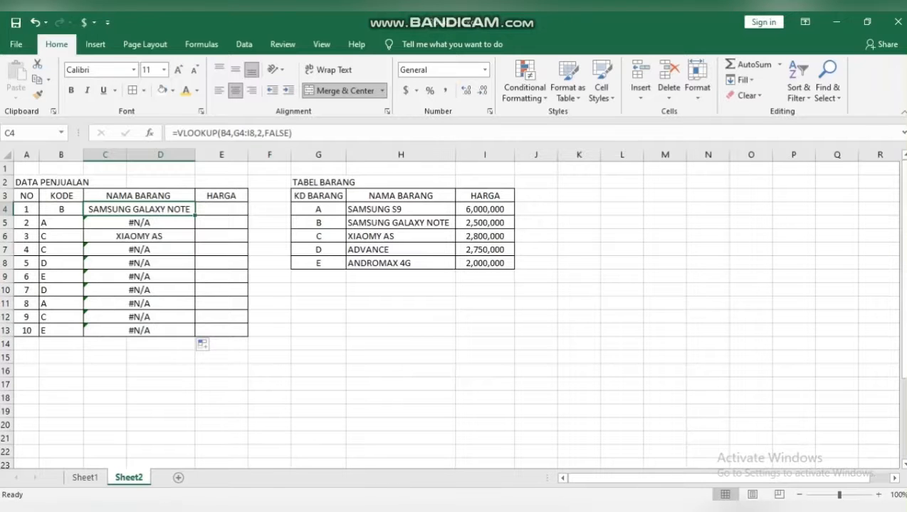
key(F2)
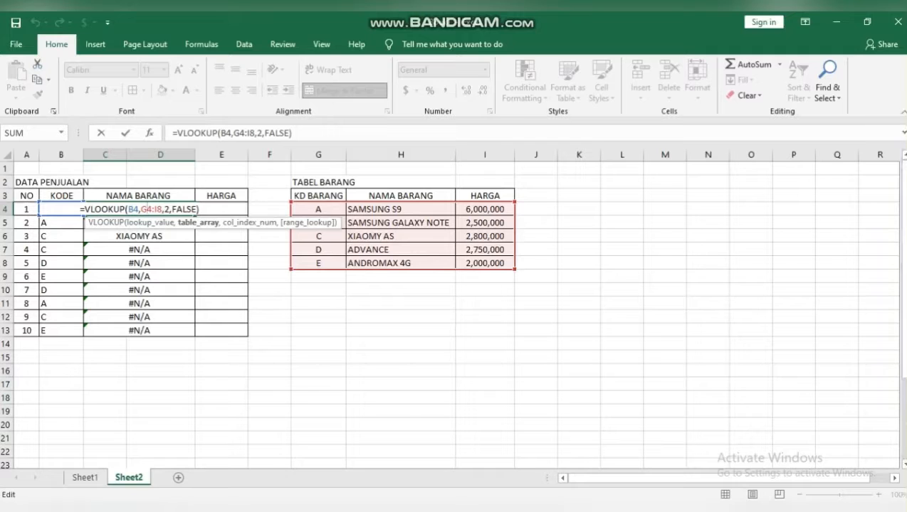
double_click(148, 209)
key(shift+Right)
key(shift+Right)
key(shift+Right)
key(F4)
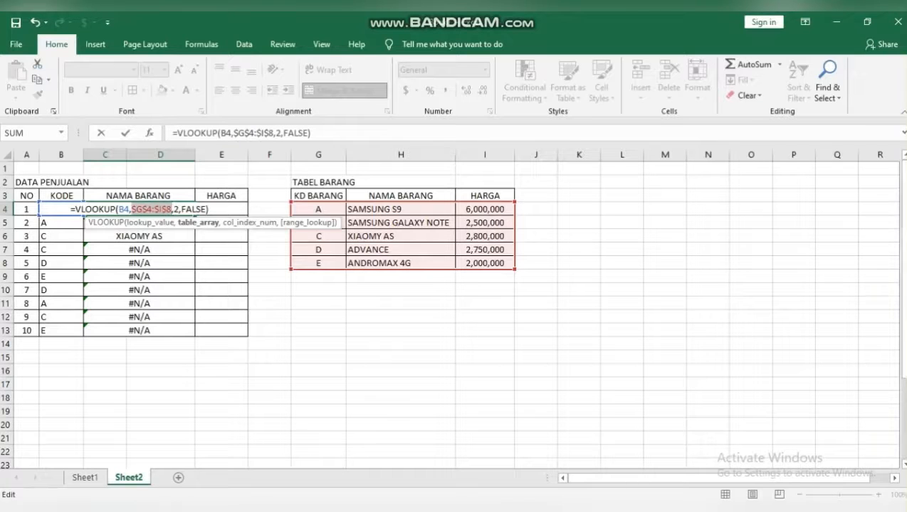
key(Return)
Fill the item-name lookup from C4 down to C13 and center the item codes in B5:B13
click(139, 208)
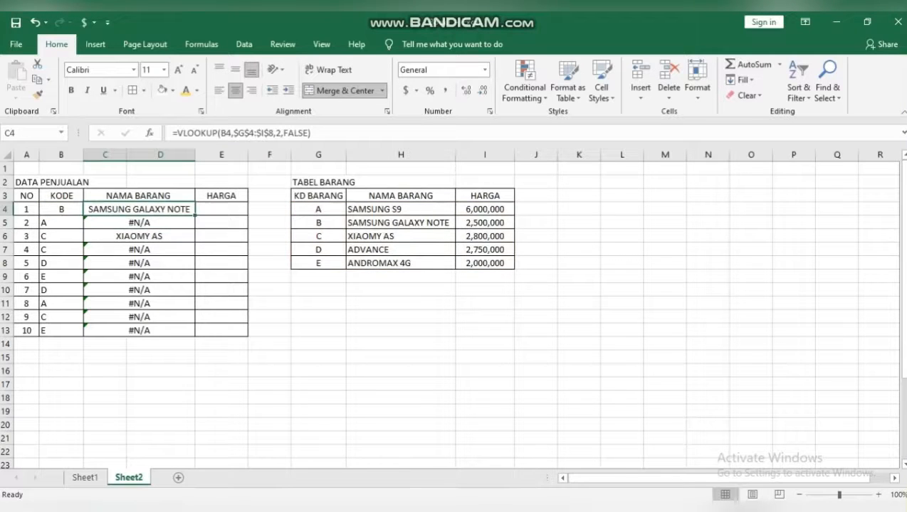
drag(194, 215, 194, 331)
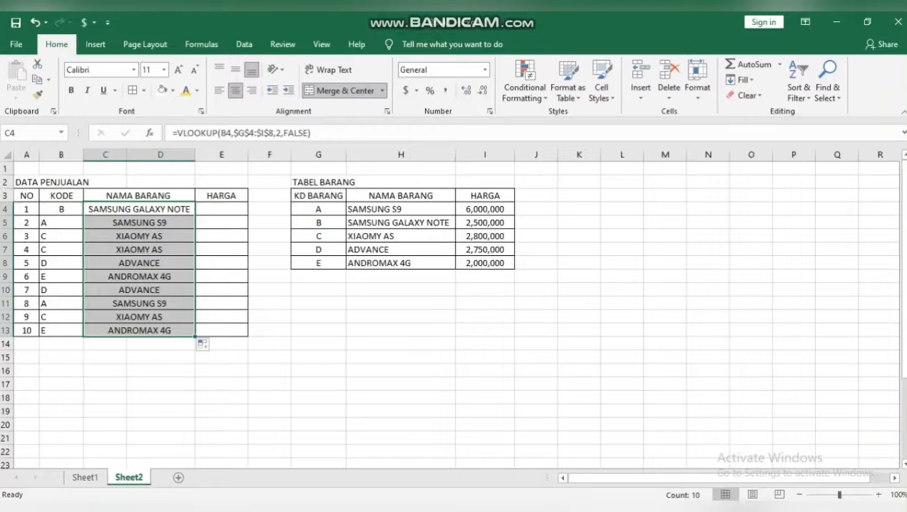
drag(60, 222, 60, 330)
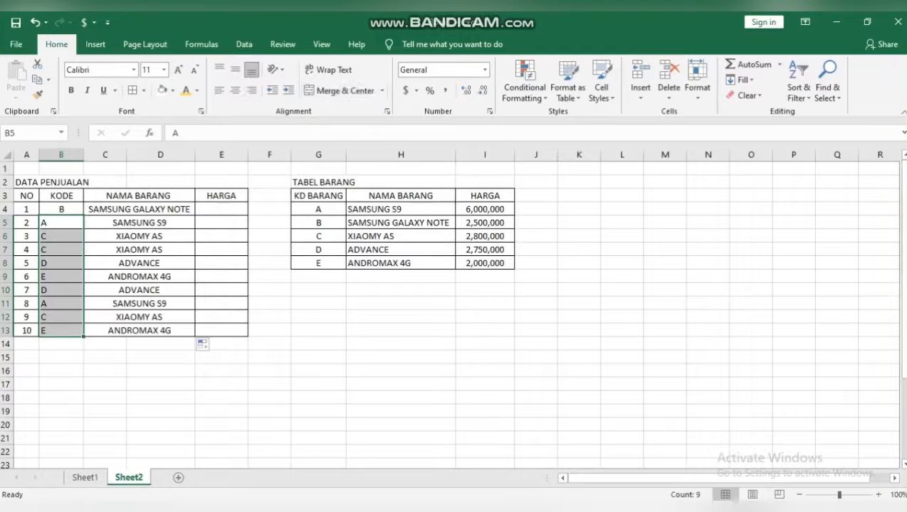
click(235, 91)
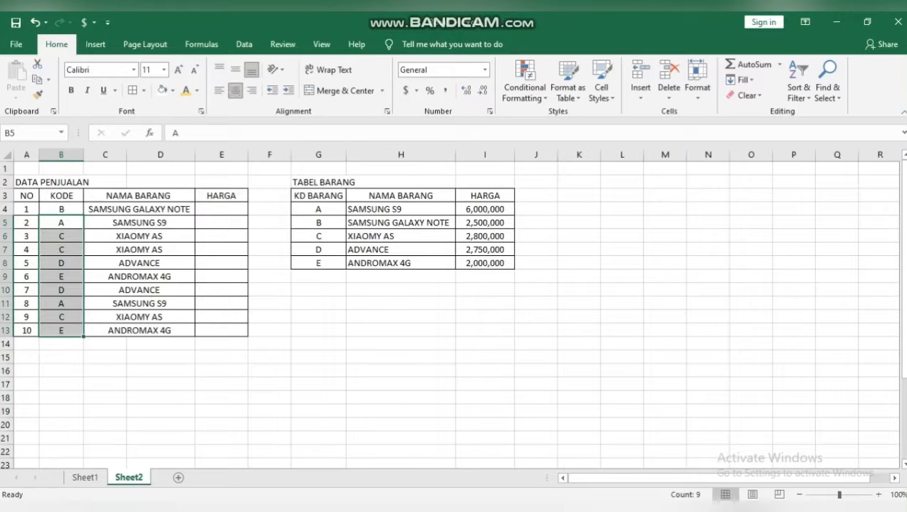
Look up the first sale's price in E4 with =VLOOKUP(B4,G4:I8,3,FALSE)
click(222, 209)
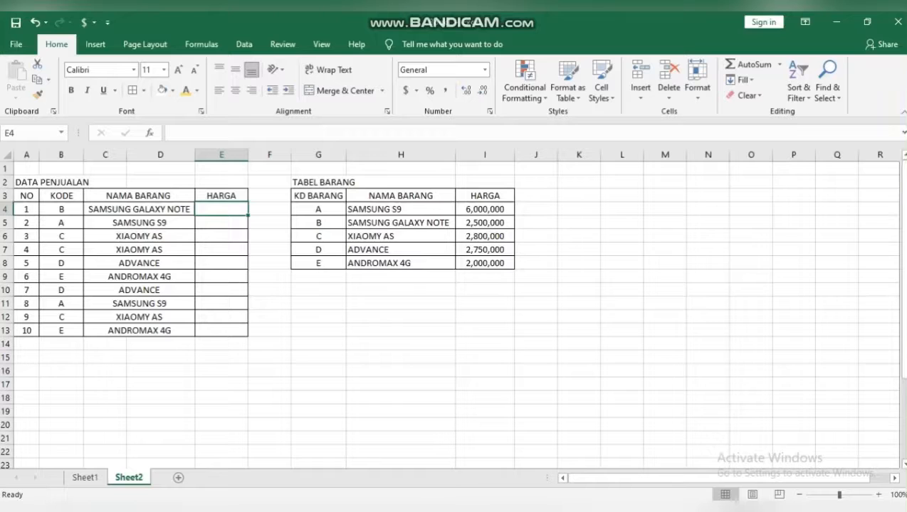
text(=V)
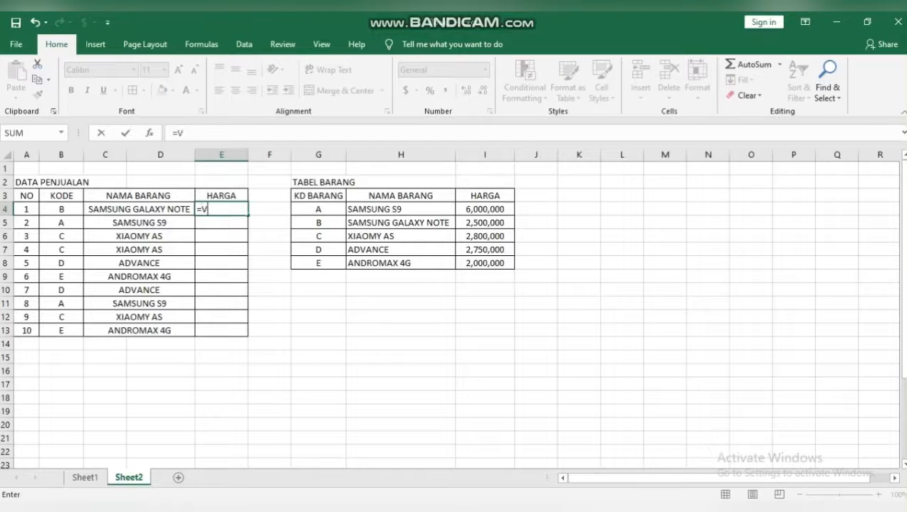
text(LO)
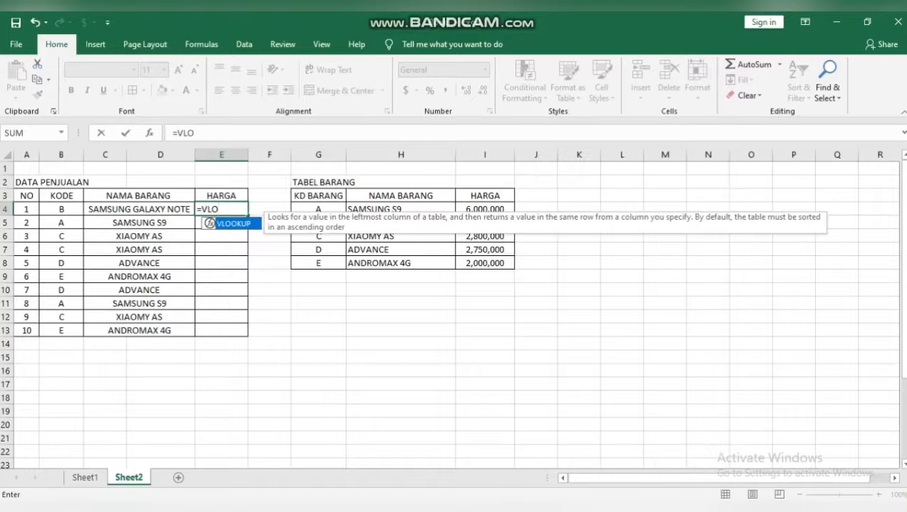
key(Tab)
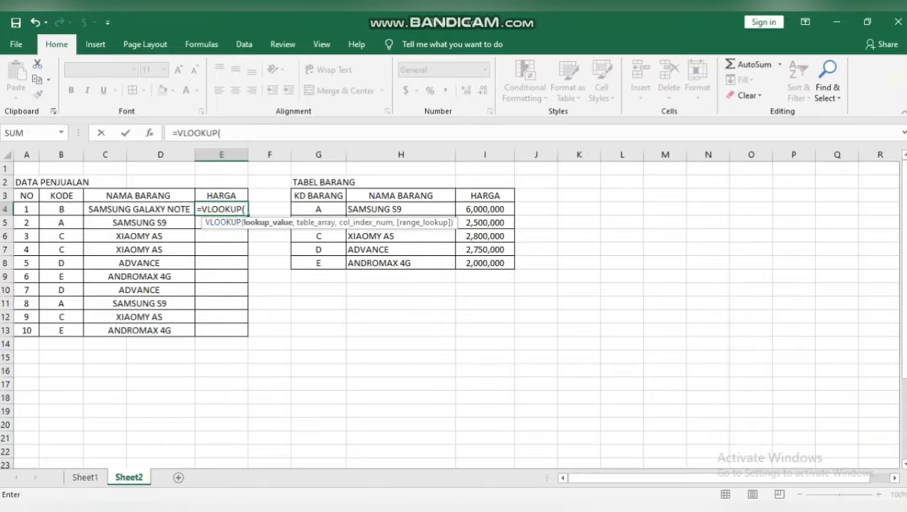
click(61, 209)
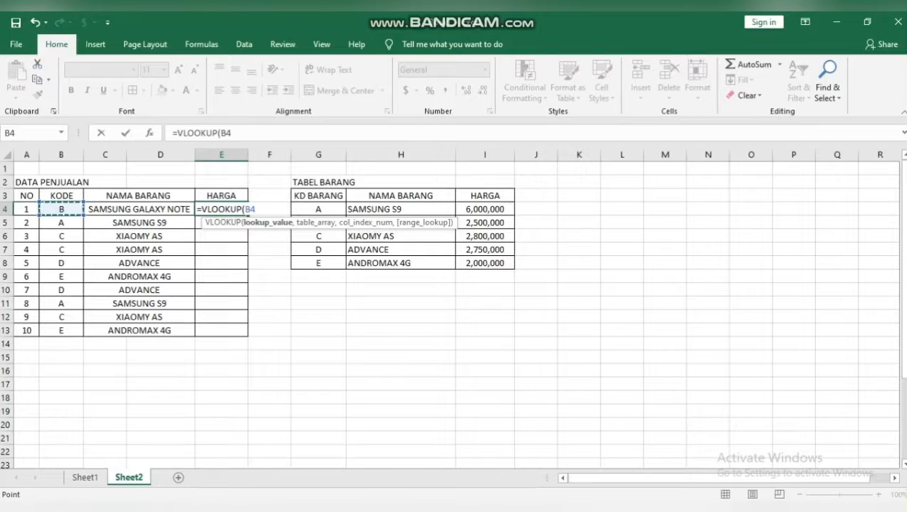
text(,)
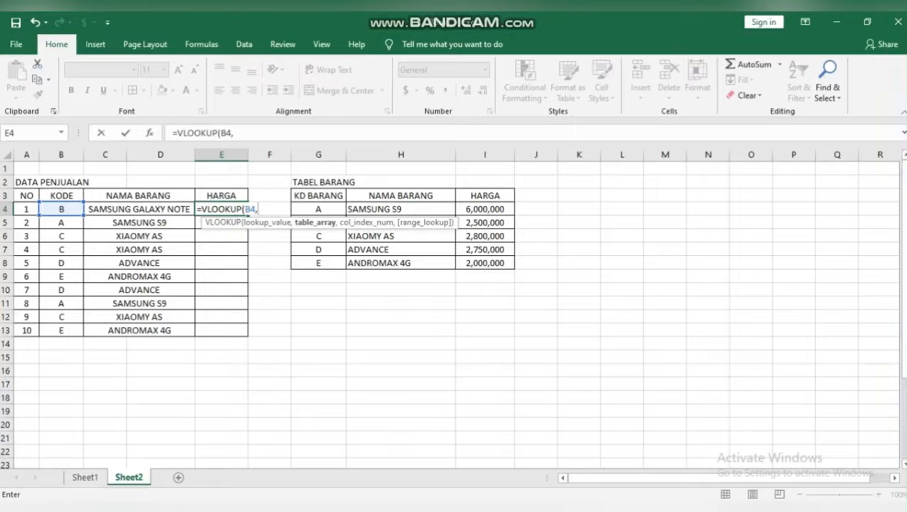
drag(318, 209, 498, 263)
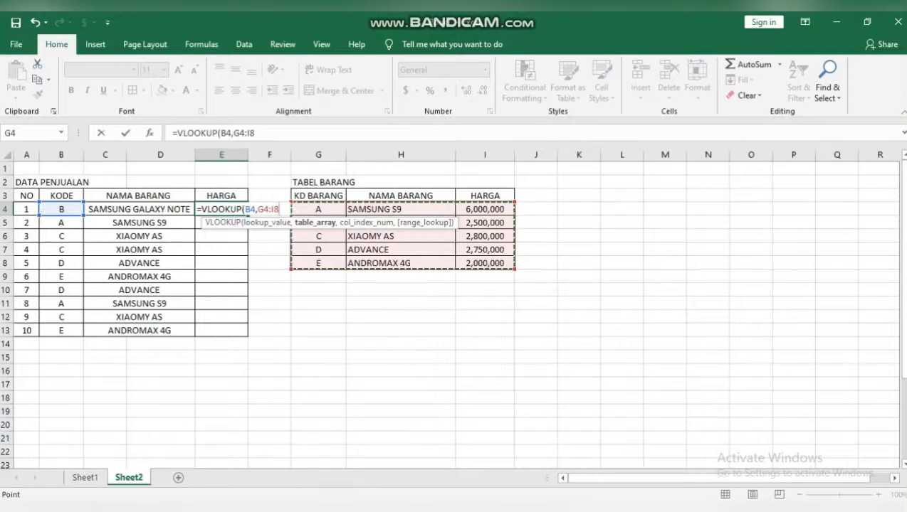
text(,)
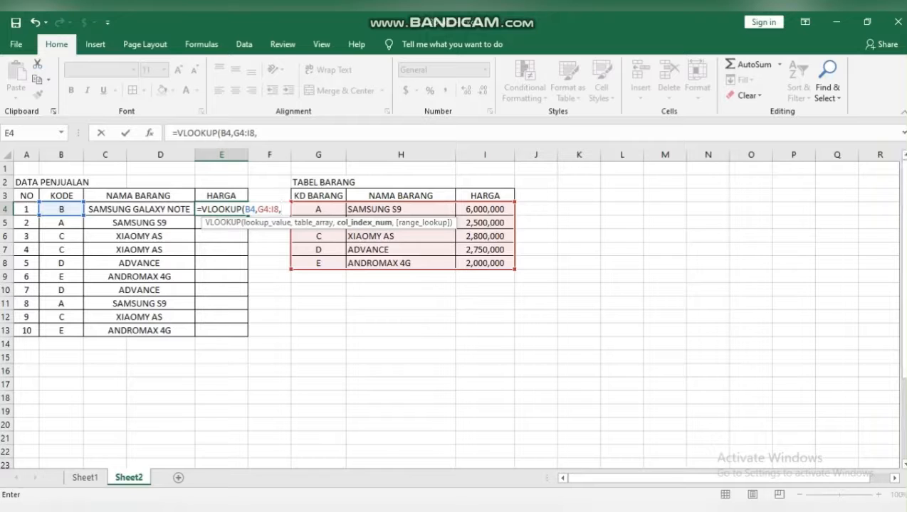
text(3)
text(,)
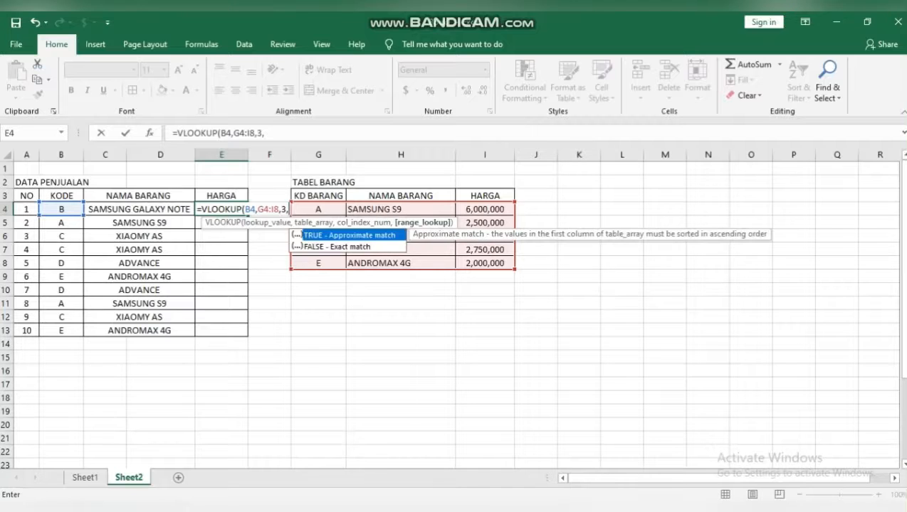
key(Down)
key(Tab)
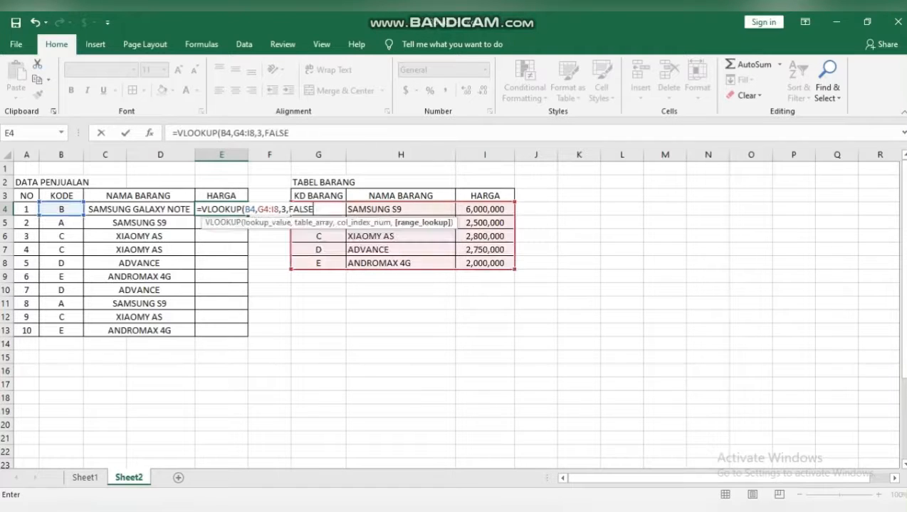
key(Return)
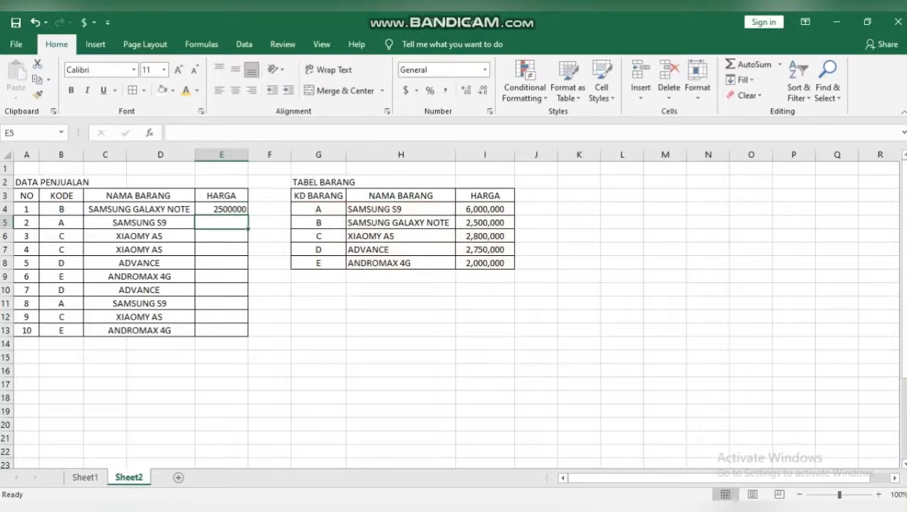
Make the table range in E4's price lookup absolute as $G$4:$I$8
click(221, 209)
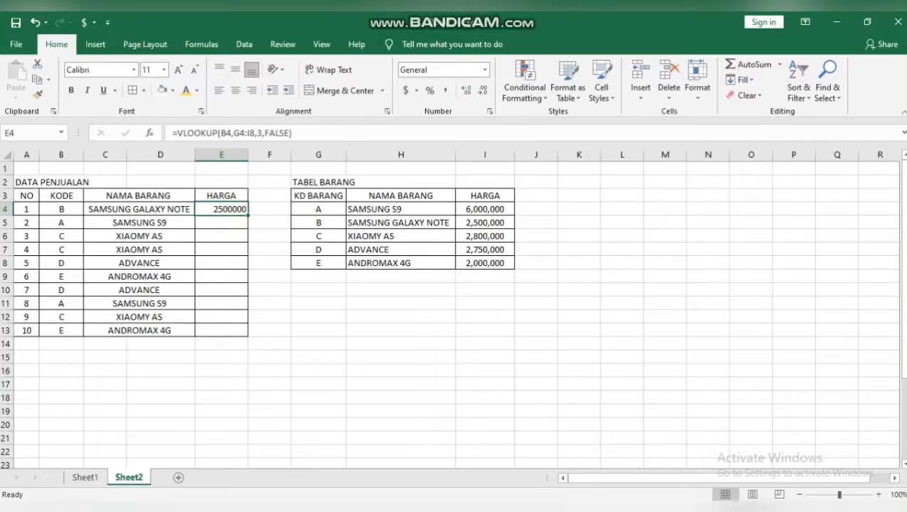
double_click(218, 209)
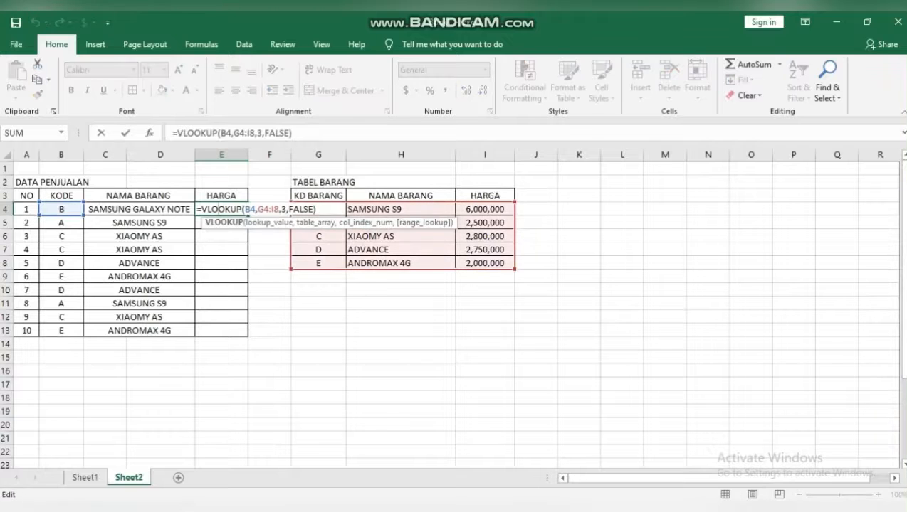
drag(256, 209, 277, 209)
click(269, 209)
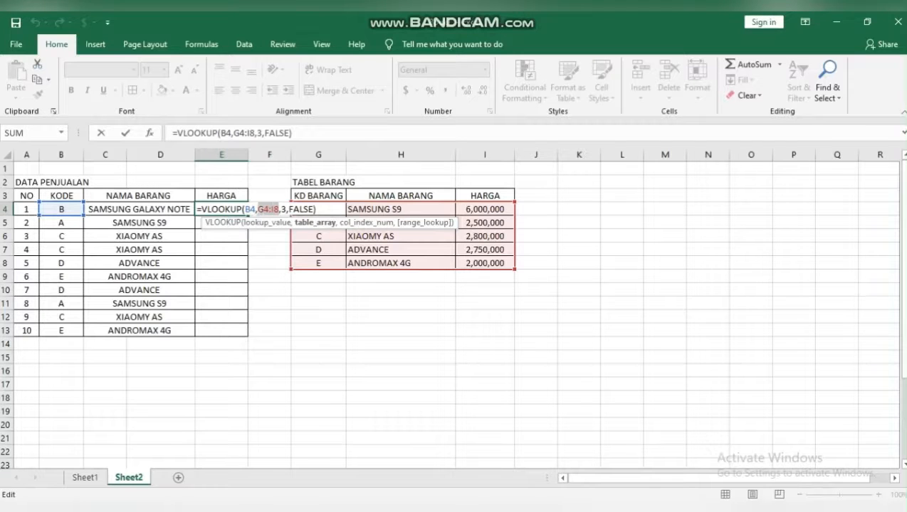
key(F4)
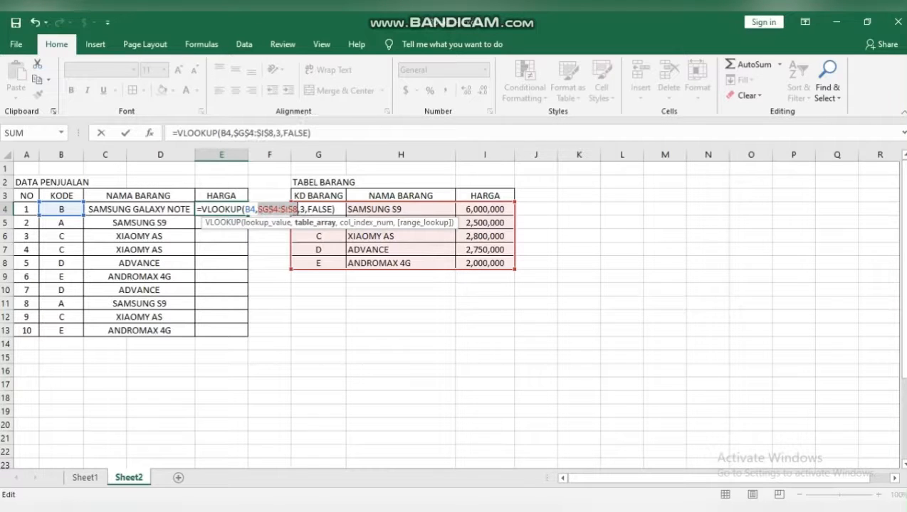
key(Return)
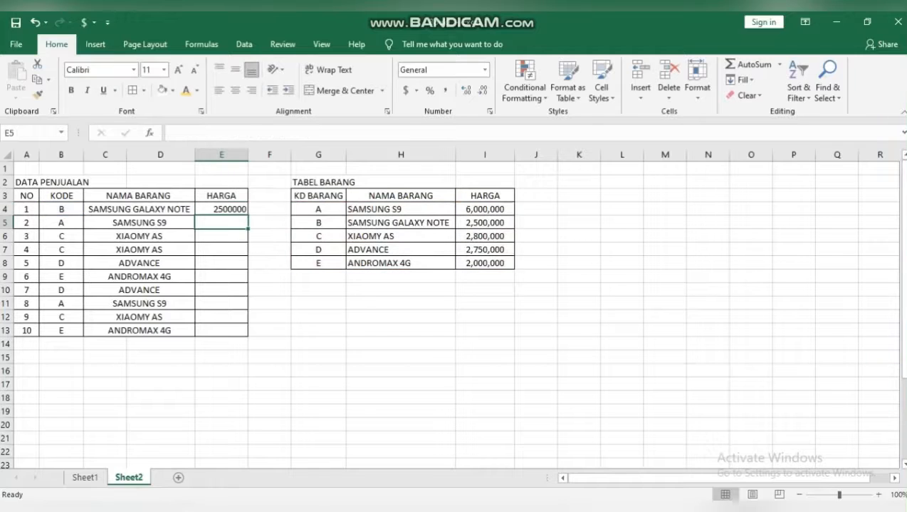
Fill the HARGA lookup from E4 down to E13
click(221, 209)
drag(248, 215, 244, 335)
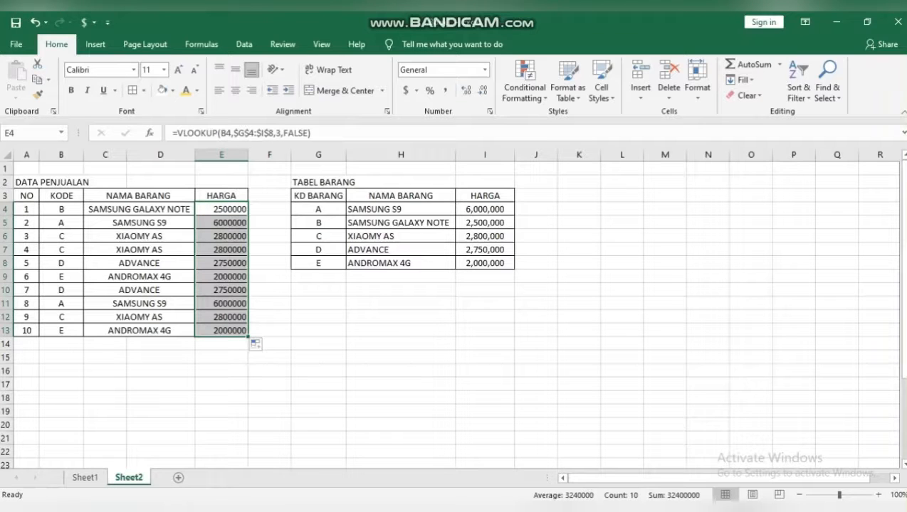
click(235, 331)
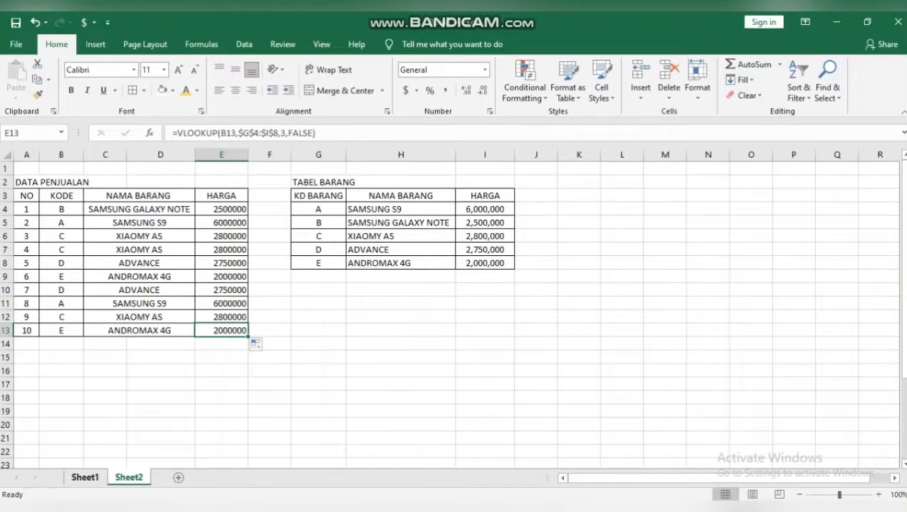
On Sheet1, look up the first student's major name in C18 with =HLOOKUP(B18,G17:I19,2,FALSE)
click(84, 478)
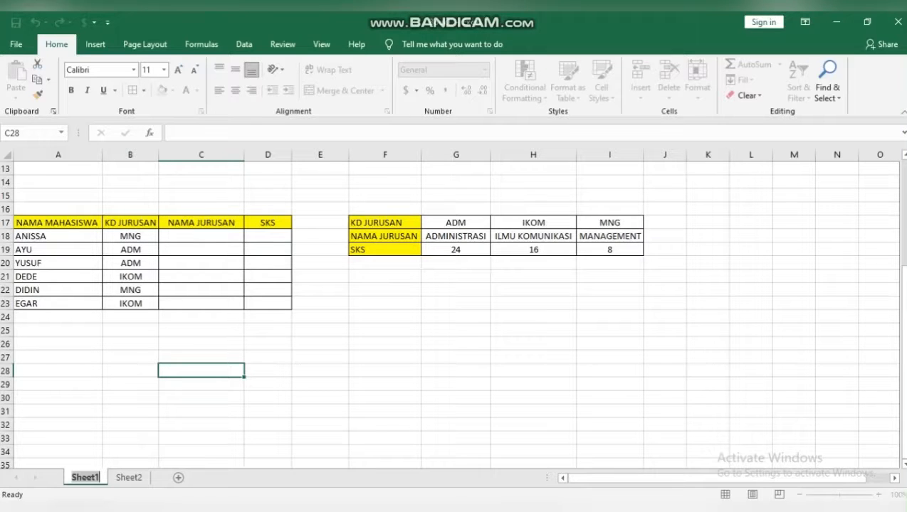
click(201, 236)
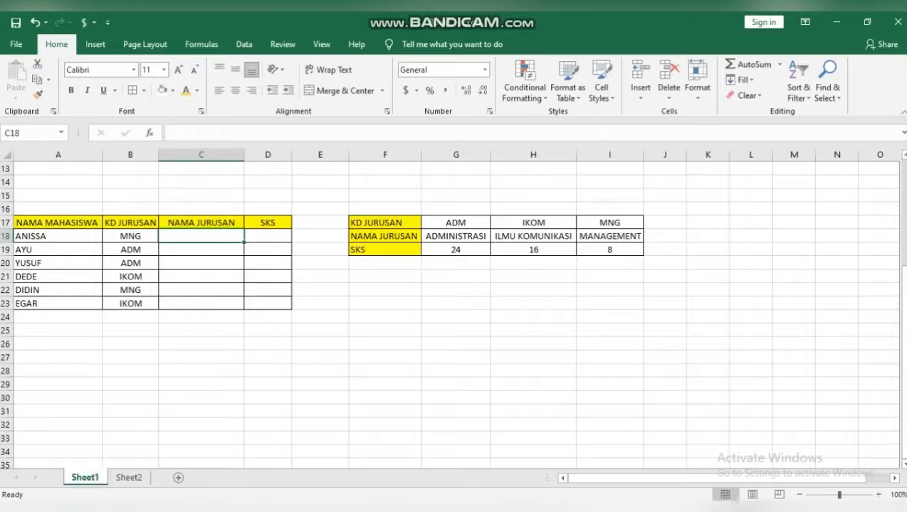
text(=H)
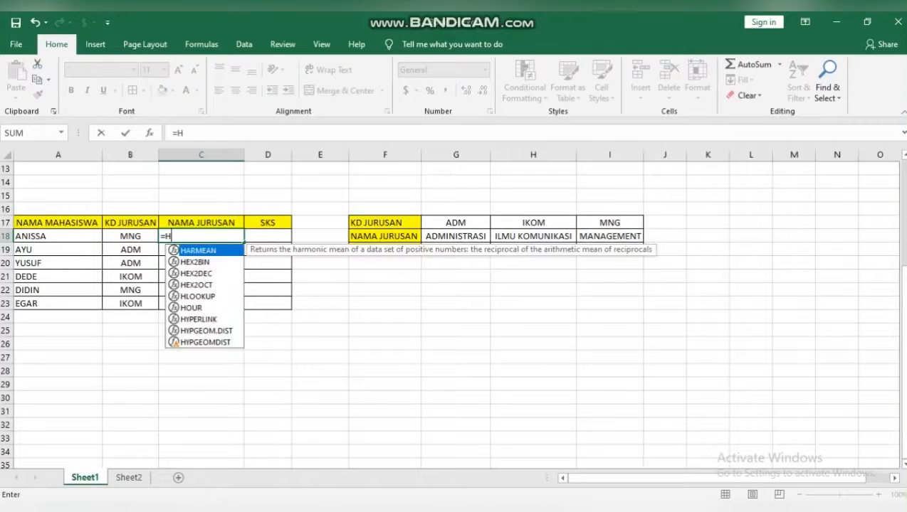
text(LO)
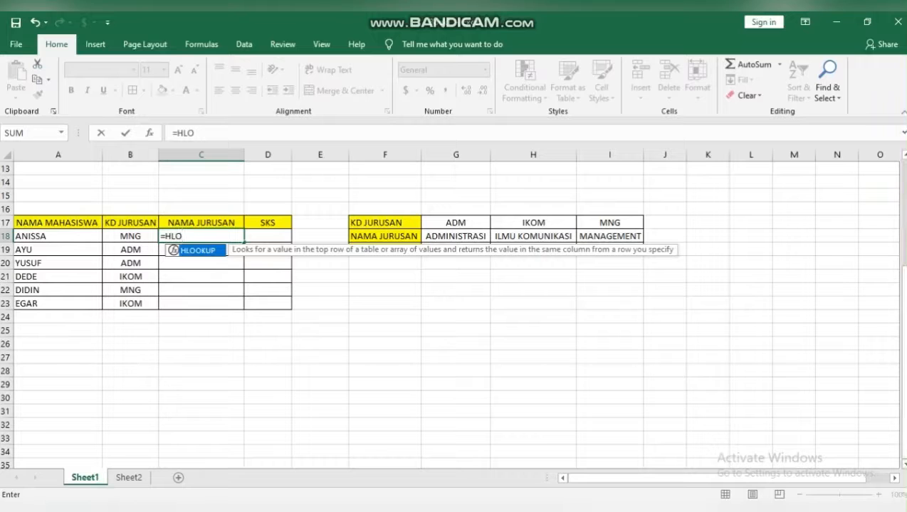
key(Tab)
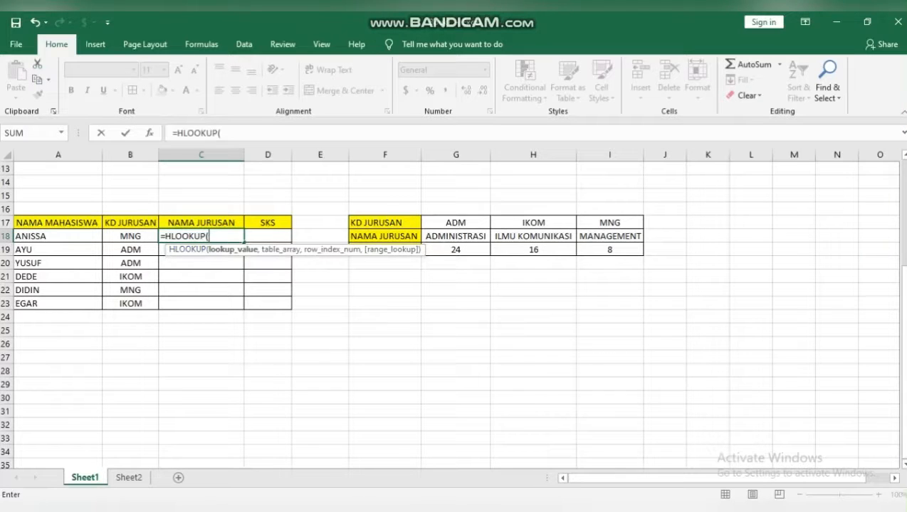
click(131, 235)
text(,)
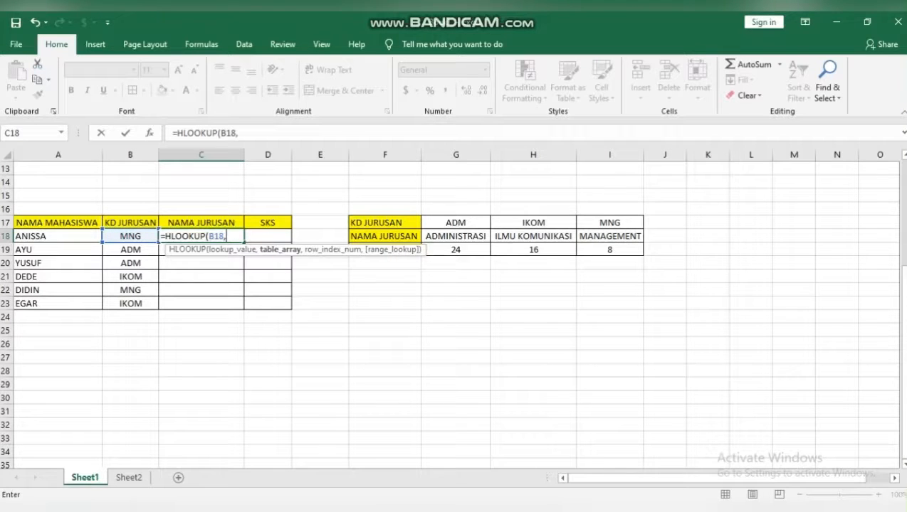
click(456, 223)
drag(455, 223, 619, 251)
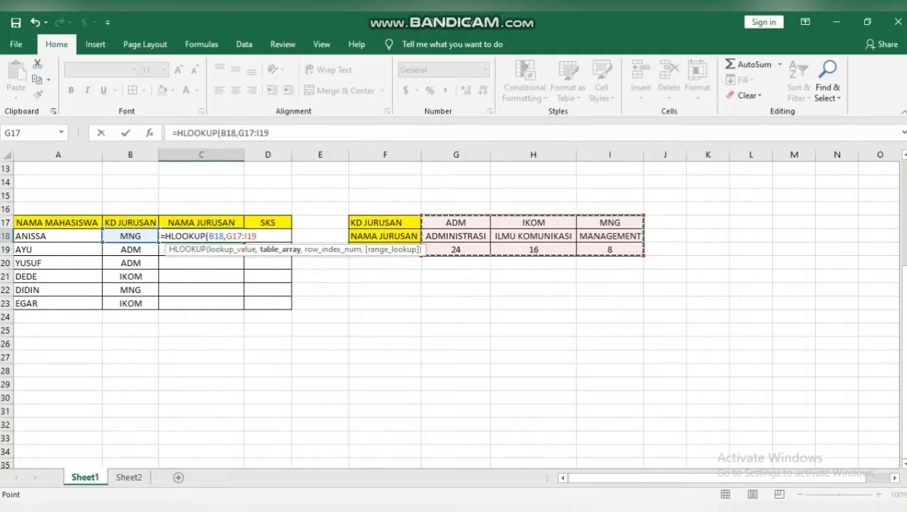
text(,)
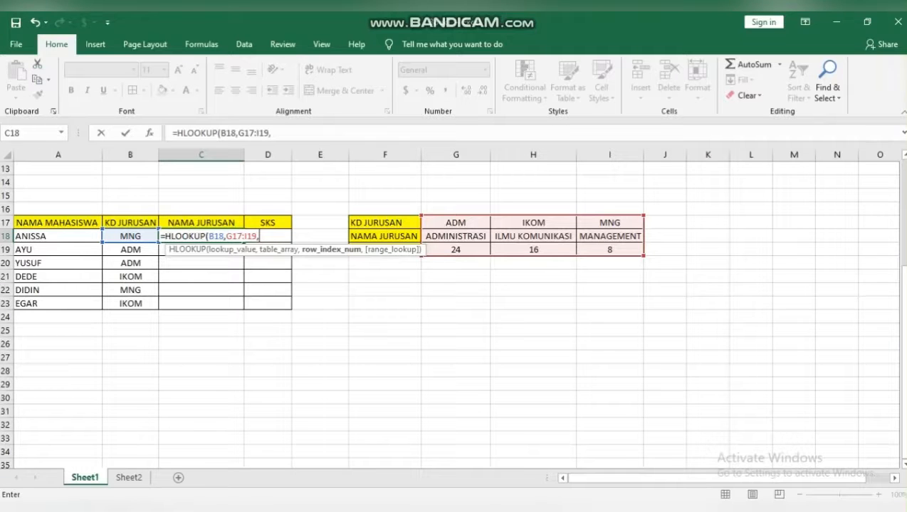
text(2,)
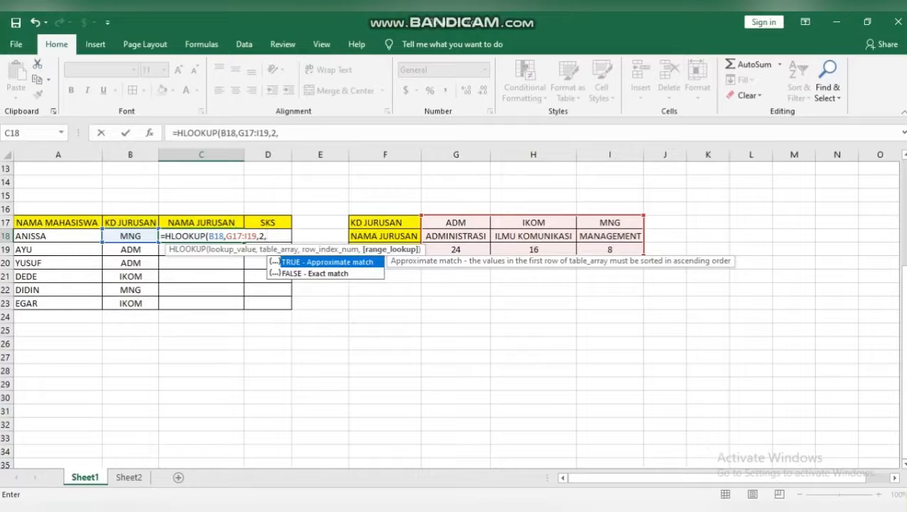
key(Down)
key(Tab)
text())
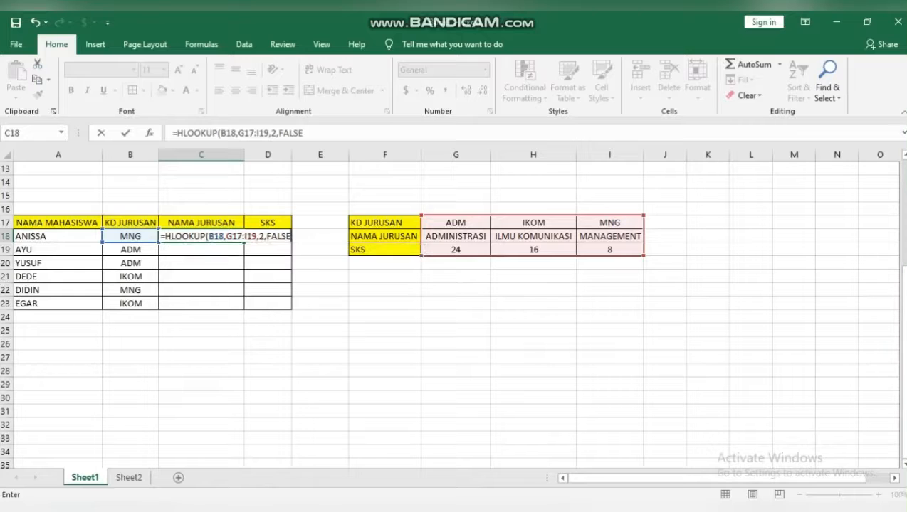
key(Return)
Make the table range in C18's lookup absolute as $G$17:$I$19 and fill the formula down to C23
double_click(206, 236)
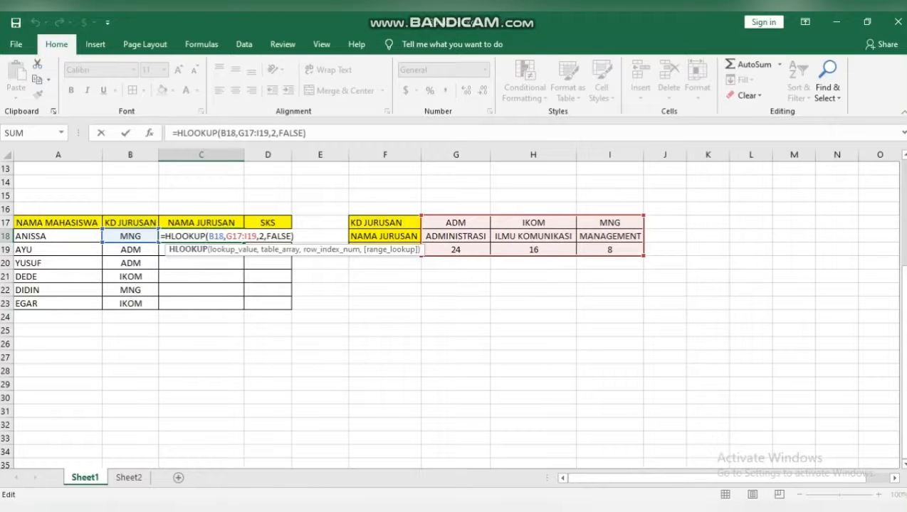
drag(231, 236, 251, 236)
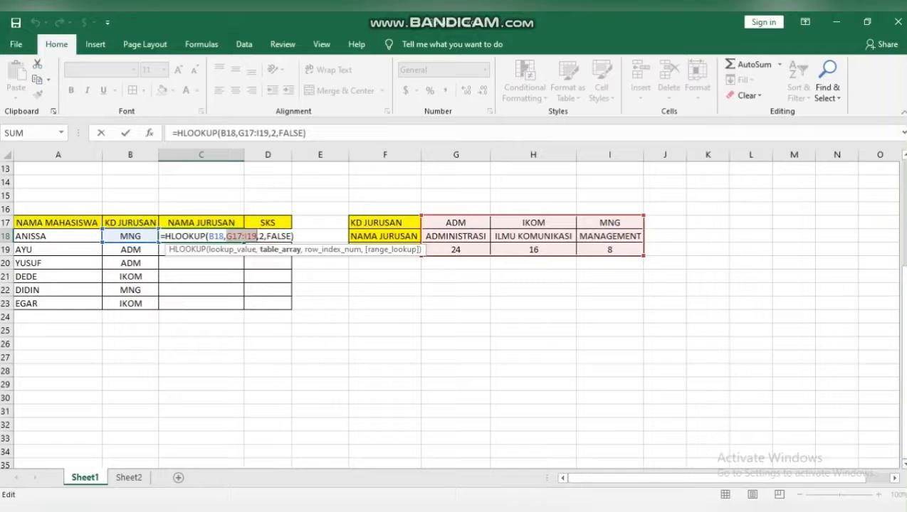
key(F4)
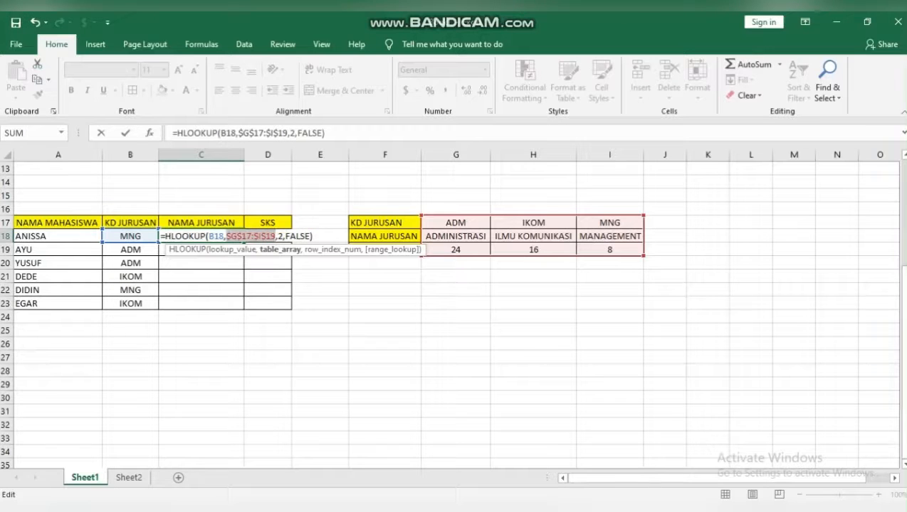
key(Return)
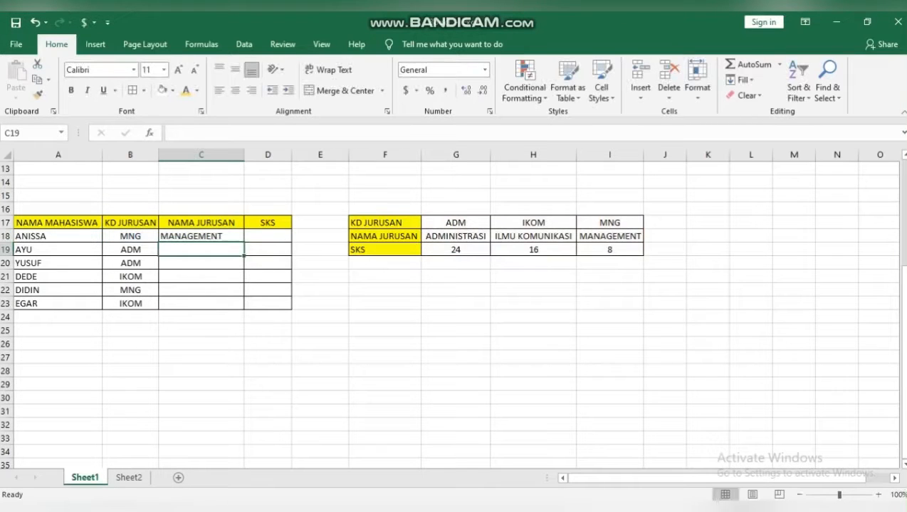
click(200, 236)
drag(243, 243, 242, 307)
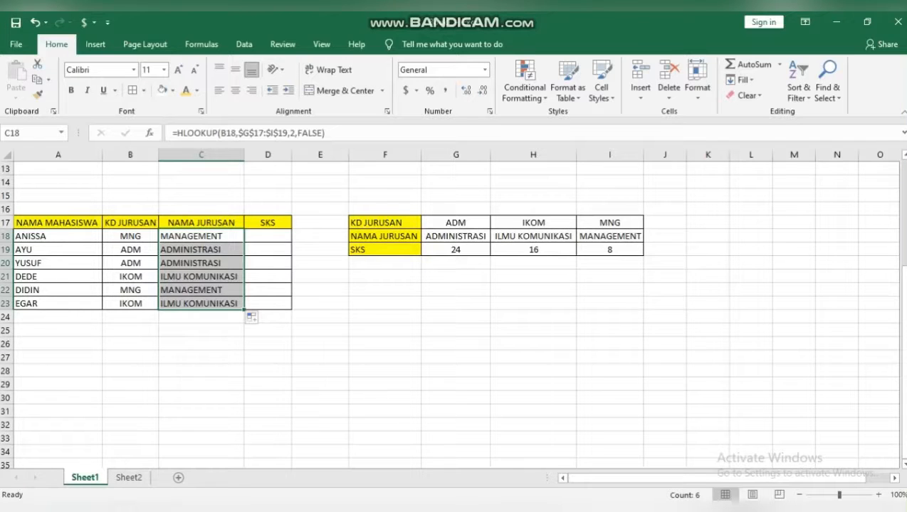
Look up the first student's SKS in D18 with =HLOOKUP(B18,G17:I19,3,E19)
click(268, 236)
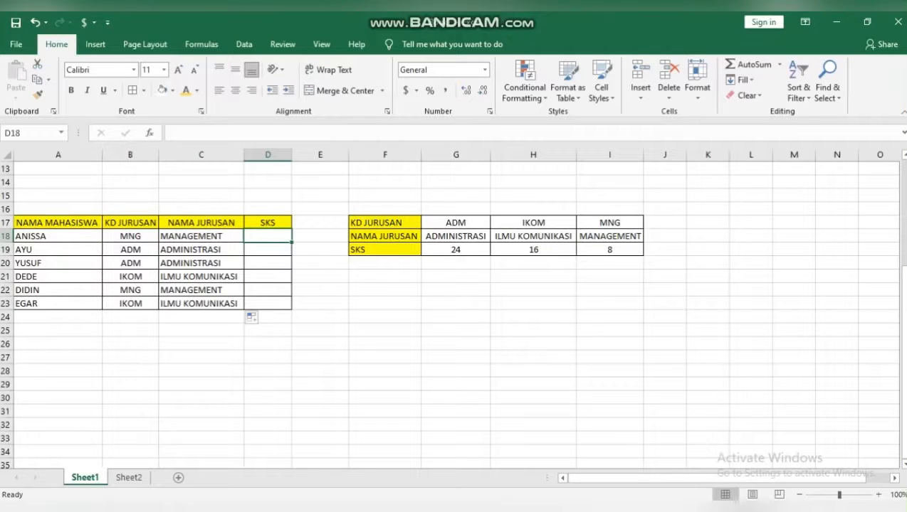
text(=HLO)
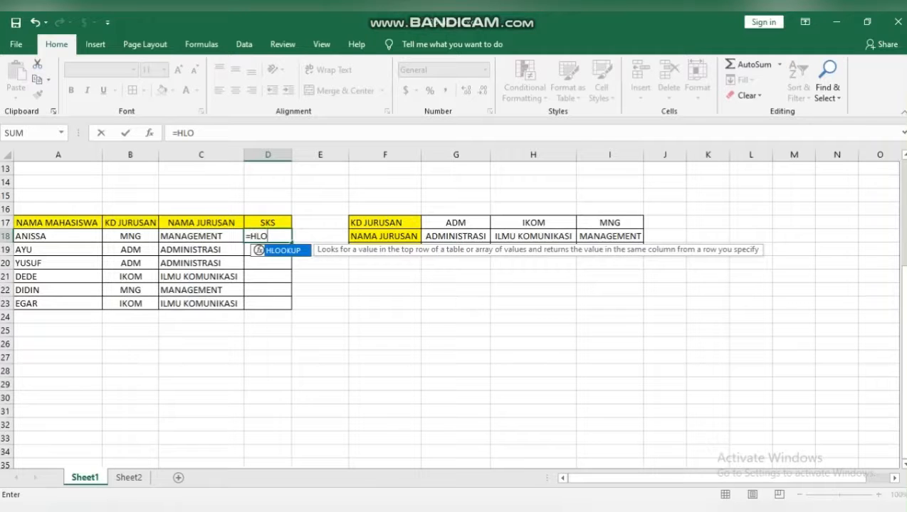
key(Tab)
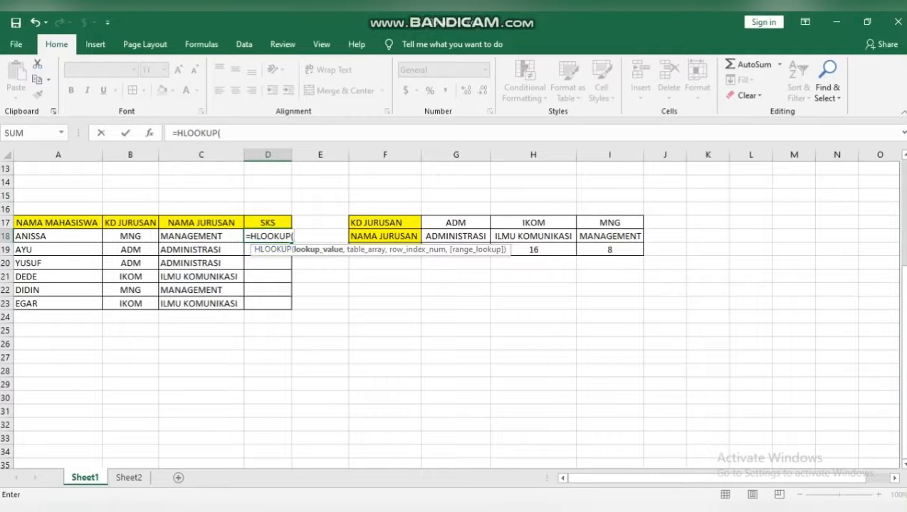
click(131, 236)
text(,)
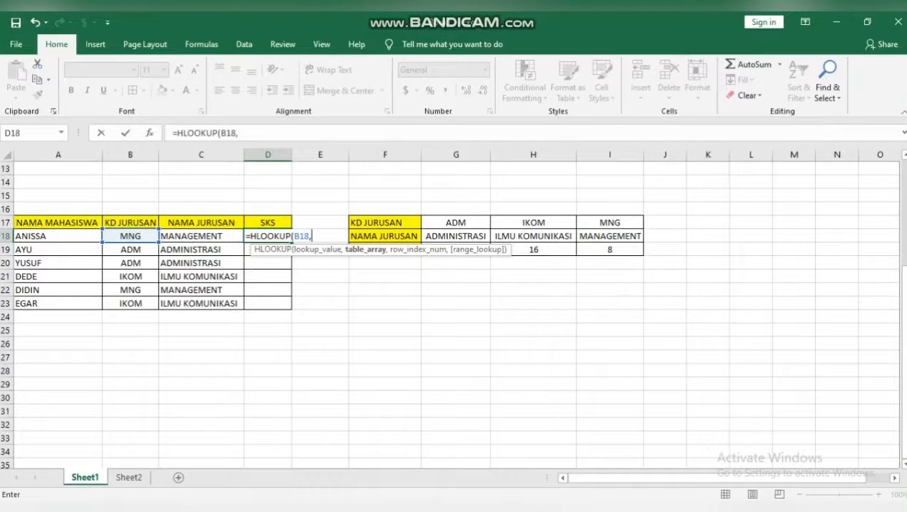
drag(456, 222, 641, 255)
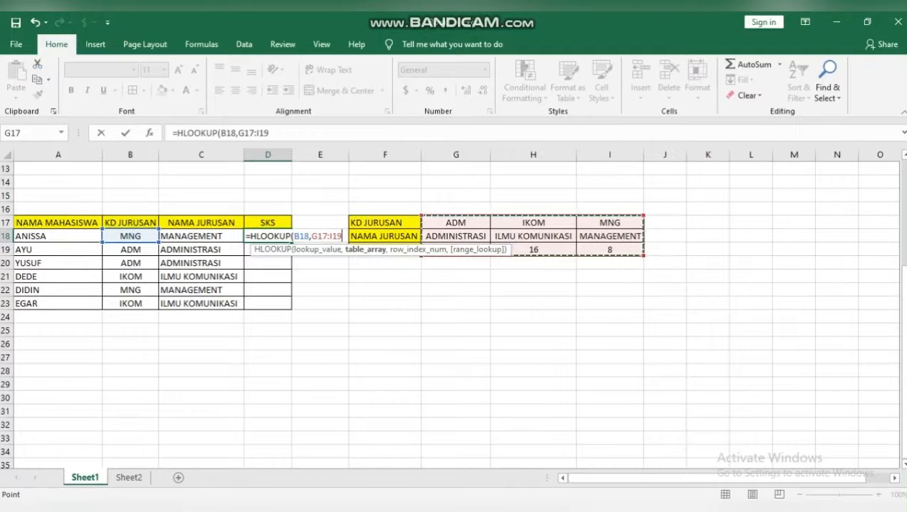
text(,)
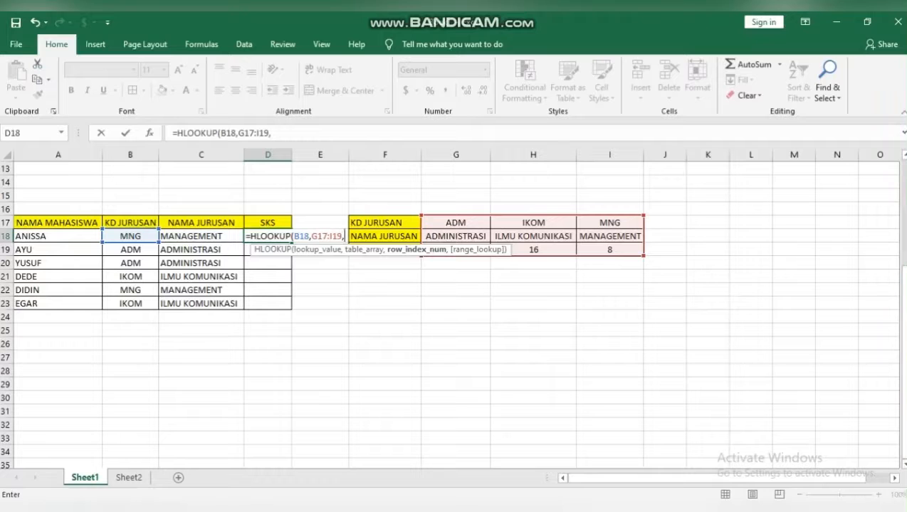
text(3)
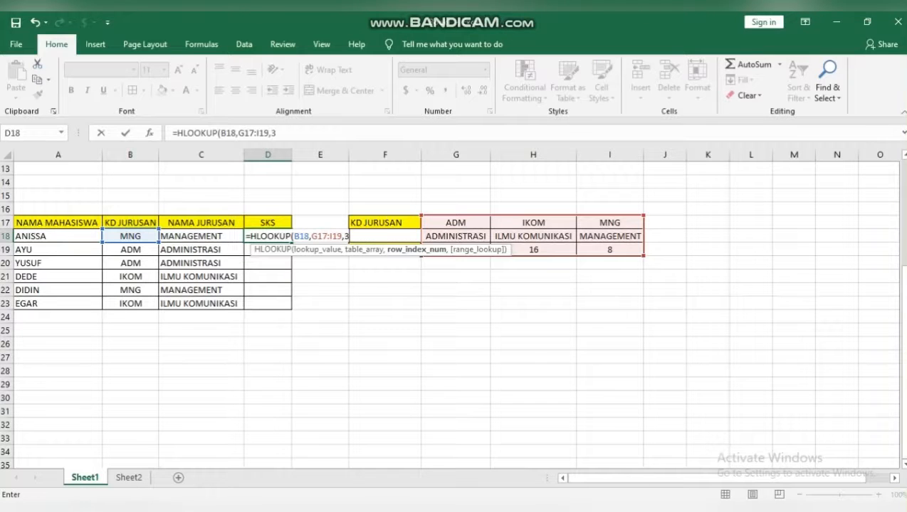
text(,)
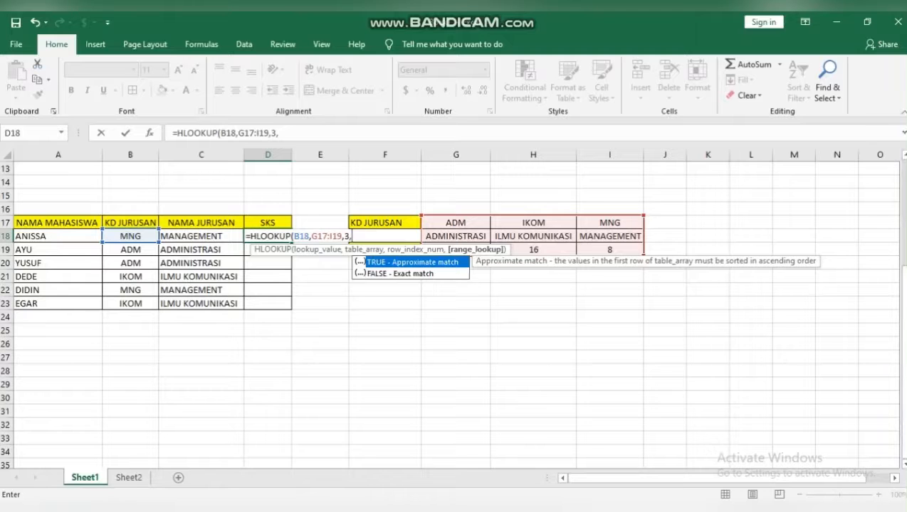
key(Down)
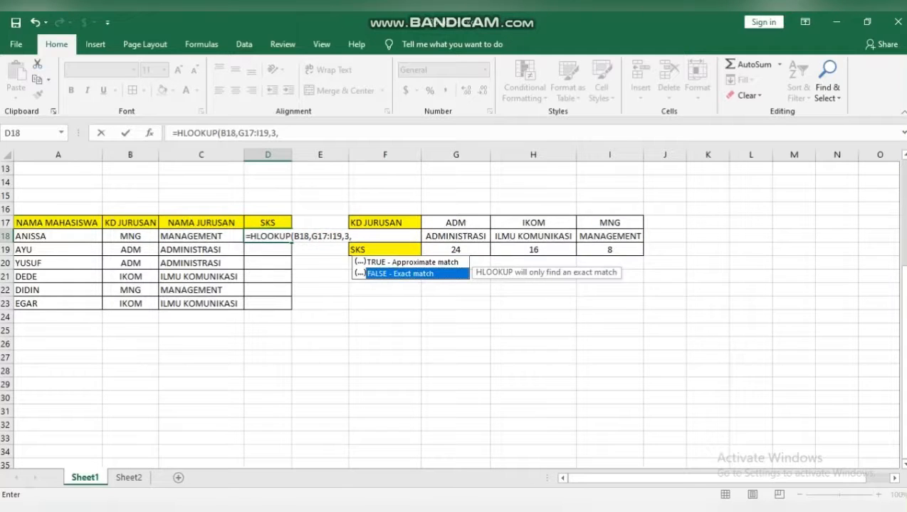
key(Tab)
key(Return)
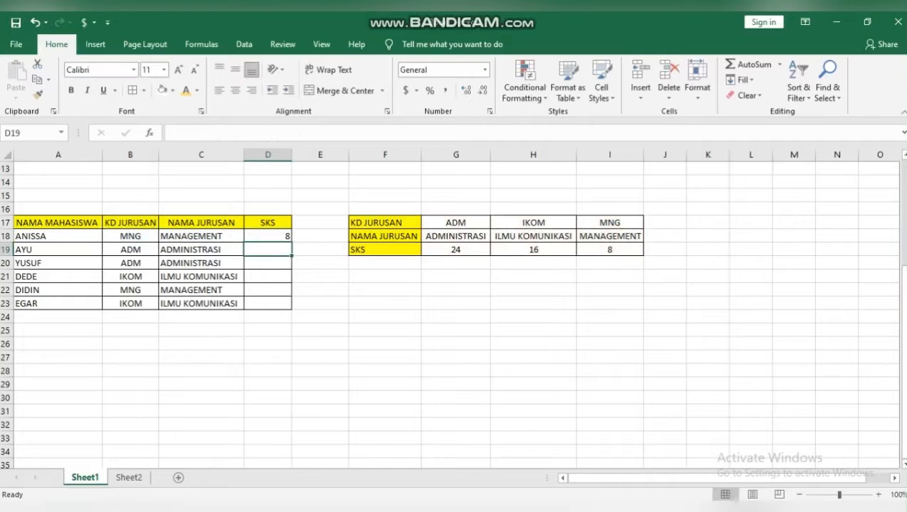
Make the table range in D18's SKS lookup absolute as $G$17:$I$19 and fill the formula down to D23
click(267, 236)
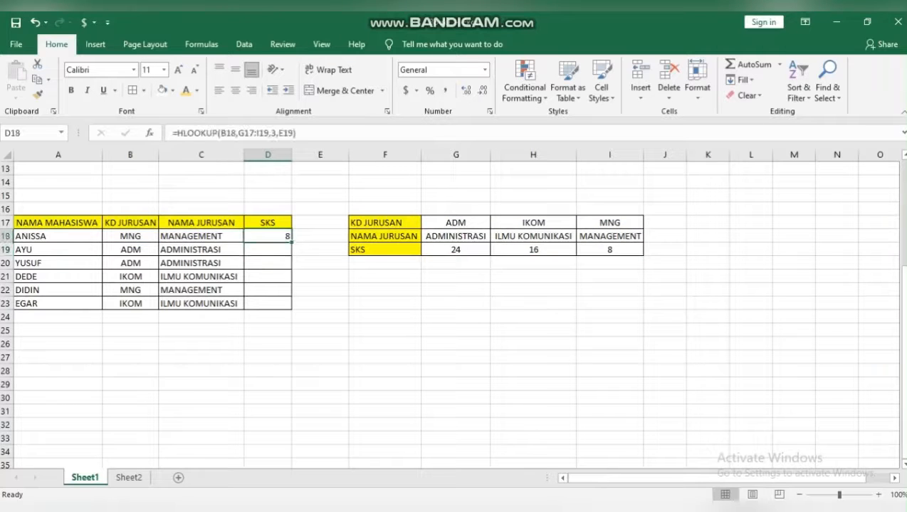
double_click(271, 236)
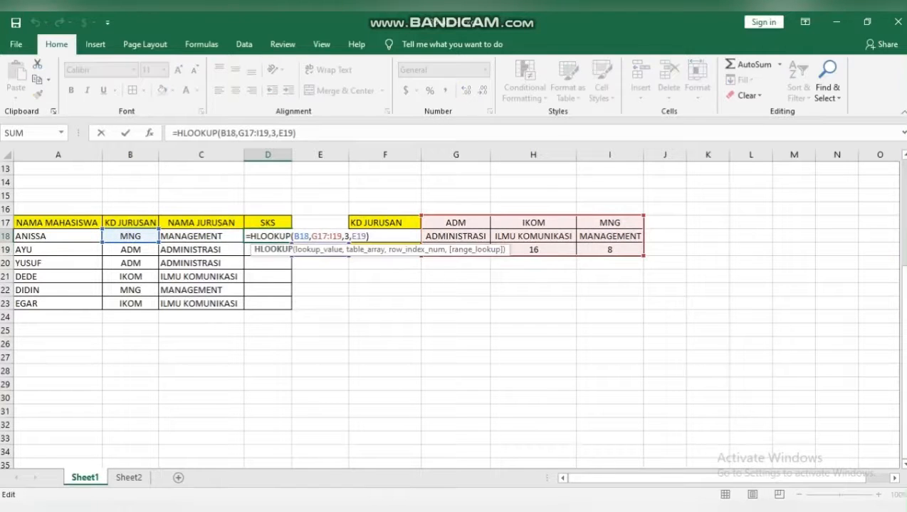
drag(310, 236, 337, 236)
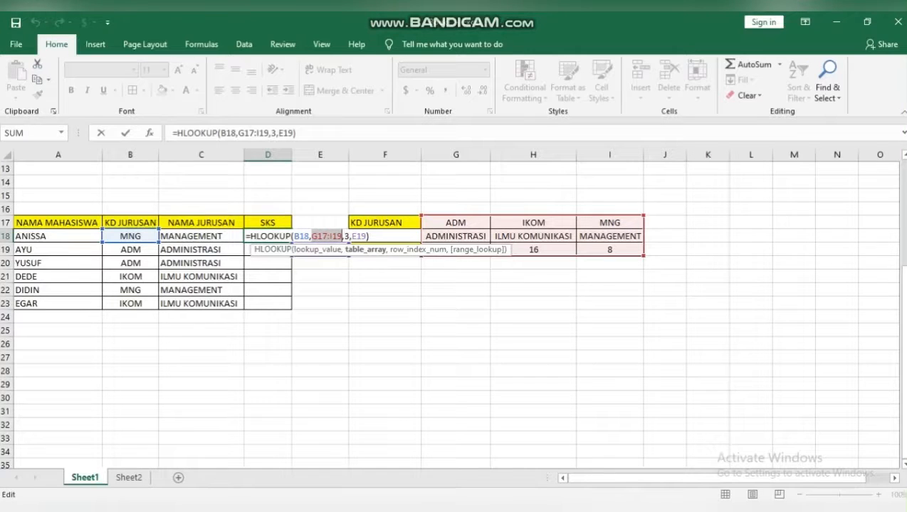
key(F4)
key(Return)
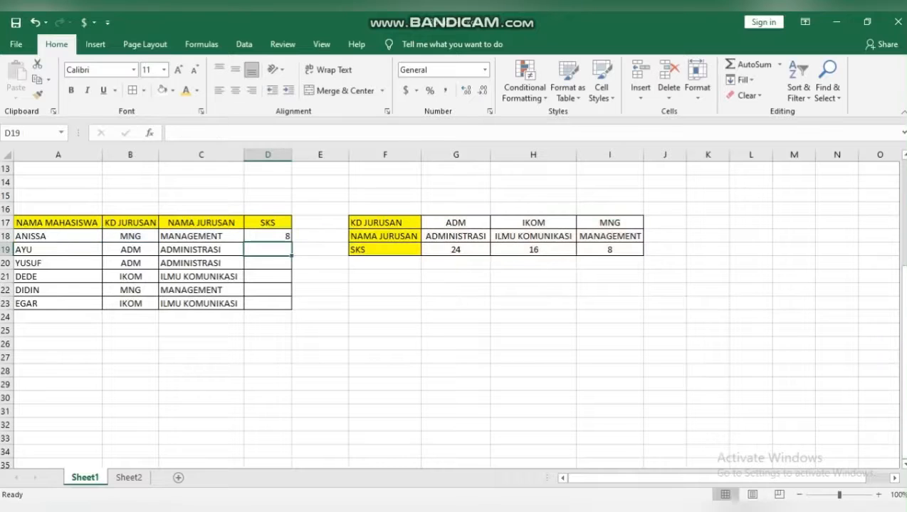
click(268, 236)
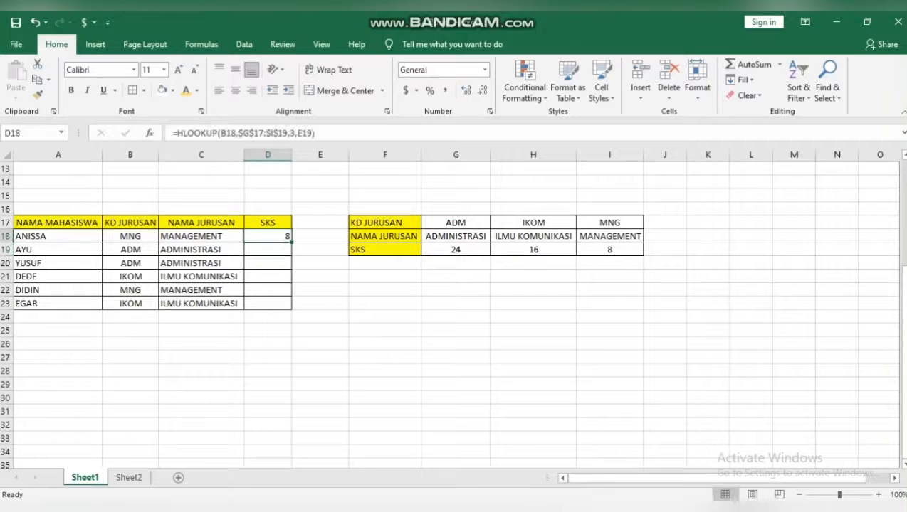
drag(291, 242, 291, 307)
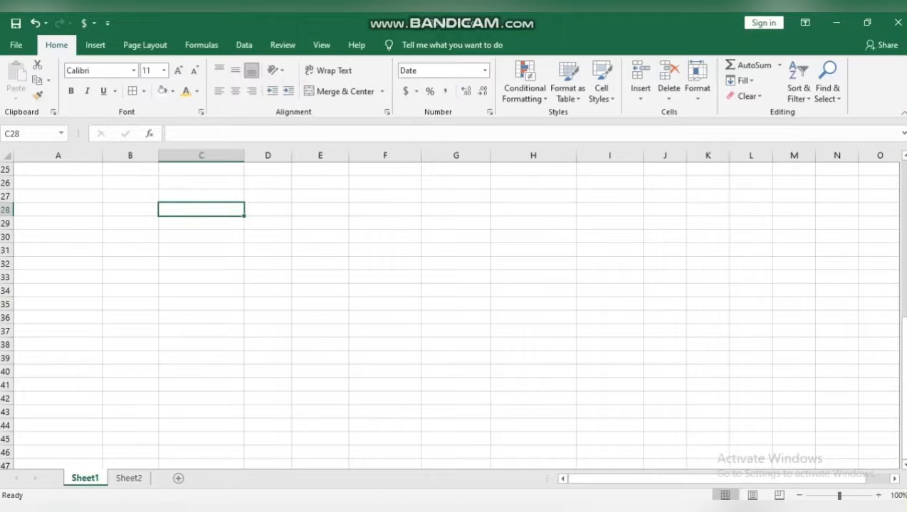
Enter the date formula =DATE(2021,4,4) in C28 of Sheet1
text(=da)
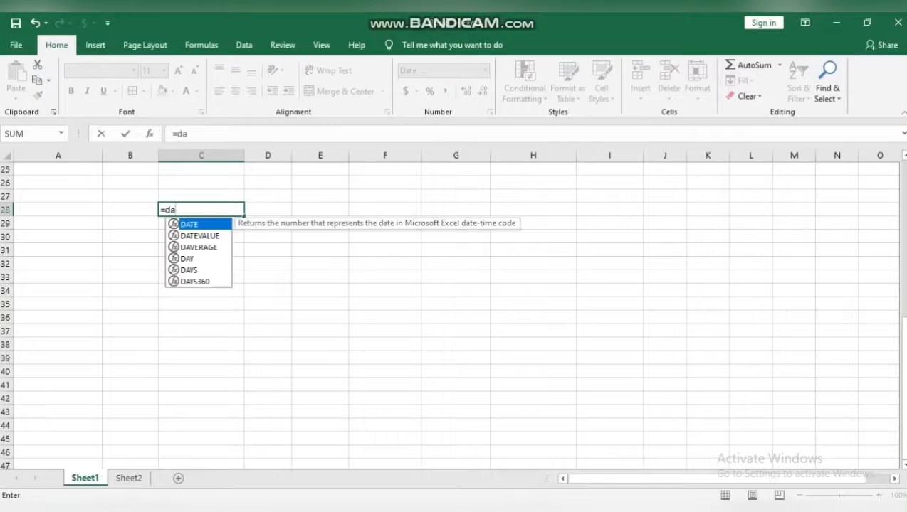
key(Tab)
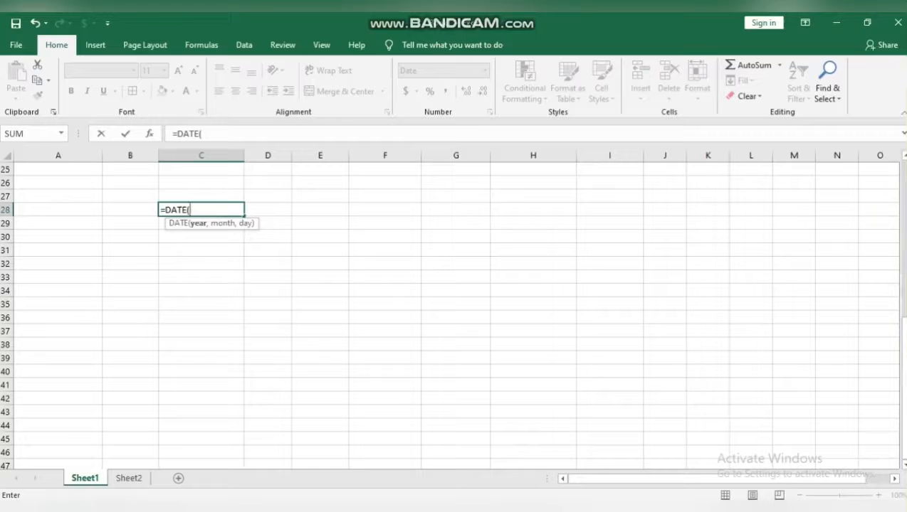
text(2021,)
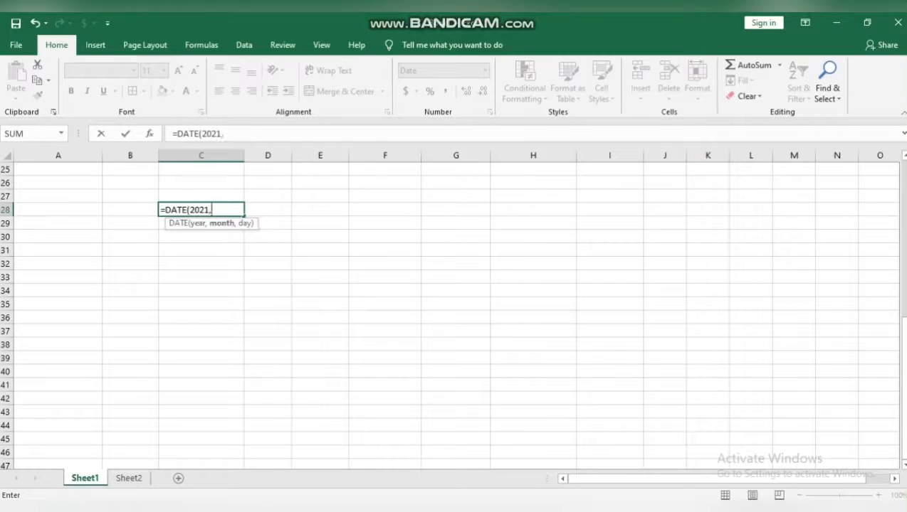
text(4,4)
key(Return)
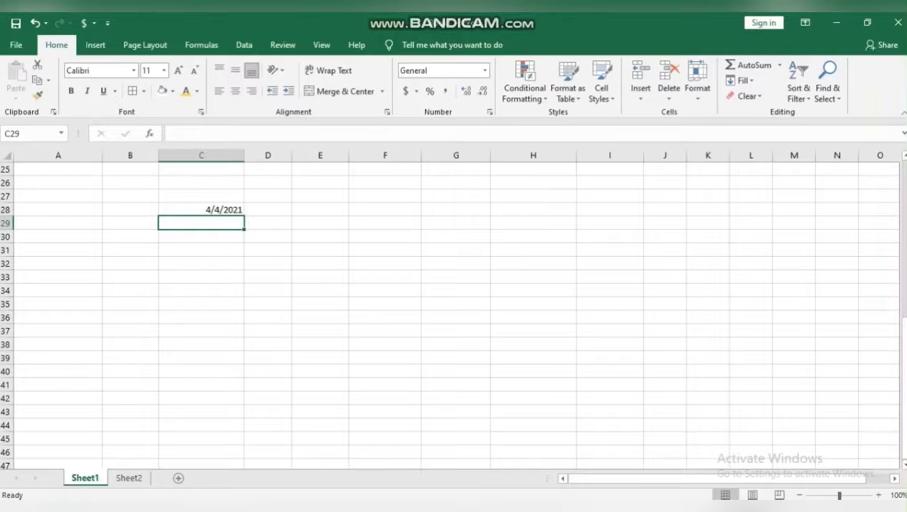
Wrap the date formula in C28 in a TEXT function so it reads =TEXT(DATE(2021,4,4),"dd-mm-yyyy")
click(201, 210)
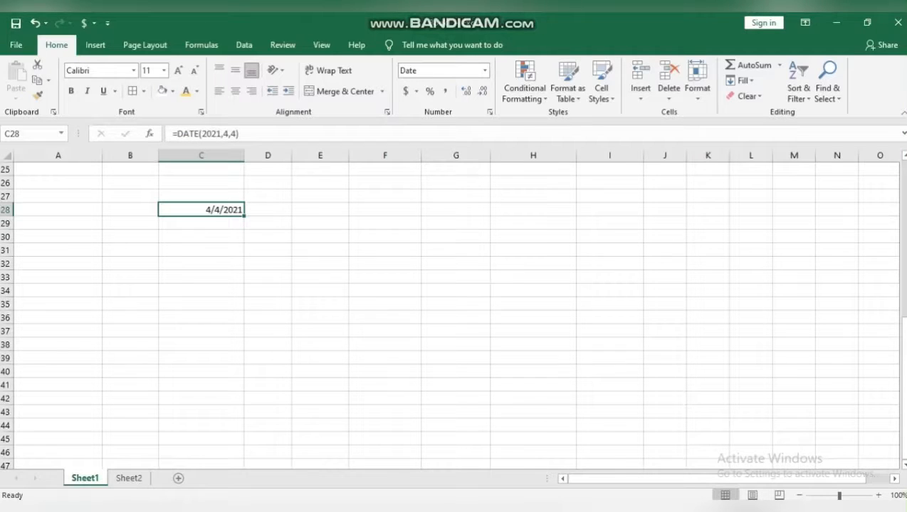
double_click(212, 210)
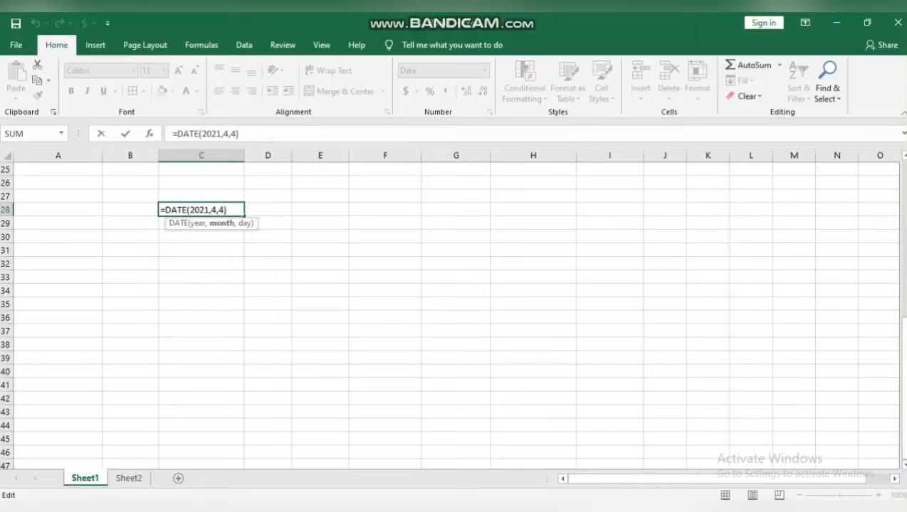
click(165, 210)
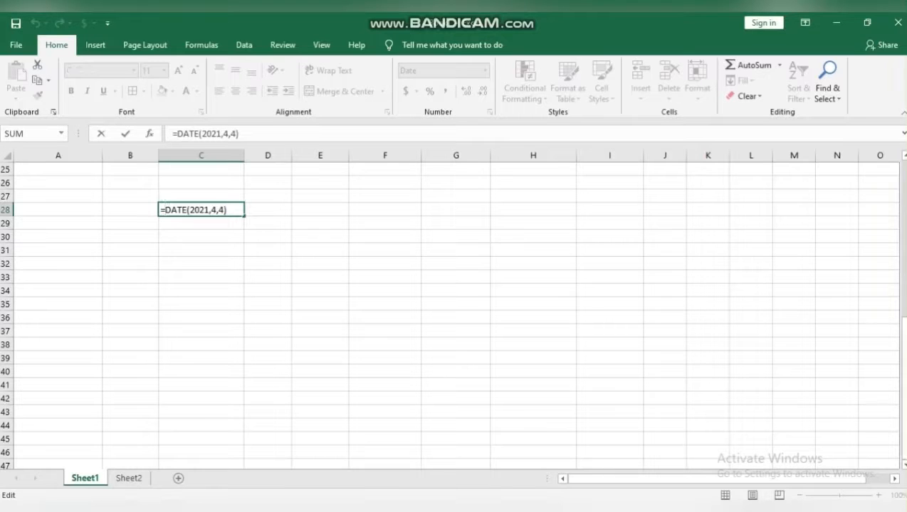
text(text)
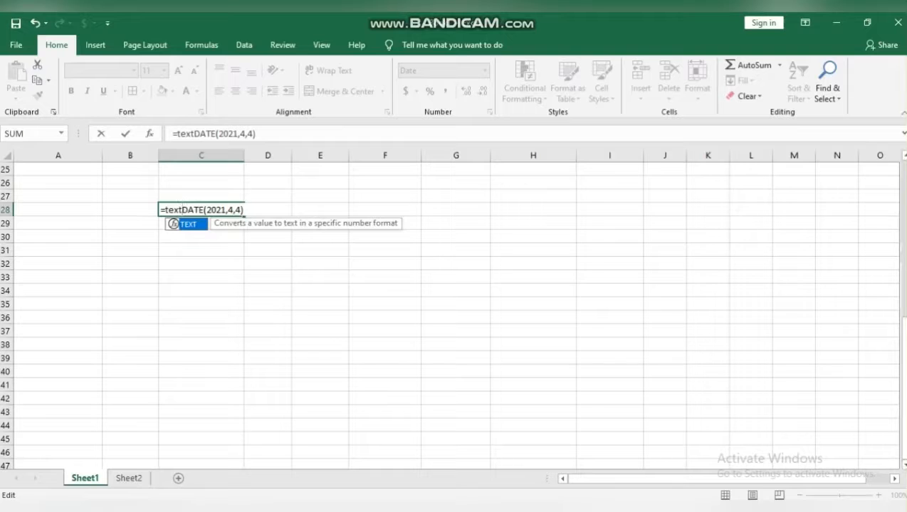
key(Tab)
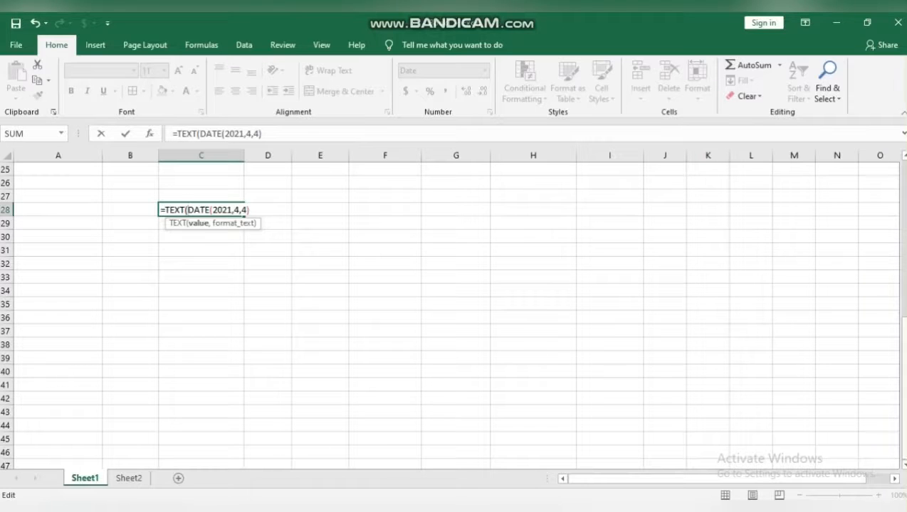
click(249, 210)
text(,"dd)
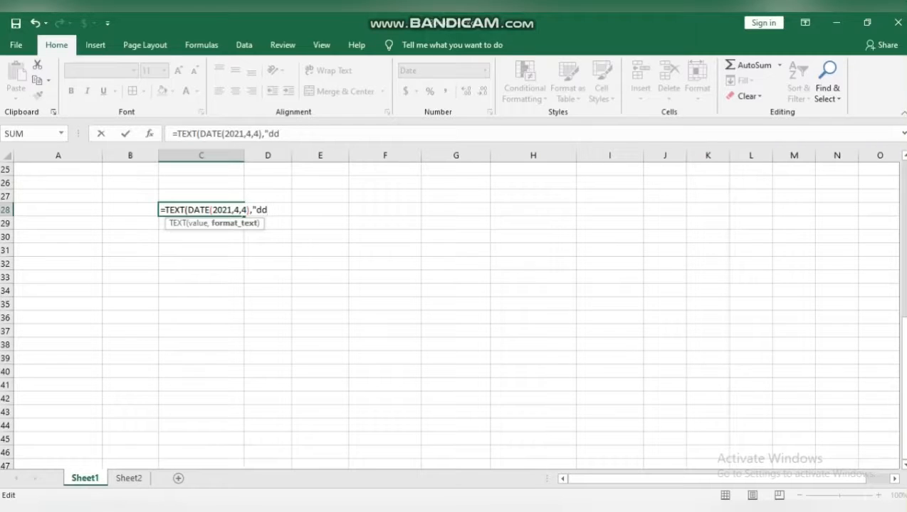
text(-mm-yyyy")
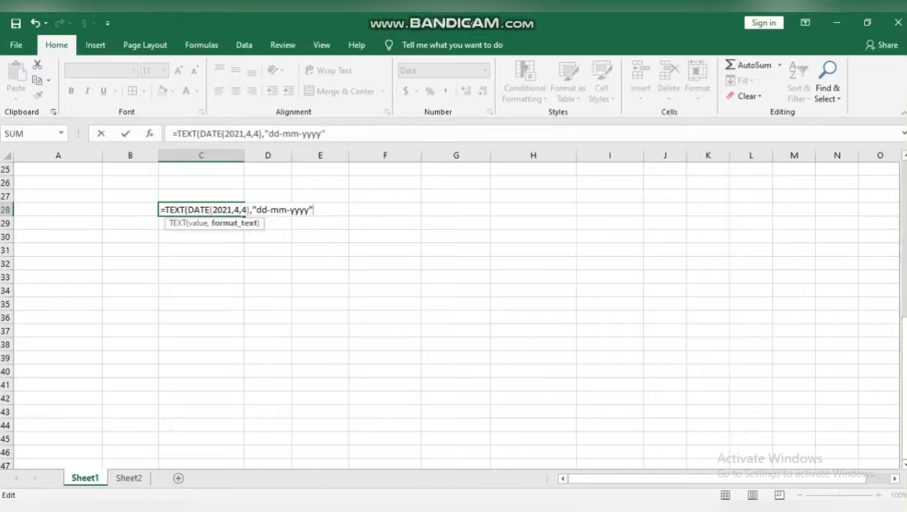
text())
key(ctrl+Return)
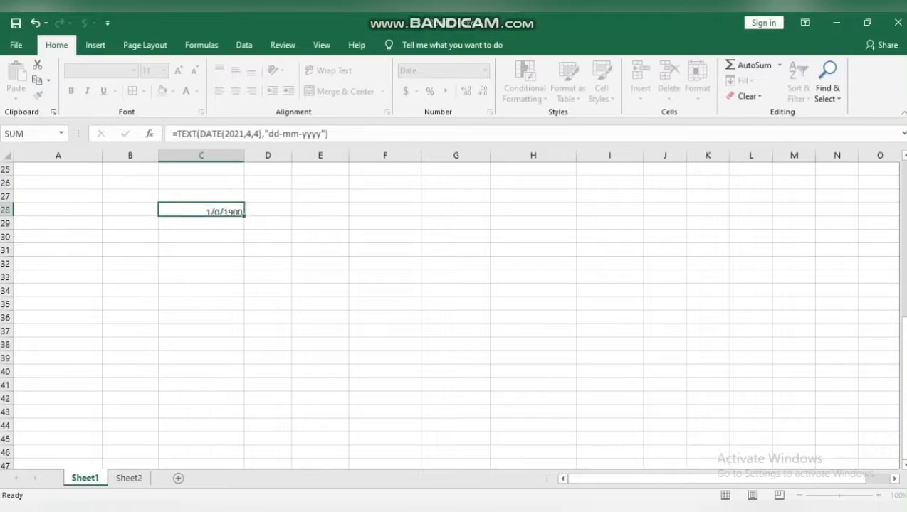
key(Return)
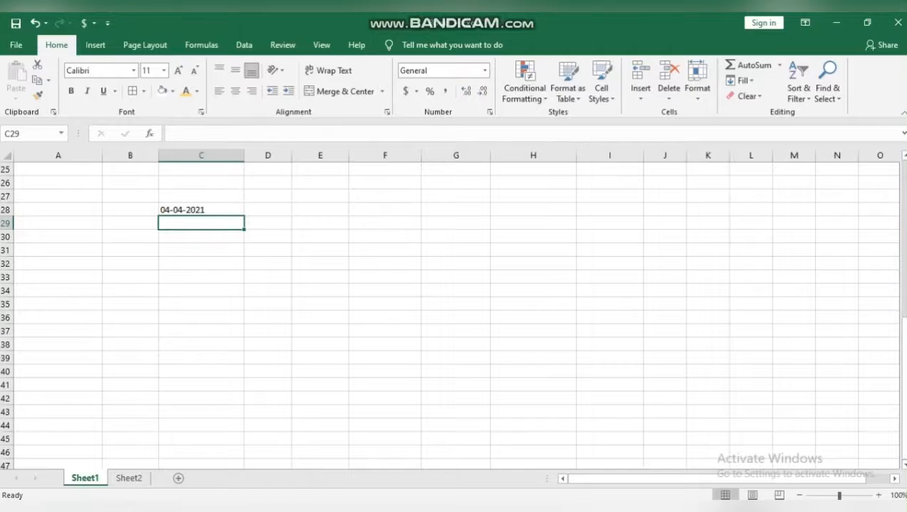
Clear the formatted date formula from C28
key(Up)
key(BackSpace)
key(Return)
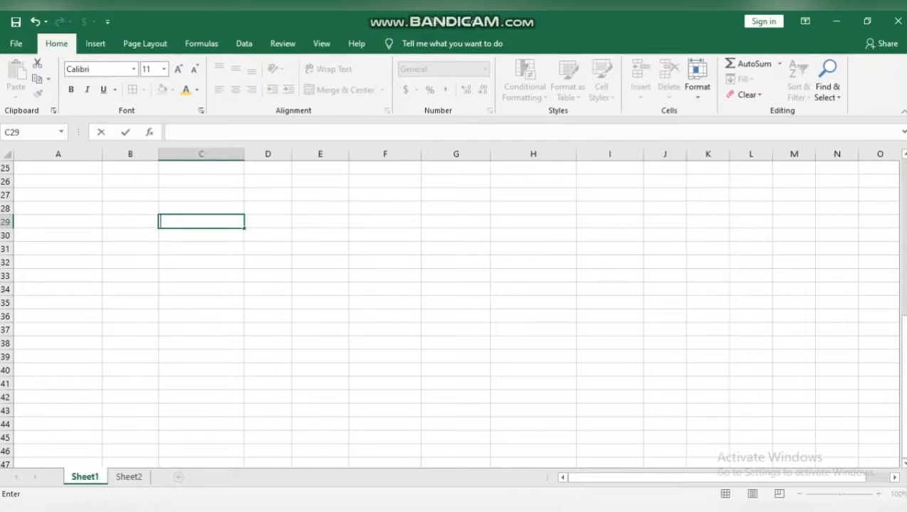
Enter =SUBSTITUTE("mereka adalah orang biasa","mereka","kami") in C29 to replace the sentence's first word
text(=)
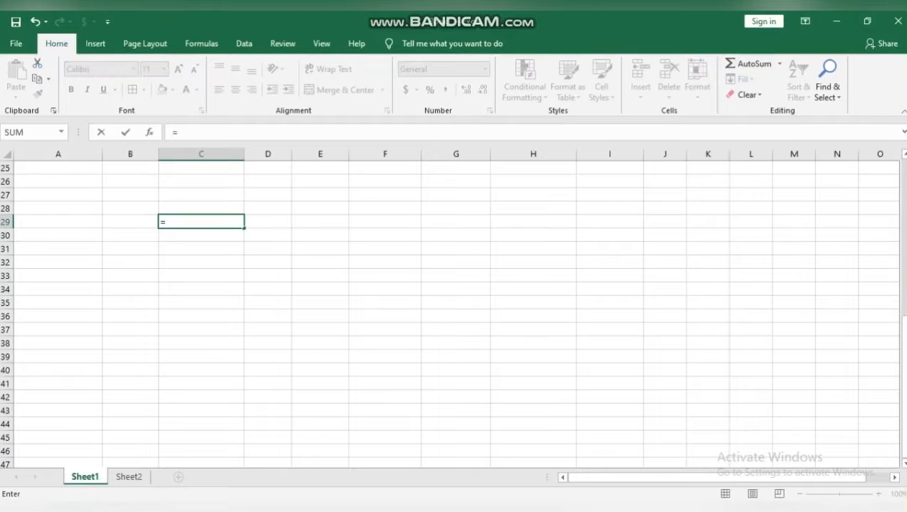
text(sub)
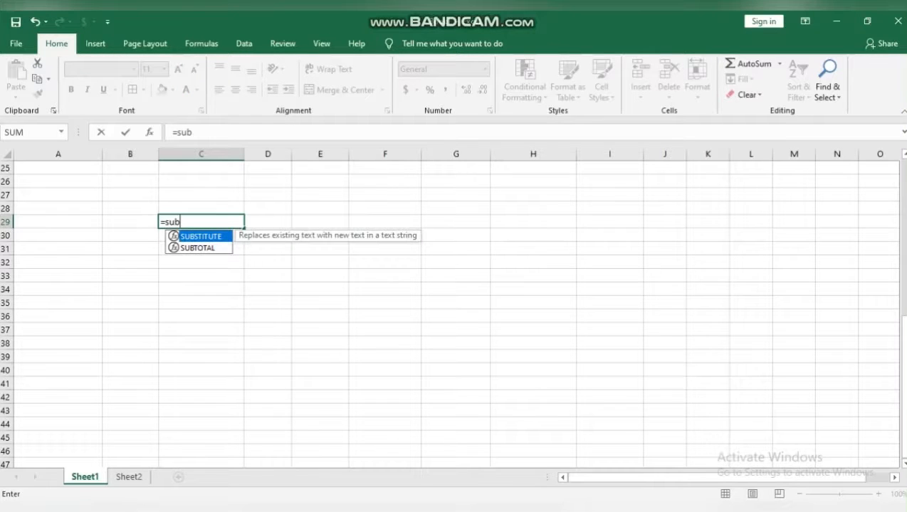
key(Tab)
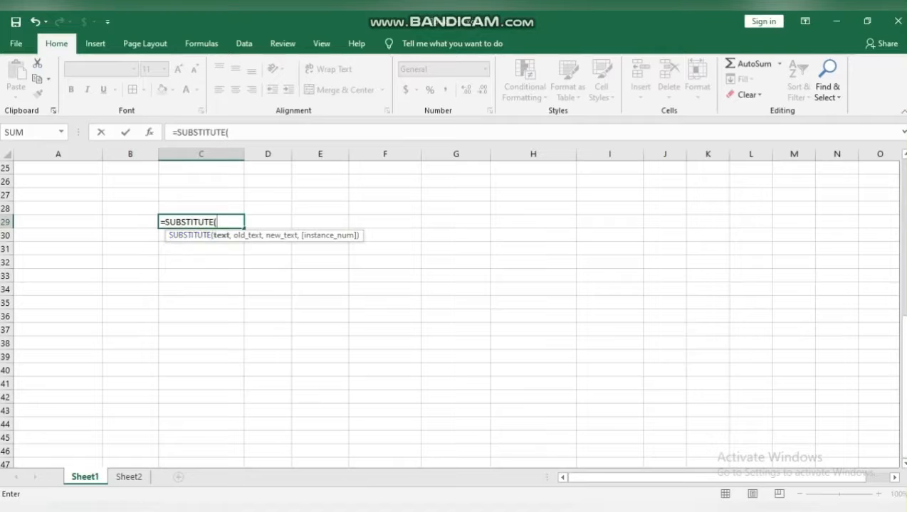
text(")
text(mae)
key(BackSpace)
key(BackSpace)
text(ereka)
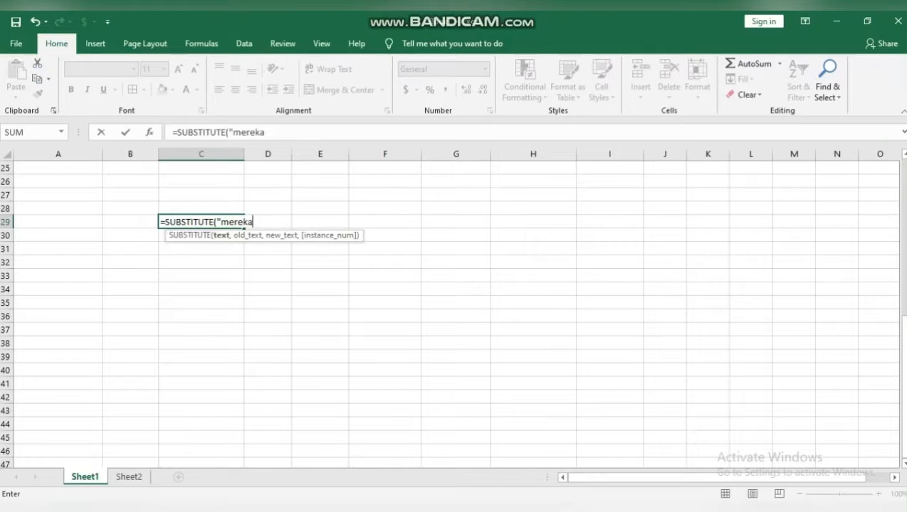
text(dalah ora)
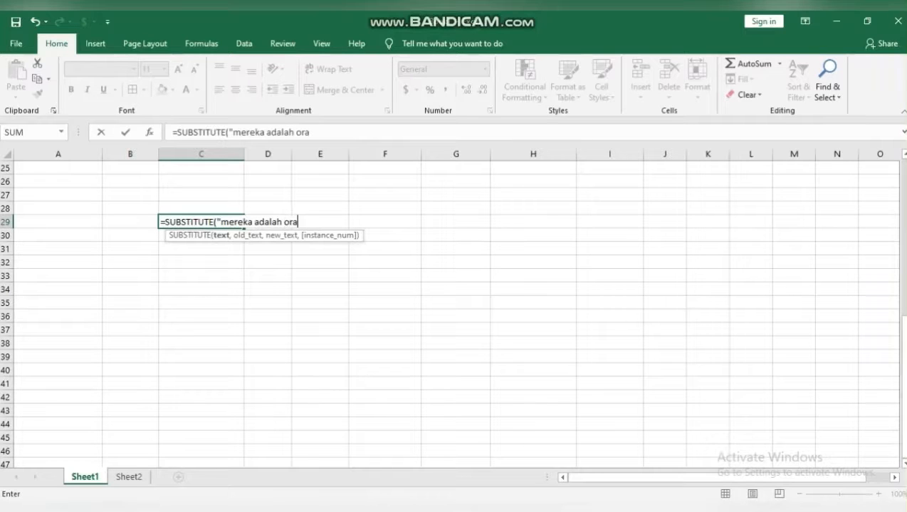
text(ng biasa)
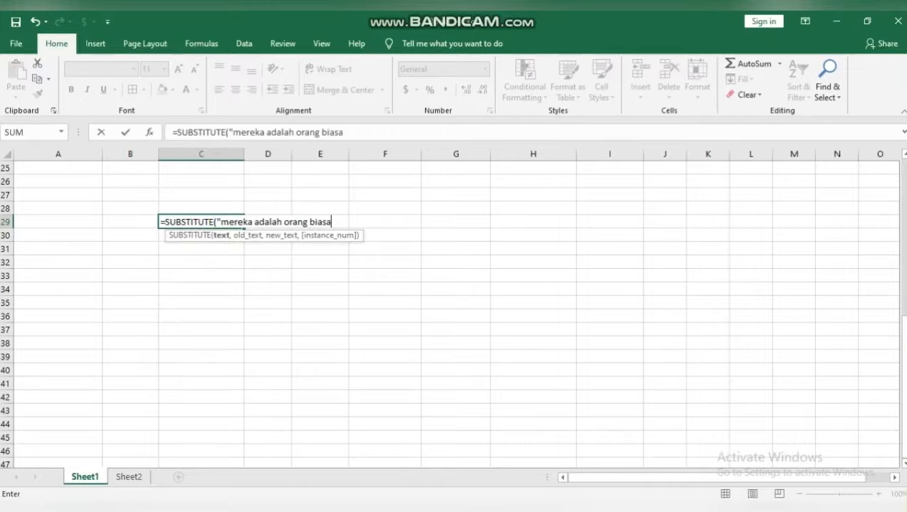
text(","mereka)
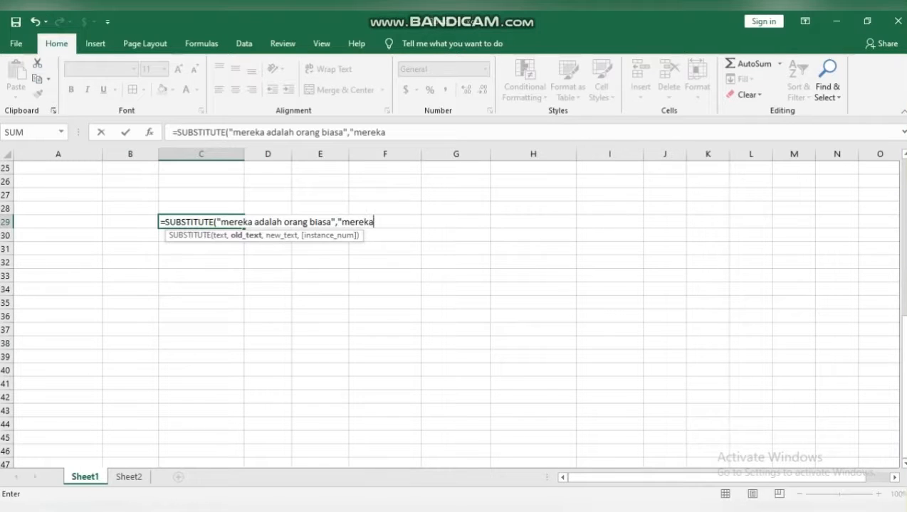
text(",)
text("ka)
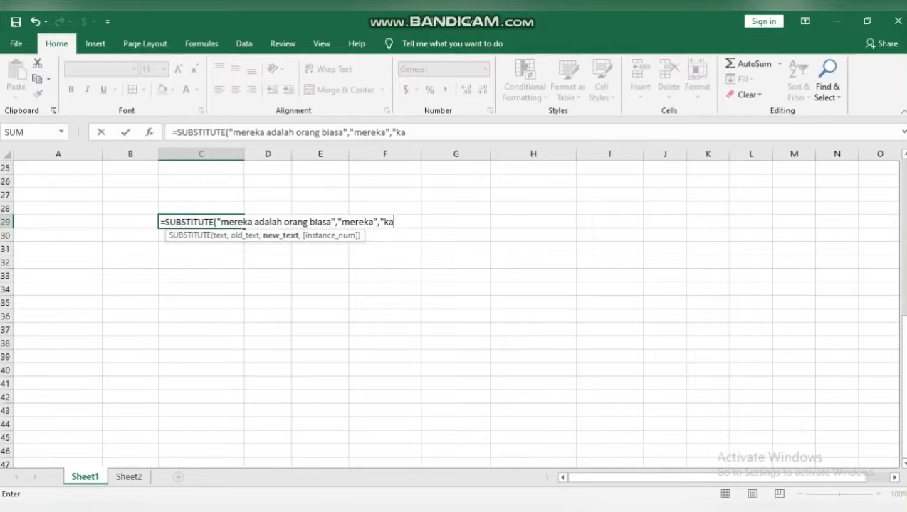
text(mi"))
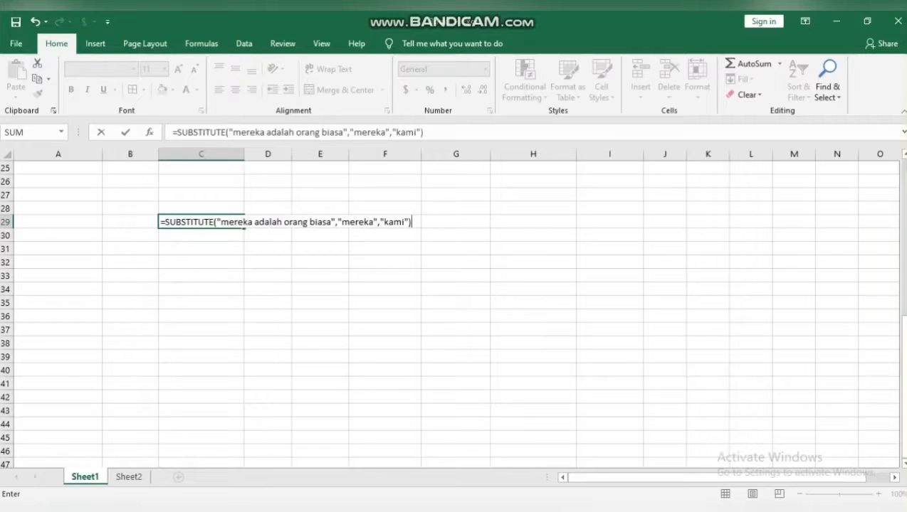
key(Return)
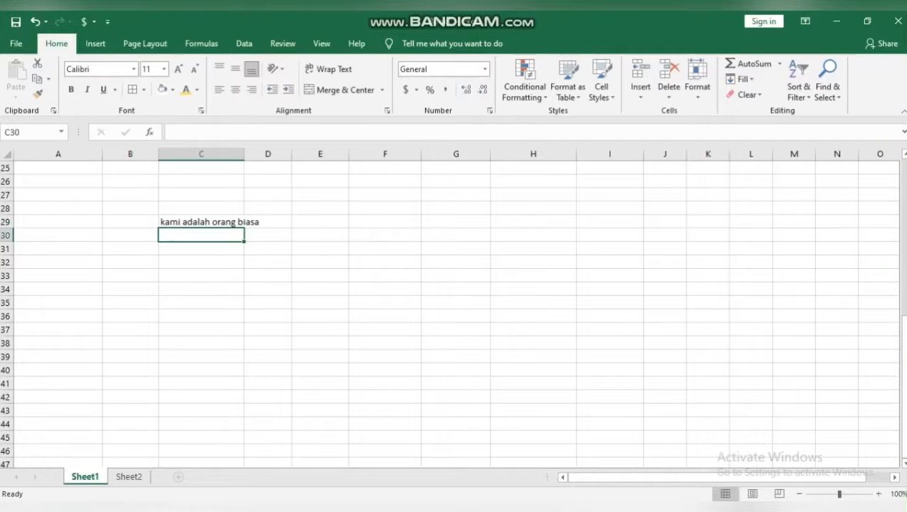
Replace the contents of C29 with the text "data yang berubah", leaving a run of extra spaces after "data"
click(240, 222)
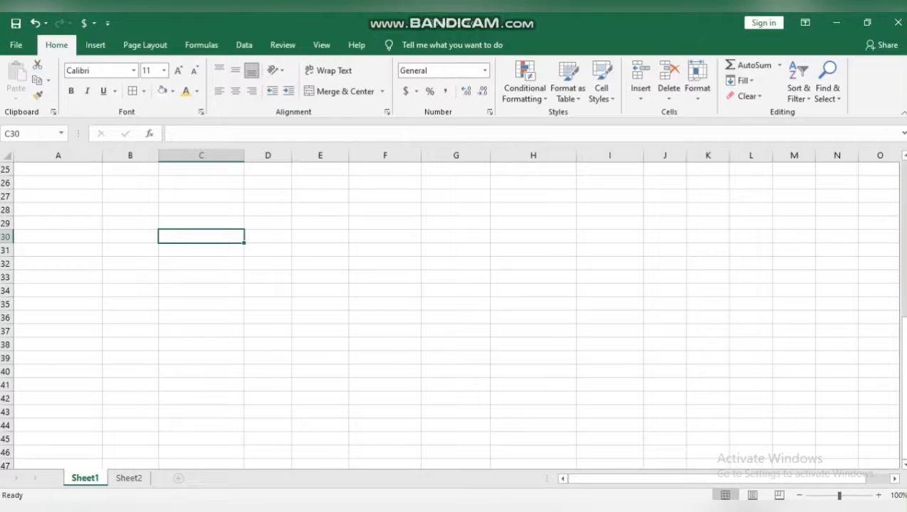
key(Up)
key(BackSpace)
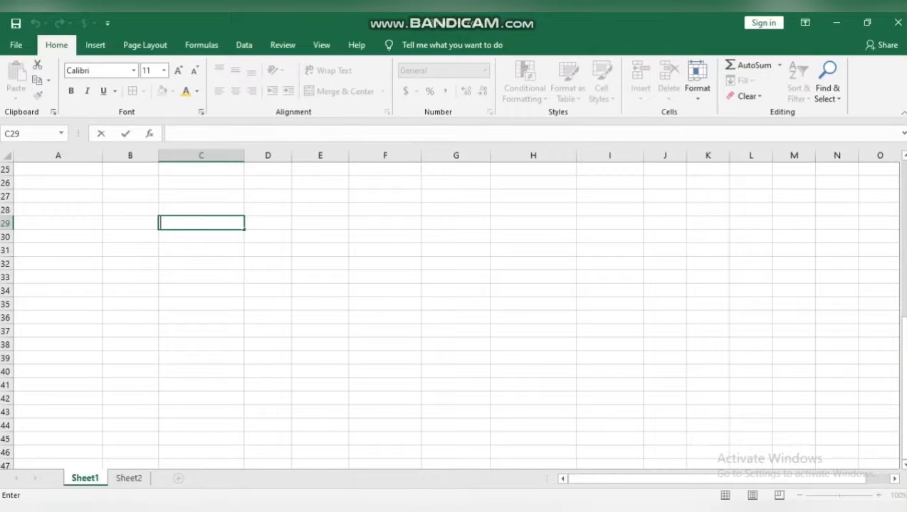
text(data           yang ber)
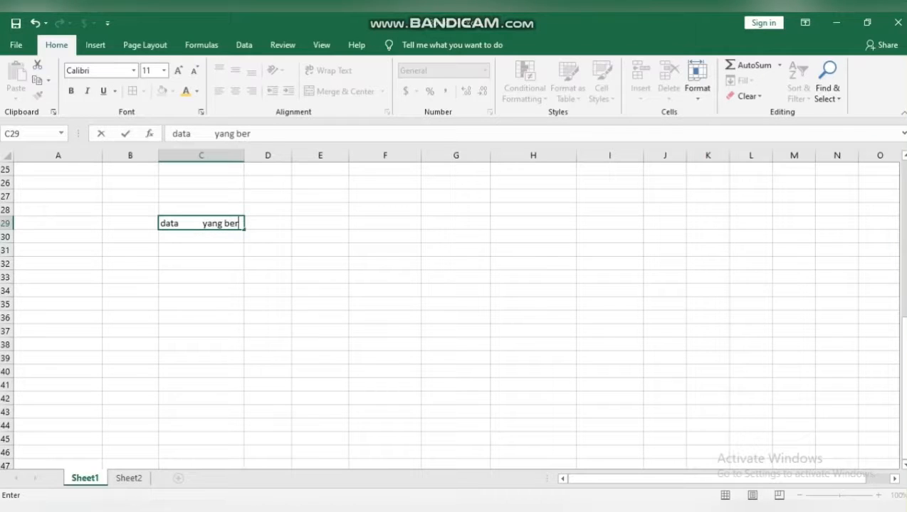
text(ubha)
key(BackSpace)
key(BackSpace)
text(ah)
key(Return)
key(Return)
key(Up)
key(Up)
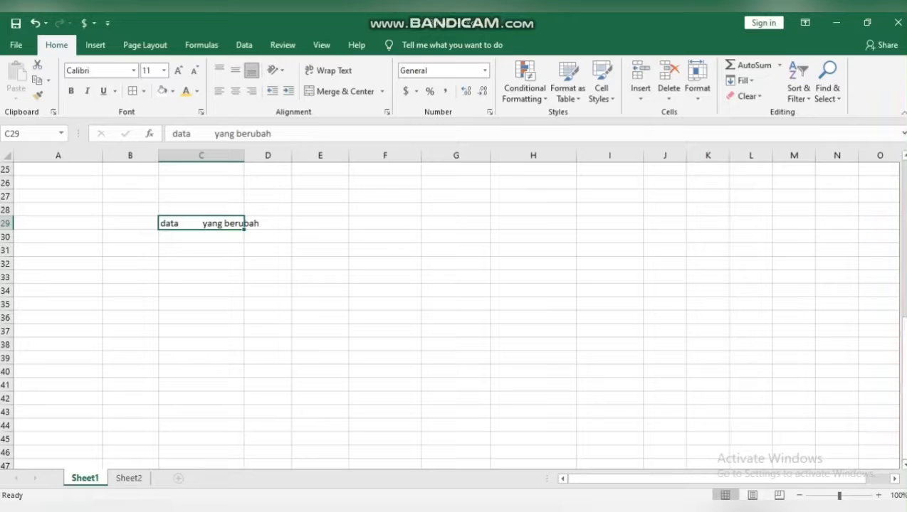
Enter =TRIM(C29) in C30 to strip the extra spaces from the text above
key(Down)
text(=tri)
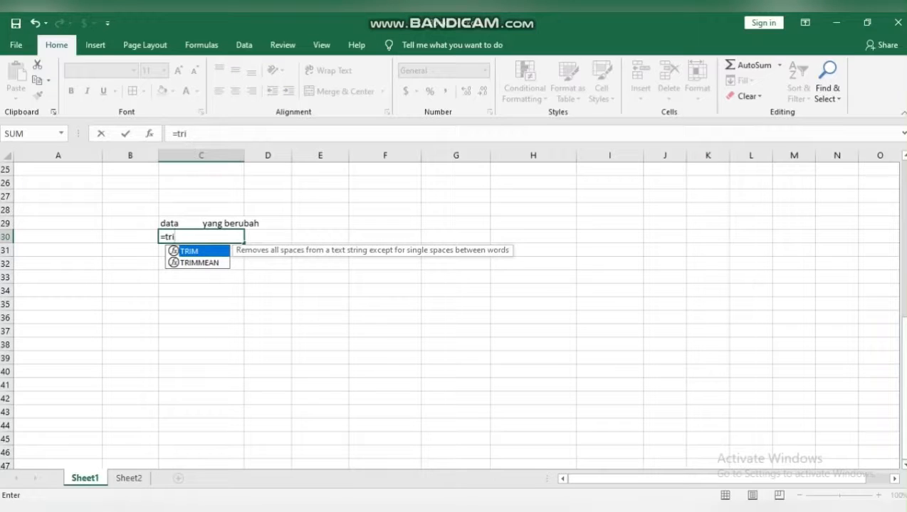
key(Tab)
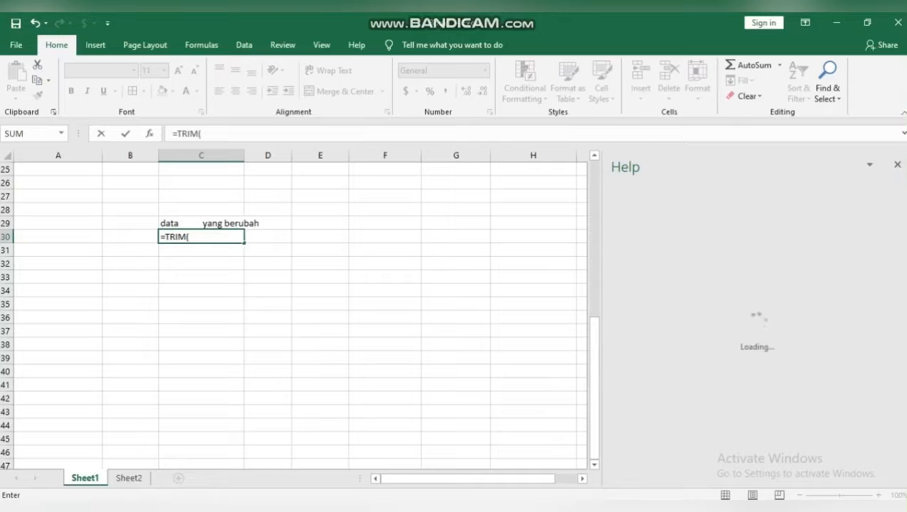
key(Up)
key(Up)
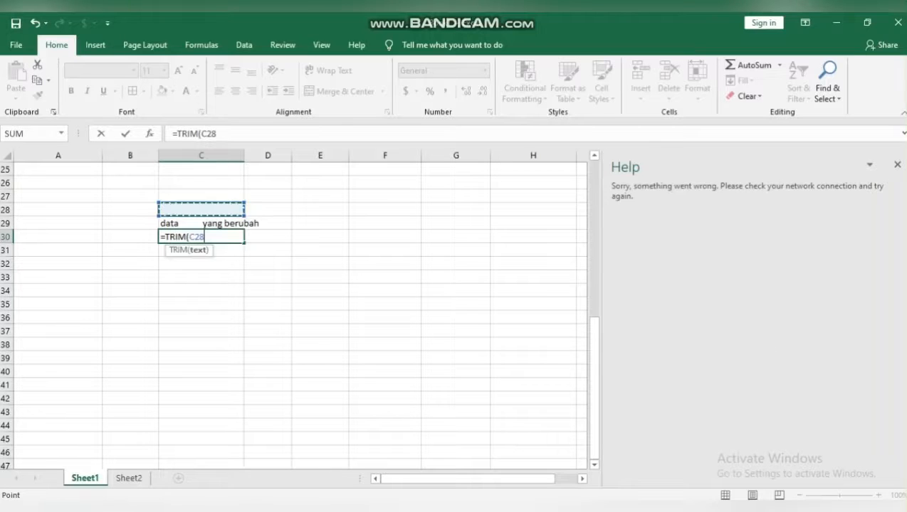
key(Down)
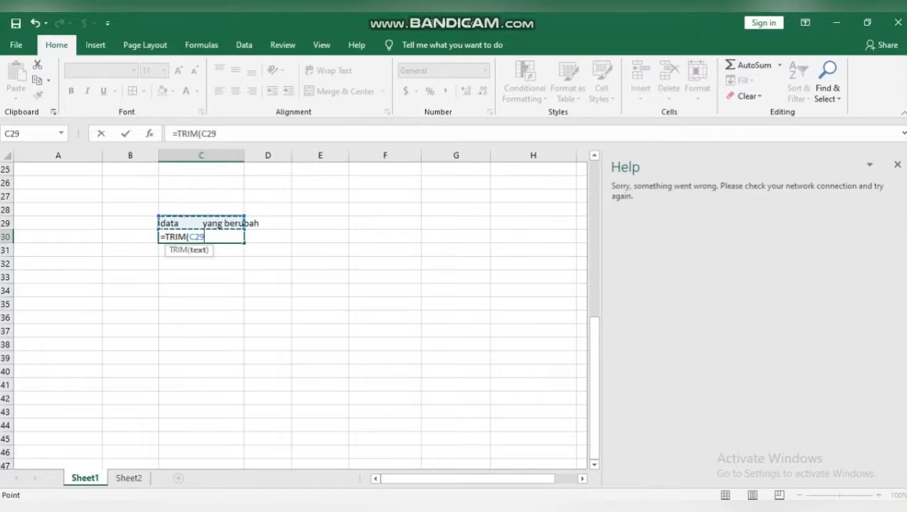
key(Return)
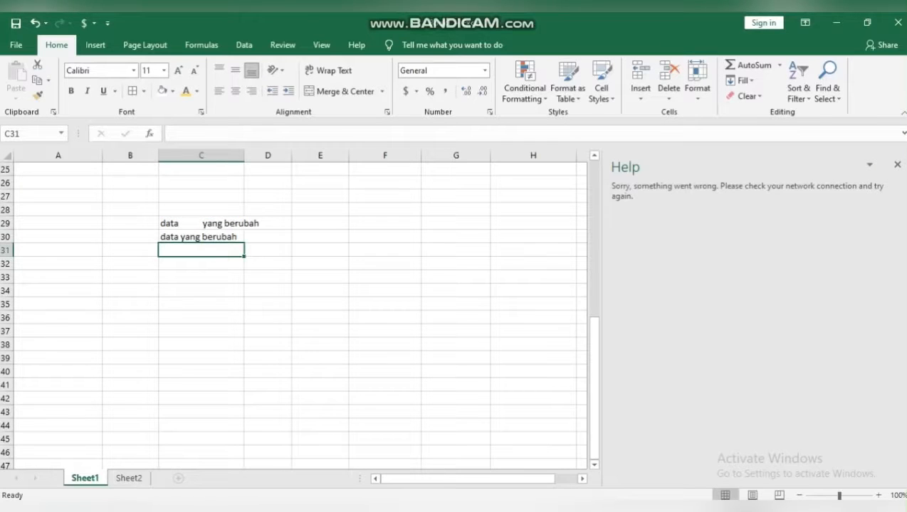
Close the Help pane and clear the sample text and TRIM formula from C29:C30
click(897, 165)
click(880, 169)
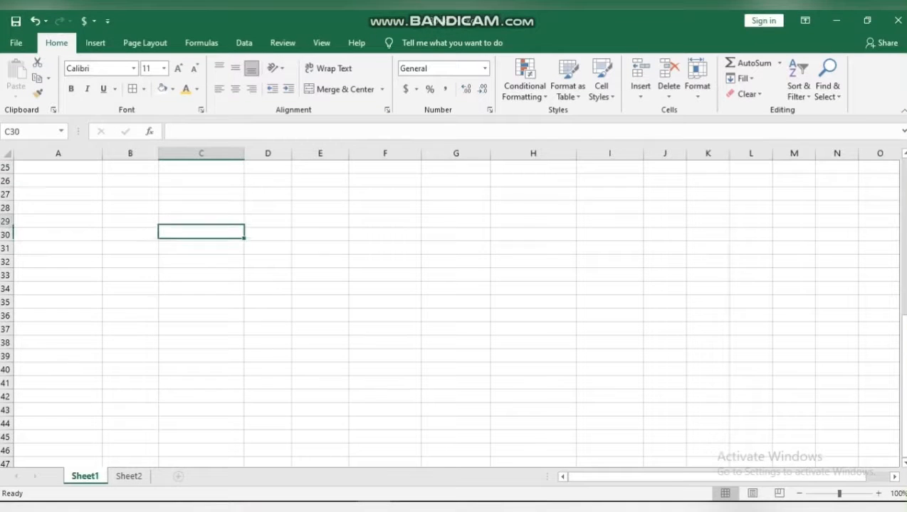
click(201, 222)
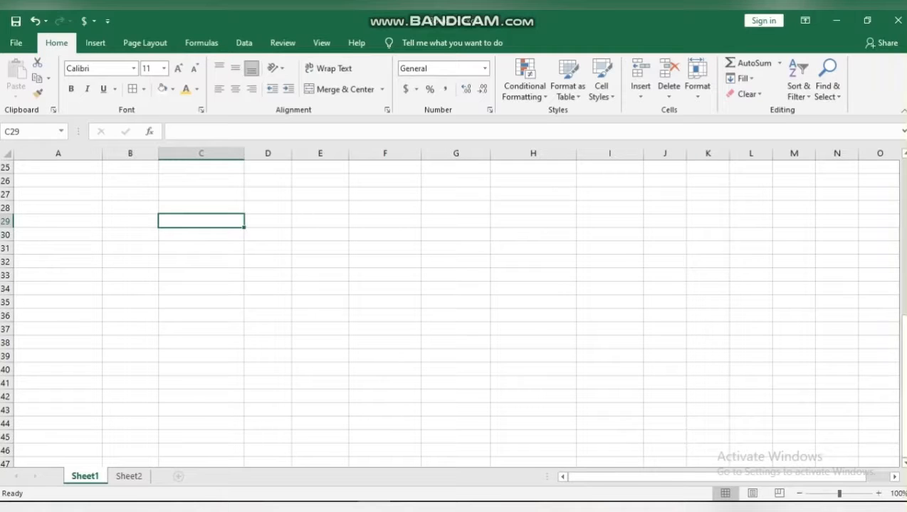
Start an UPPER formula in C30 with the mixed-case text Merka ADALAH ORANG bIaSA as its argument
double_click(201, 235)
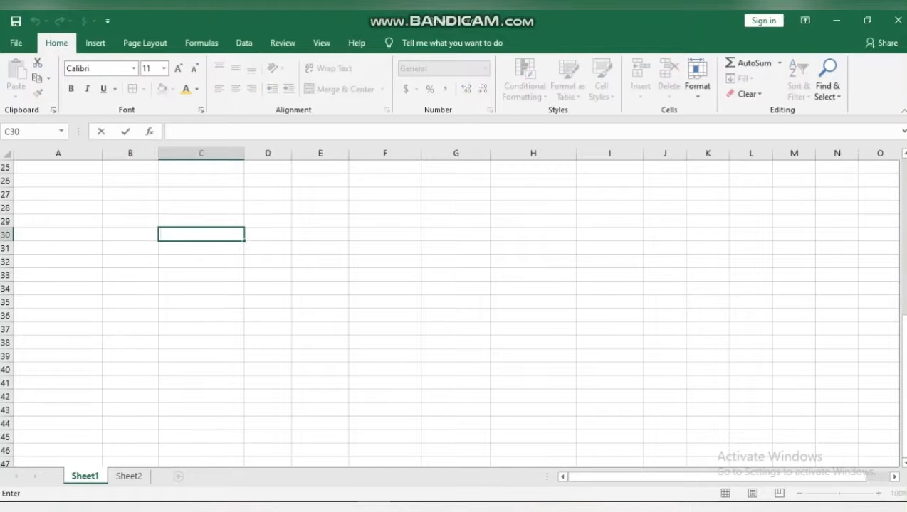
text(=up)
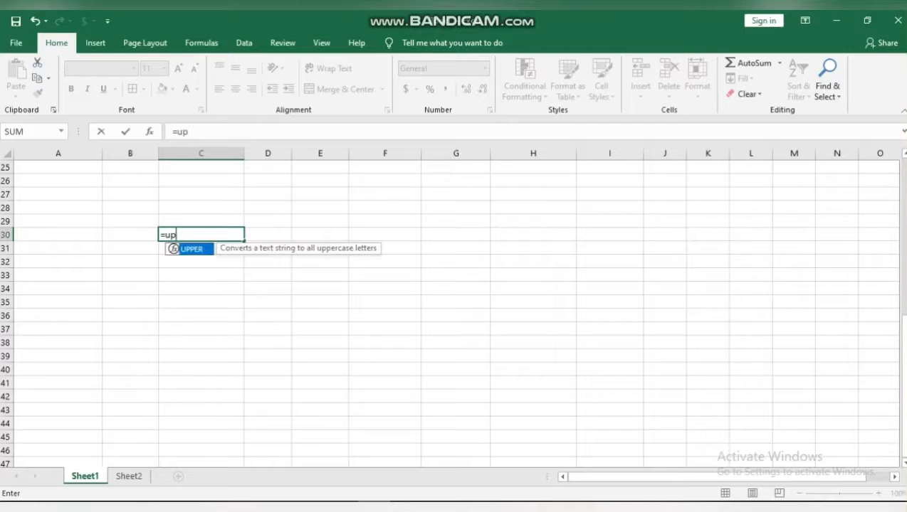
text(per()
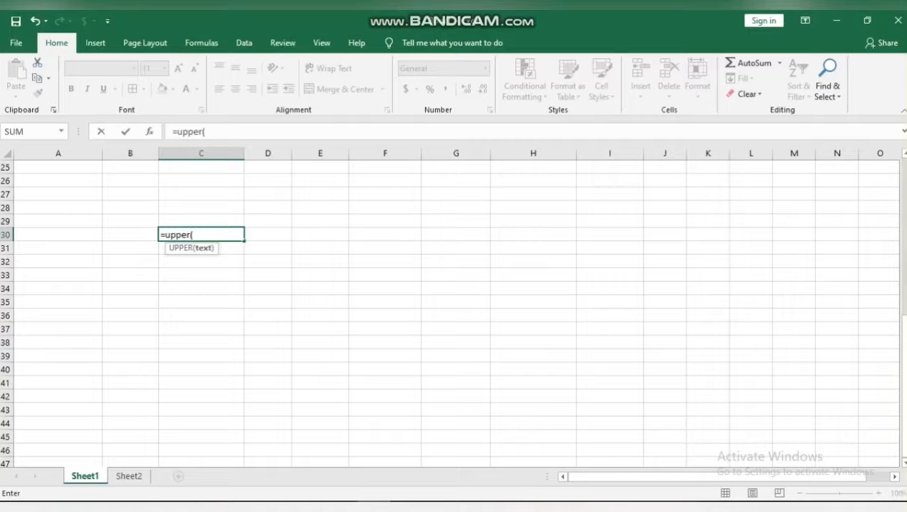
text(Merka ADAL)
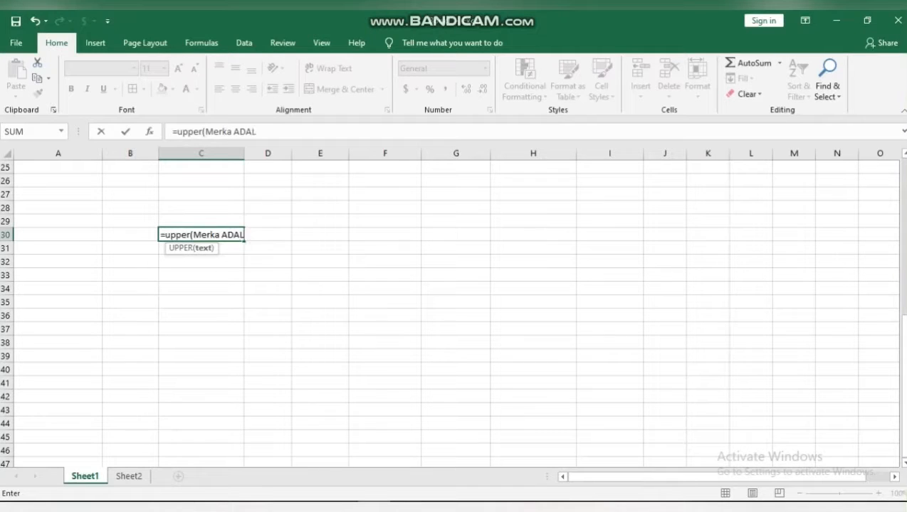
text(AH O)
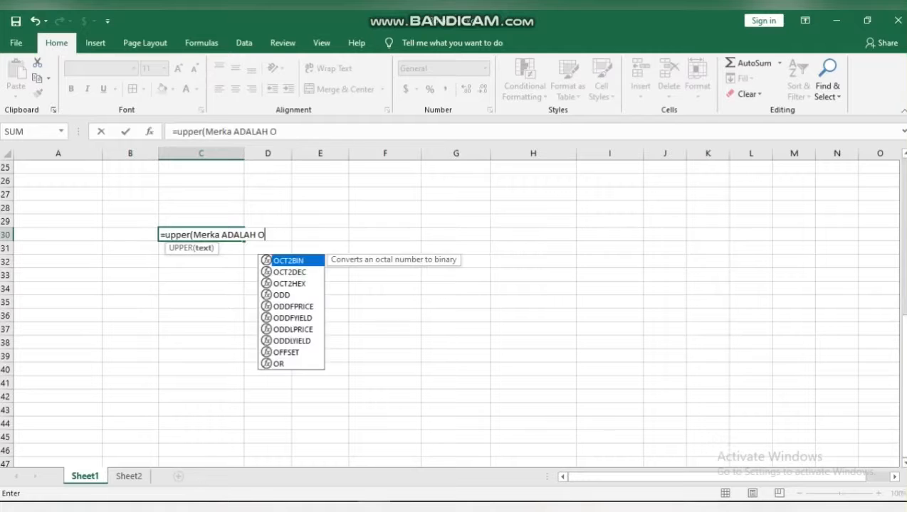
text(RANG bl)
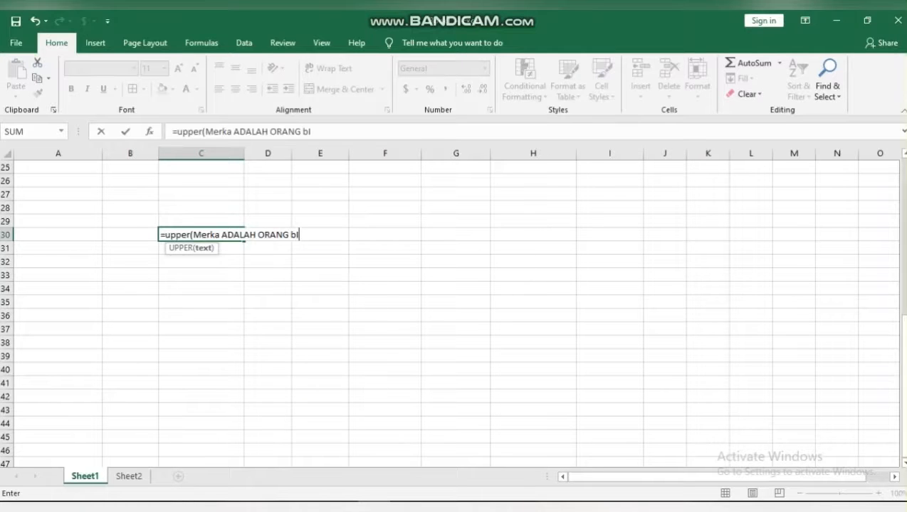
text(aA)
key(BackSpace)
text(SA)
Put the UPPER text in quotation marks, replace its last word with BIASA, and enter =UPPER("Merka ADALAH ORANG BIASA")
double_click(178, 235)
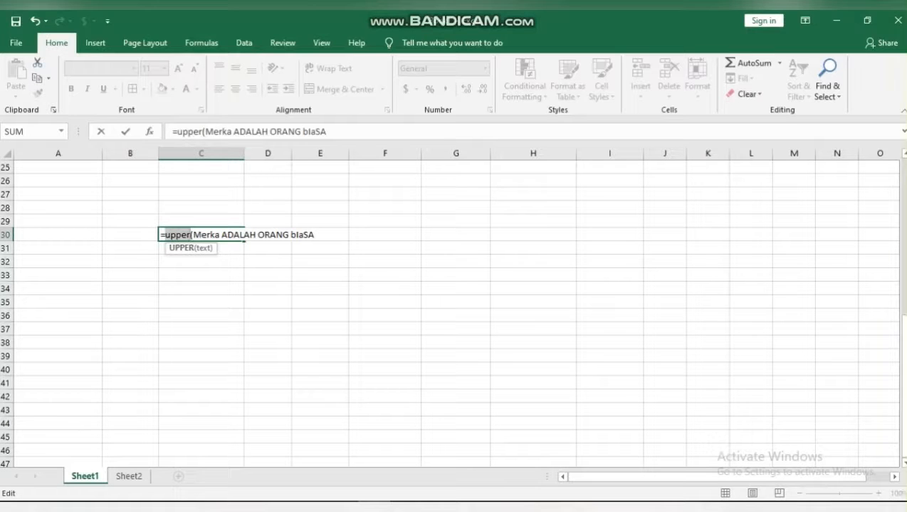
click(193, 235)
text(")
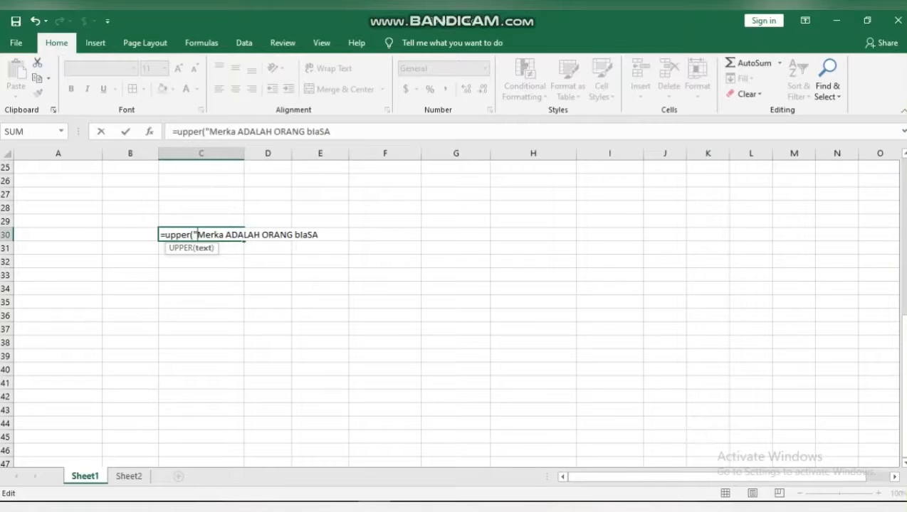
scroll(455, 313, up, 1)
double_click(306, 276)
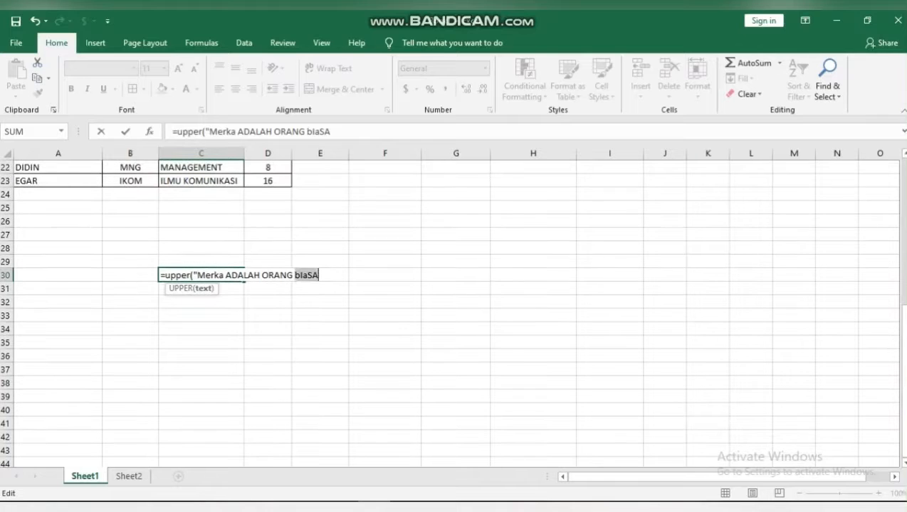
scroll(455, 313, down, 1)
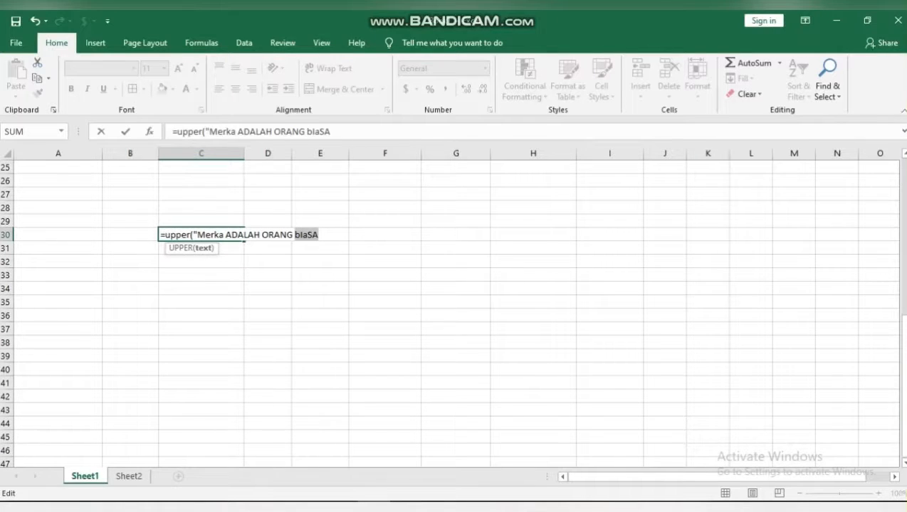
text(")
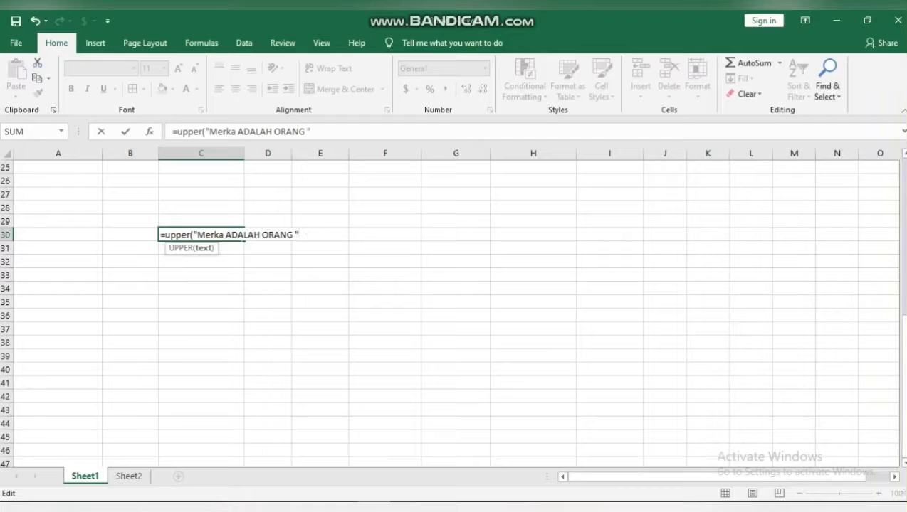
key(BackSpace)
text(BIASA"))
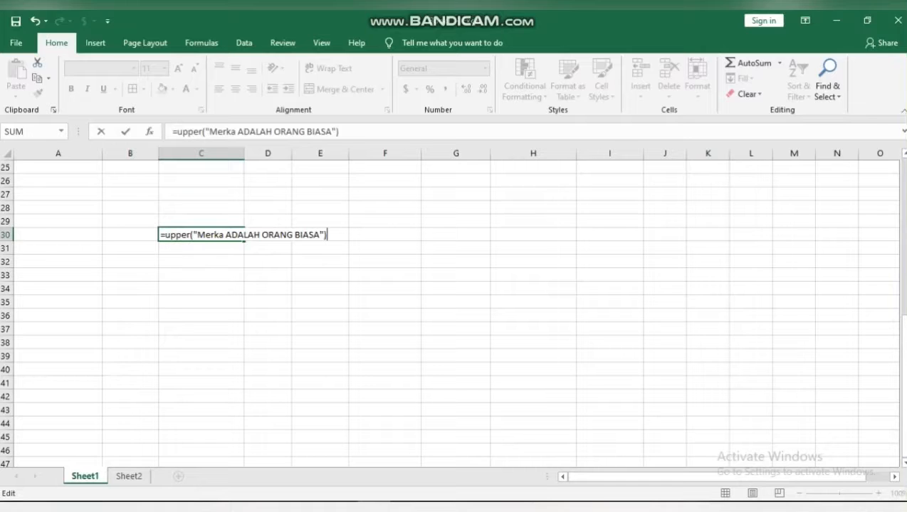
key(Return)
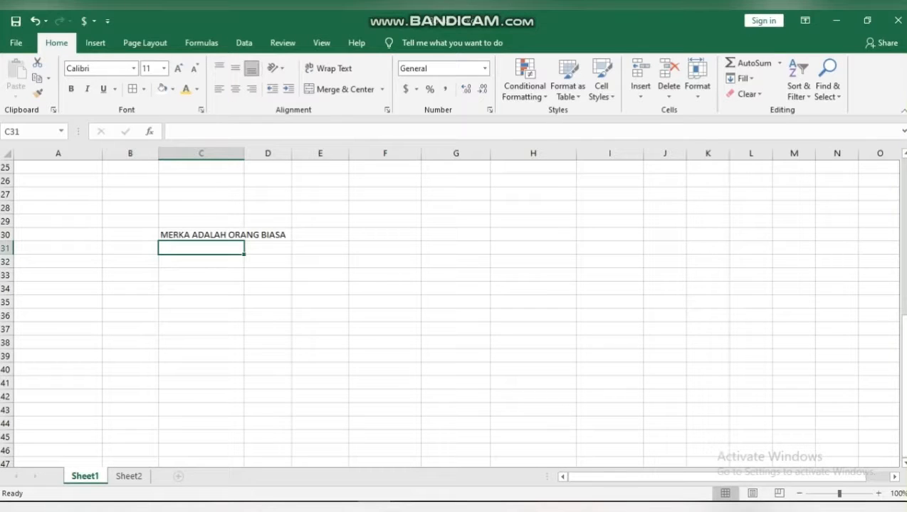
Clear the UPPER formula from C30
double_click(195, 235)
key(BackSpace)
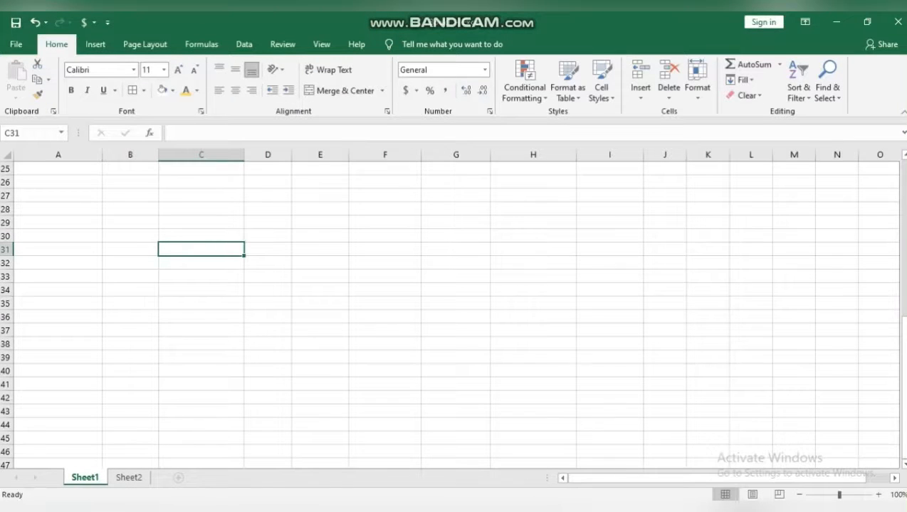
click(201, 235)
scroll(200, 236, up, 4)
click(201, 317)
scroll(201, 318, down, 4)
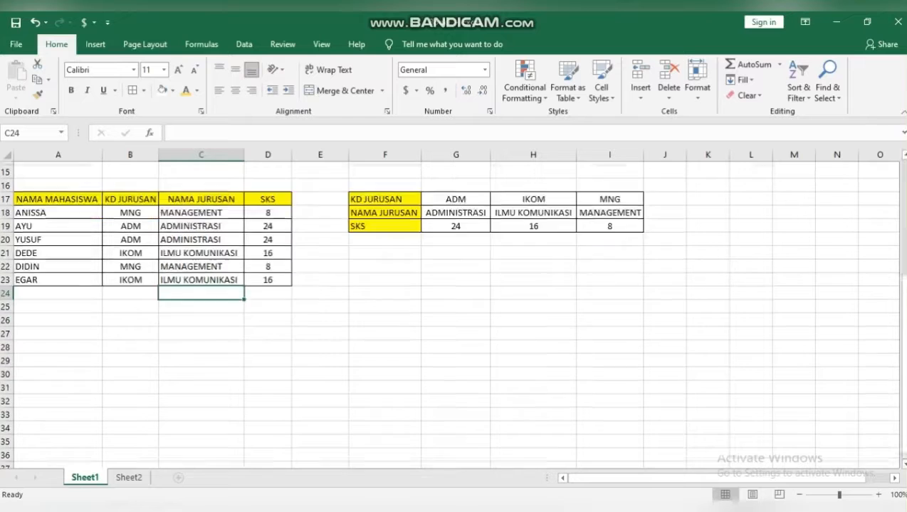
Enter =LOWER("DATA YANG berubah") in C31 to convert the text to lowercase
click(201, 250)
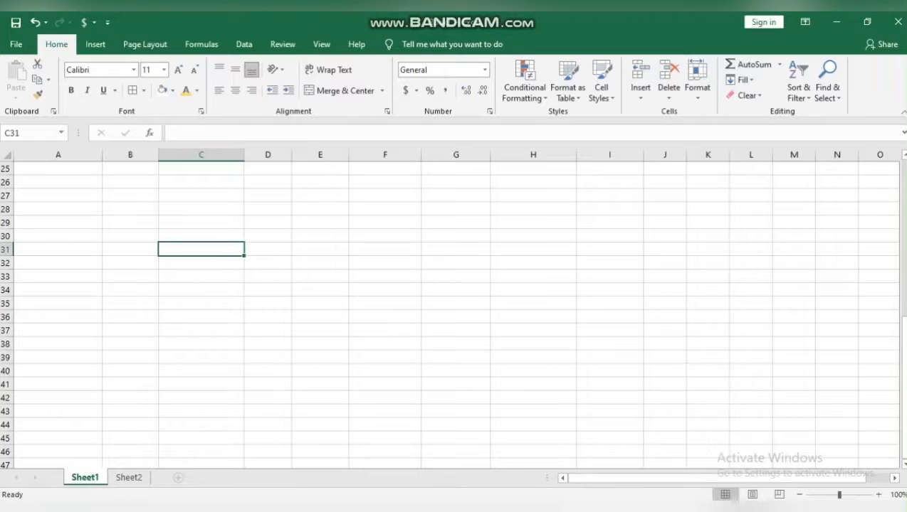
text(=LO)
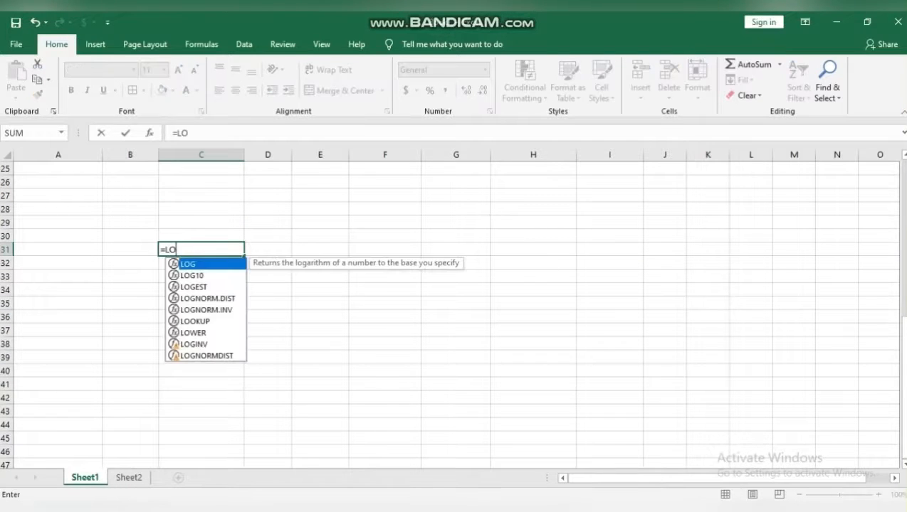
text(W)
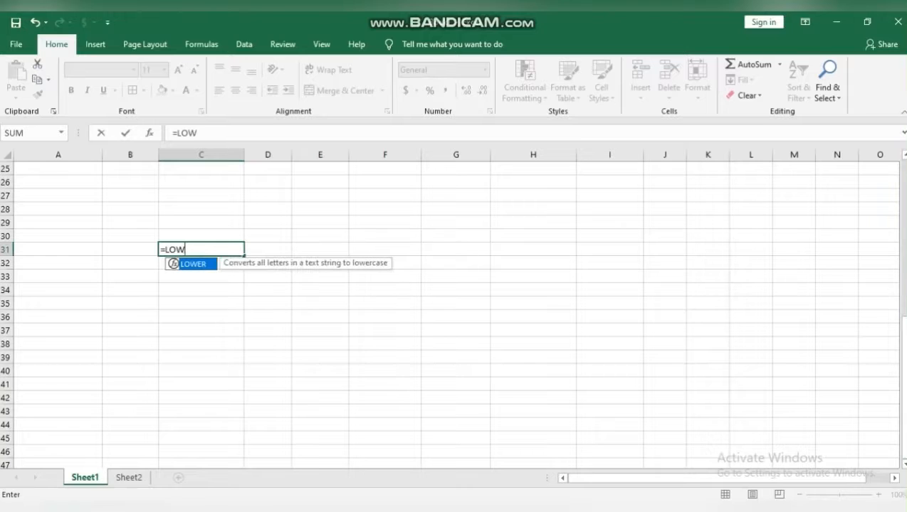
key(Tab)
key(F1)
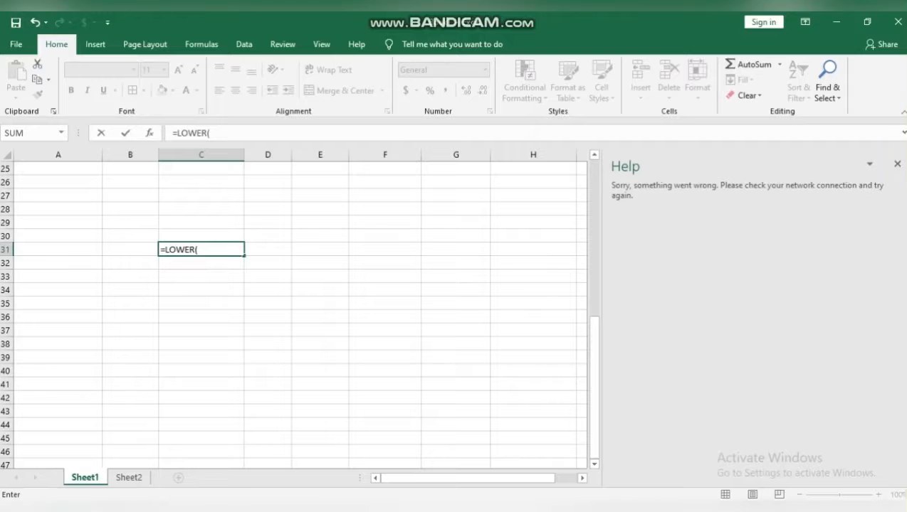
key(F2)
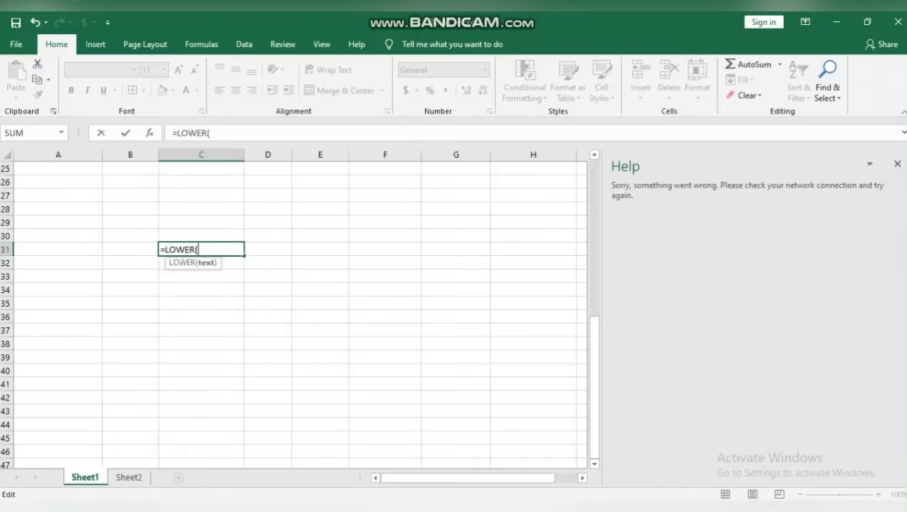
text("DATA YANG)
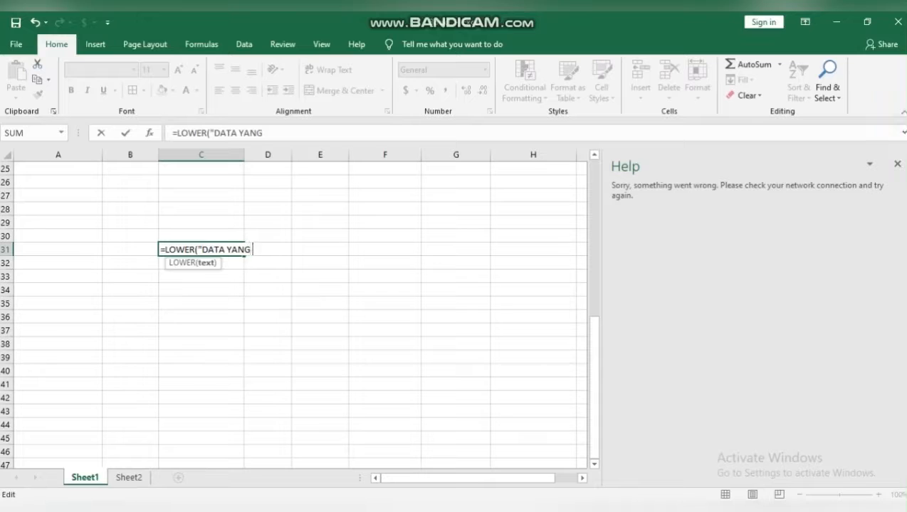
text( B)
key(BackSpace)
text(berubah"))
key(Return)
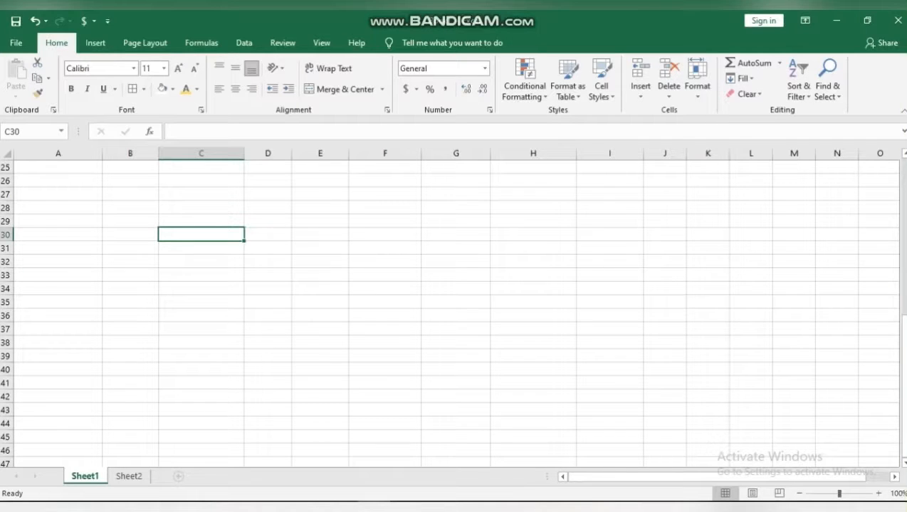
Start a PROPER formula in the empty cell C30
click(201, 247)
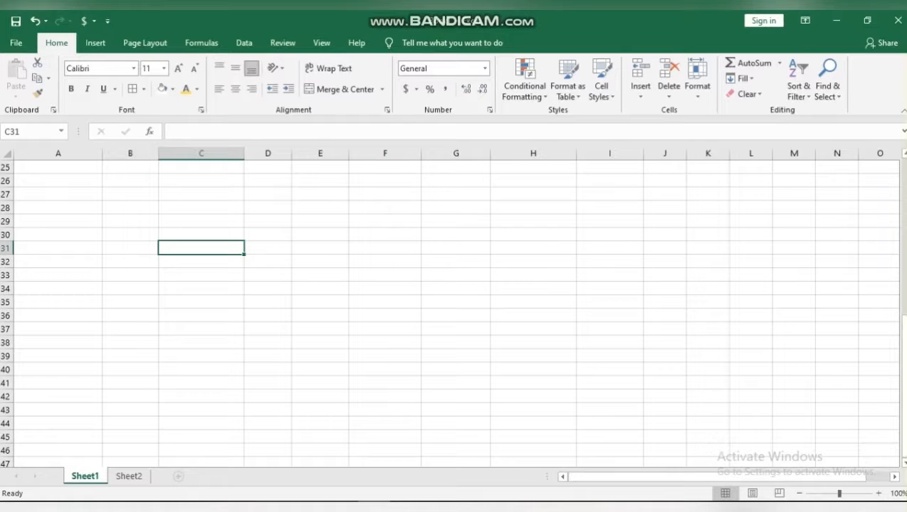
key(Up)
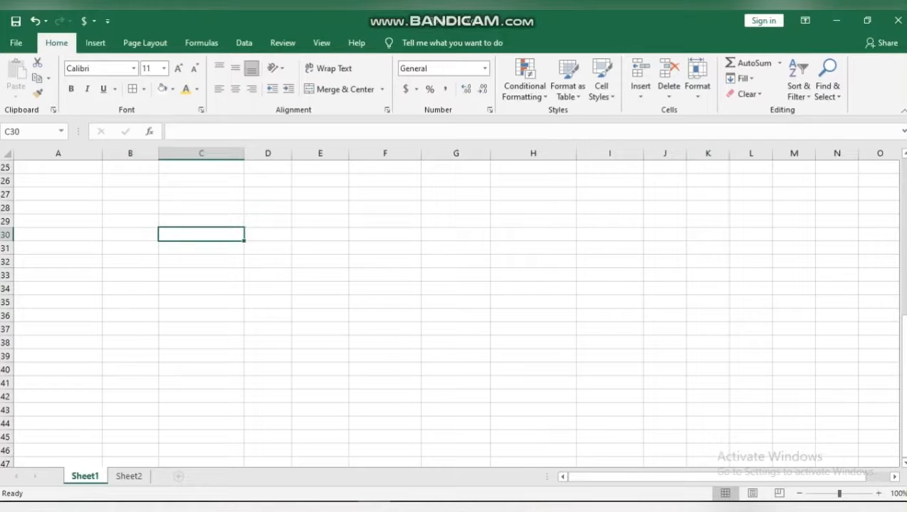
text(=prp)
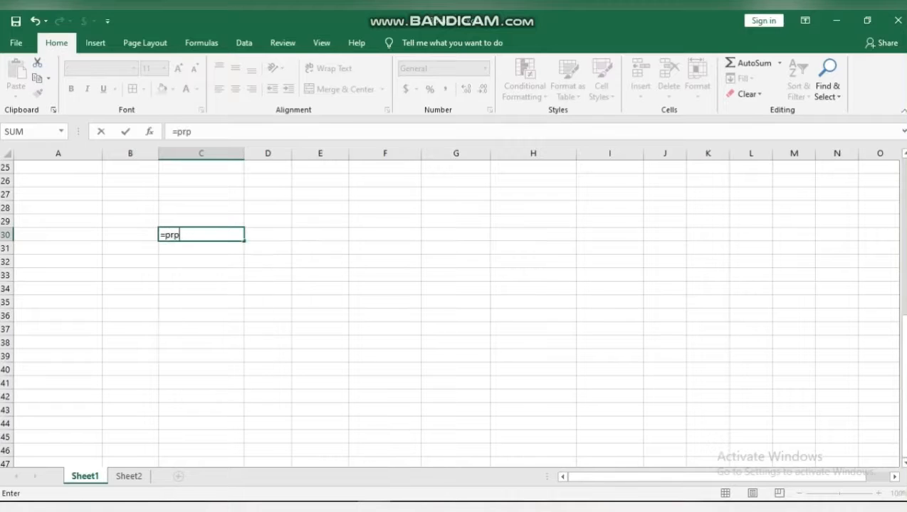
key(BackSpace)
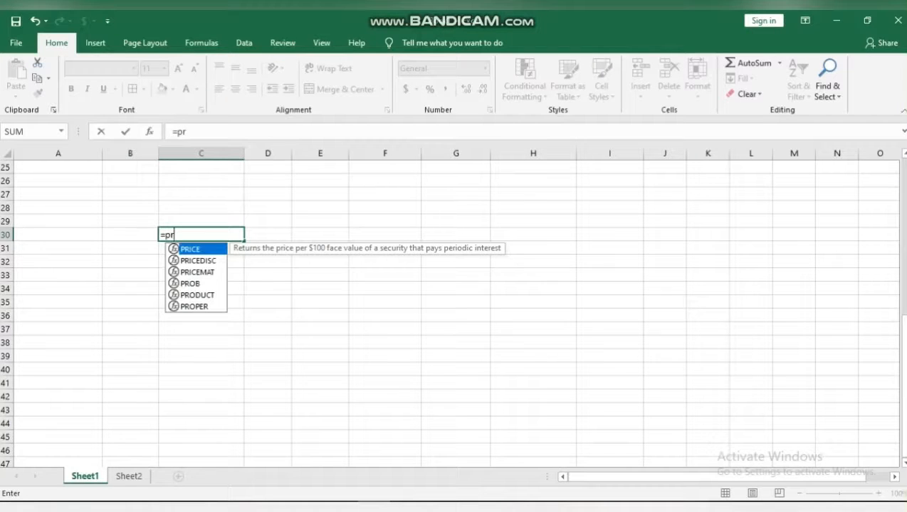
key(Down)
key(Down)
key(Down)
key(Down)
key(Down)
key(Tab)
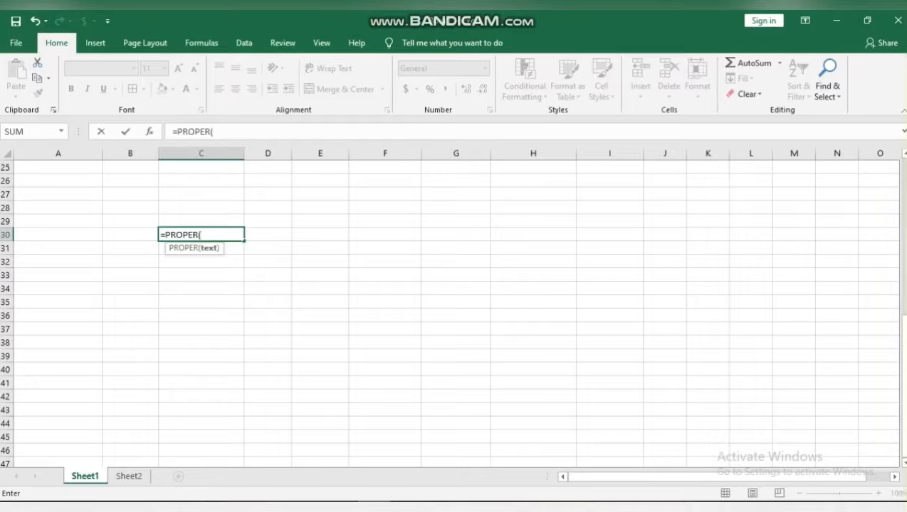
Add the quoted text "data Yang BERUBAH" as the argument of the PROPER formula in C30
text(d)
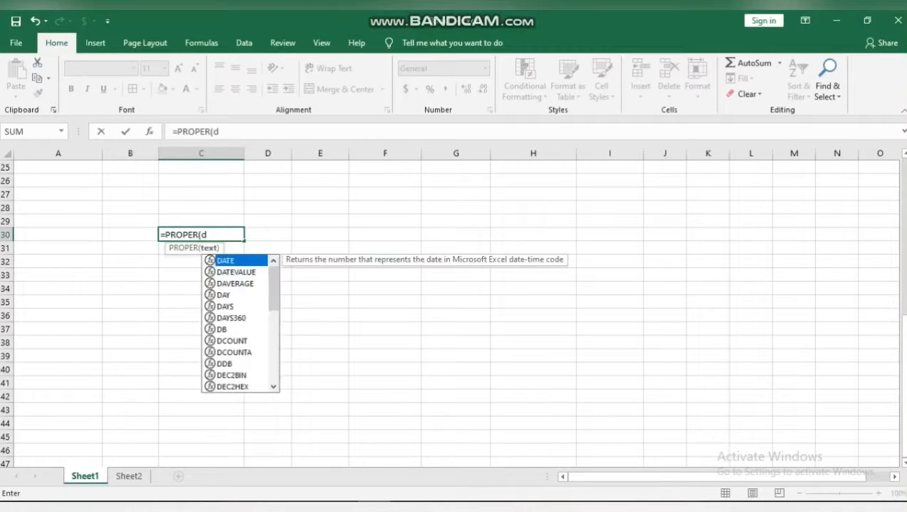
text(ata Ya)
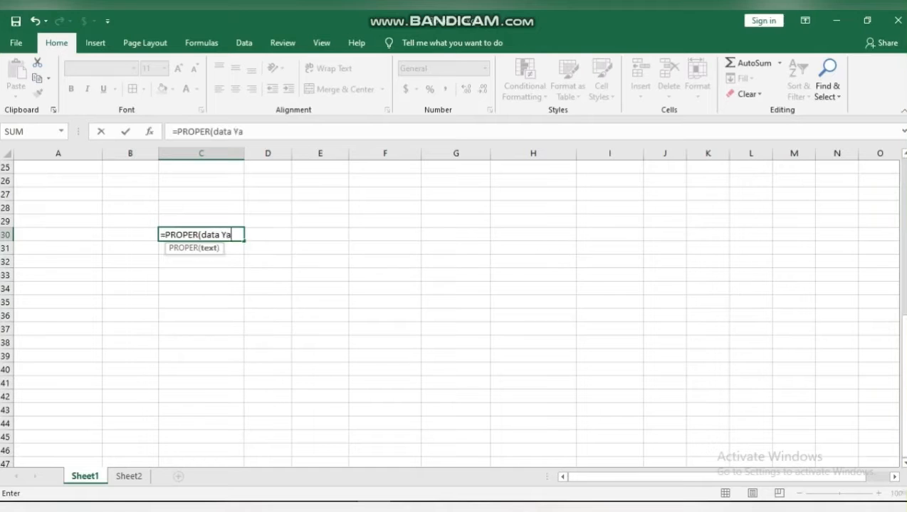
text(ng BE)
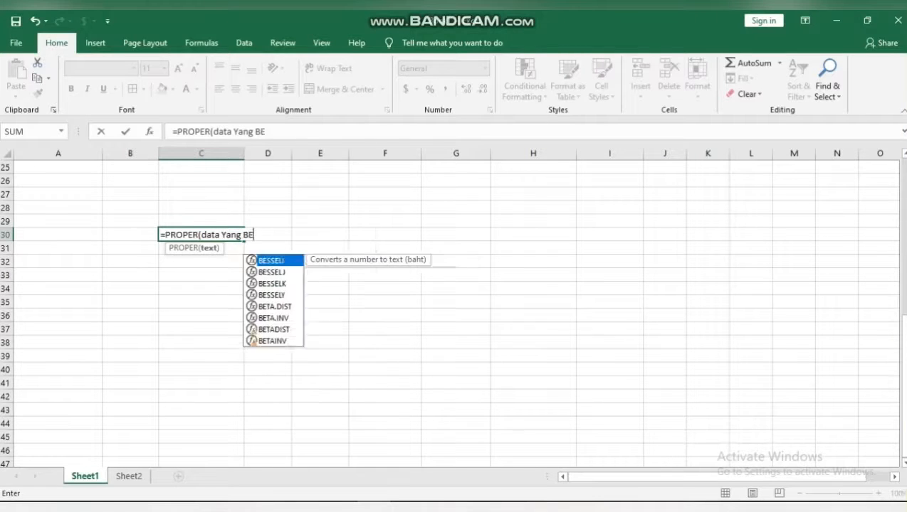
text(RUBHA)
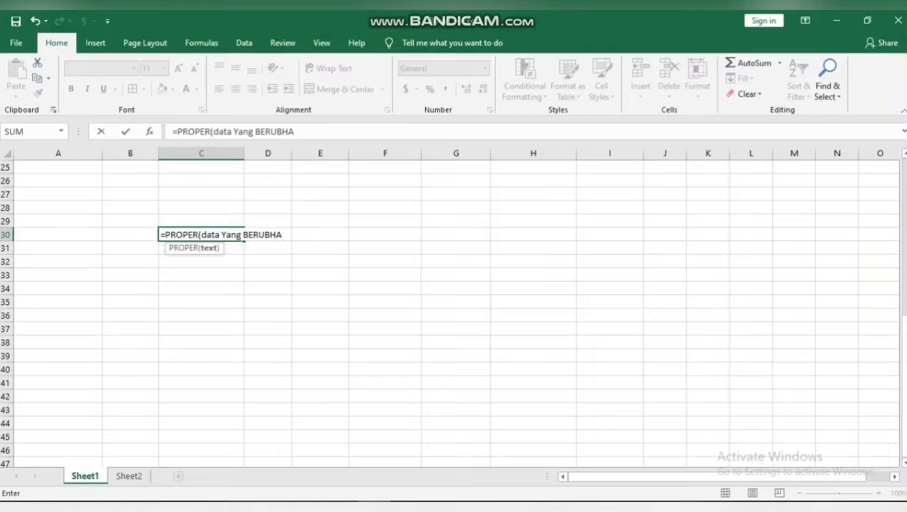
key(BackSpace)
key(BackSpace)
text(AH")
click(202, 235)
text(")
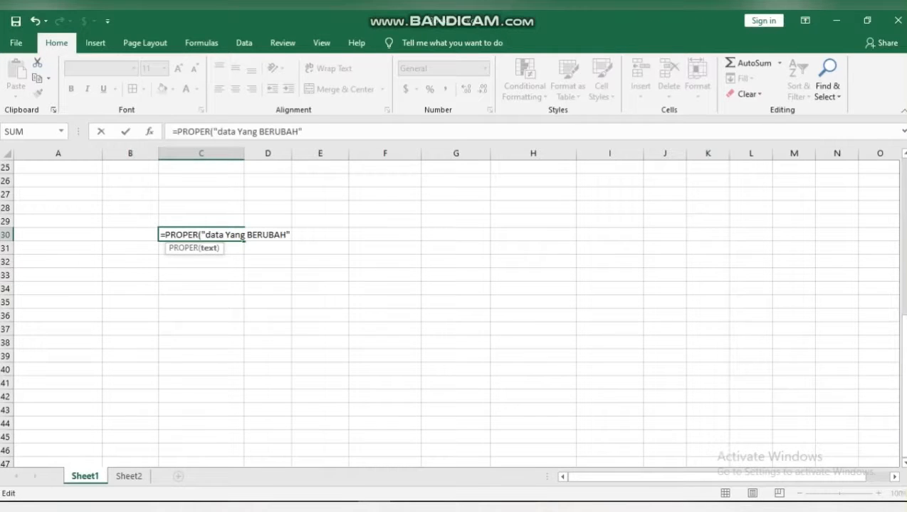
Close the parenthesis of the PROPER formula in C30 and enter it
double_click(286, 235)
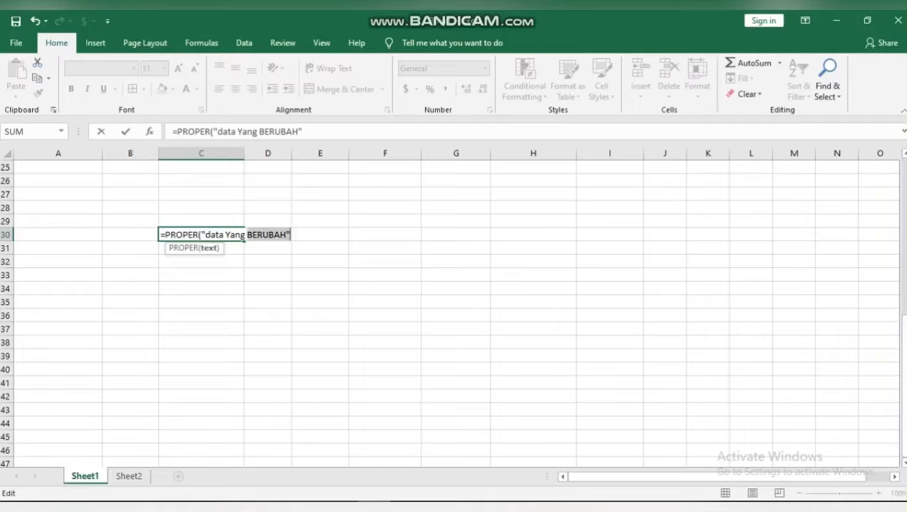
click(287, 235)
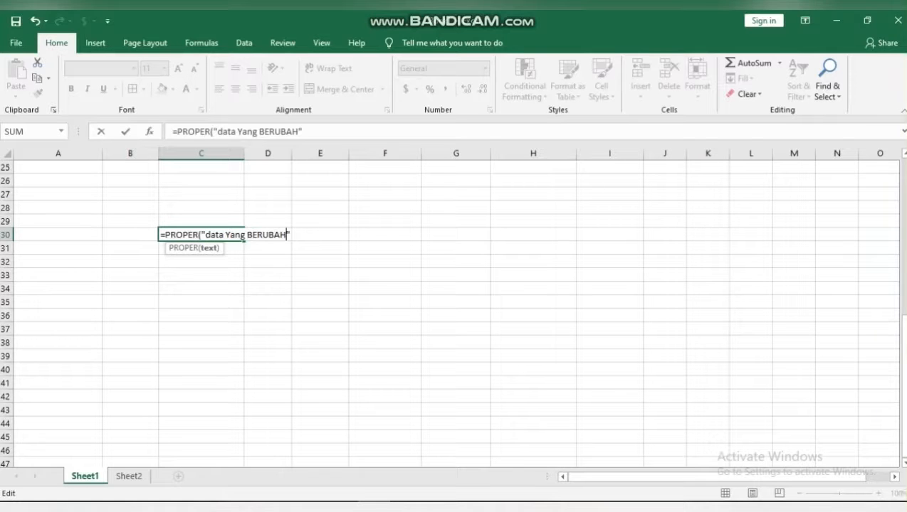
double_click(287, 235)
double_click(287, 235)
click(291, 235)
text())
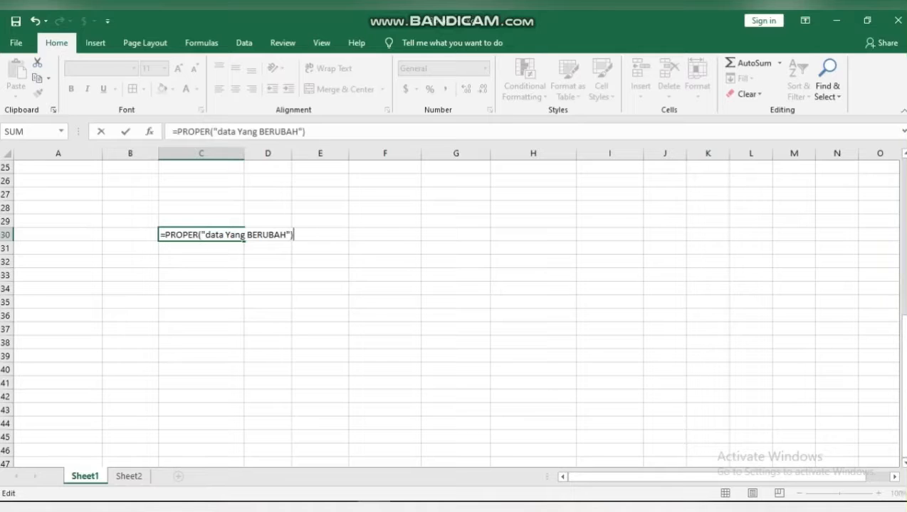
key(Return)
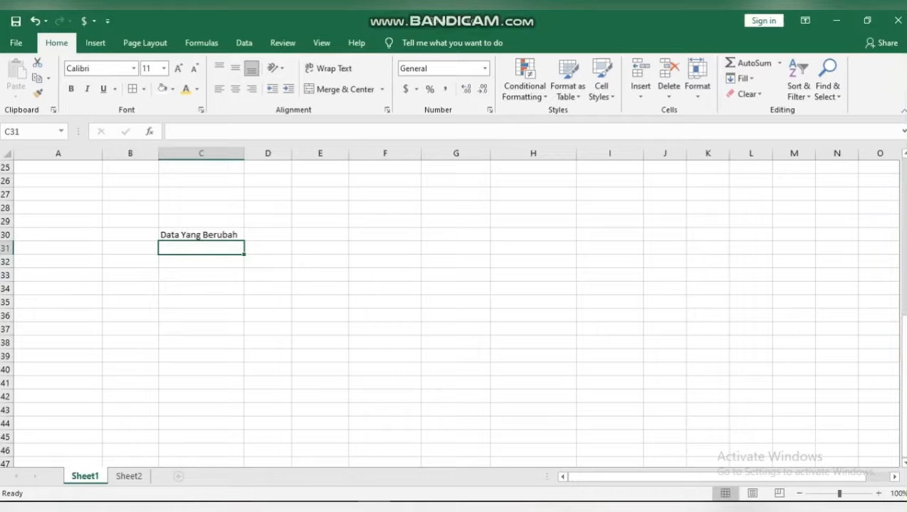
Clear the PROPER formula from C30
click(200, 234)
key(BackSpace)
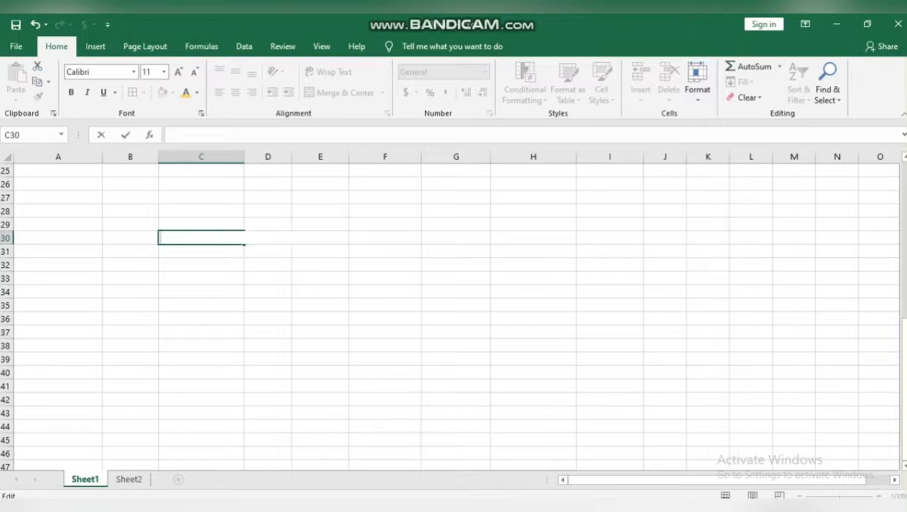
click(200, 224)
key(BackSpace)
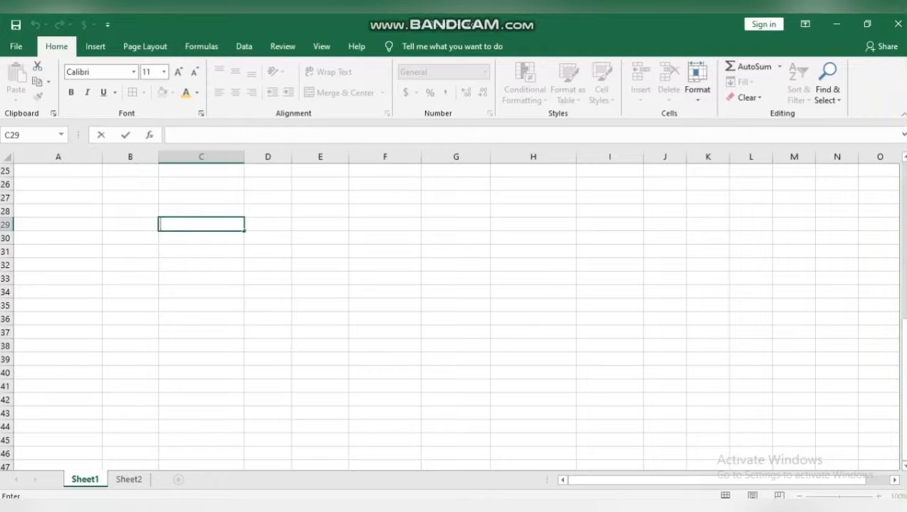
key(Return)
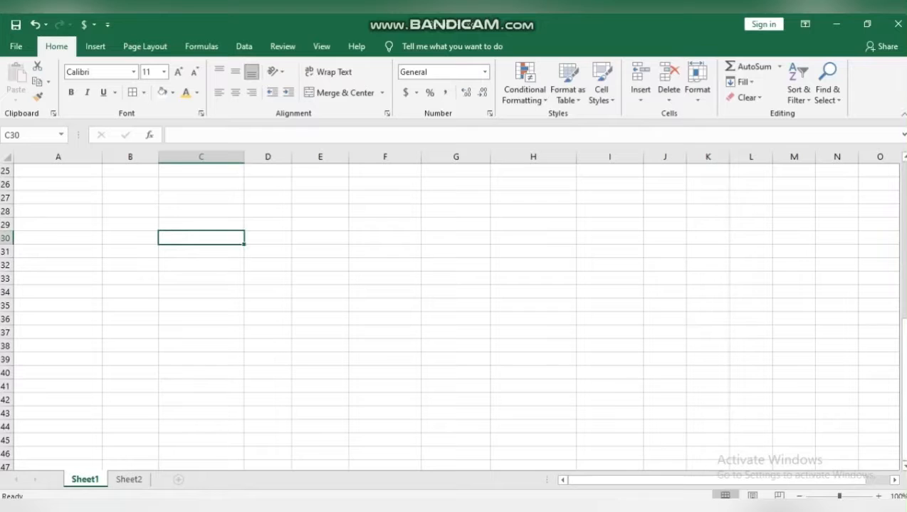
Enter the deliberately invalid formula =34/Y in C30
text(=)
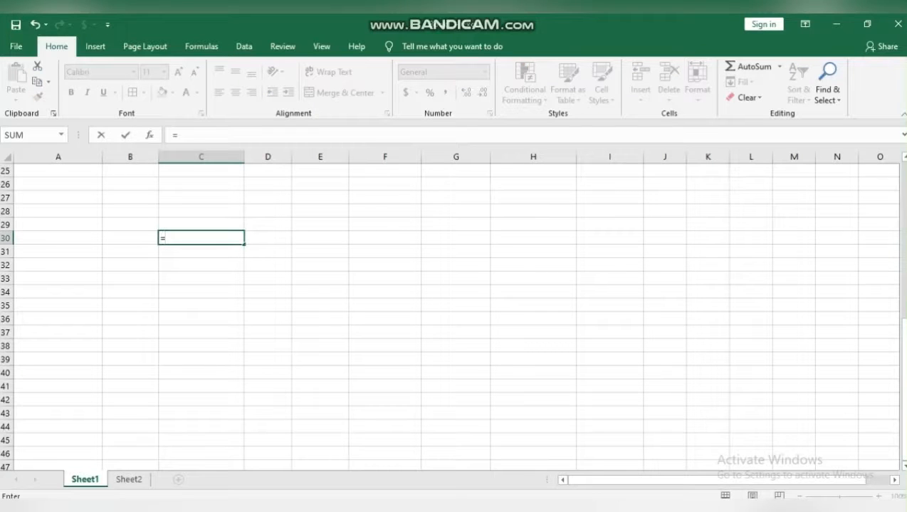
text(34/Y)
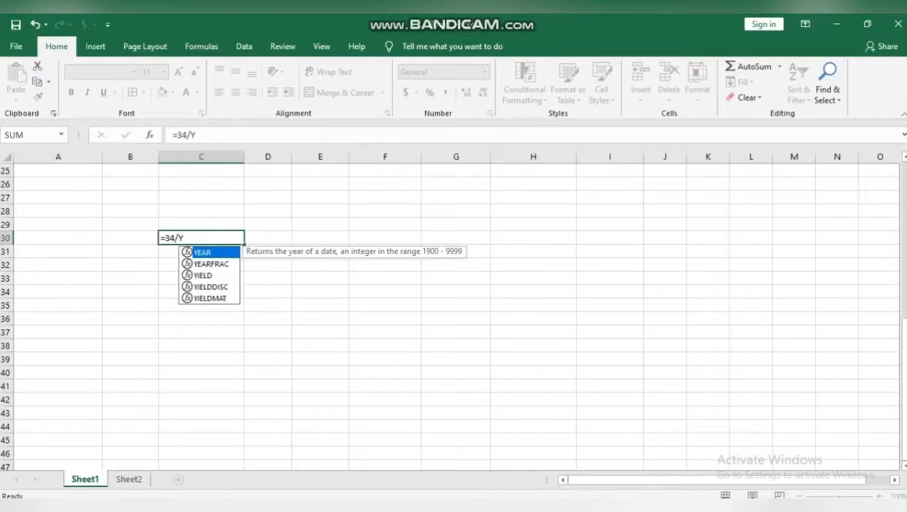
click(201, 332)
double_click(201, 238)
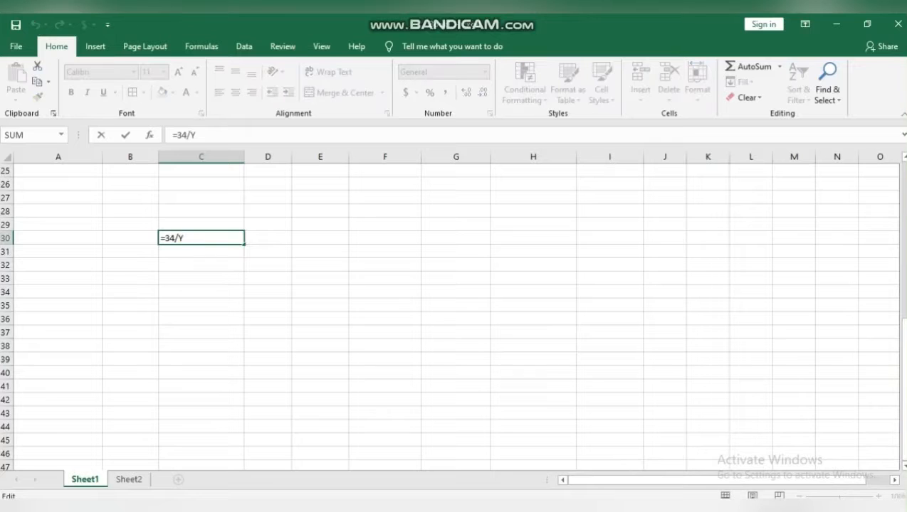
double_click(200, 252)
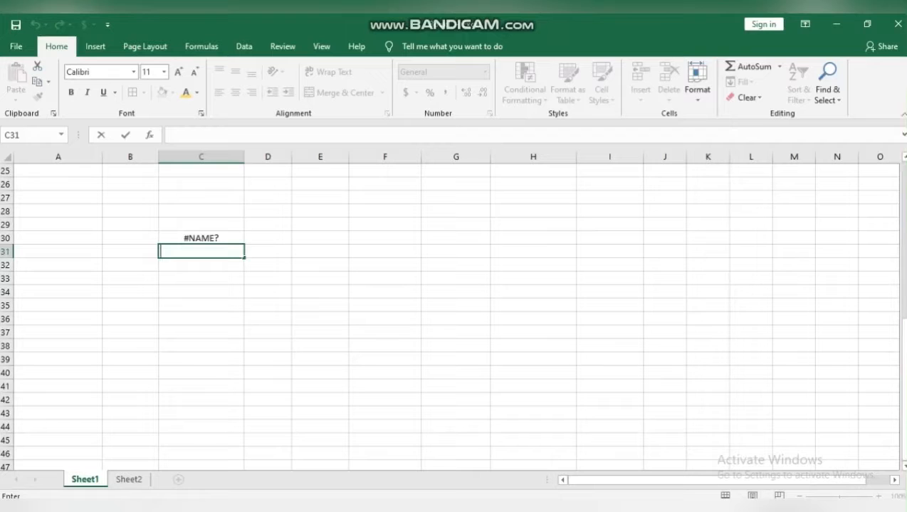
Insert the IFERROR function in front of 34/Y in the C30 formula
key(Up)
key(F2)
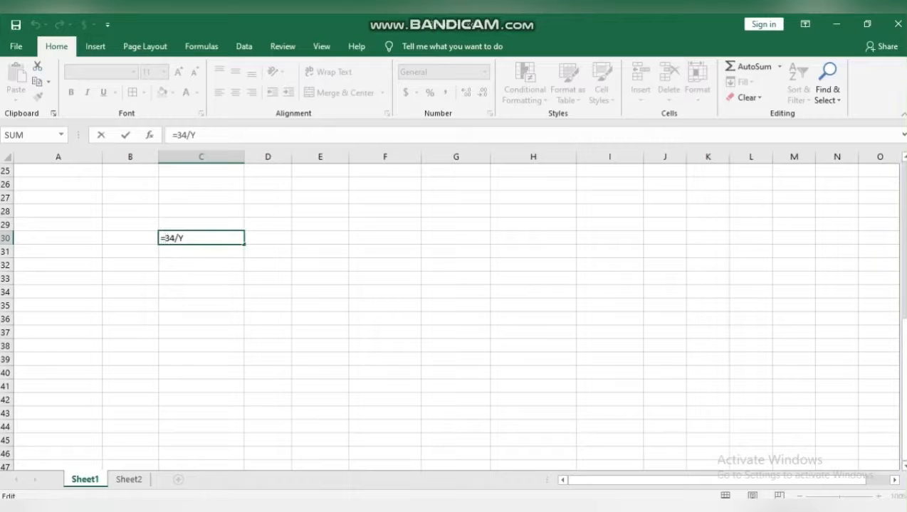
text(IF)
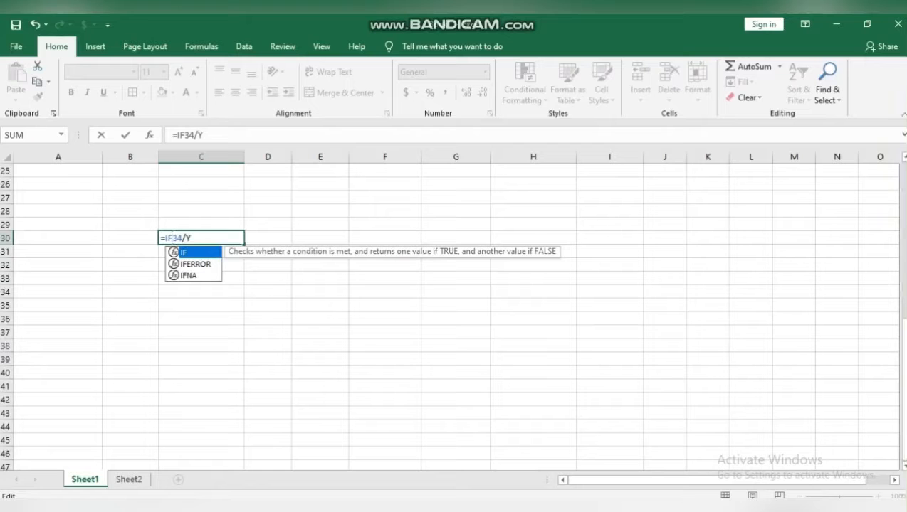
key(Down)
key(Tab)
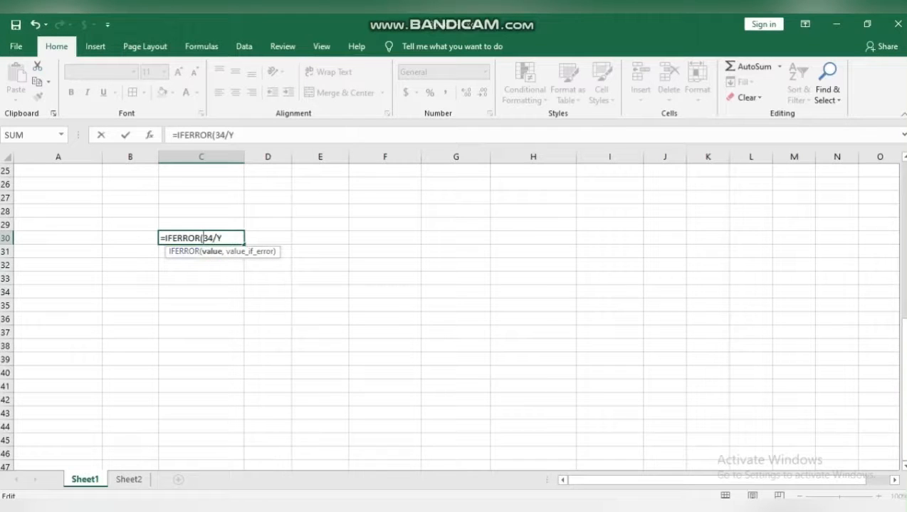
Add "SALAH" as the value_if_error argument of the IFERROR formula in C30 and enter it
double_click(219, 239)
click(222, 239)
text(,SA)
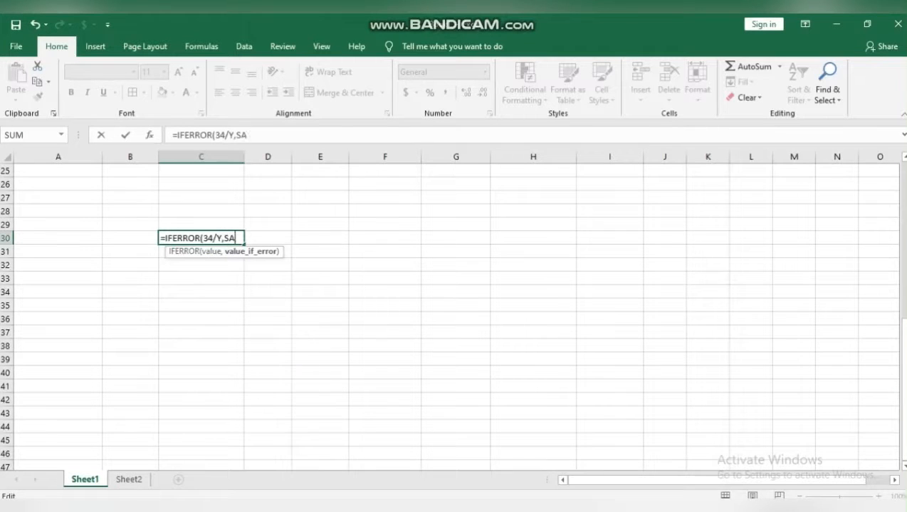
text(LAH")
key(Left)
key(Left)
key(Left)
key(Left)
key(Left)
key(Left)
text(")
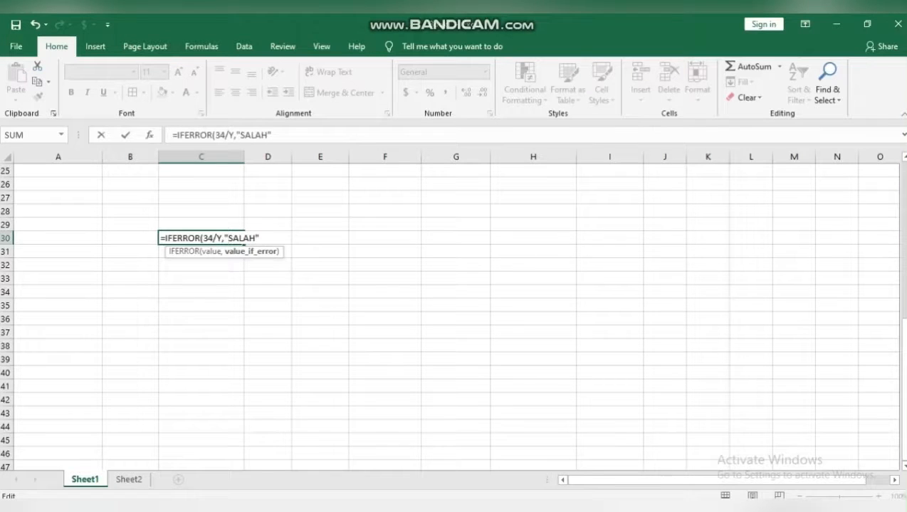
key(Return)
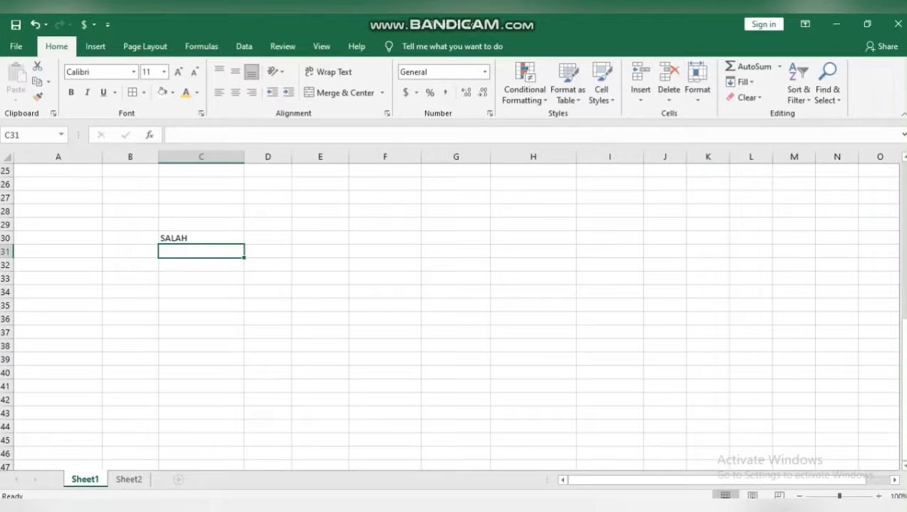
Review the IFERROR formula in C30 and clear it from the cell
key(Up)
key(F2)
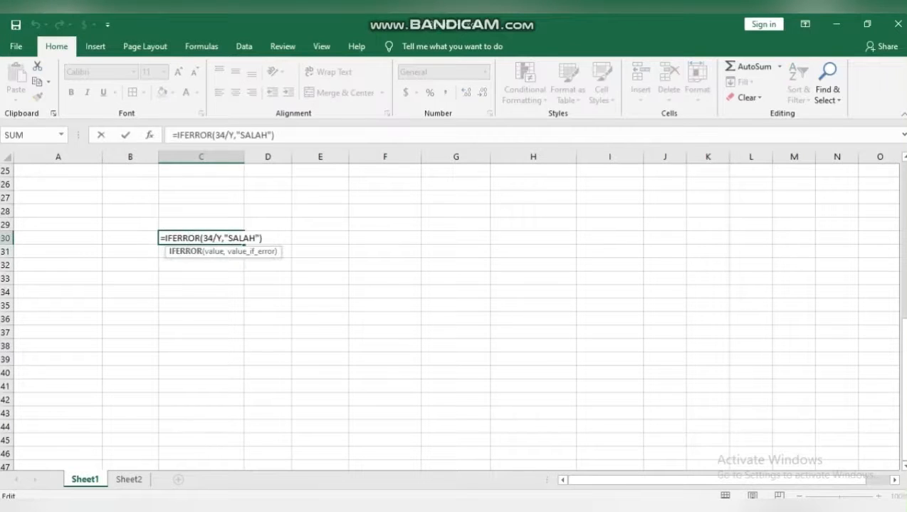
key(Return)
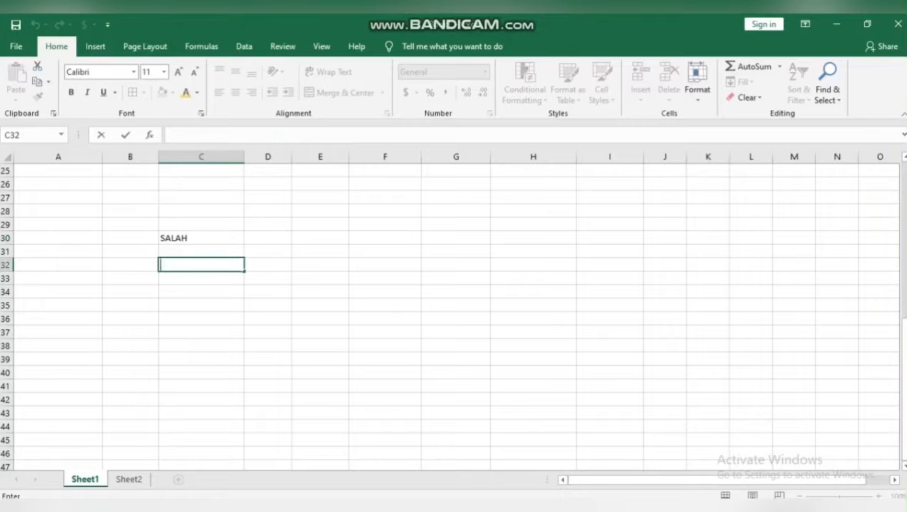
key(Up)
key(Up)
key(BackSpace)
key(Return)
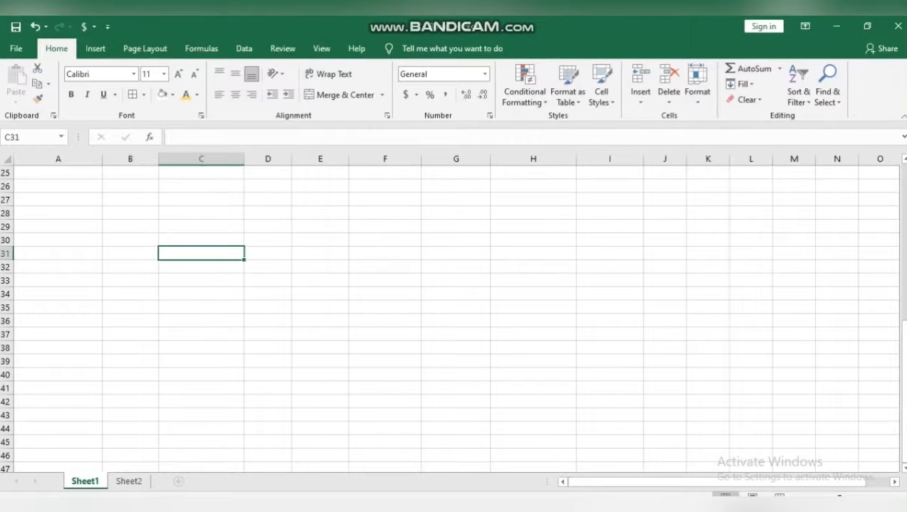
Enter the sample text INI ADALAH CONTOH in C29
key(Up)
key(Up)
key(F2)
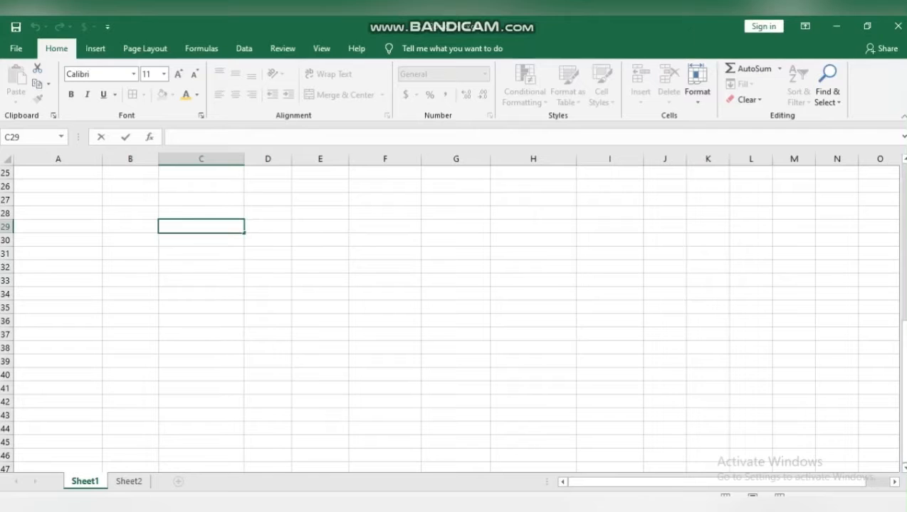
text(INI ADALAH CI)
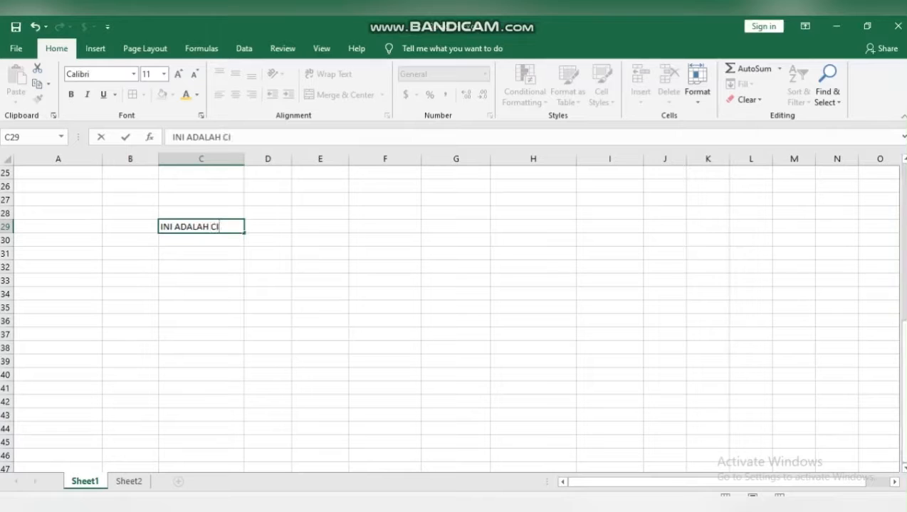
key(BackSpace)
text(ONTOH)
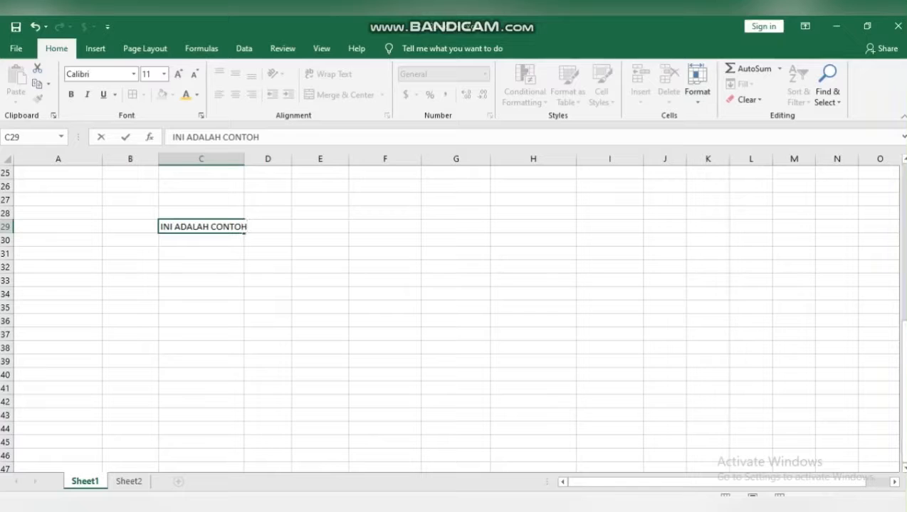
key(Return)
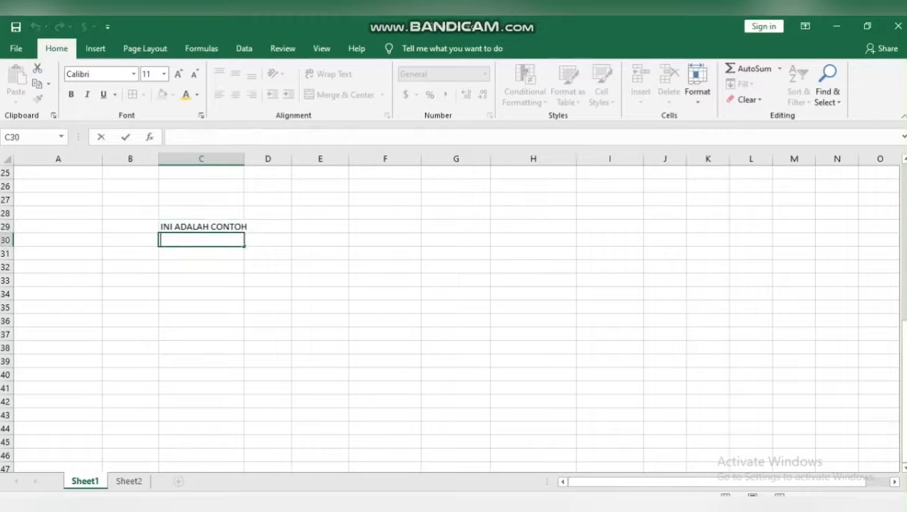
Enter =LEFT(C29,3) in C30 to extract the first three characters of the sample text
text(=LEFT)
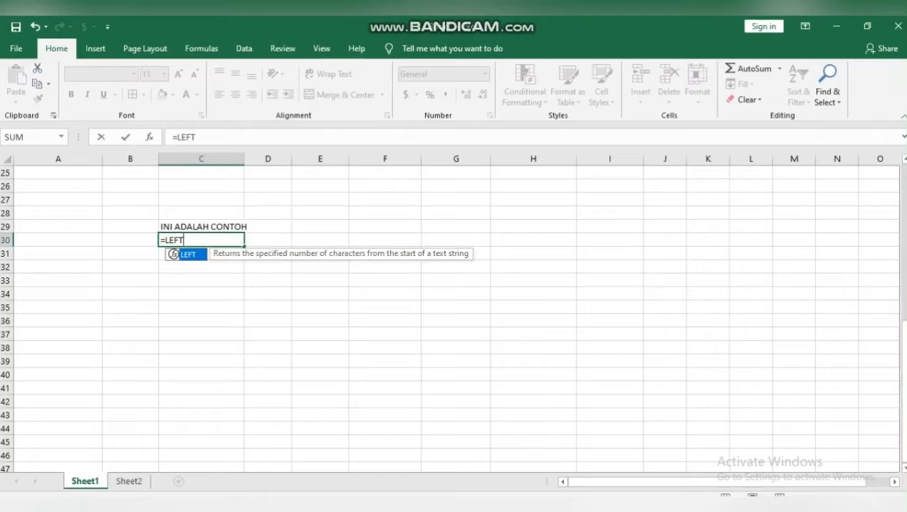
click(180, 226)
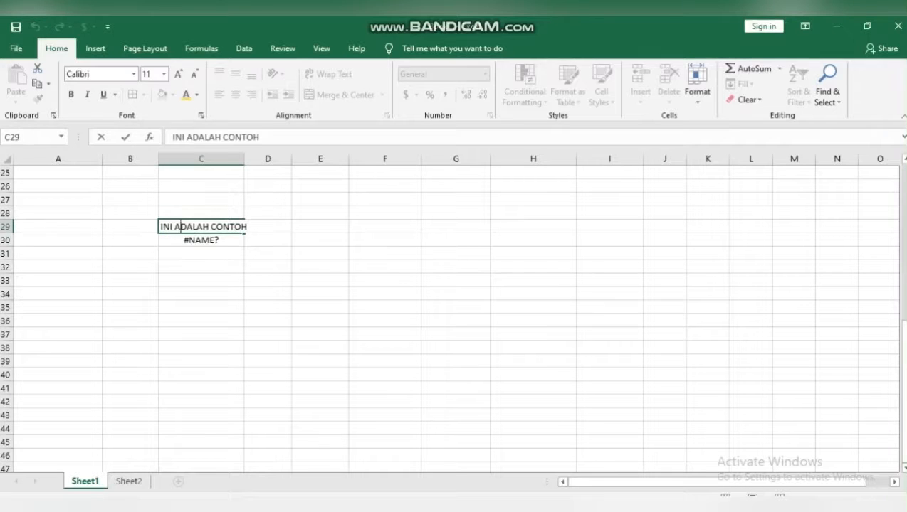
double_click(201, 240)
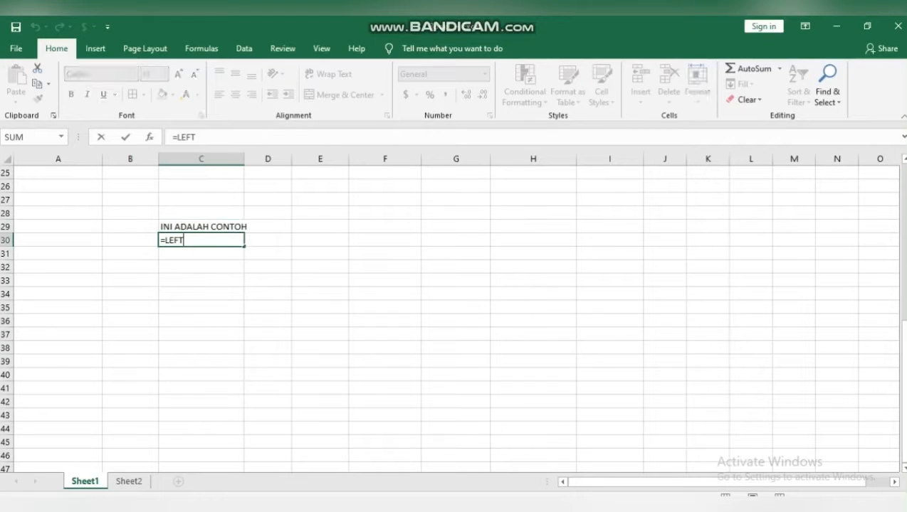
text(()
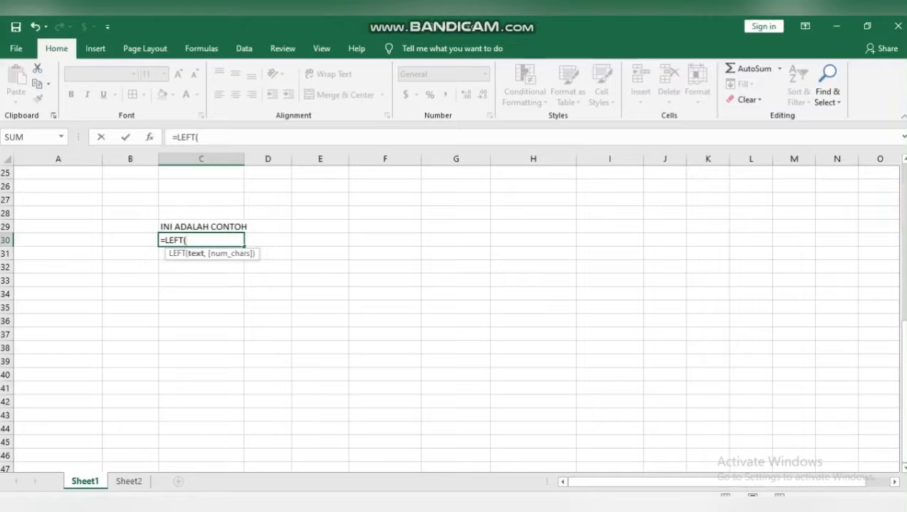
click(244, 226)
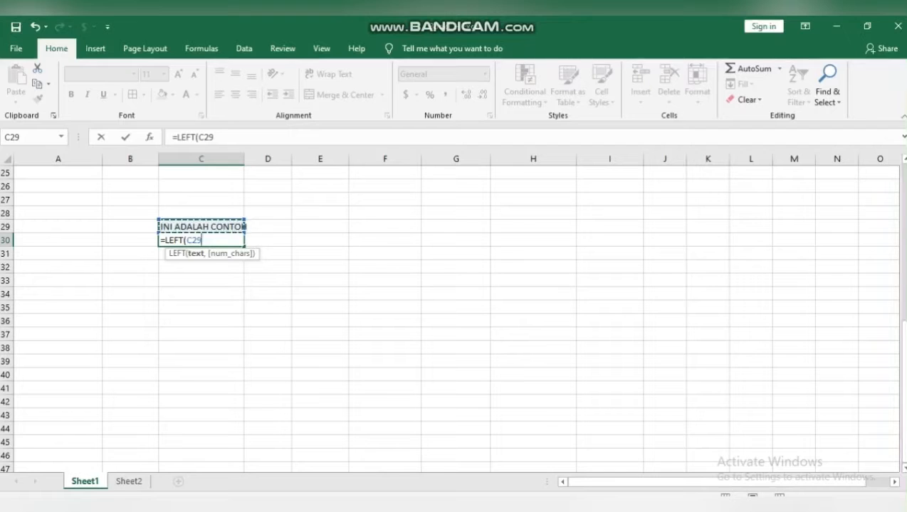
text(,)
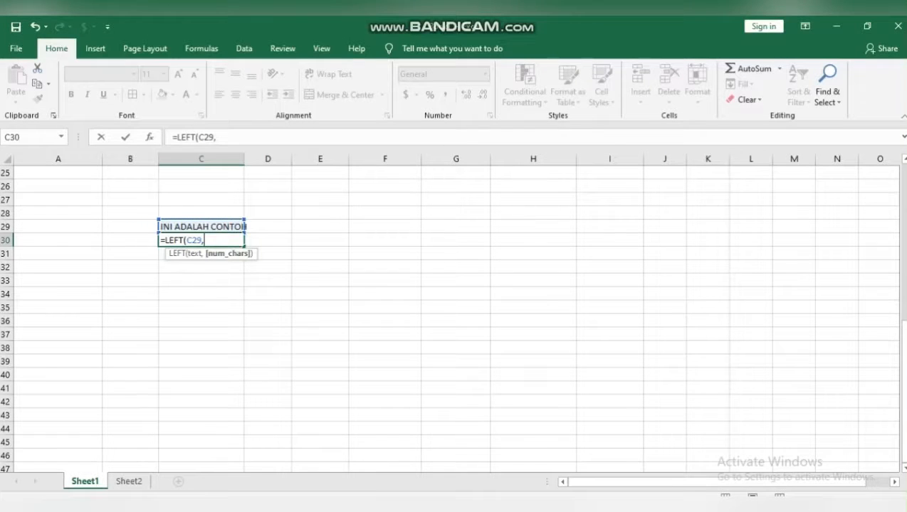
text(3))
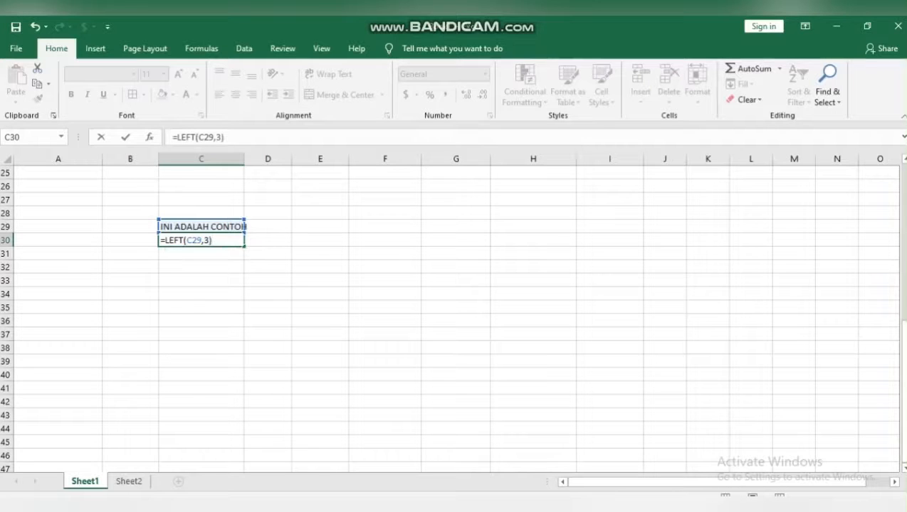
key(Return)
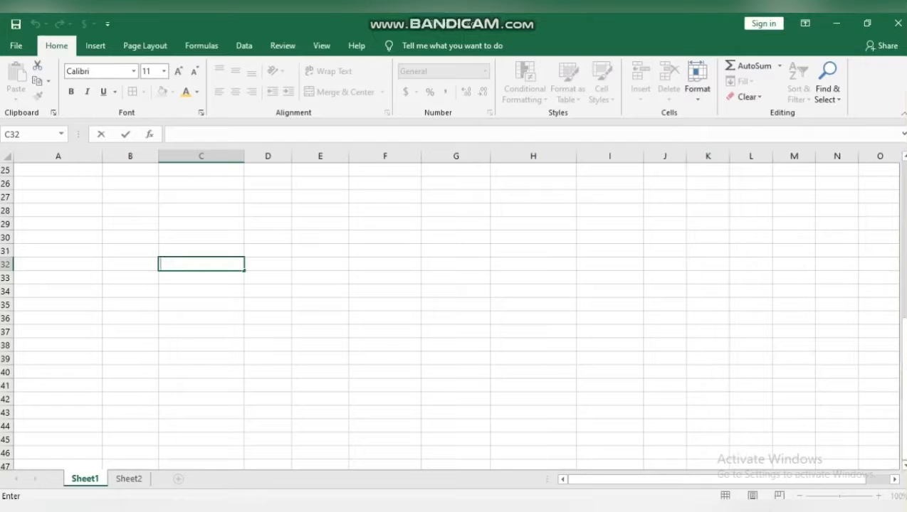
Enter =MID("TAHUN BARU 2022",7,4) in C32 to extract four characters starting at the seventh
text(=MID)
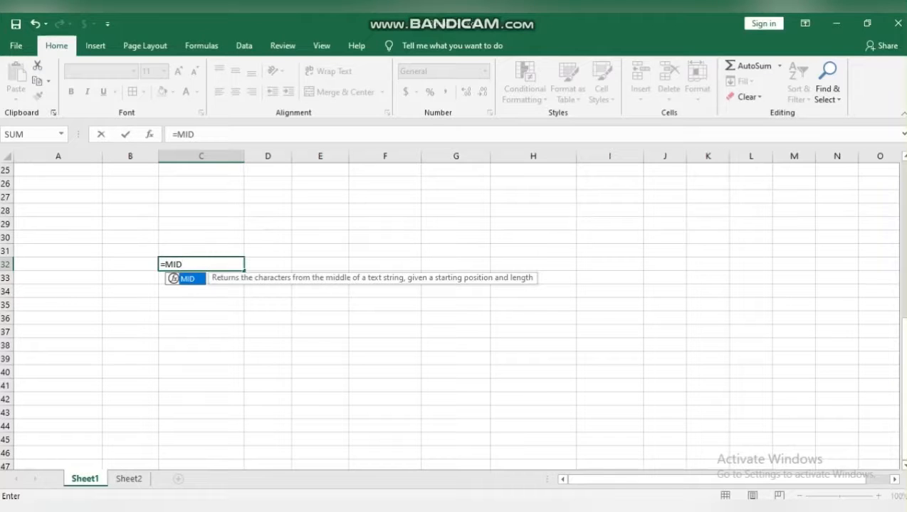
text((")
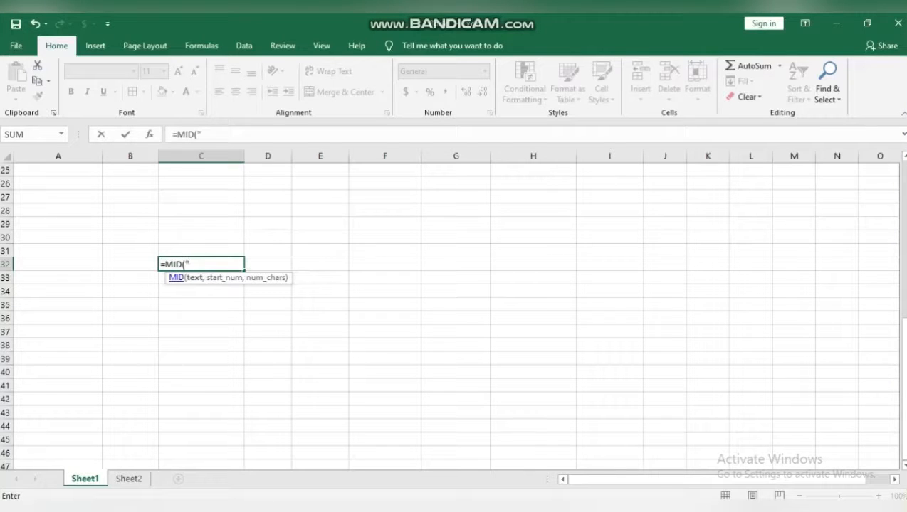
text(TAHUN B)
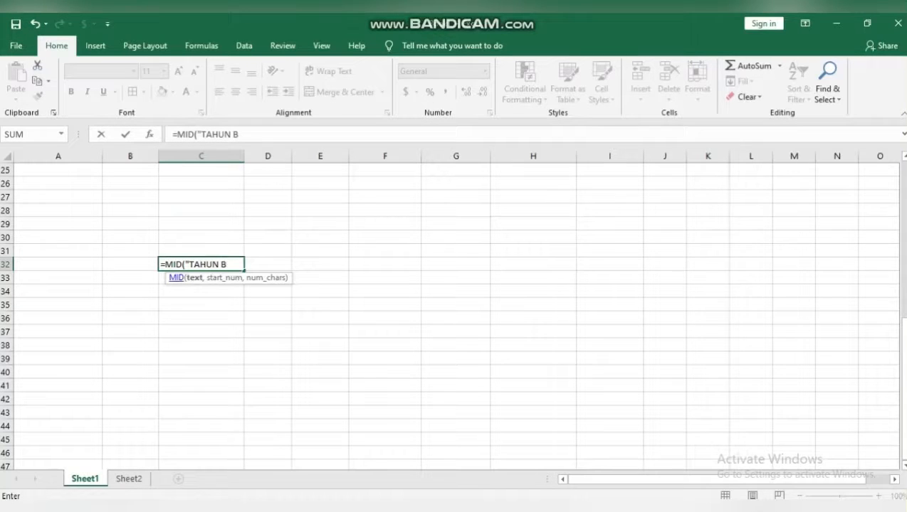
text(ARU 2021)
key(BackSpace)
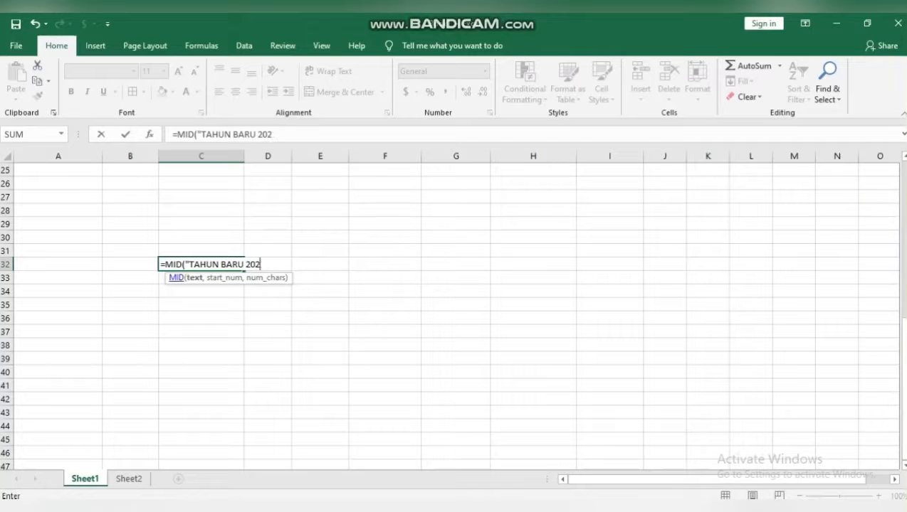
text(2",)
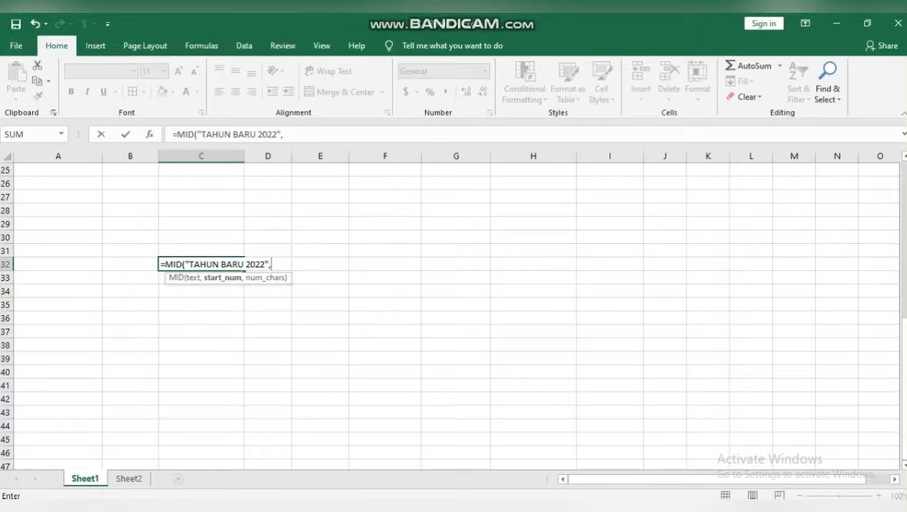
text(7,)
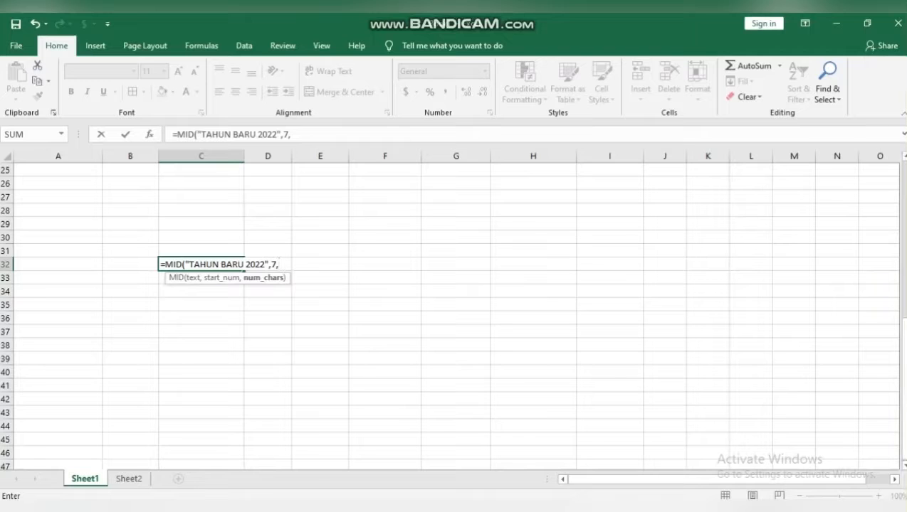
text(4))
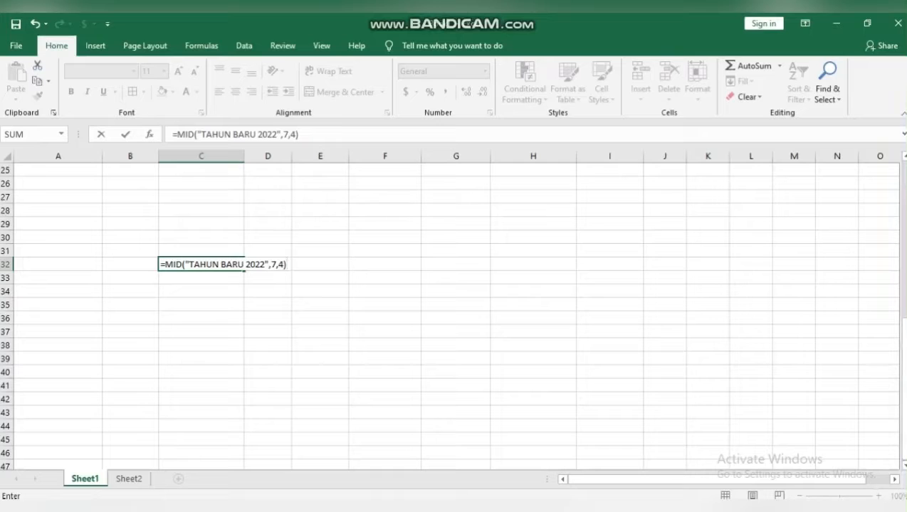
key(Return)
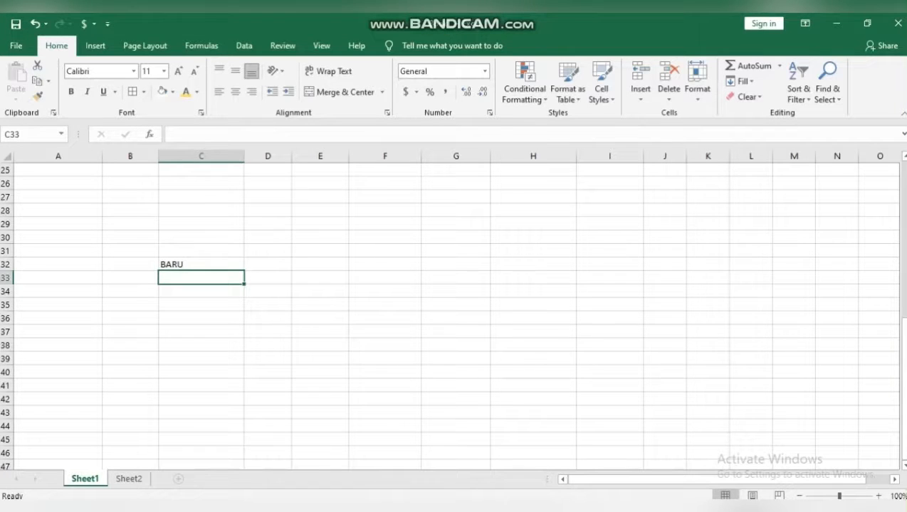
double_click(186, 265)
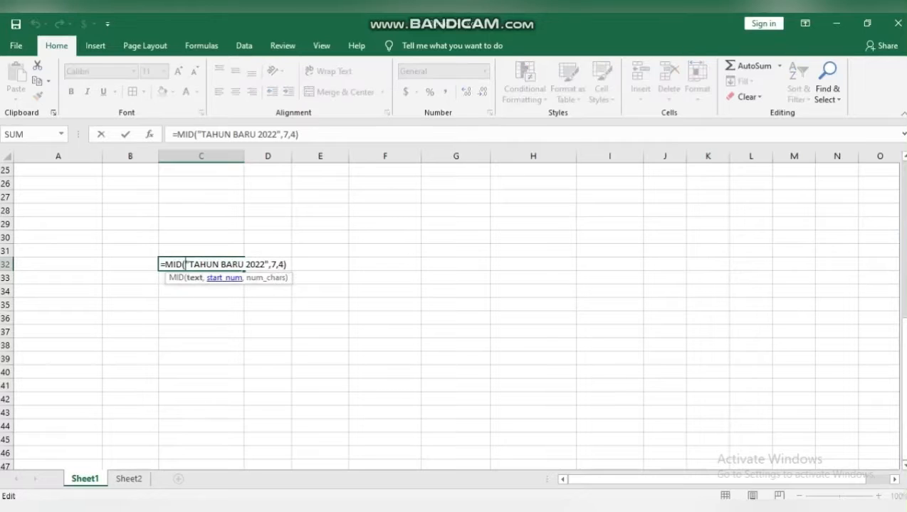
click(200, 304)
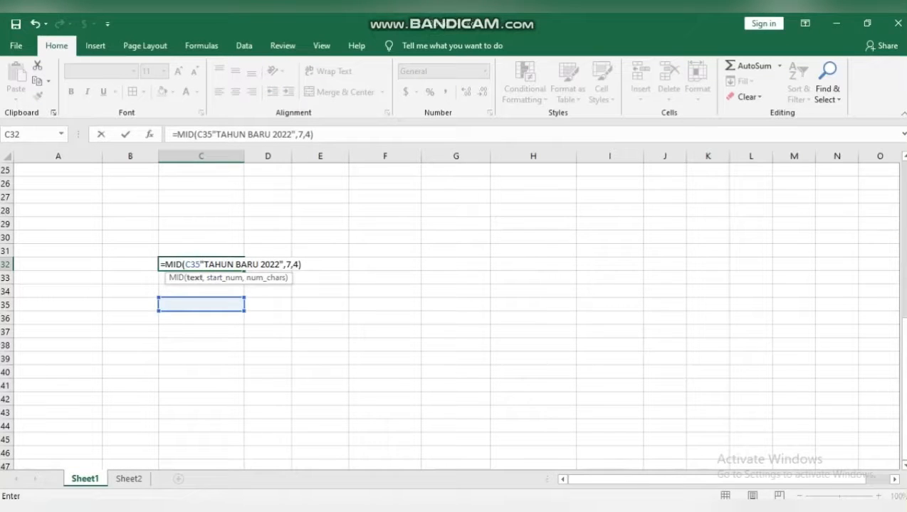
key(Return)
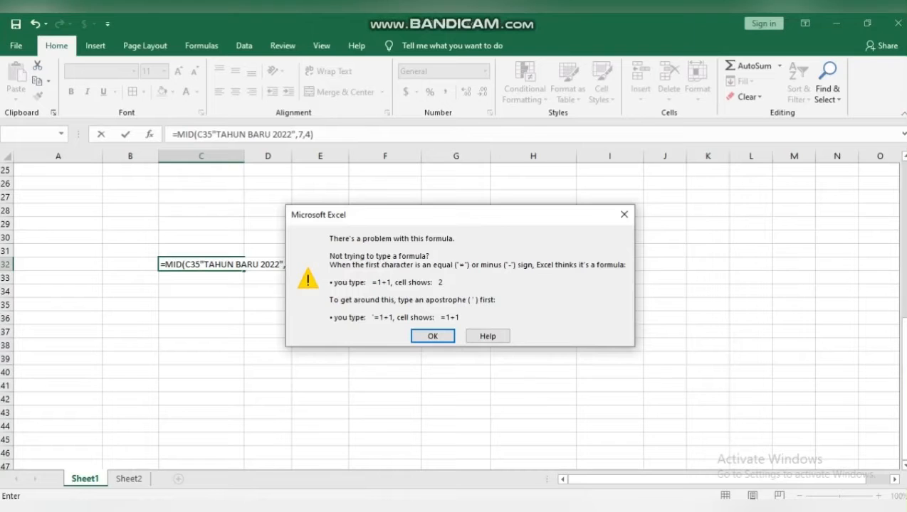
key(Return)
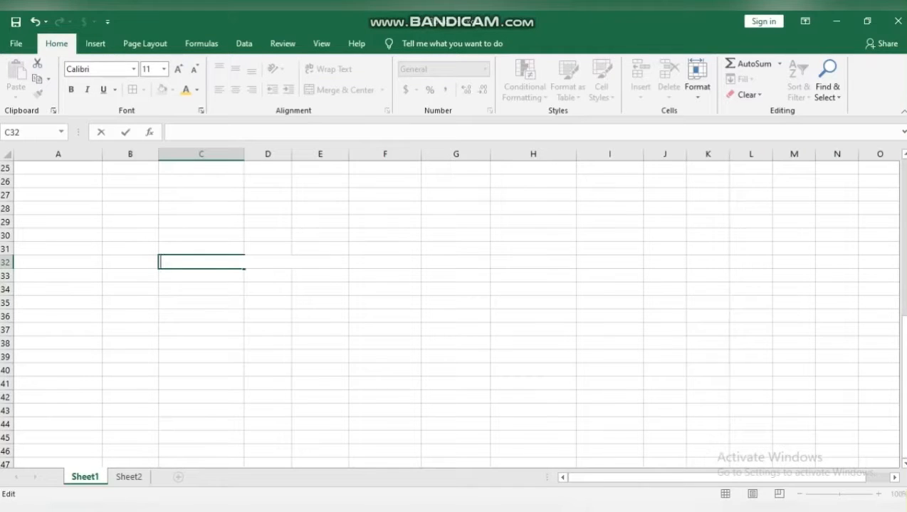
Enter =RIGHT("INI ADALAH CONTOH",6) in C32 to extract the last six characters of the text
text(=)
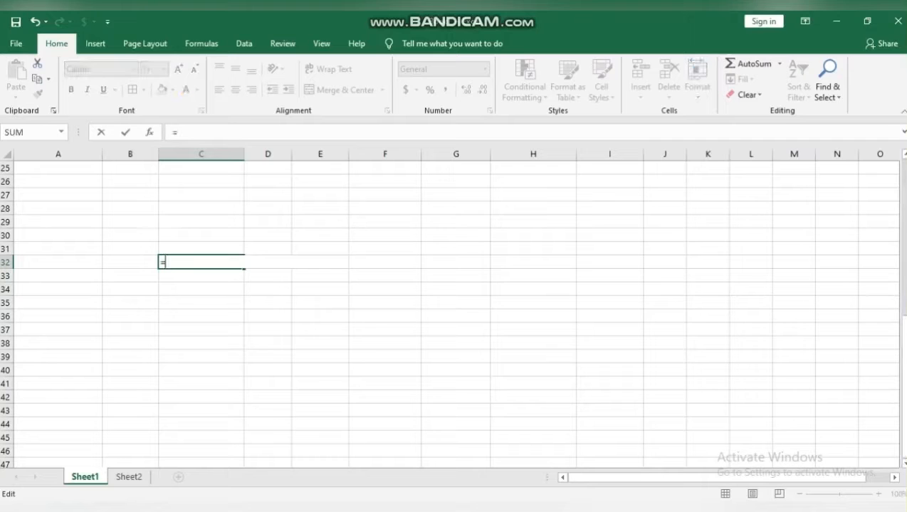
text(RIGH)
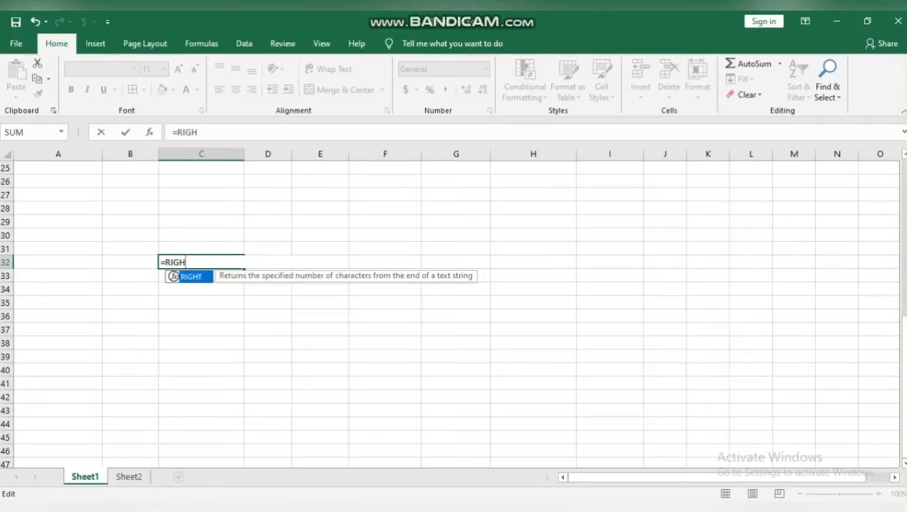
key(Tab)
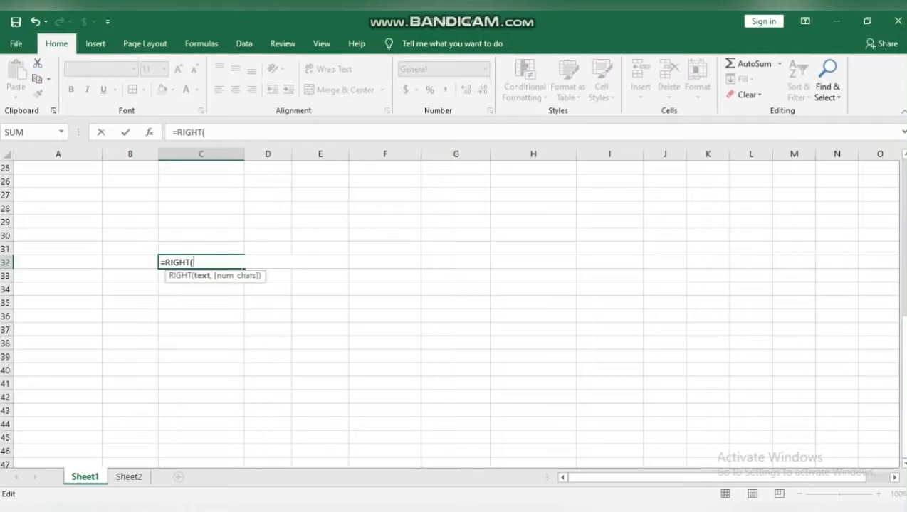
text("INI ADALAH CO)
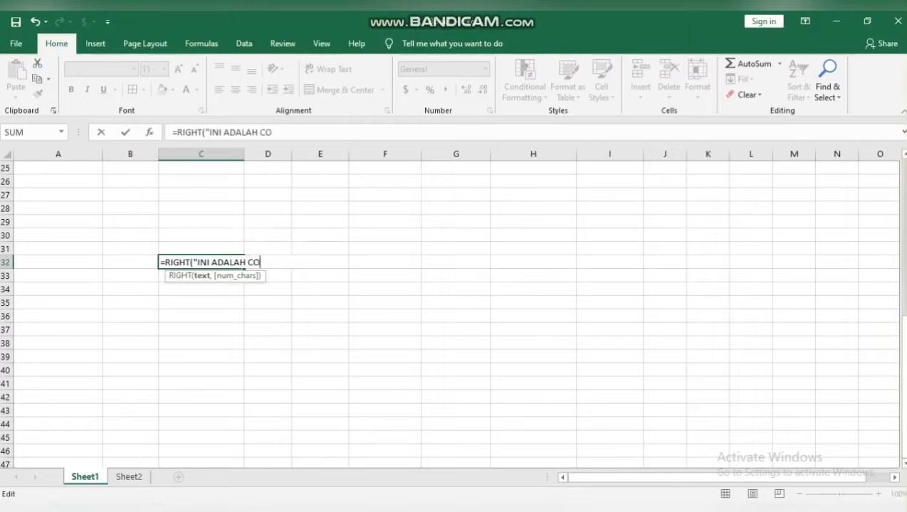
text(NTOH")
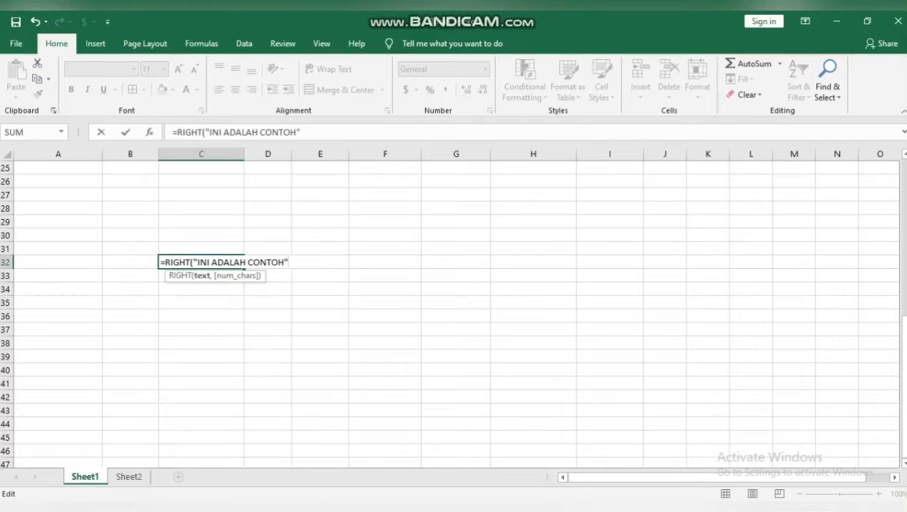
text(,)
text(6)
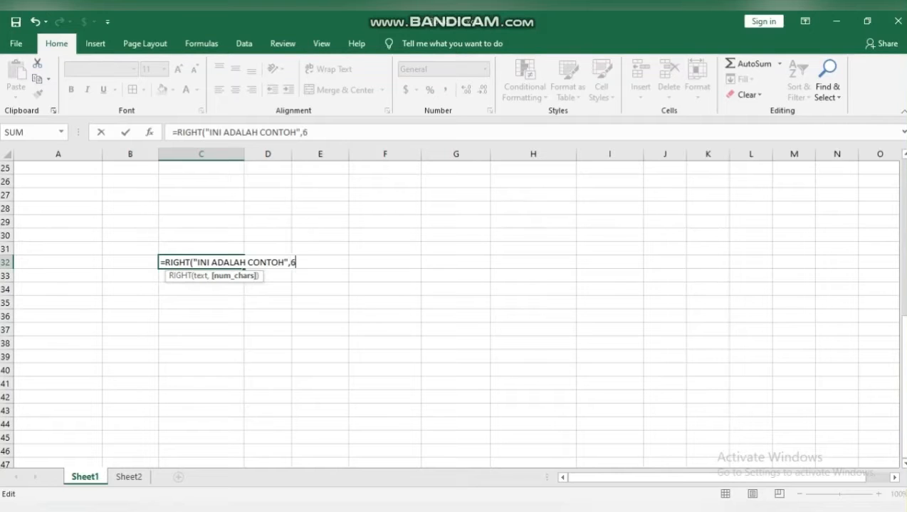
text())
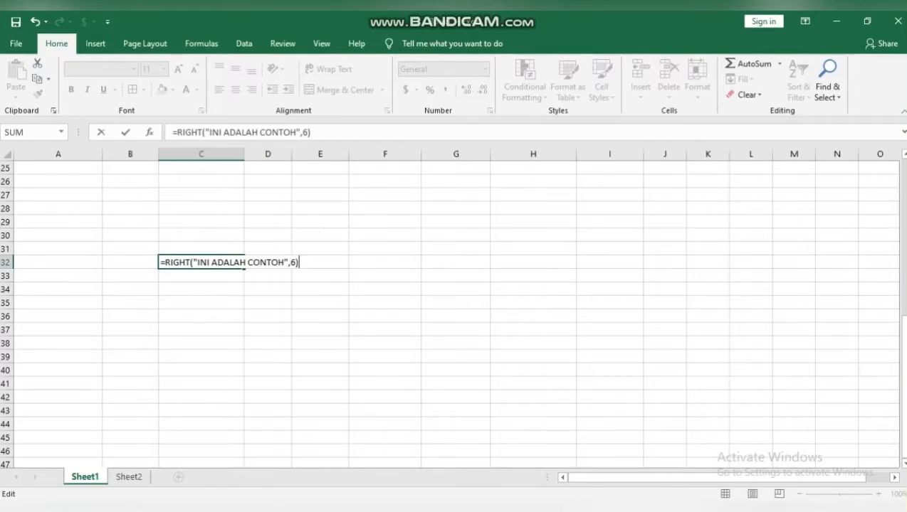
key(Return)
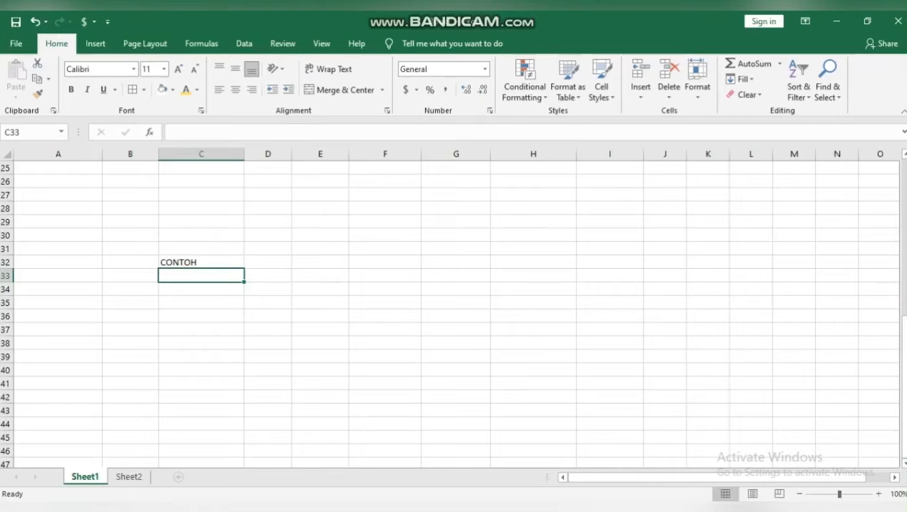
Enter =LEN("INI ADALAH CONTOH") in C33 to count the characters in the text, and review the formula
click(201, 262)
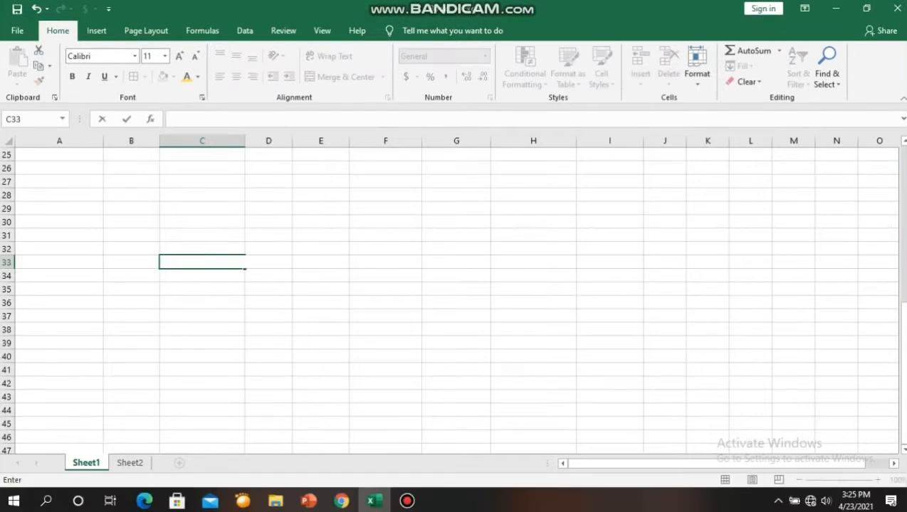
text(=LEN)
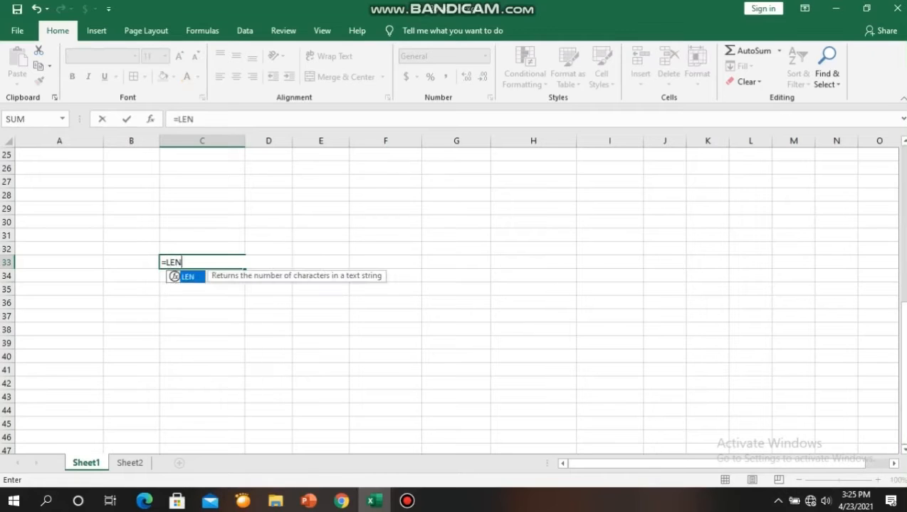
text(()
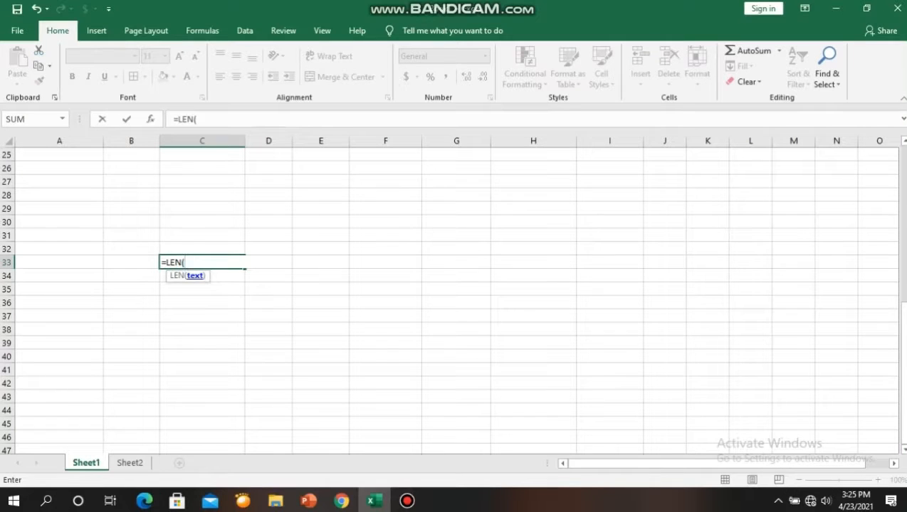
text(INI ADLAH)
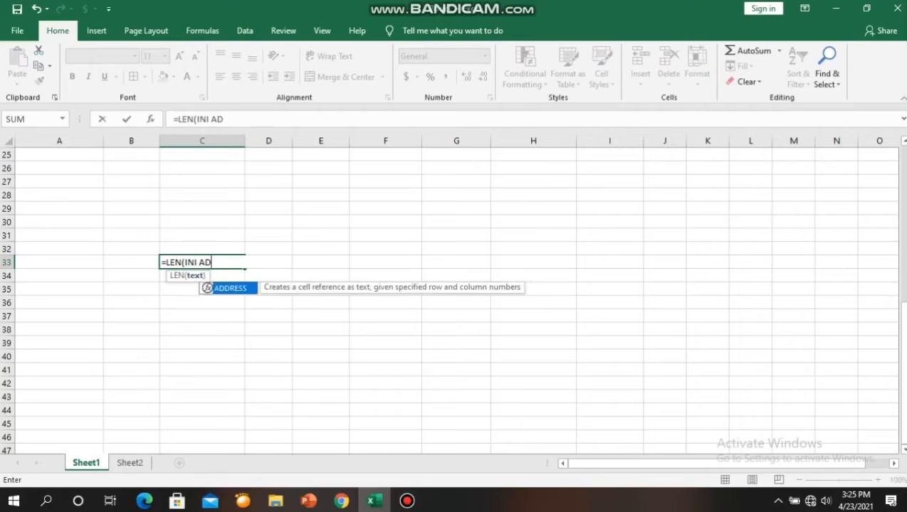
key(BackSpace)
key(BackSpace)
key(BackSpace)
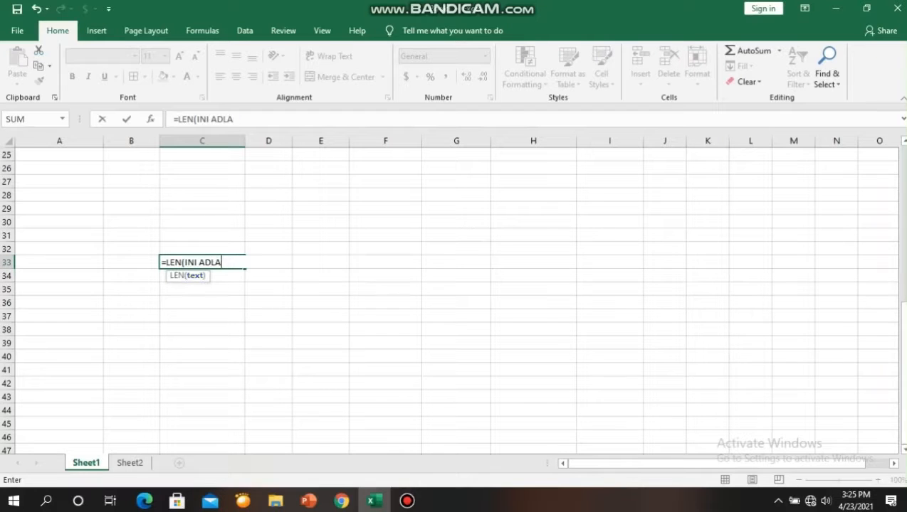
text(ALAH CONTOH)
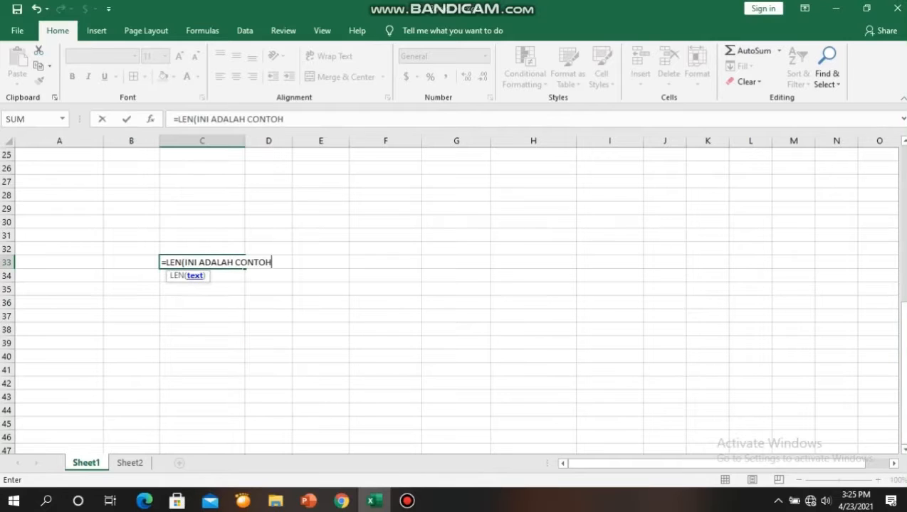
text("))
click(185, 263)
text(")
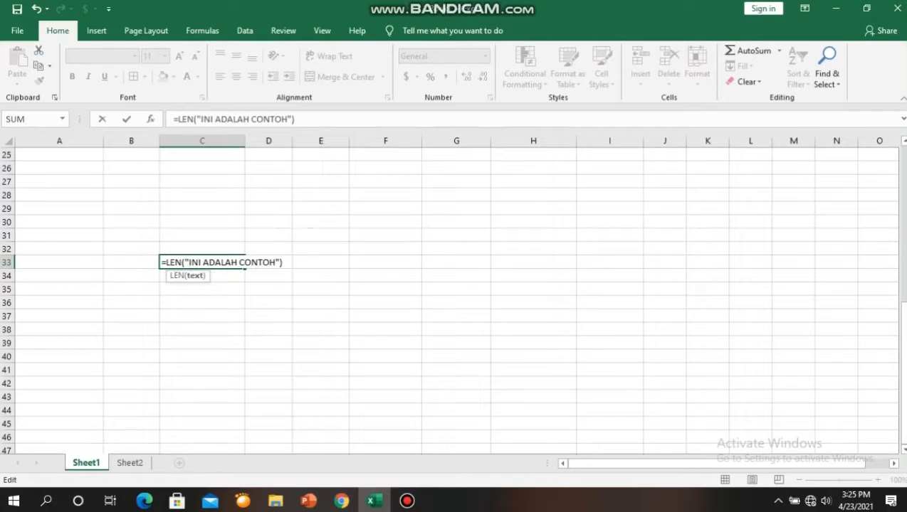
key(Return)
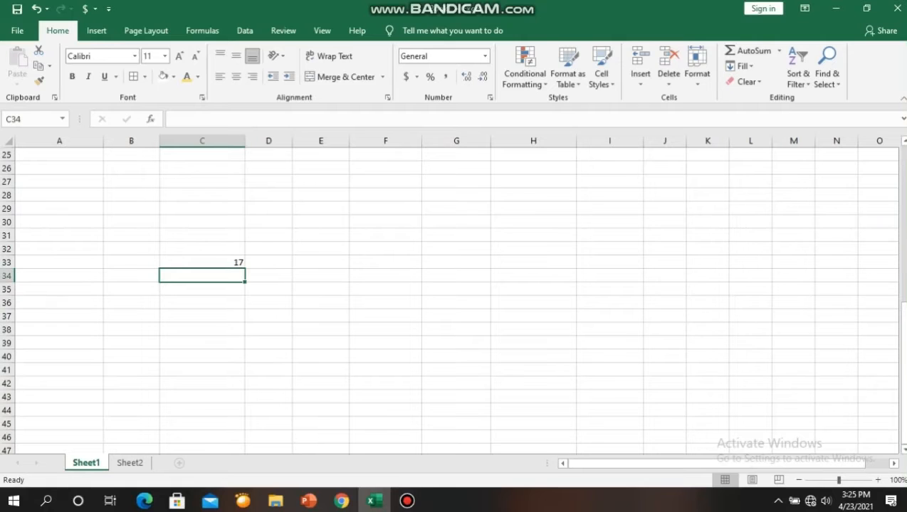
double_click(215, 262)
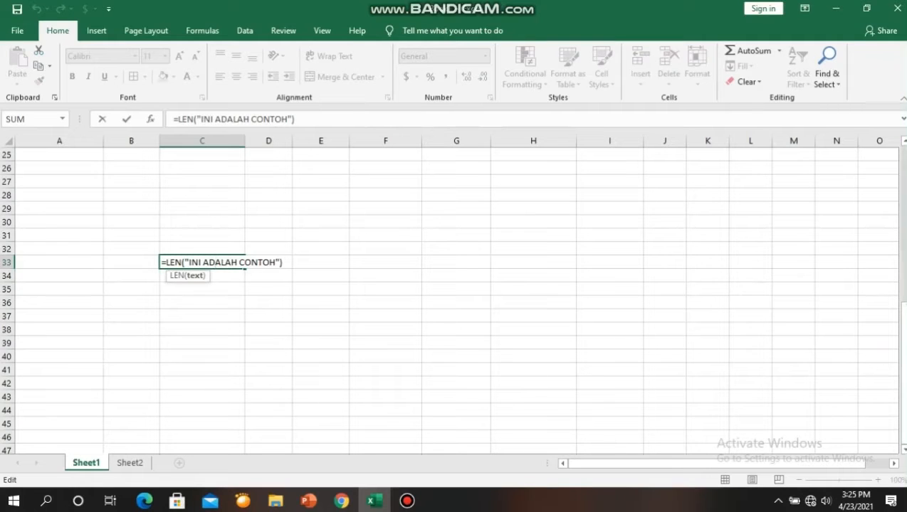
key(Return)
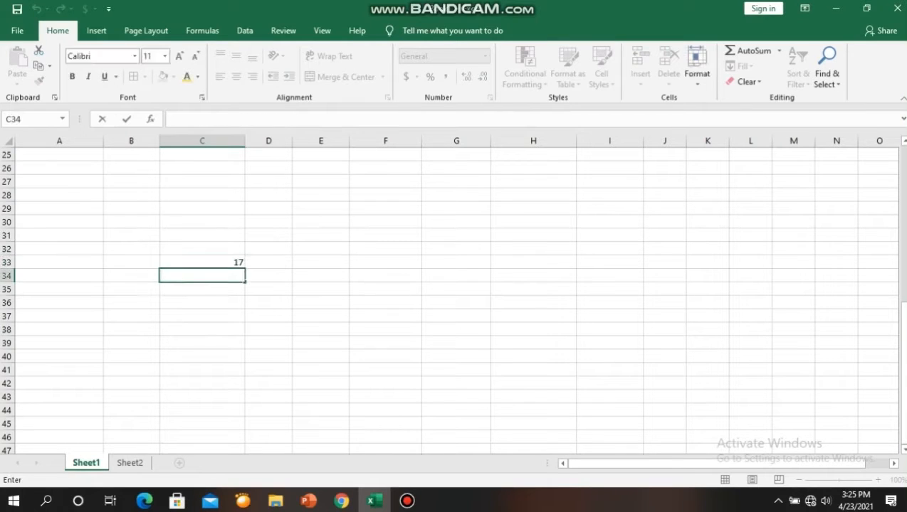